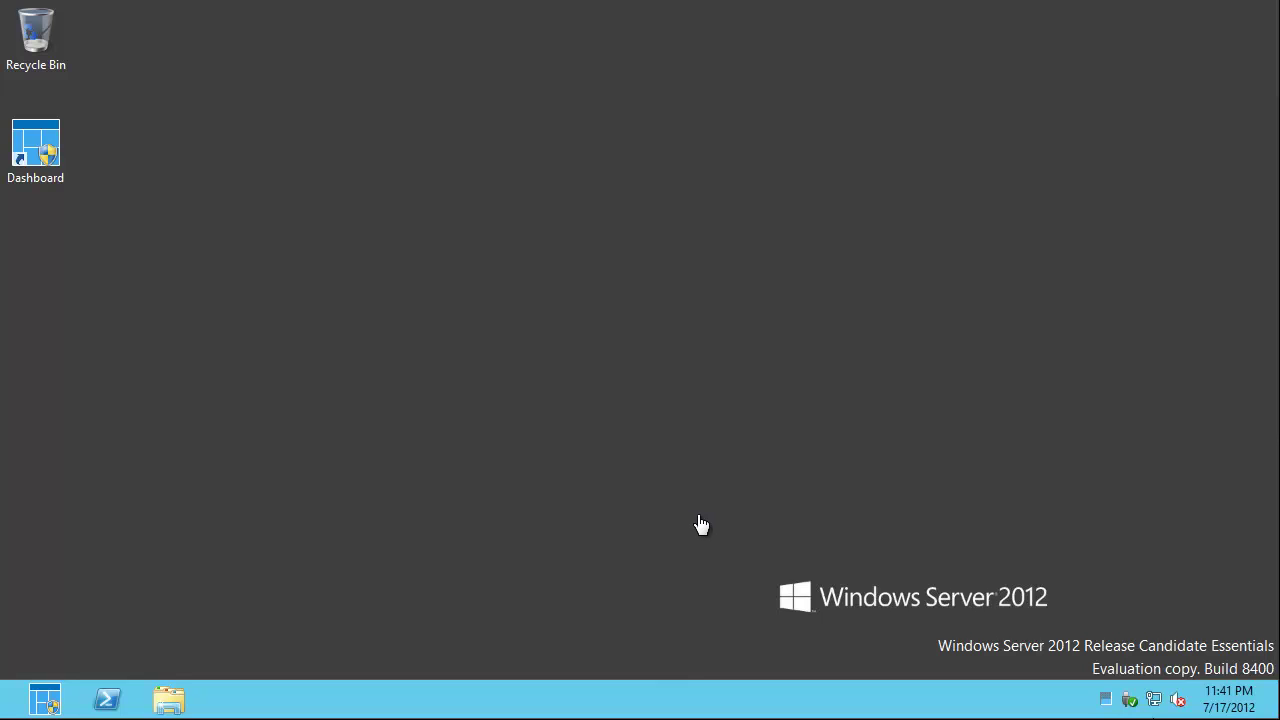
# - Launch the Windows Server 2012 Essentials Dashboard from its desktop icon
pyautogui.doubleClick(43, 166)
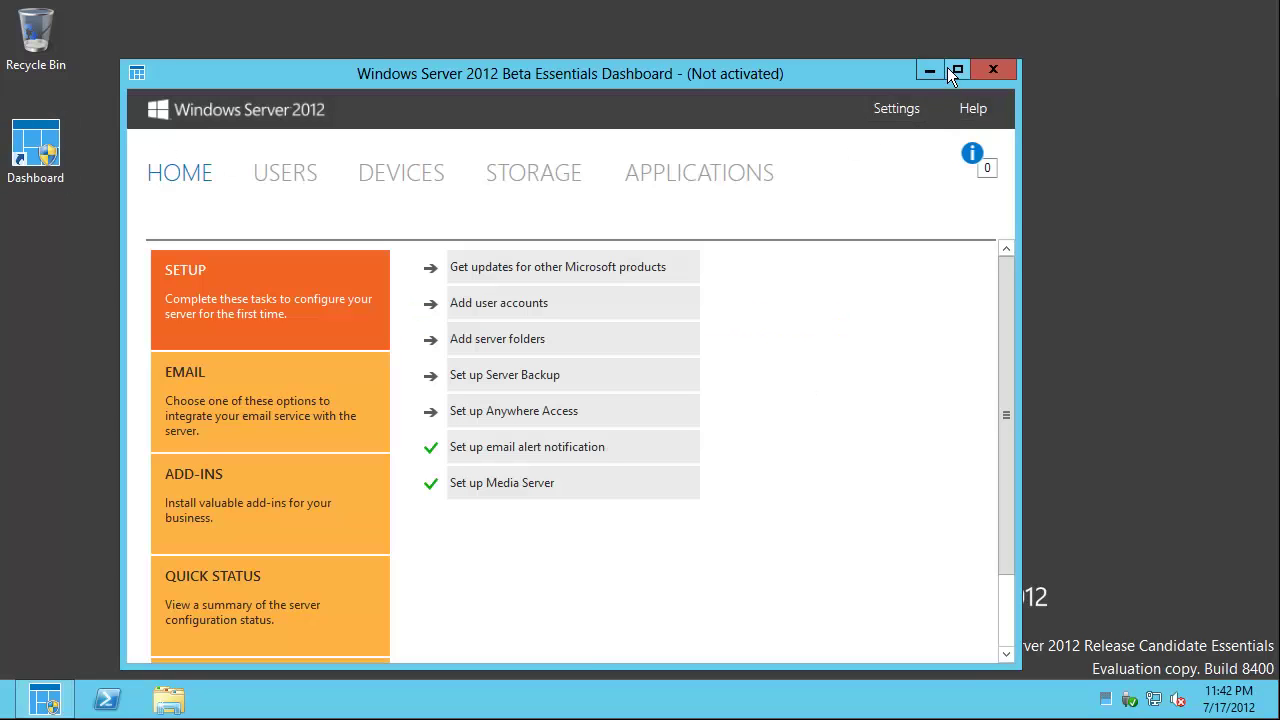
# - Review the Dashboard's user accounts with administrator selected, then switch to the Windows 8 client VM
pyautogui.click(284, 174)
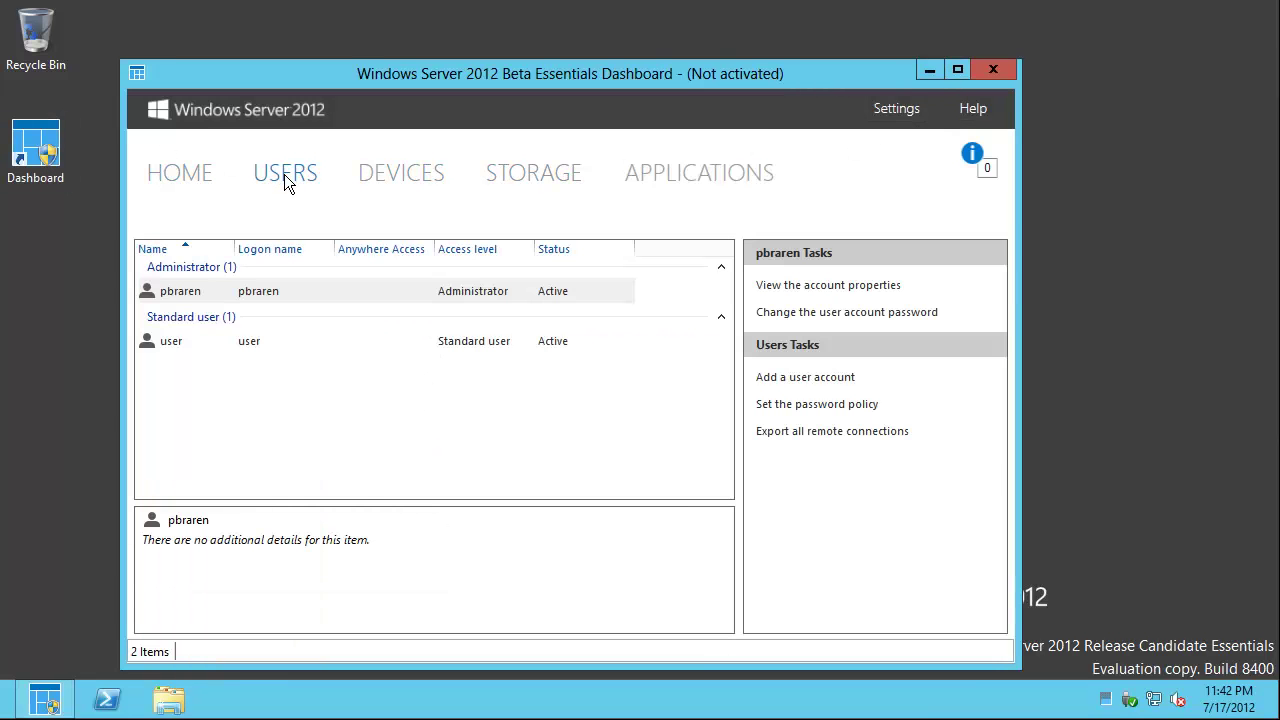
pyautogui.click(268, 291)
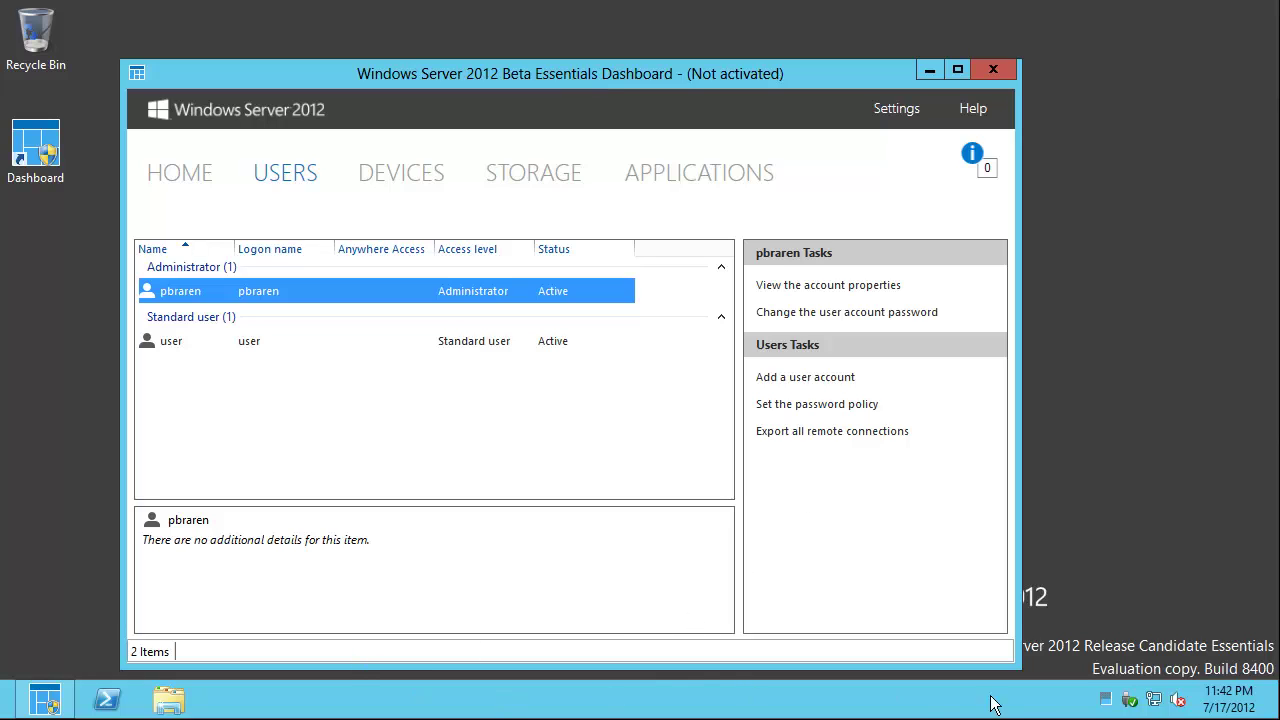
pyautogui.doubleClick(1105, 700)
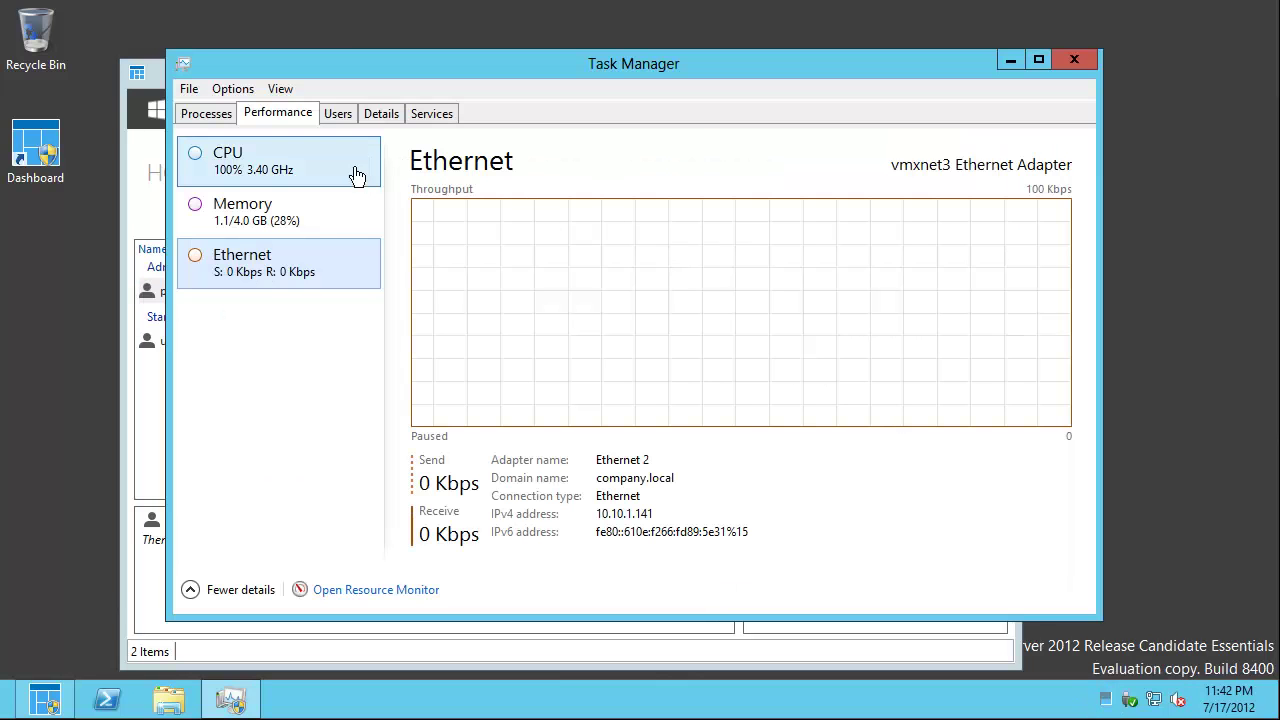
pyautogui.click(1010, 62)
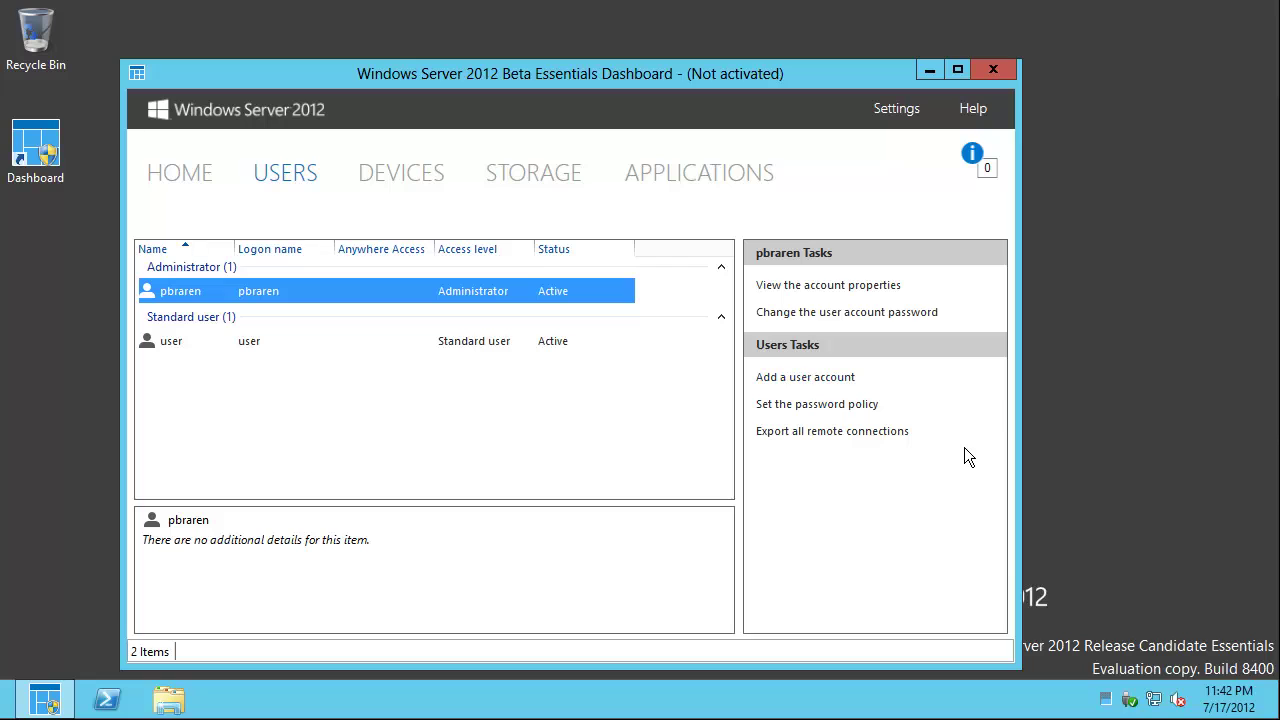
pyautogui.moveTo(432, 719)
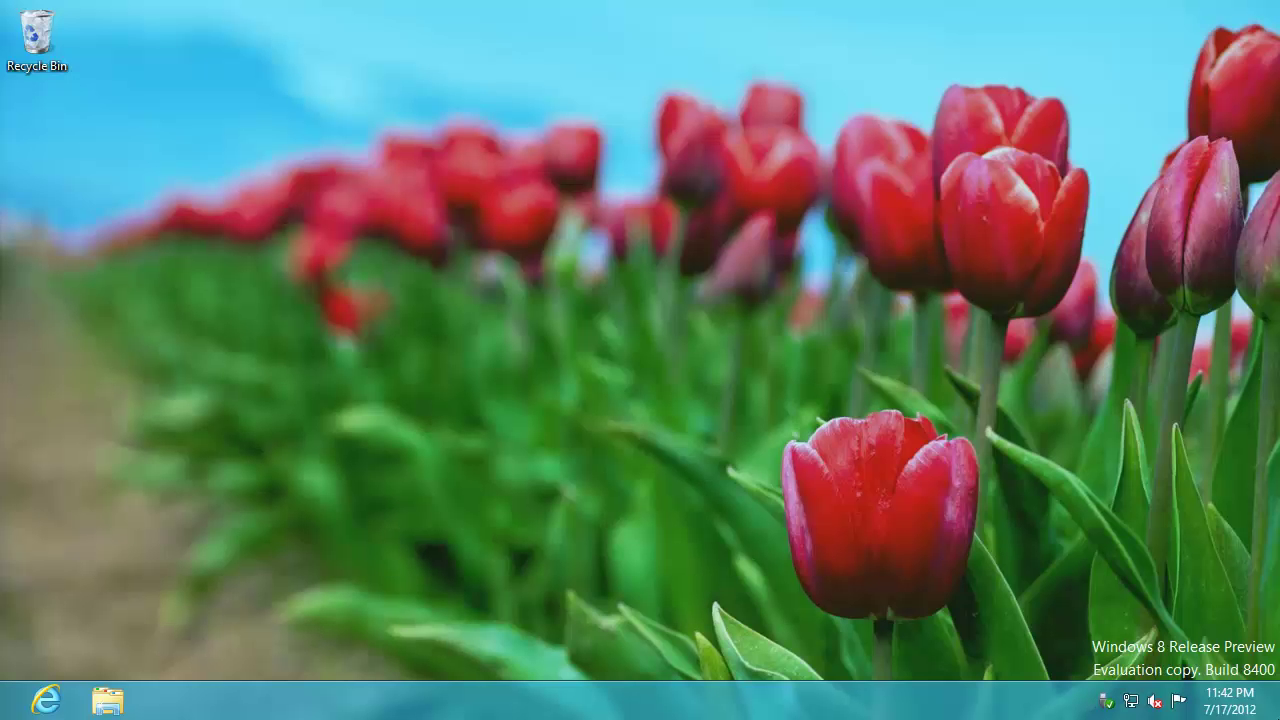
# - Open Internet Explorer and try the address 10.10.1.118/connect
pyautogui.click(46, 700)
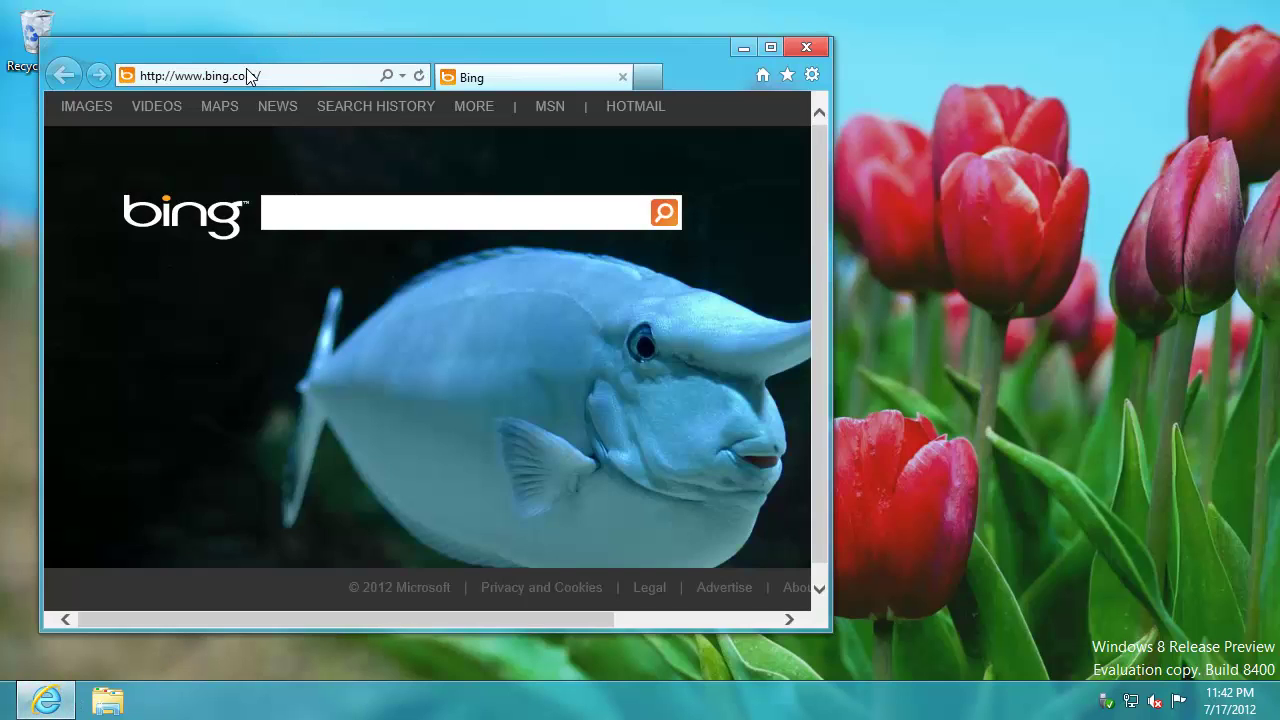
pyautogui.click(247, 70)
pyautogui.write('10.1')
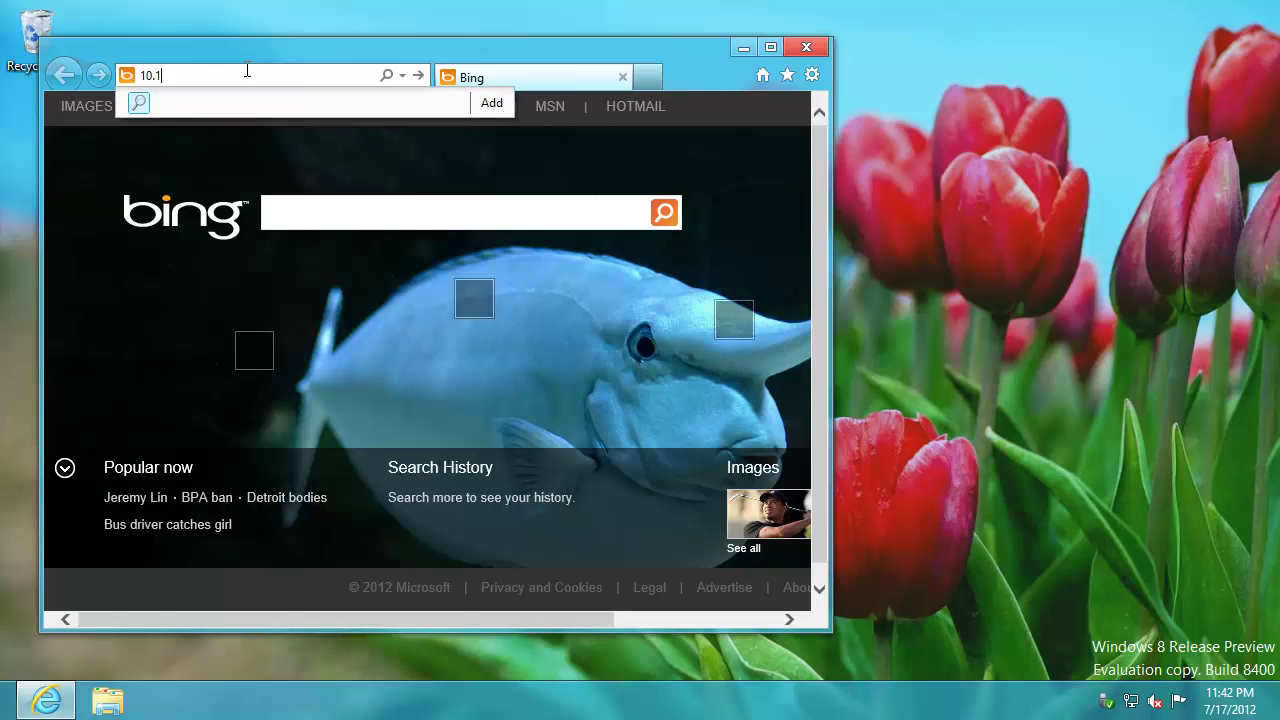
pyautogui.write('0.1.118/connect')
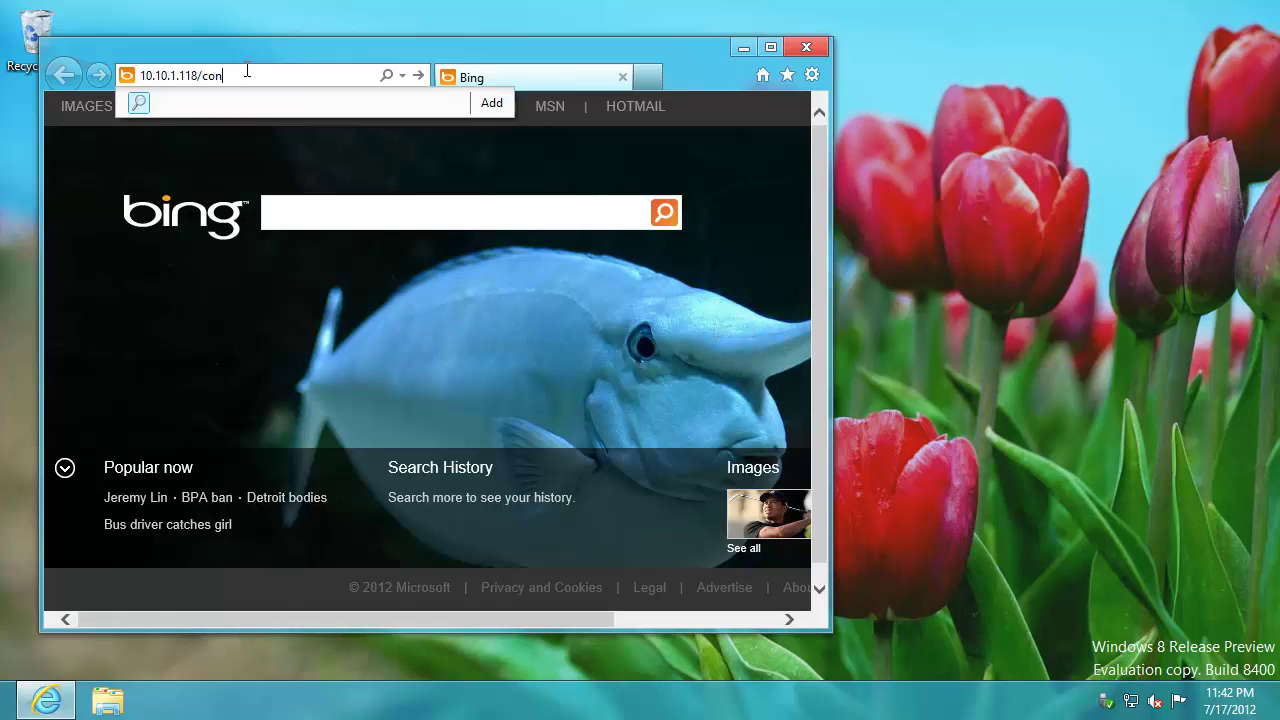
pyautogui.press('Return')
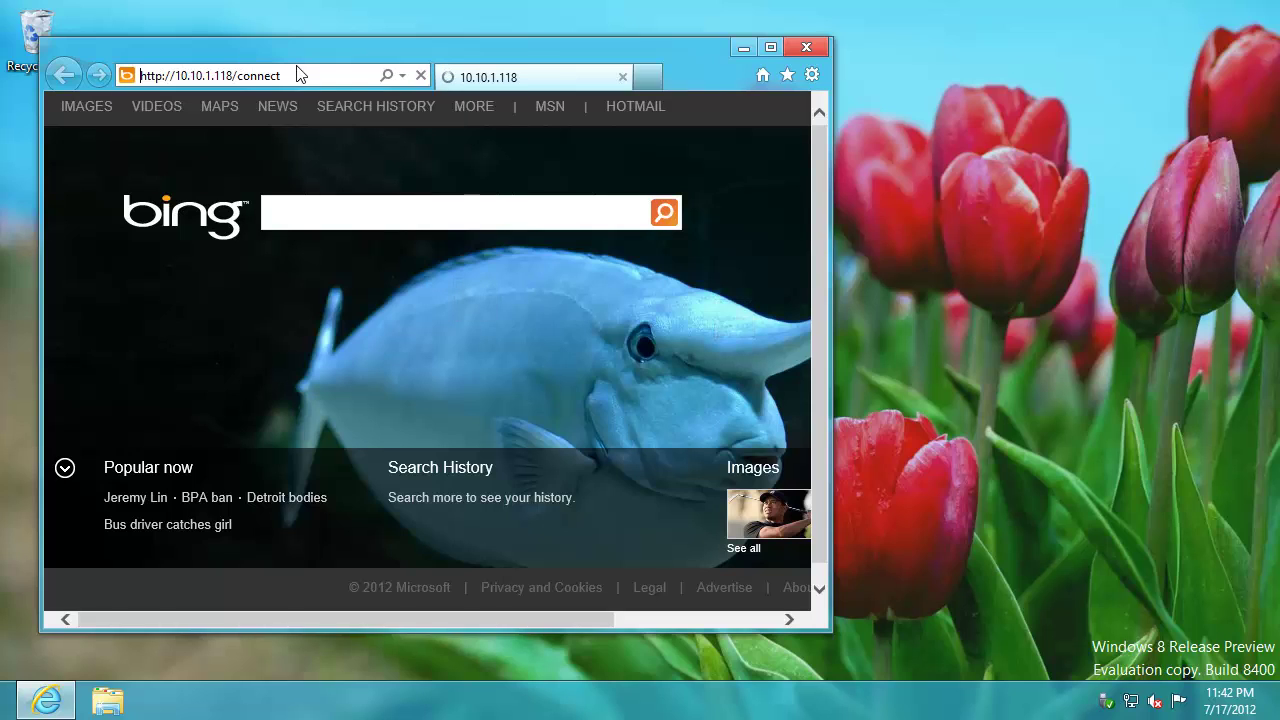
# - Maximize the browser and load the correct address, 10.10.1.141/connect
pyautogui.click(771, 48)
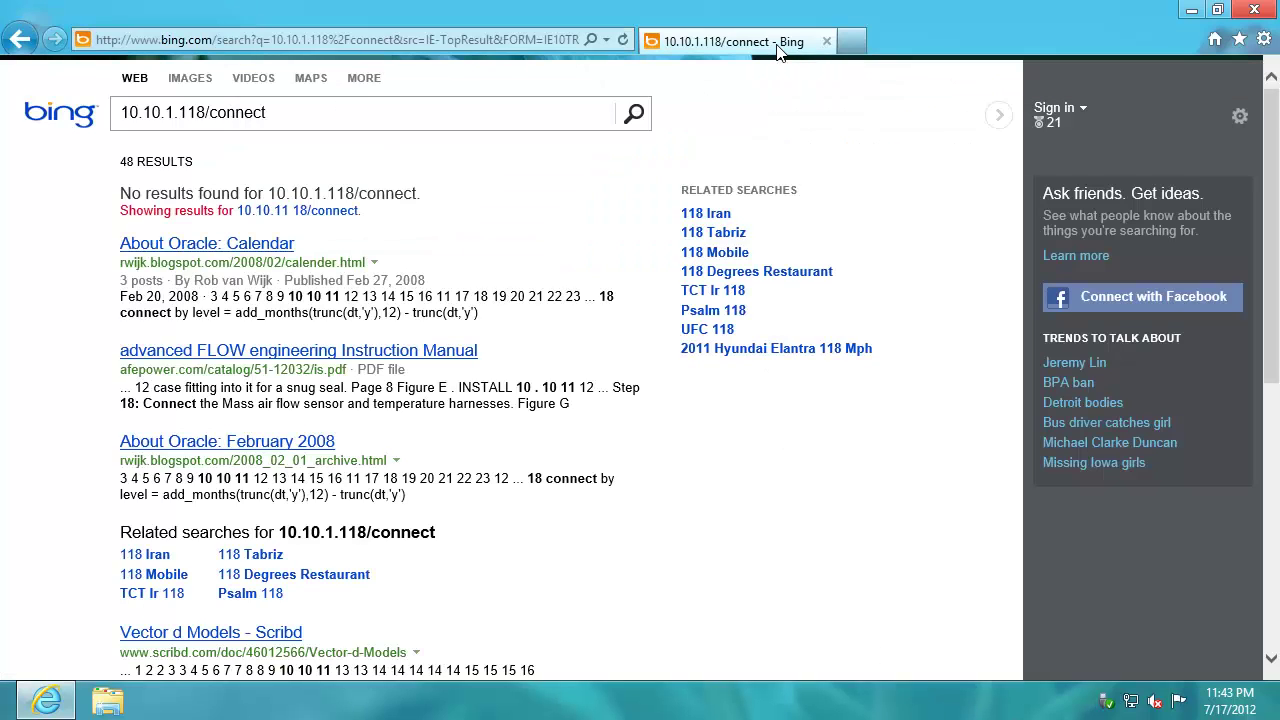
pyautogui.click(214, 34)
pyautogui.write('10')
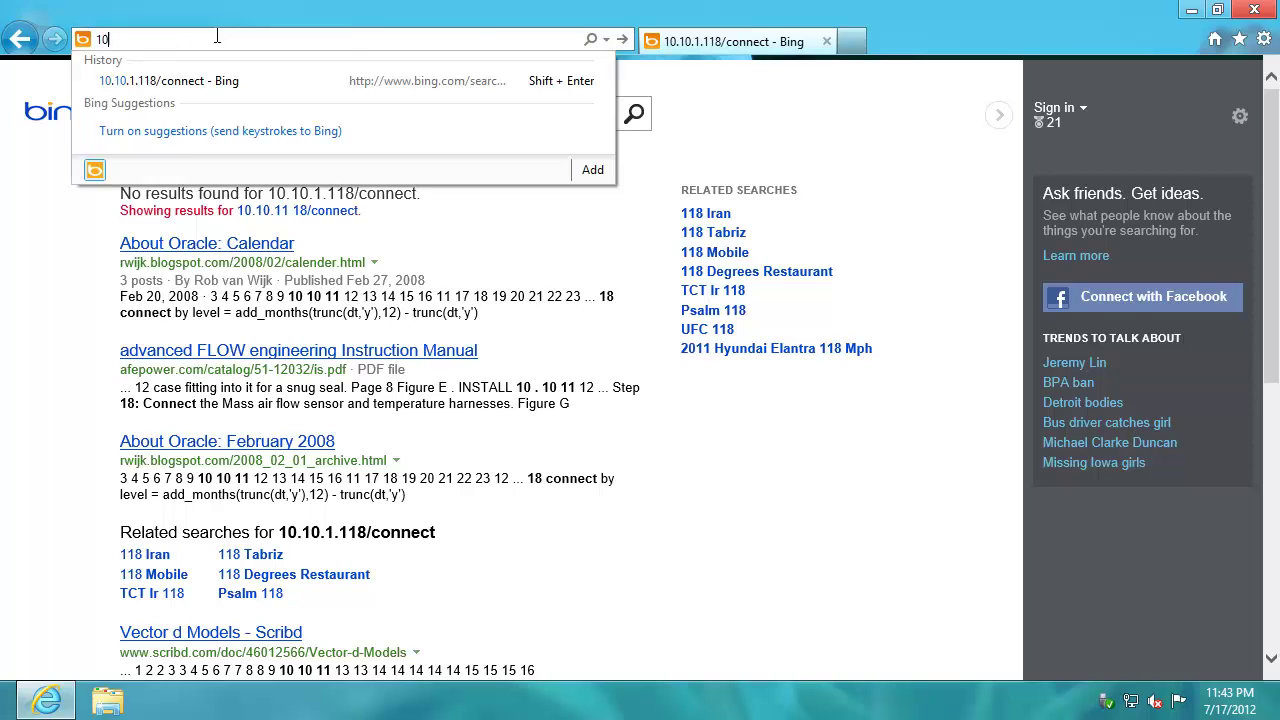
pyautogui.write('.10.1.141')
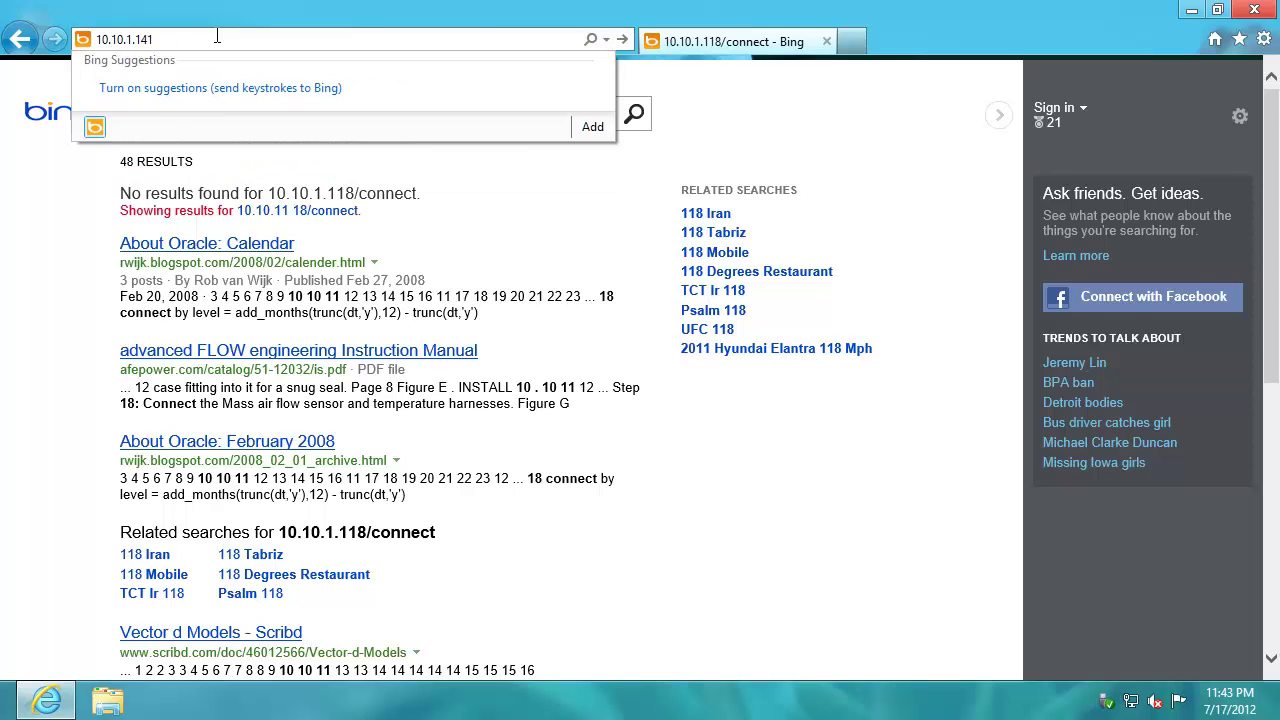
pyautogui.write('/connect')
pyautogui.press('Return')
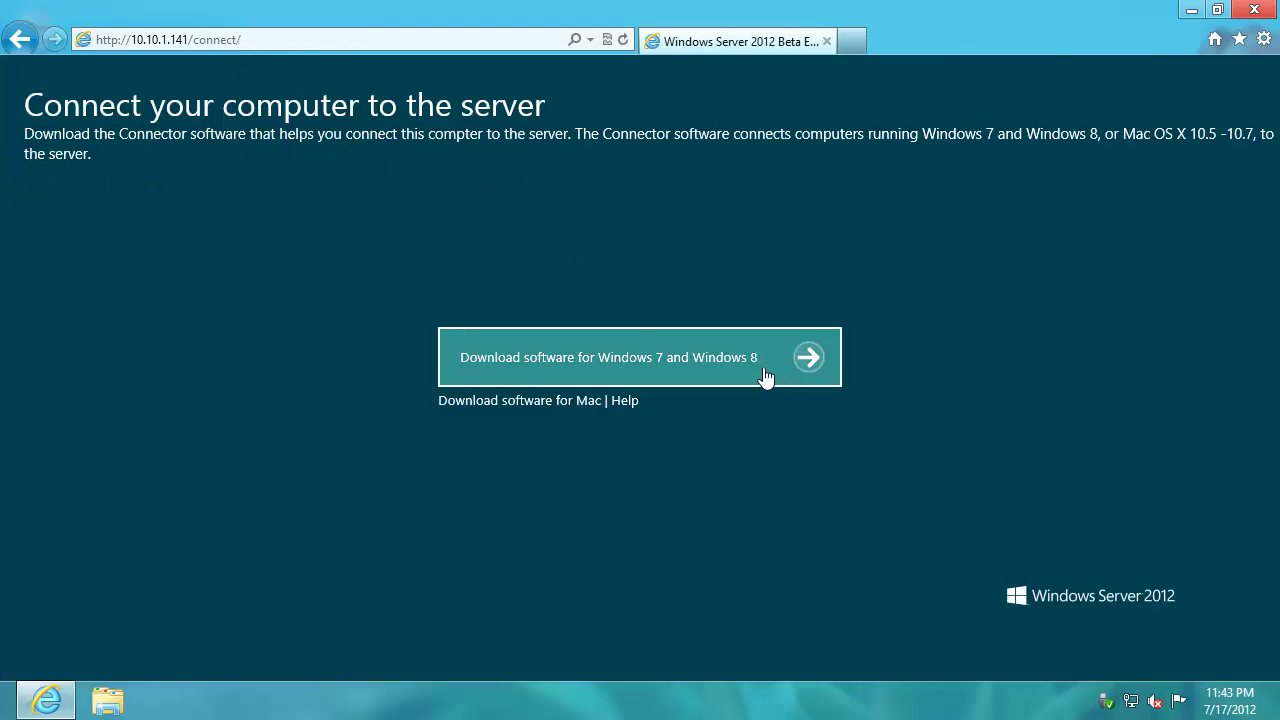
# - Download the Connector software for Windows and run it with elevation
pyautogui.click(744, 366)
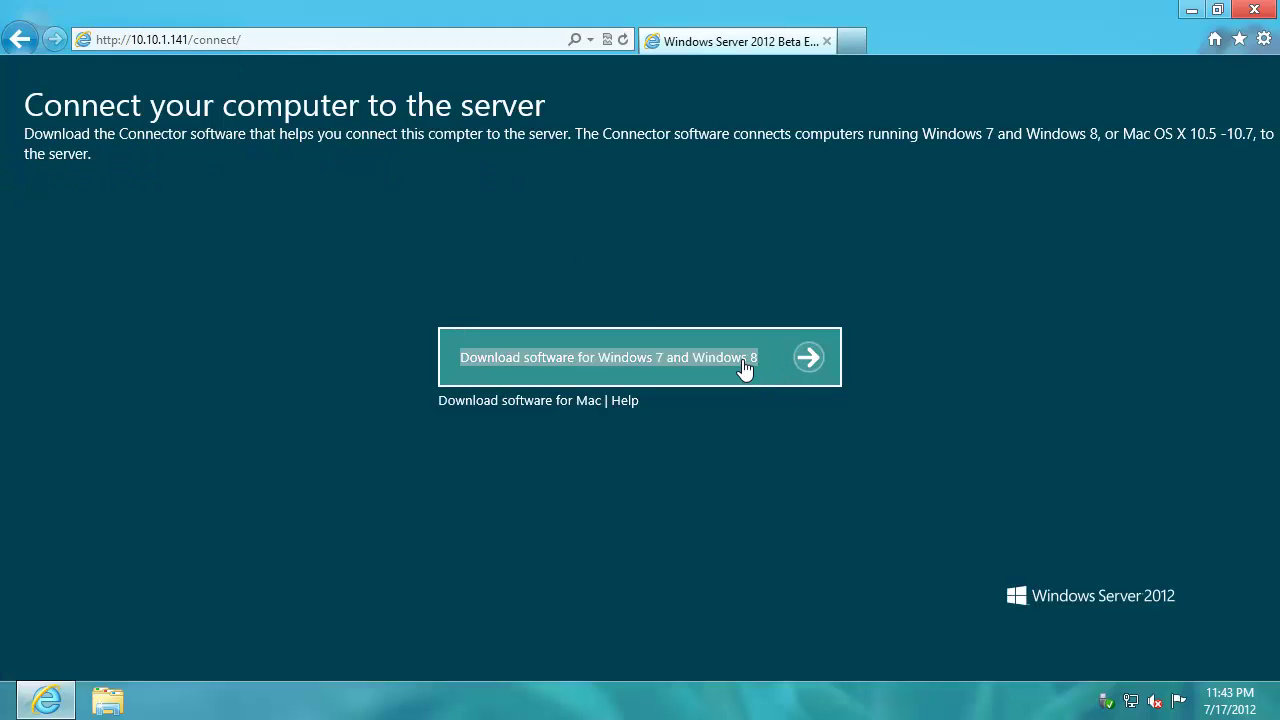
pyautogui.click(893, 658)
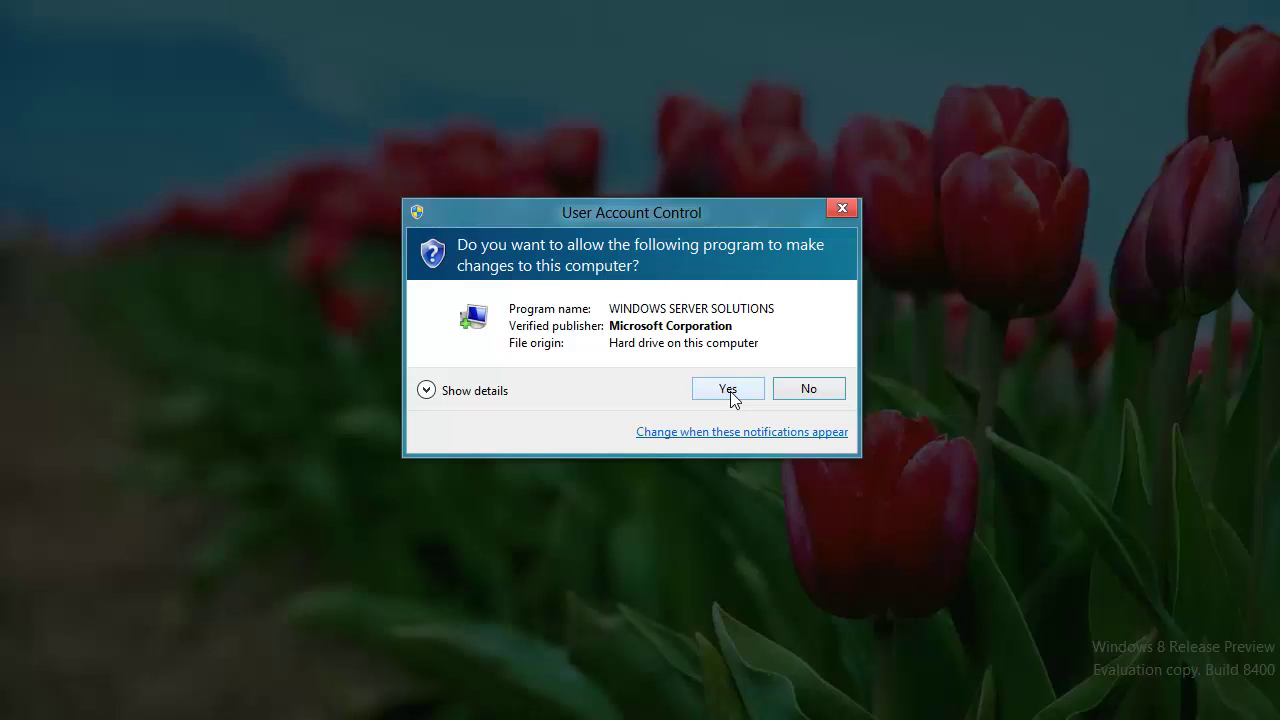
pyautogui.click(730, 392)
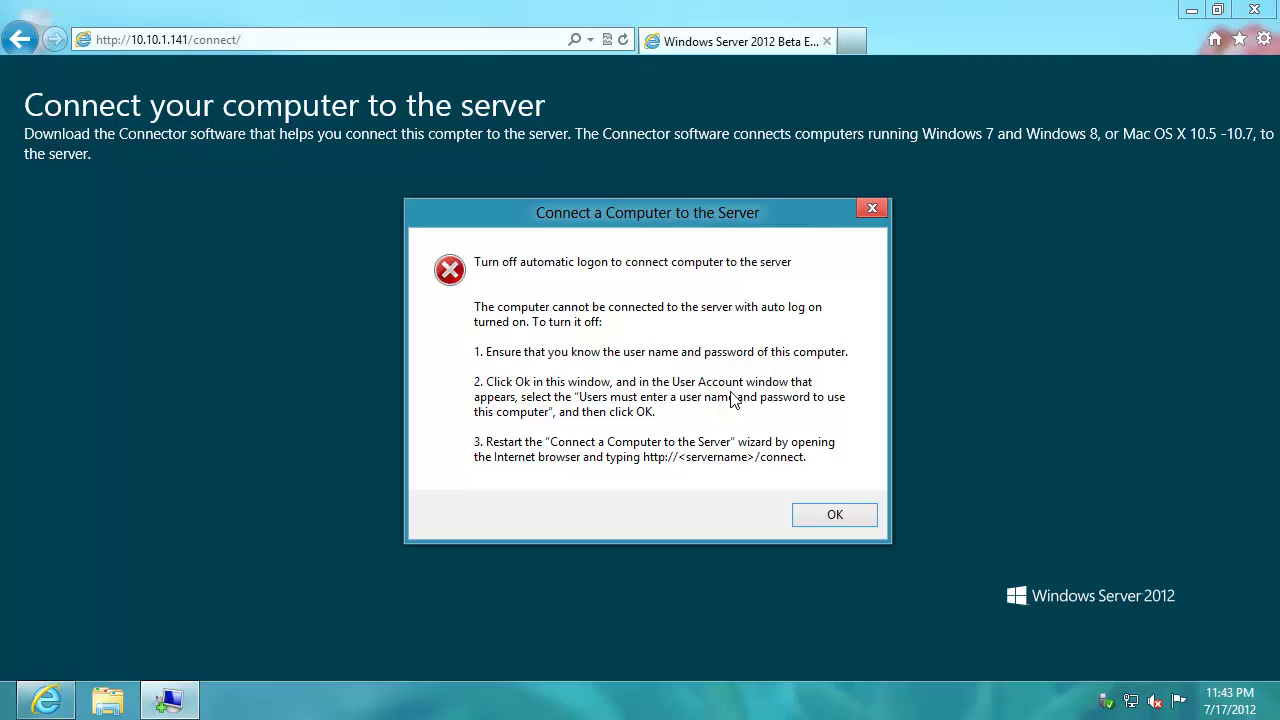
# - After the auto-logon error, require a user name and password to sign in, then redownload the Connector
pyautogui.click(834, 519)
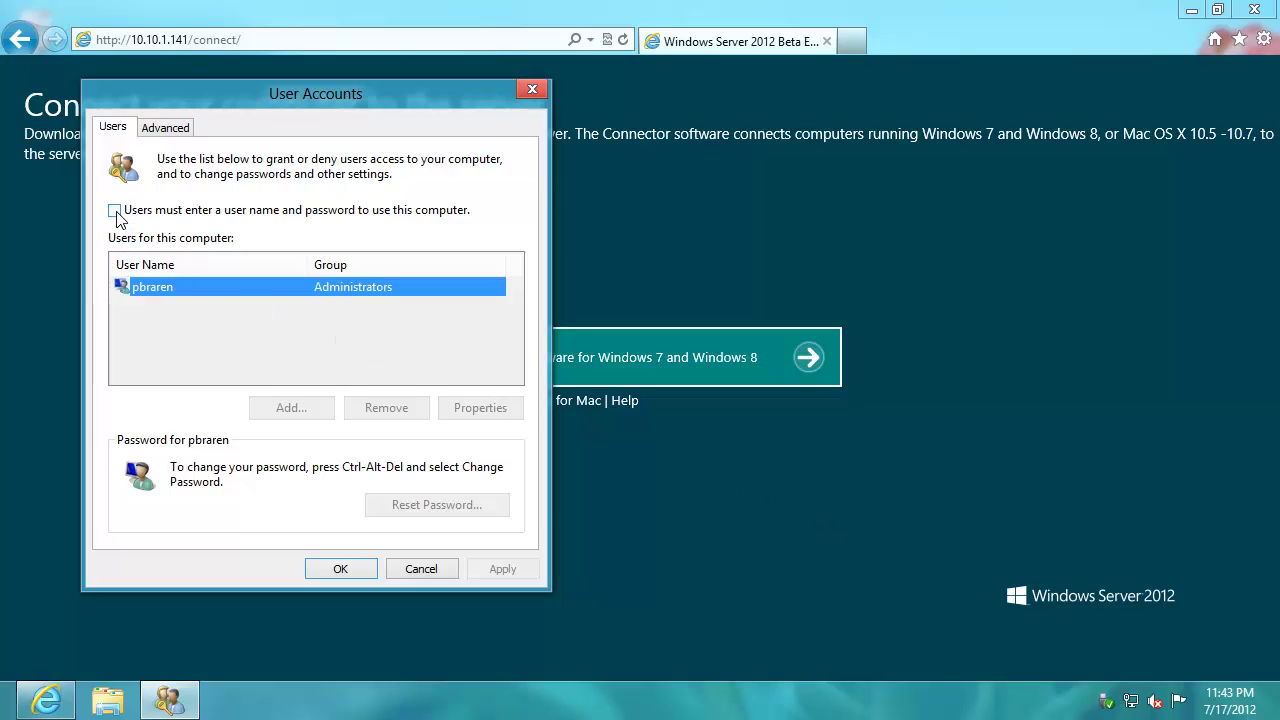
pyautogui.click(114, 211)
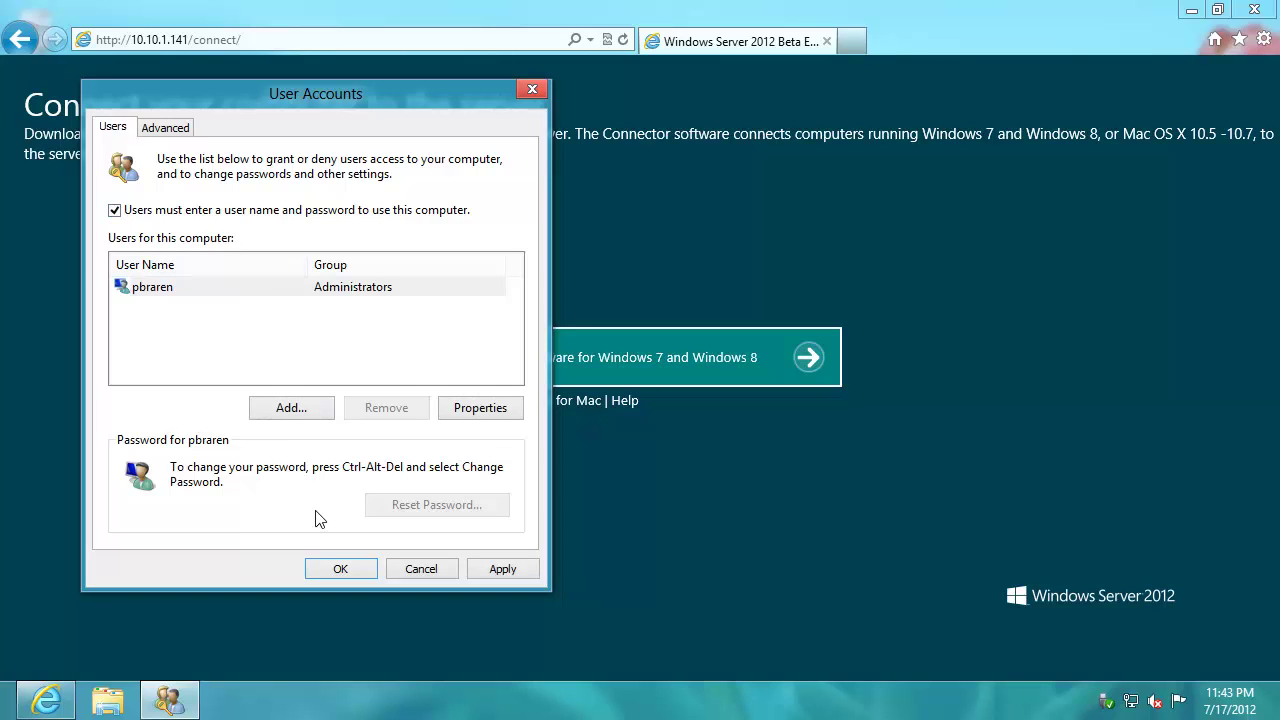
pyautogui.click(316, 569)
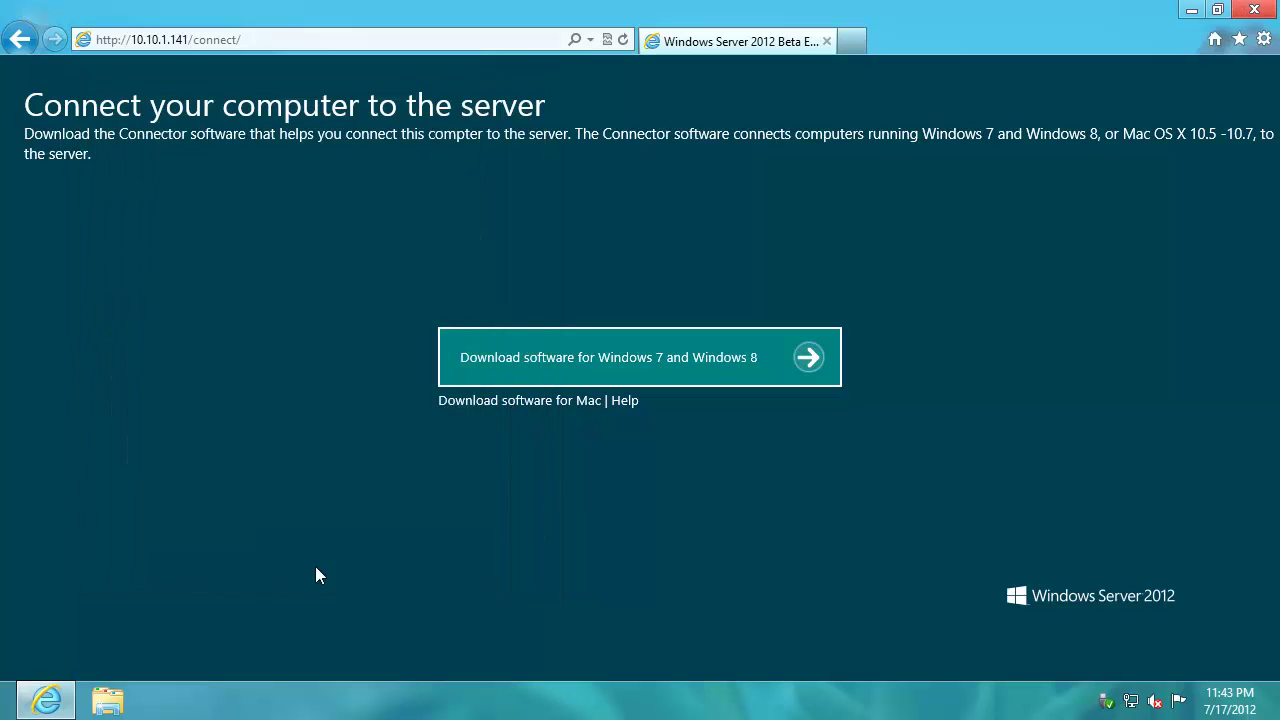
pyautogui.click(529, 369)
# - Run the Connector again with elevation and advance past Getting Started and the prerequisites
pyautogui.click(889, 656)
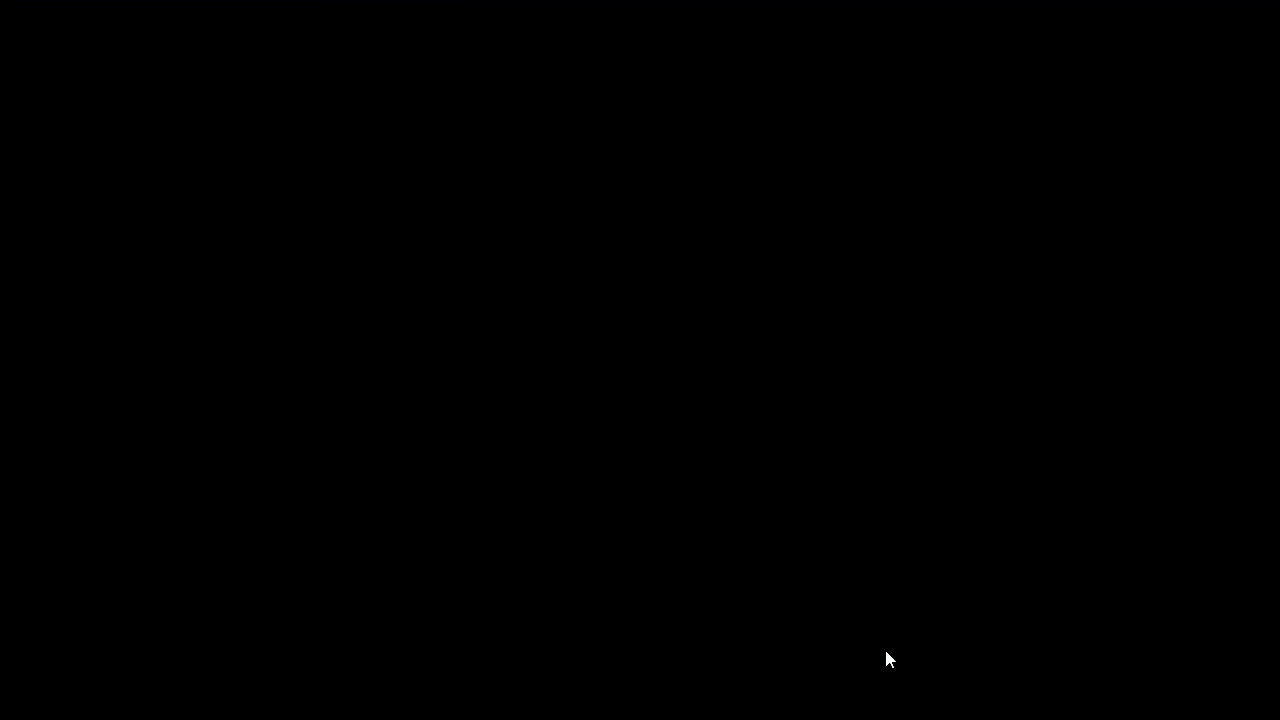
pyautogui.click(740, 391)
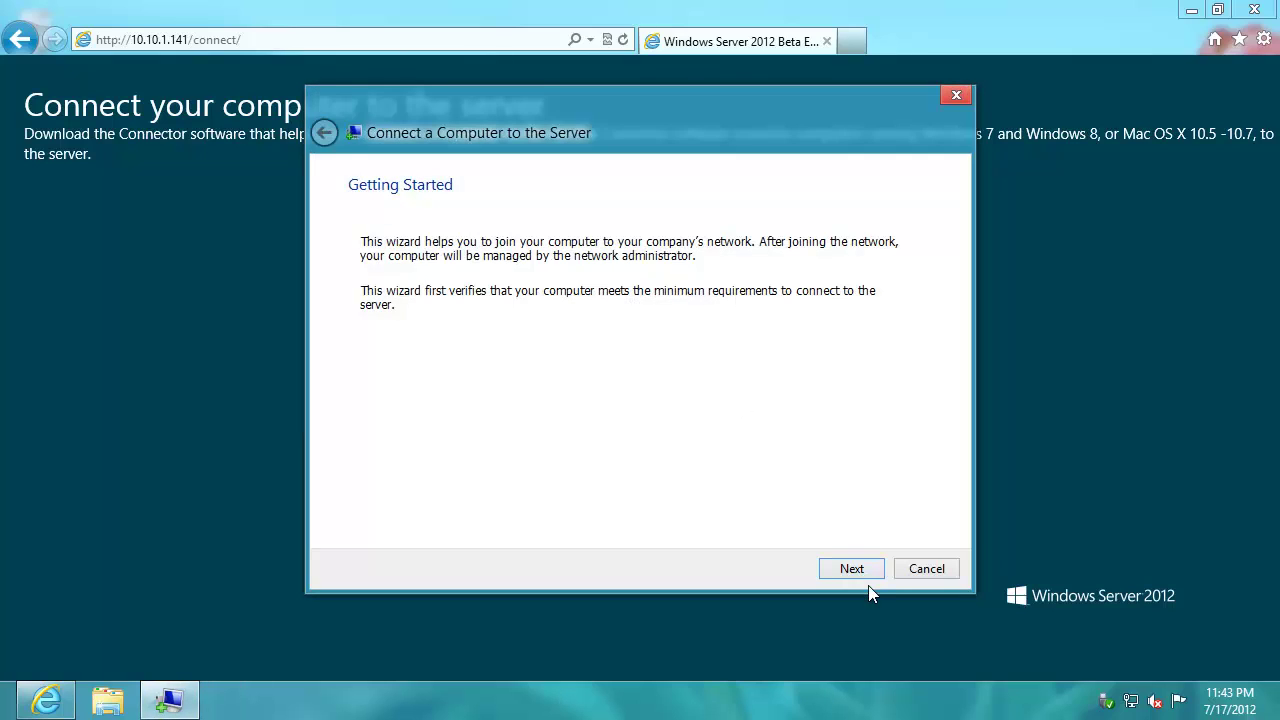
pyautogui.click(852, 569)
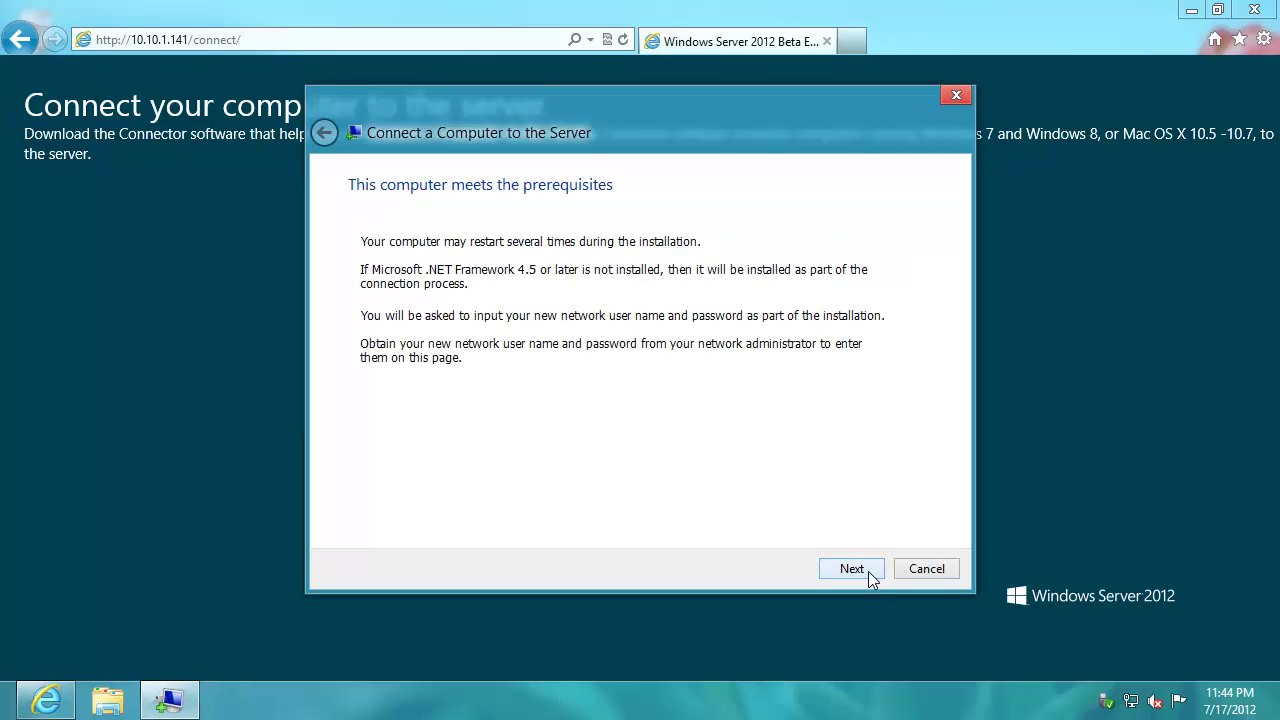
pyautogui.click(869, 573)
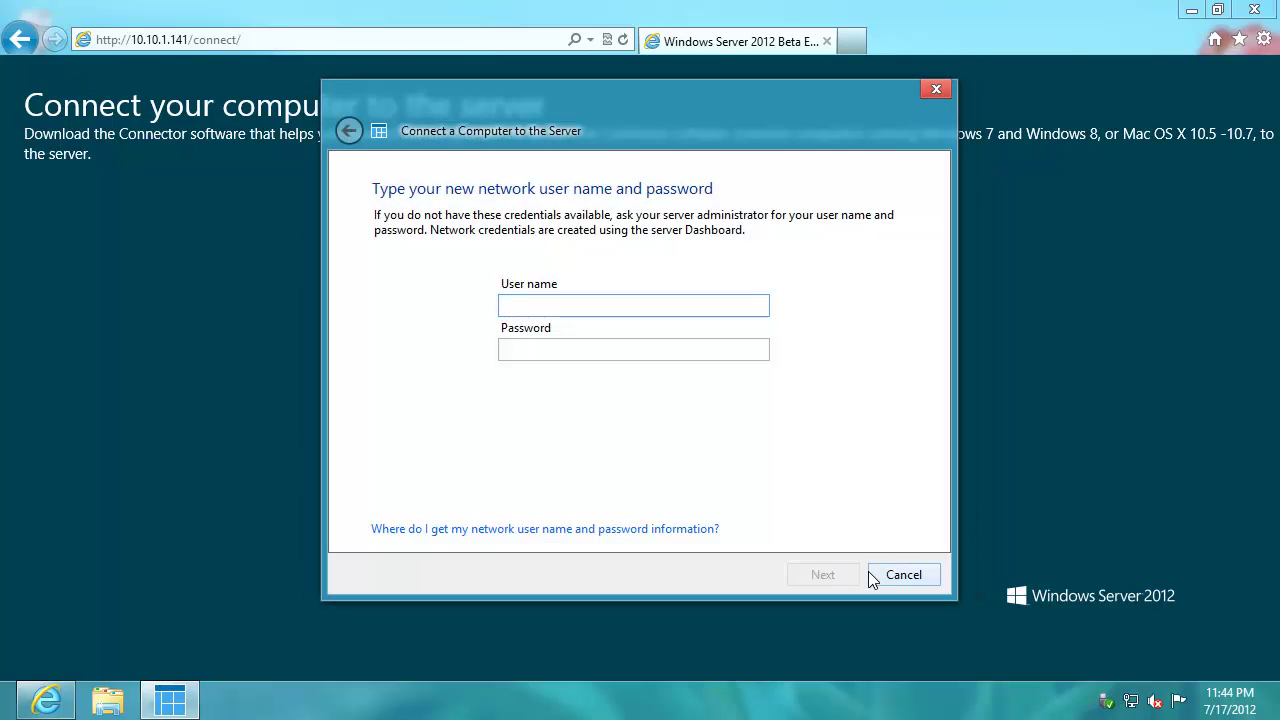
# - Enter the administrator's network user name and password, keep that account despite the warning, and restart
pyautogui.write('pbraren')
pyautogui.press('Tab')
pyautogui.write('********')
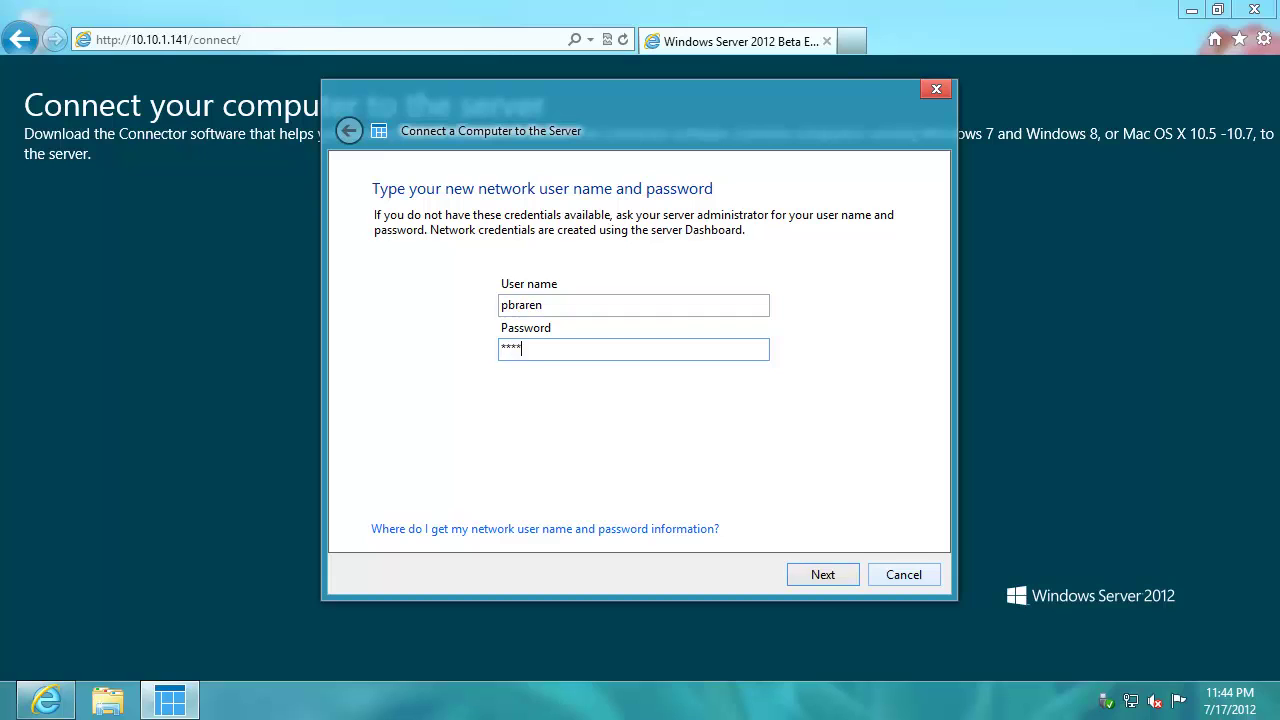
pyautogui.write('*')
pyautogui.press('Return')
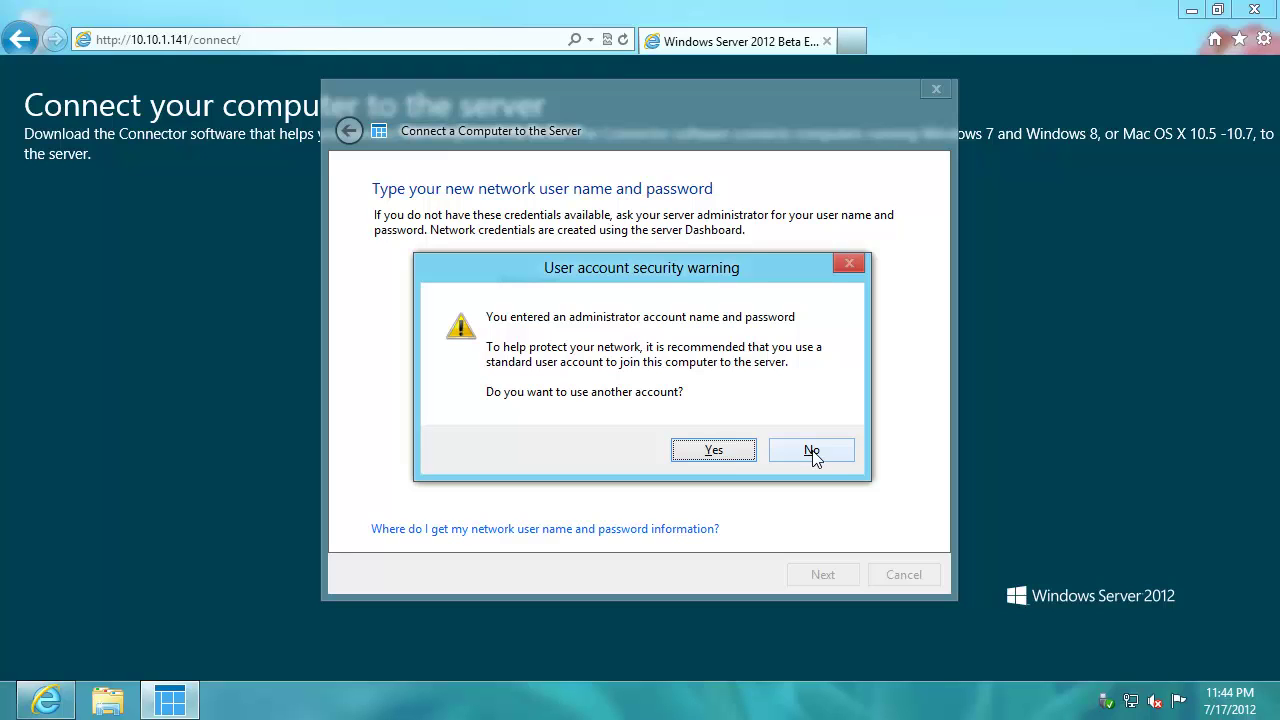
pyautogui.click(812, 451)
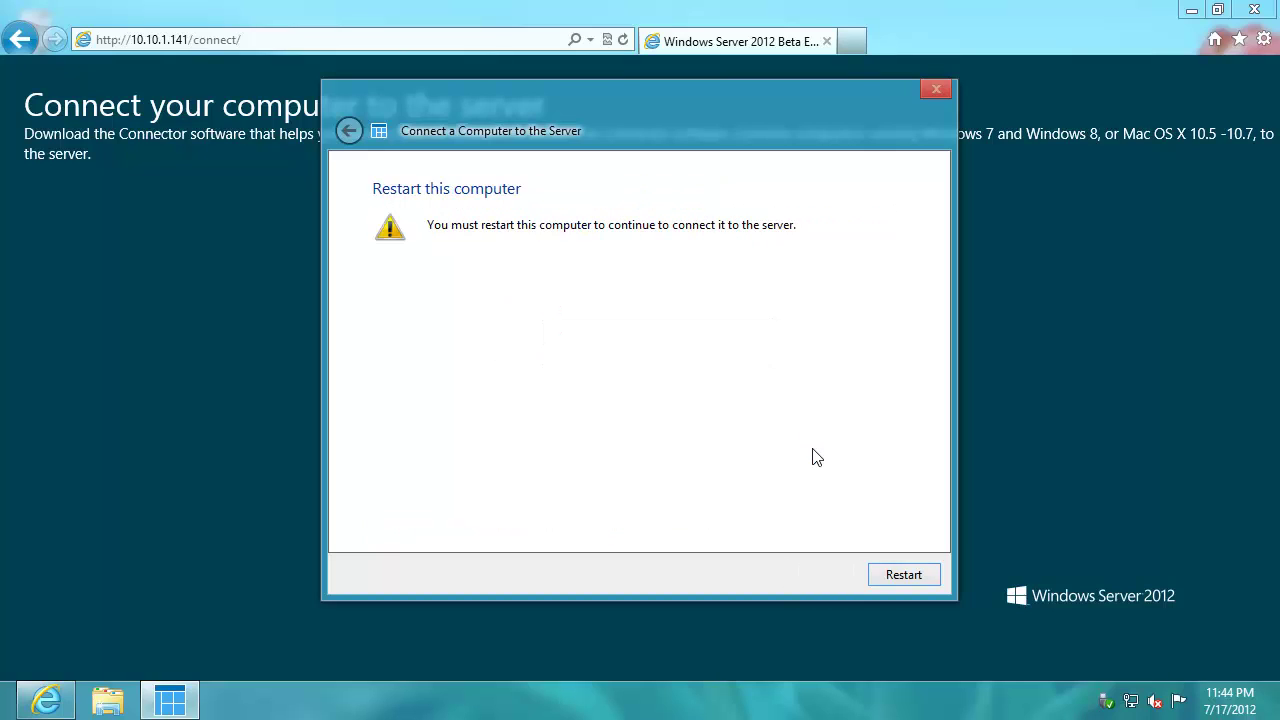
pyautogui.click(903, 574)
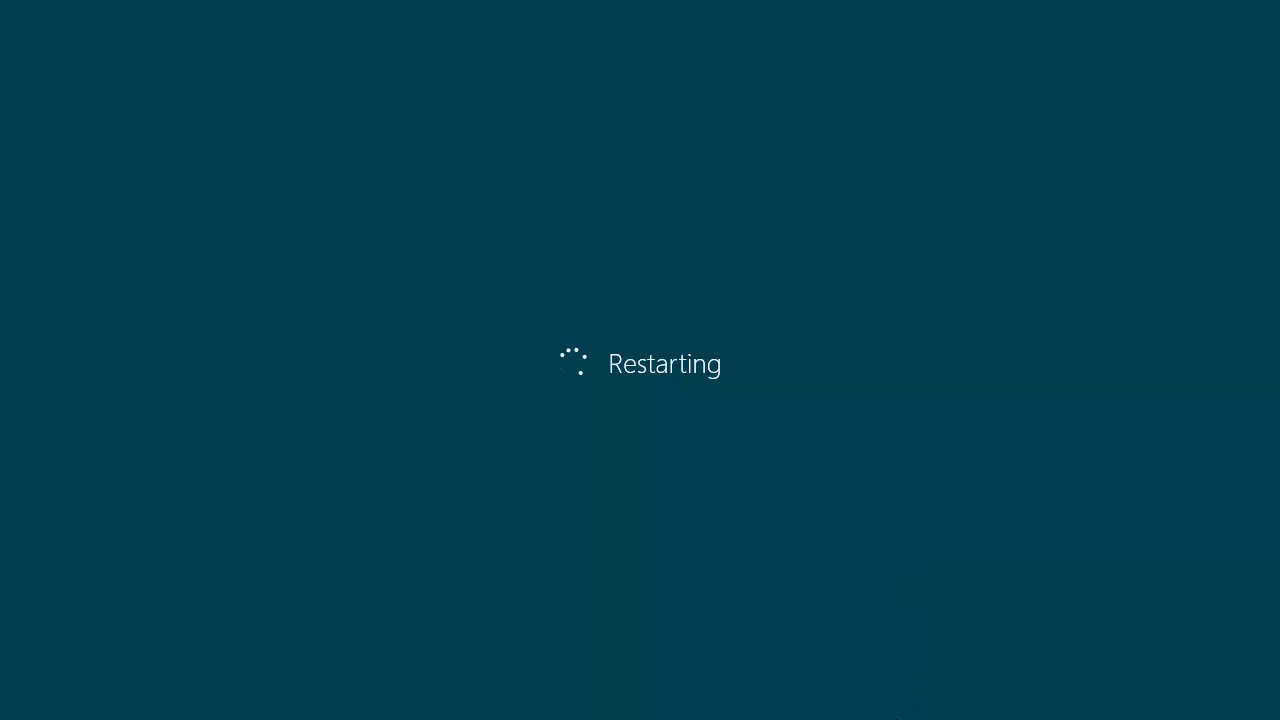
pyautogui.moveTo(640, 718)
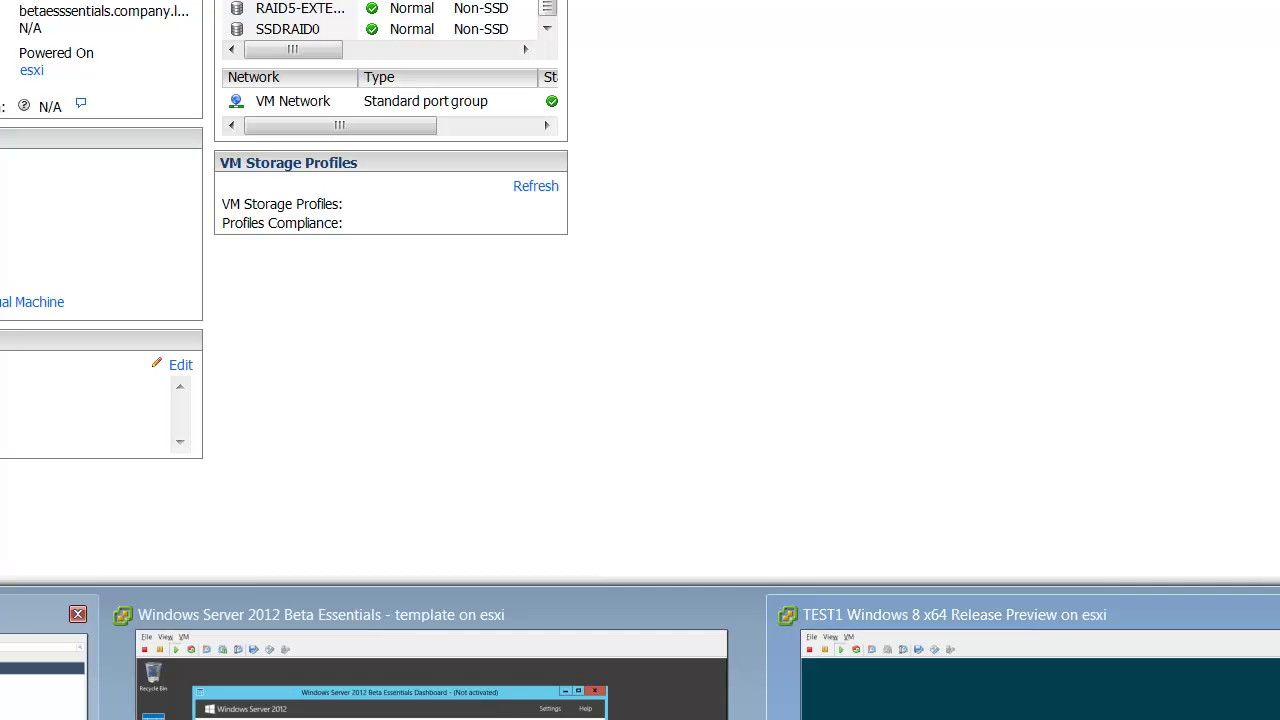
# - Open the Windows 8 VM console in vSphere, launch Internet Explorer, and reposition the console window
pyautogui.click(45, 660)
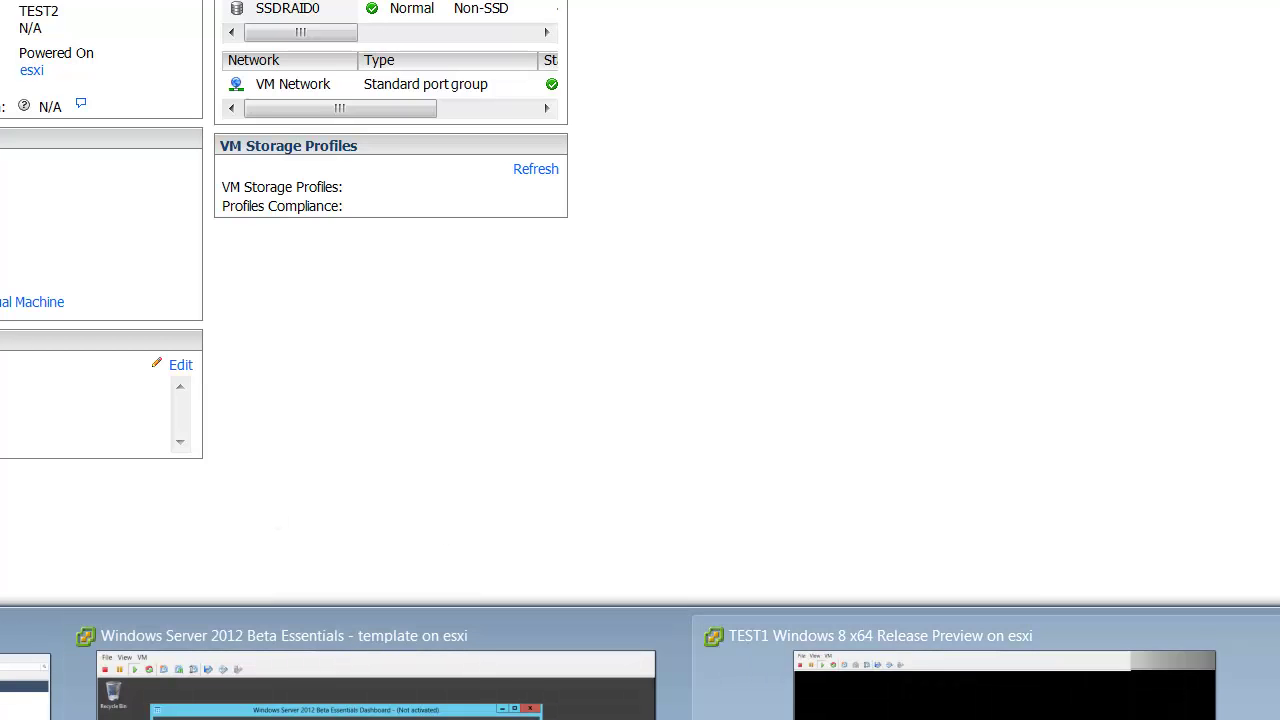
pyautogui.click(985, 700)
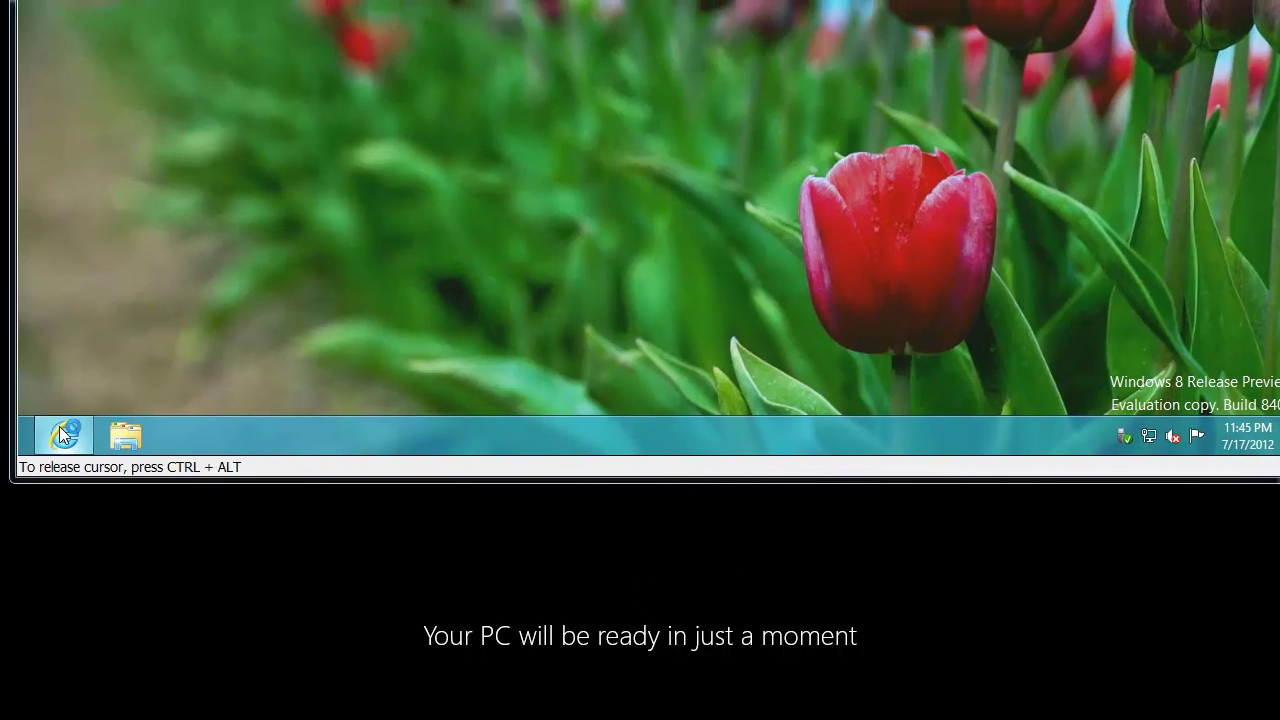
pyautogui.click(59, 433)
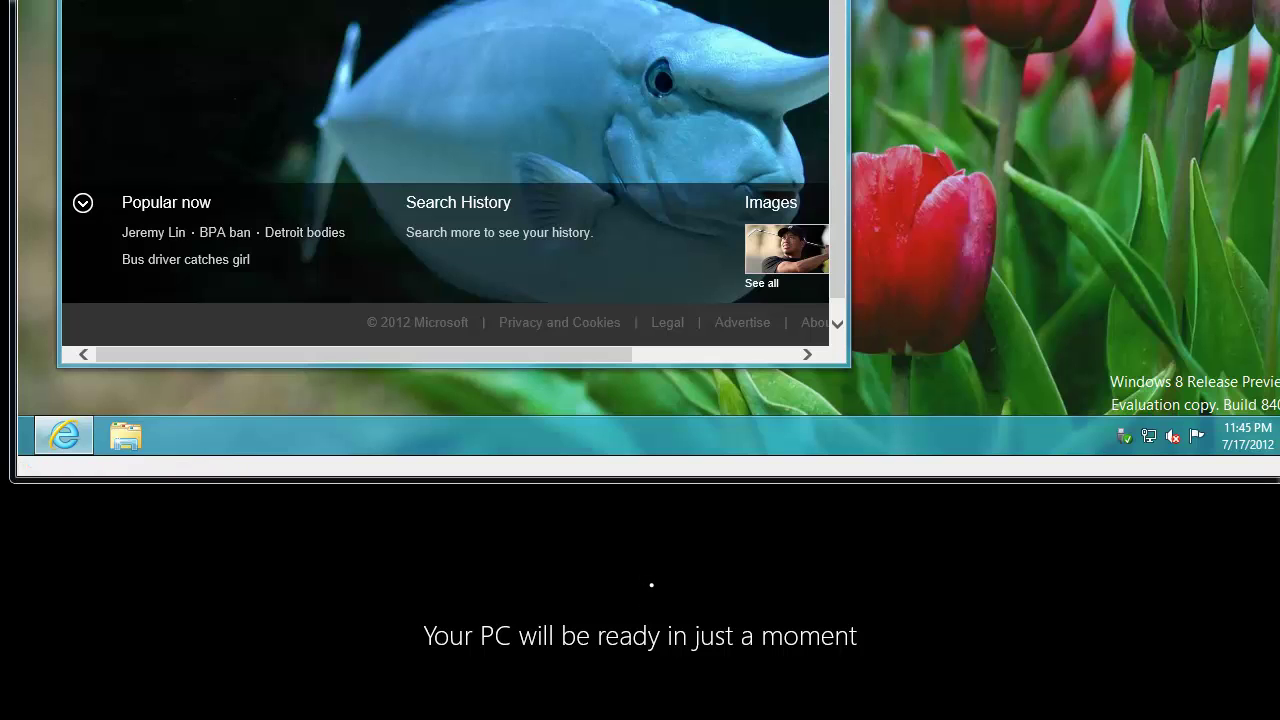
pyautogui.moveTo(455, 0); pyautogui.dragTo(1012, 7)
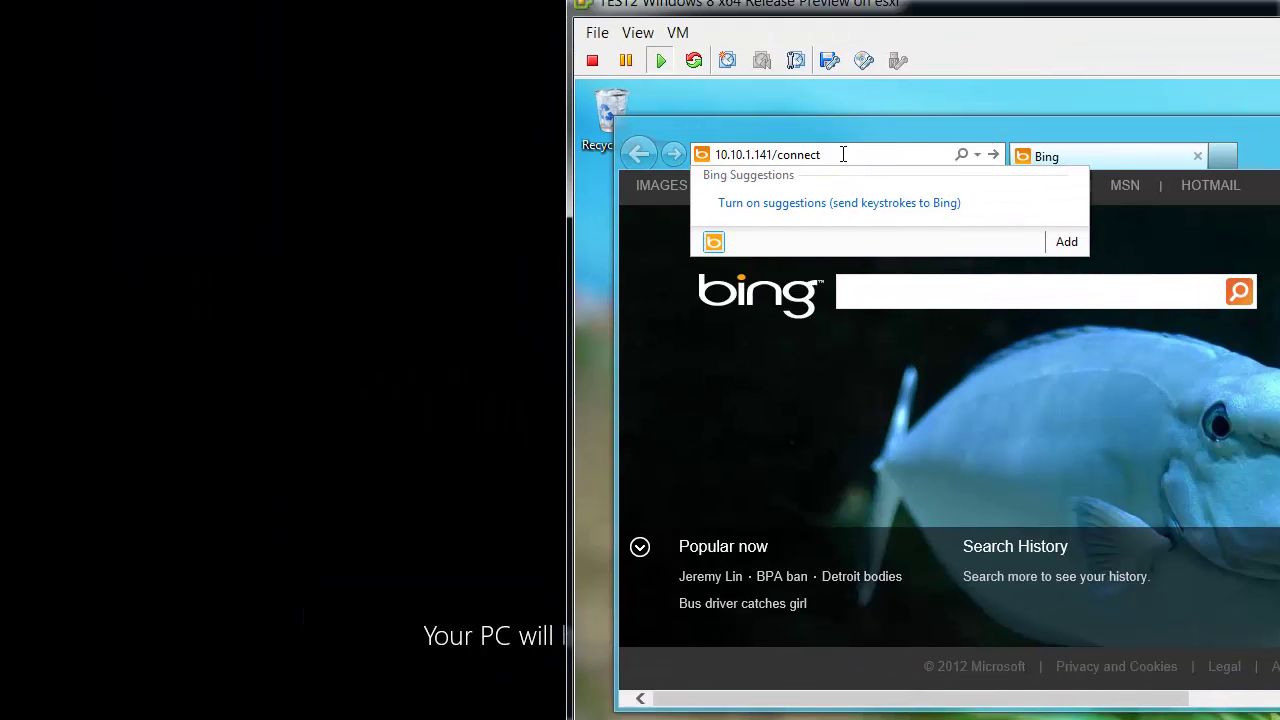
# - Load 10.10.1.141/connect, download the Connector for Windows 8, and run it with elevation
pyautogui.press('Return')
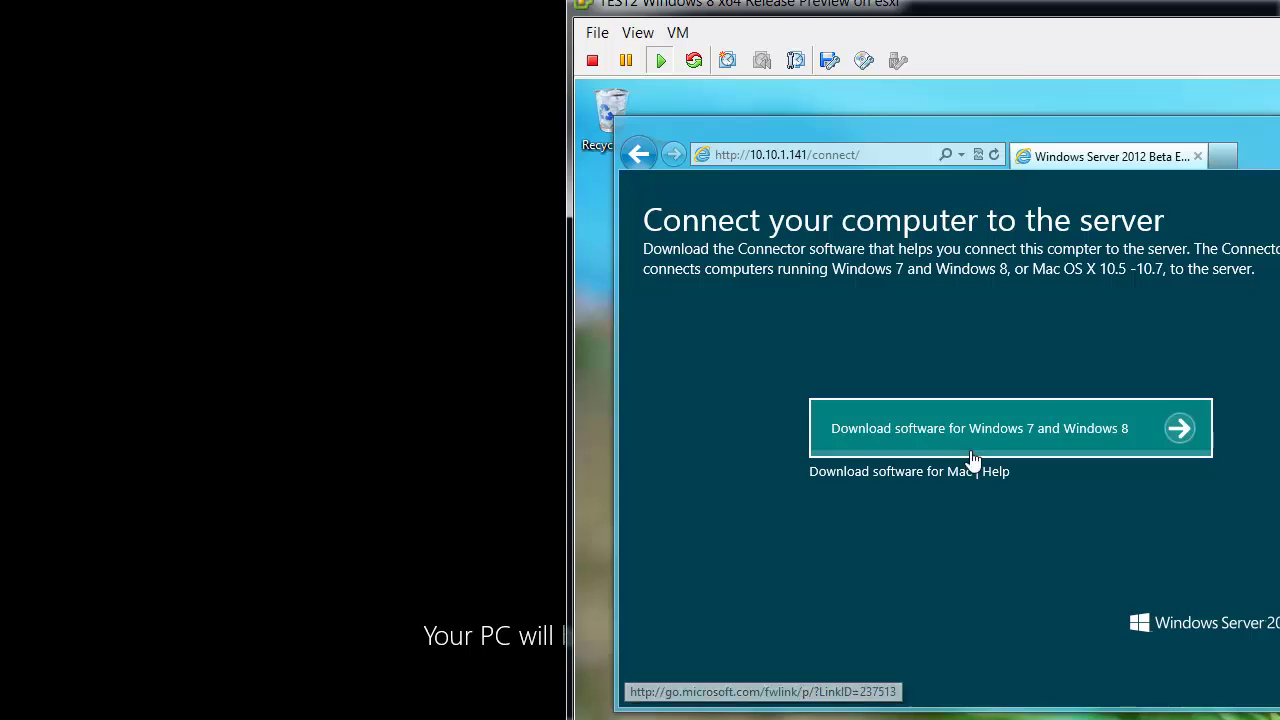
pyautogui.click(971, 437)
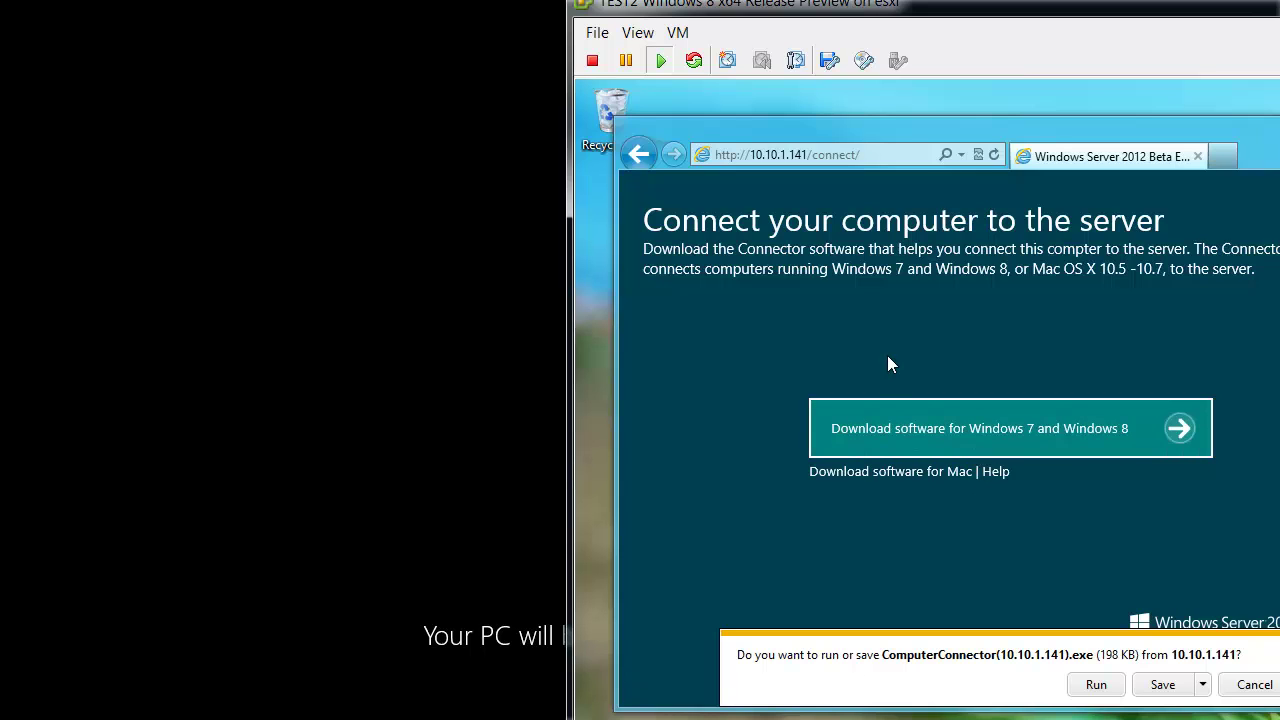
pyautogui.click(1100, 686)
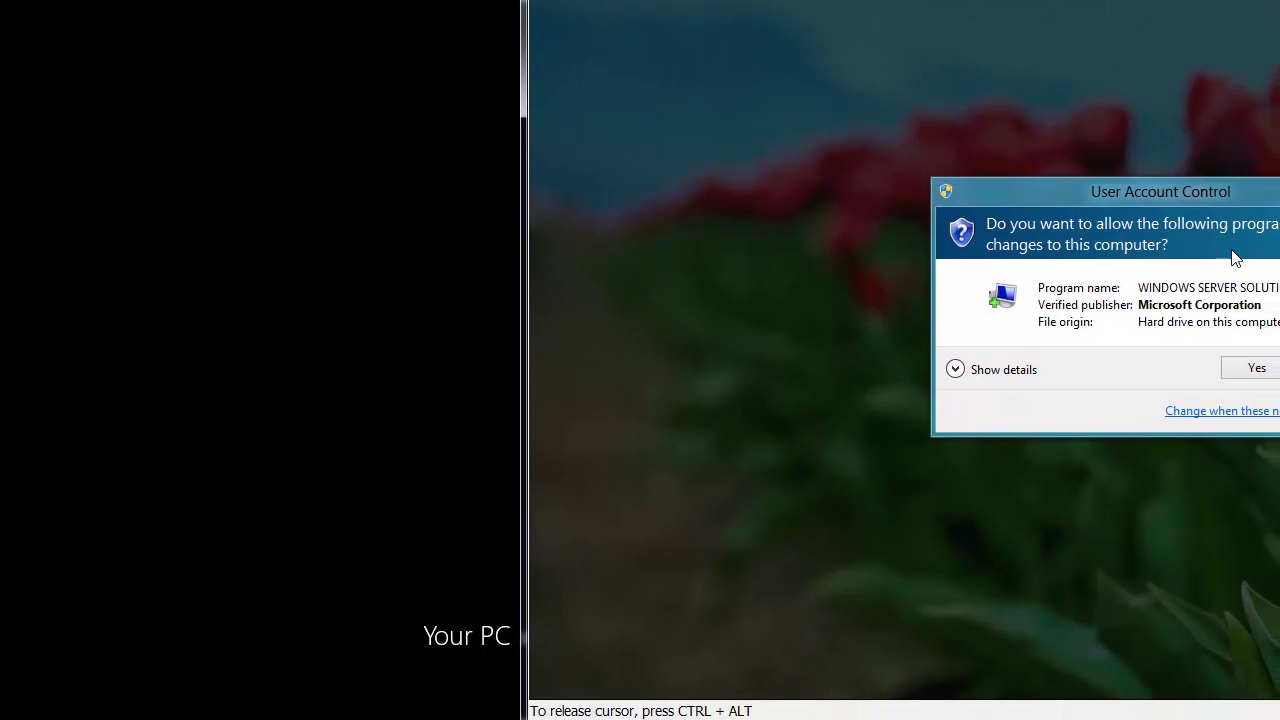
pyautogui.click(1260, 370)
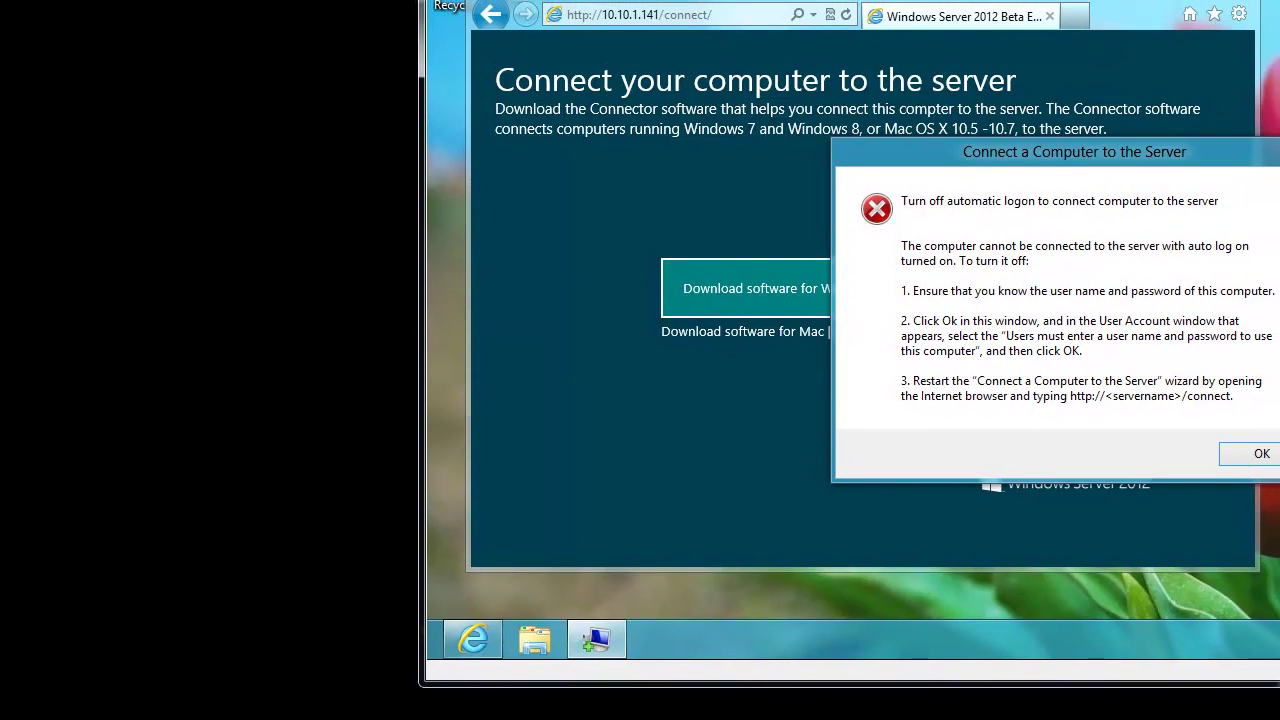
# - Turn off automatic logon by requiring a user name and password, then redownload the Connector
pyautogui.click(1262, 453)
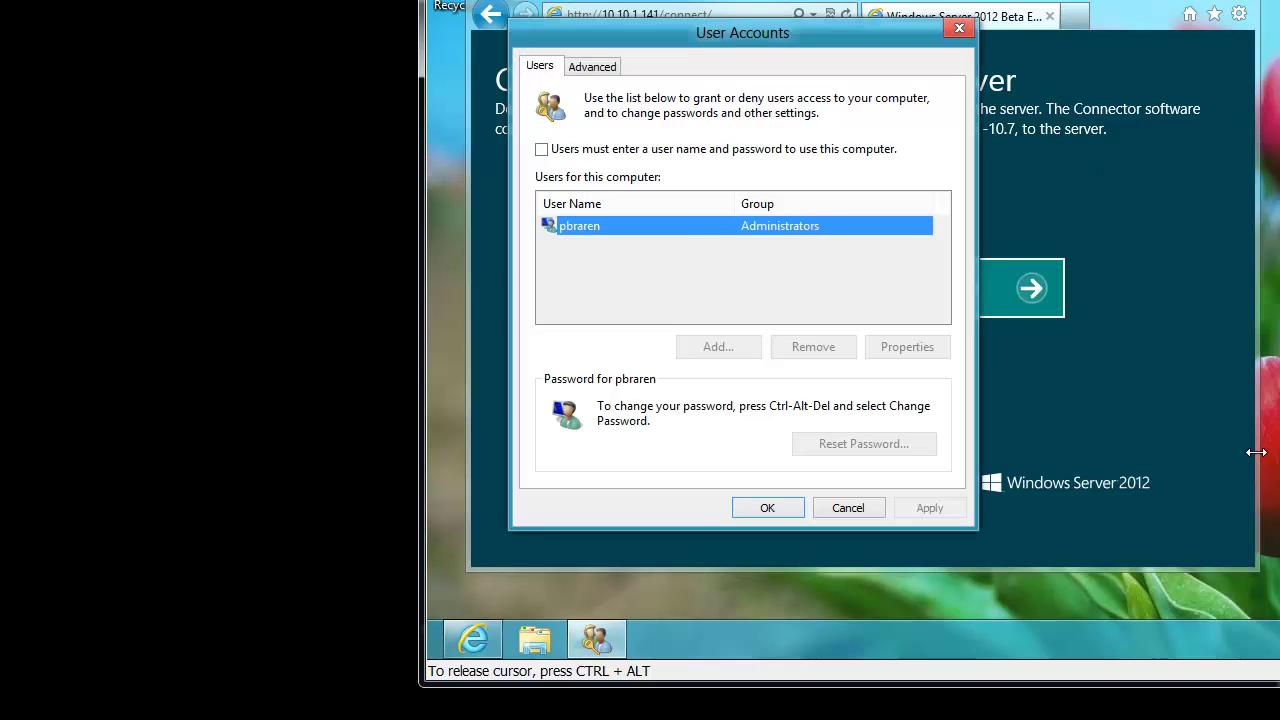
pyautogui.click(542, 150)
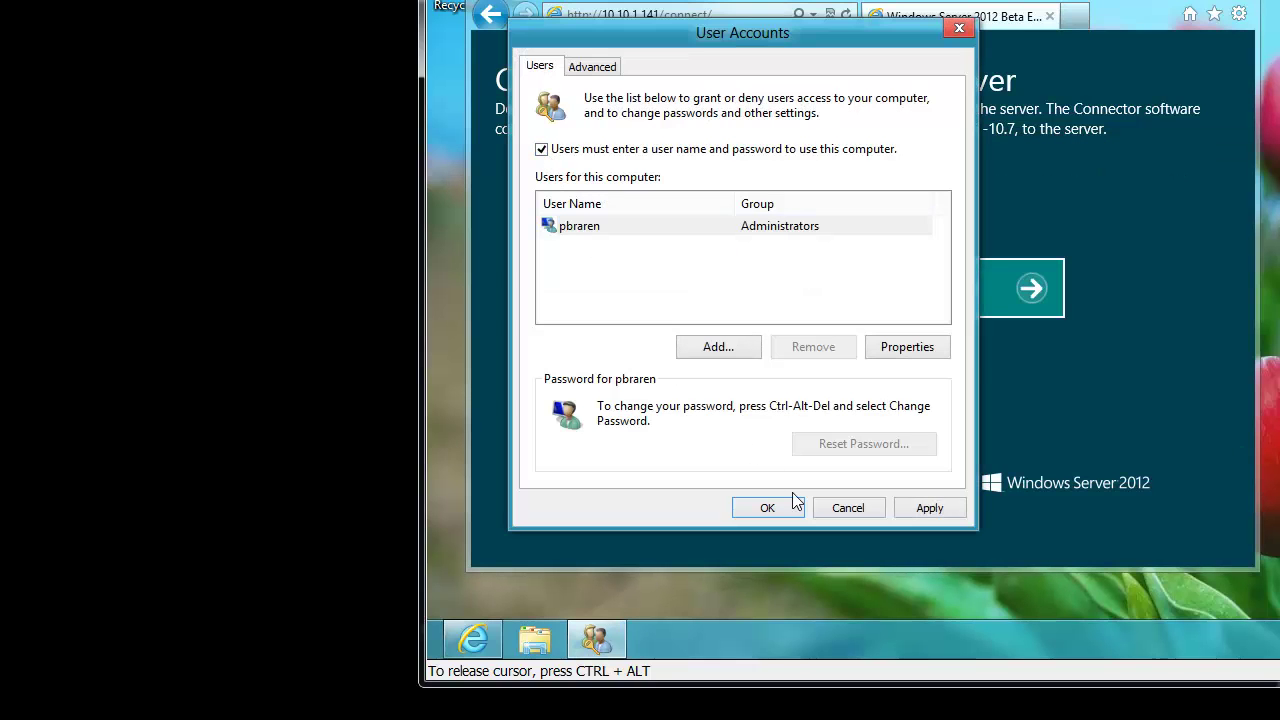
pyautogui.click(796, 506)
pyautogui.click(923, 300)
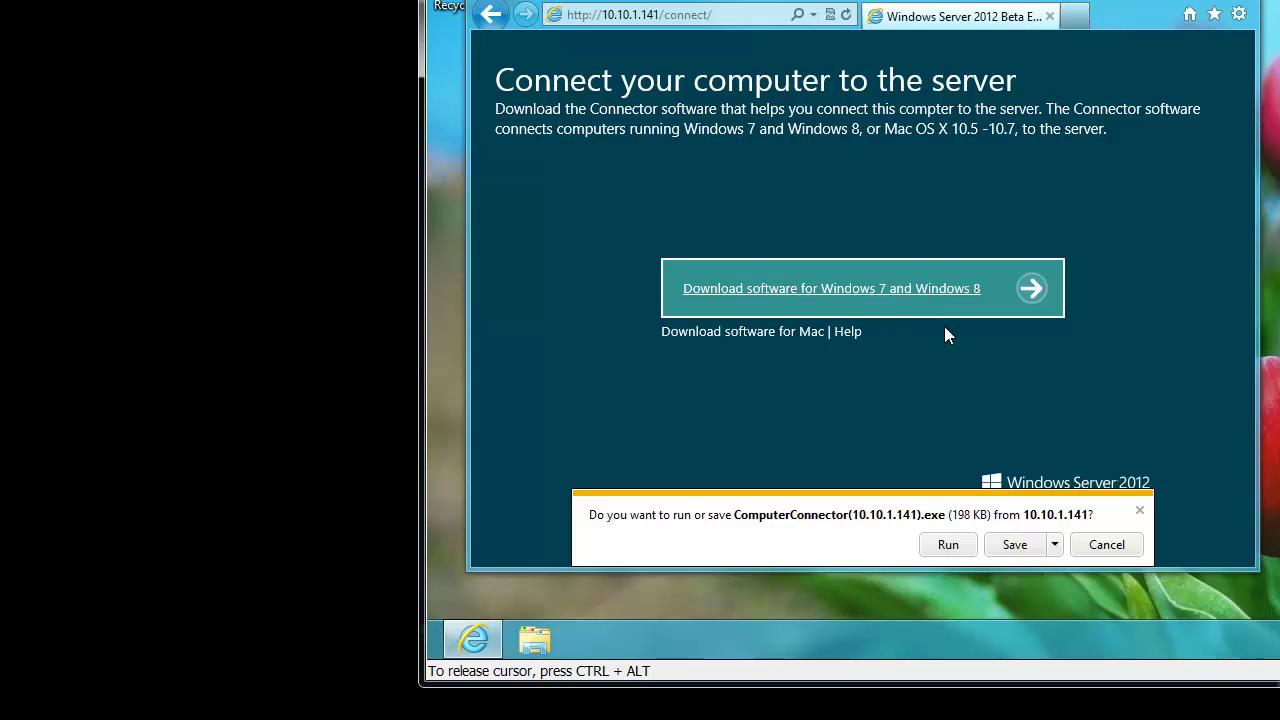
# - Run the Connector again with elevation and advance past Getting Started and the prerequisites check
pyautogui.click(948, 544)
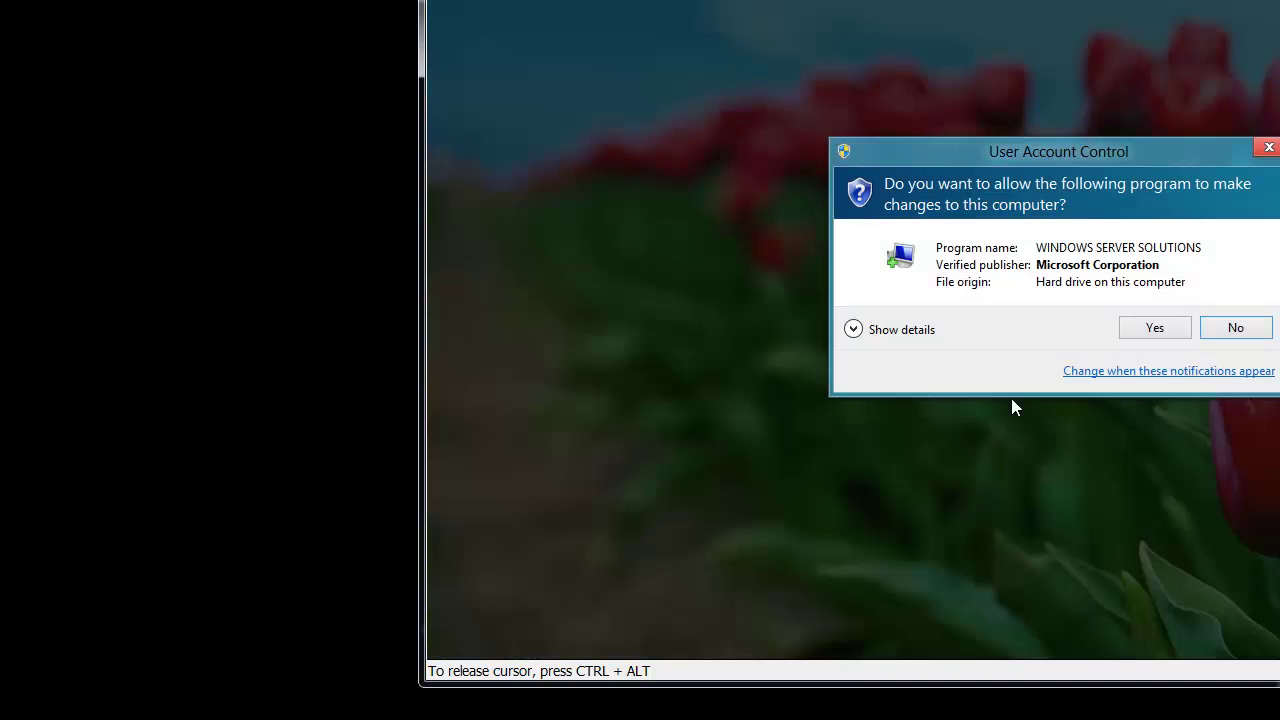
pyautogui.click(1132, 329)
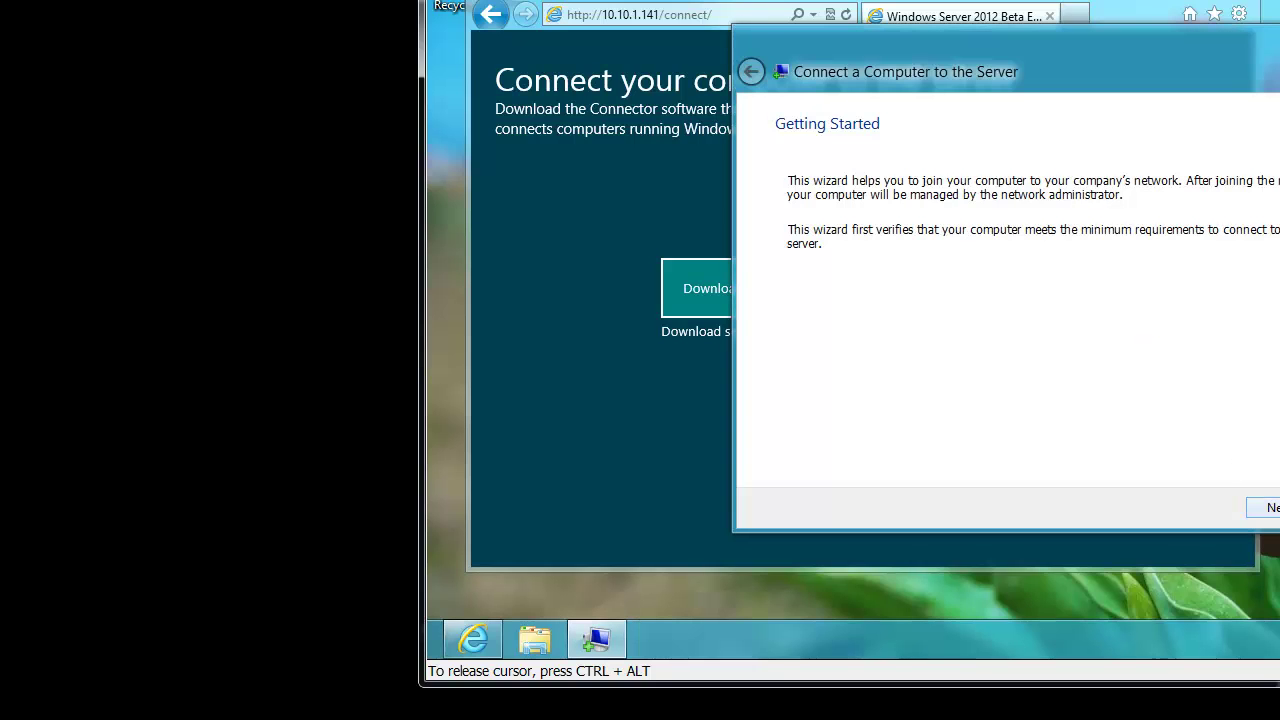
pyautogui.click(1268, 507)
pyautogui.click(1272, 507)
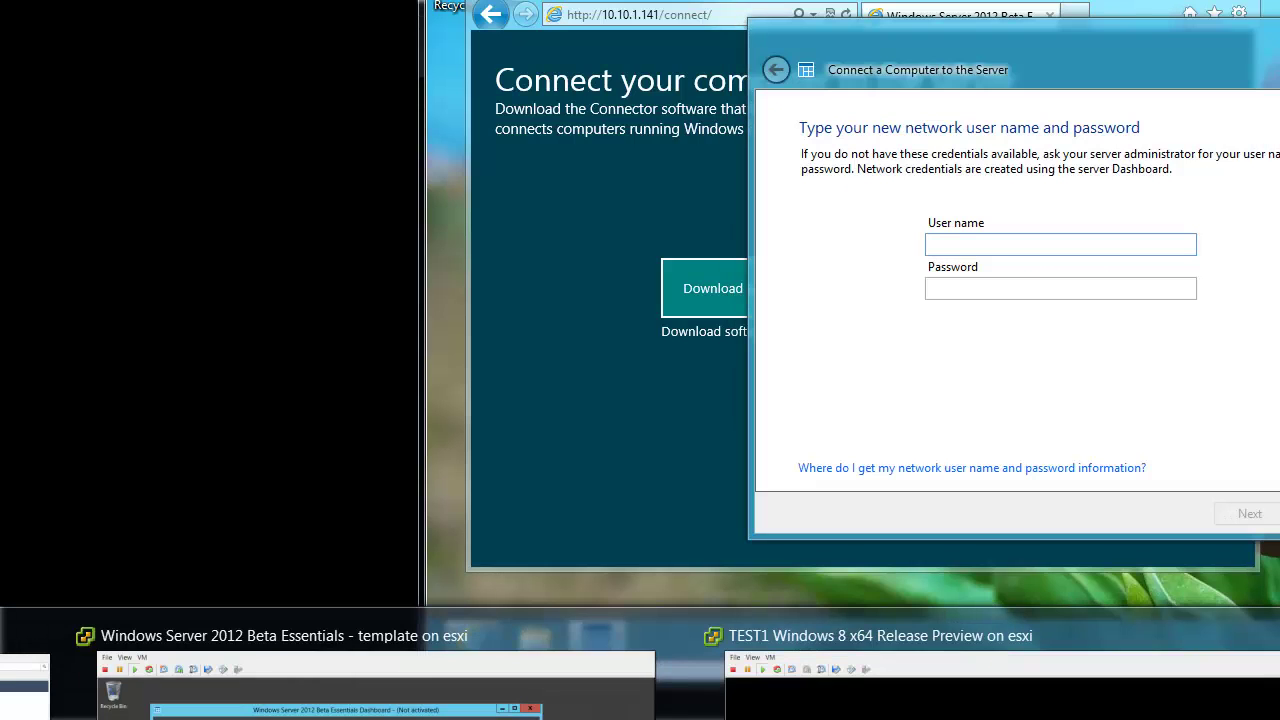
# - On the server, start a new user account Joe User (joeuser) and set its password
pyautogui.click(380, 690)
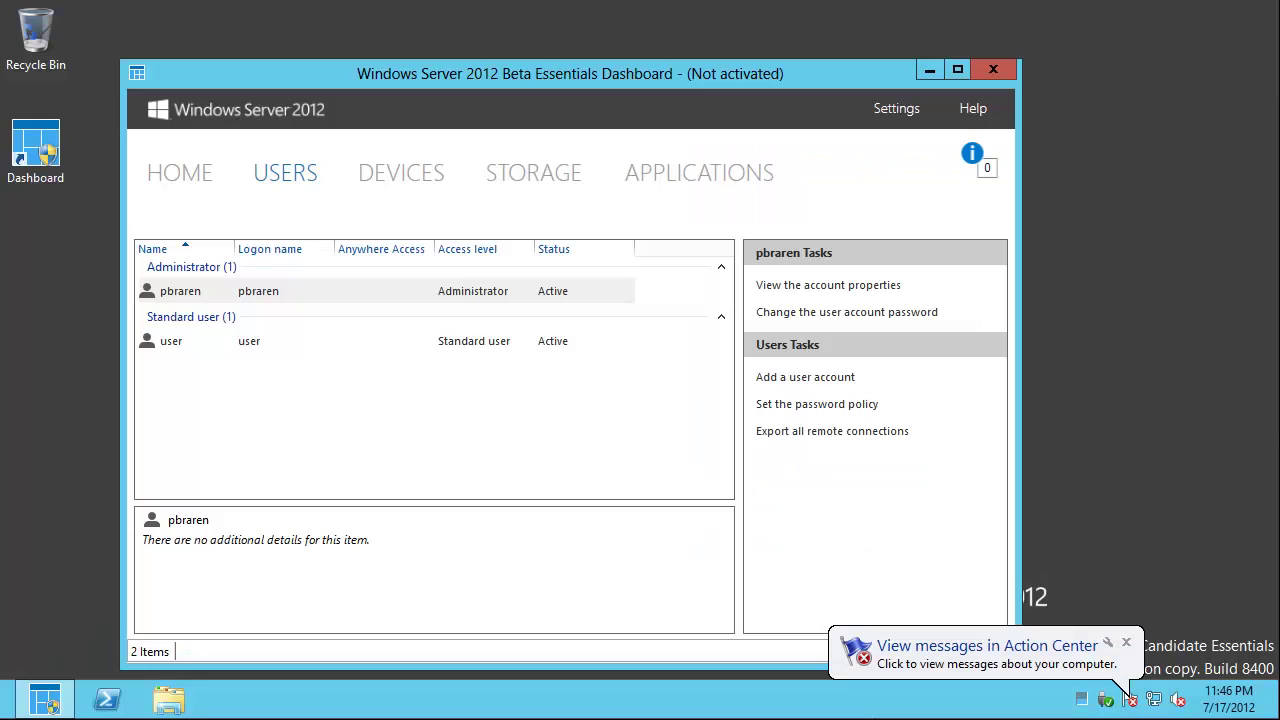
pyautogui.rightClick(277, 401)
pyautogui.click(311, 413)
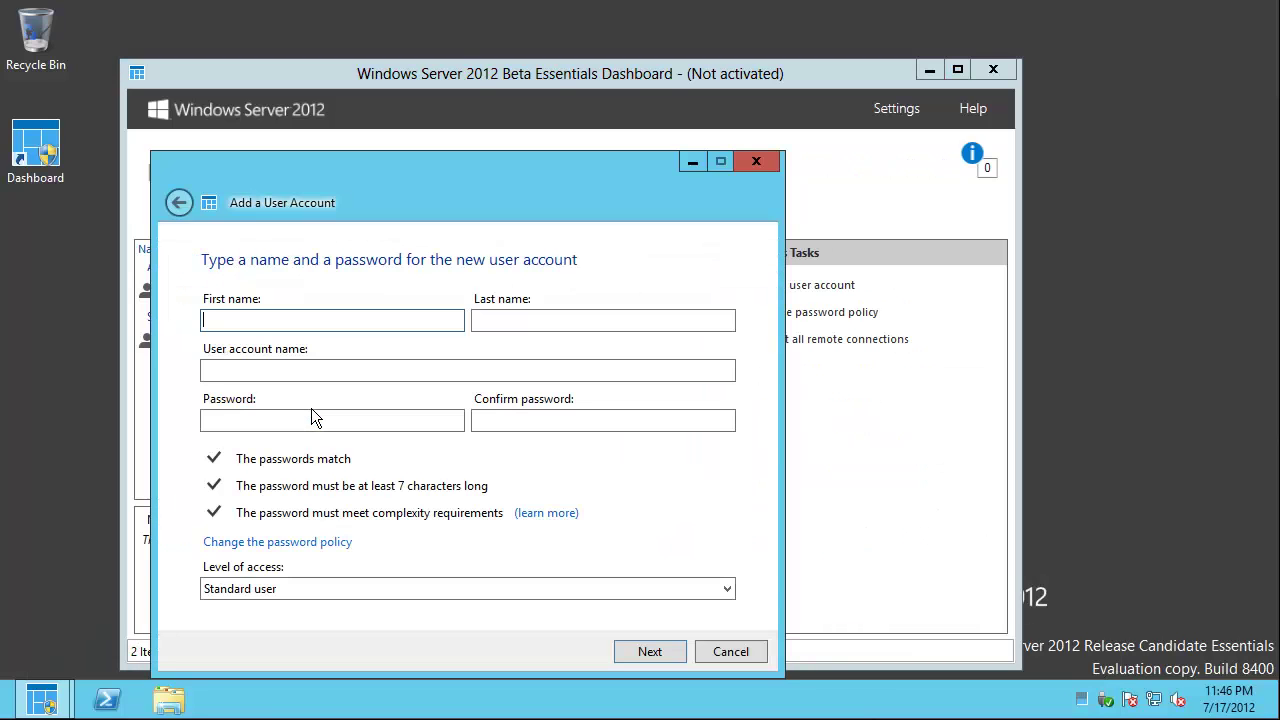
pyautogui.write('Joe')
pyautogui.press('Tab')
pyautogui.write('User')
pyautogui.press('Tab')
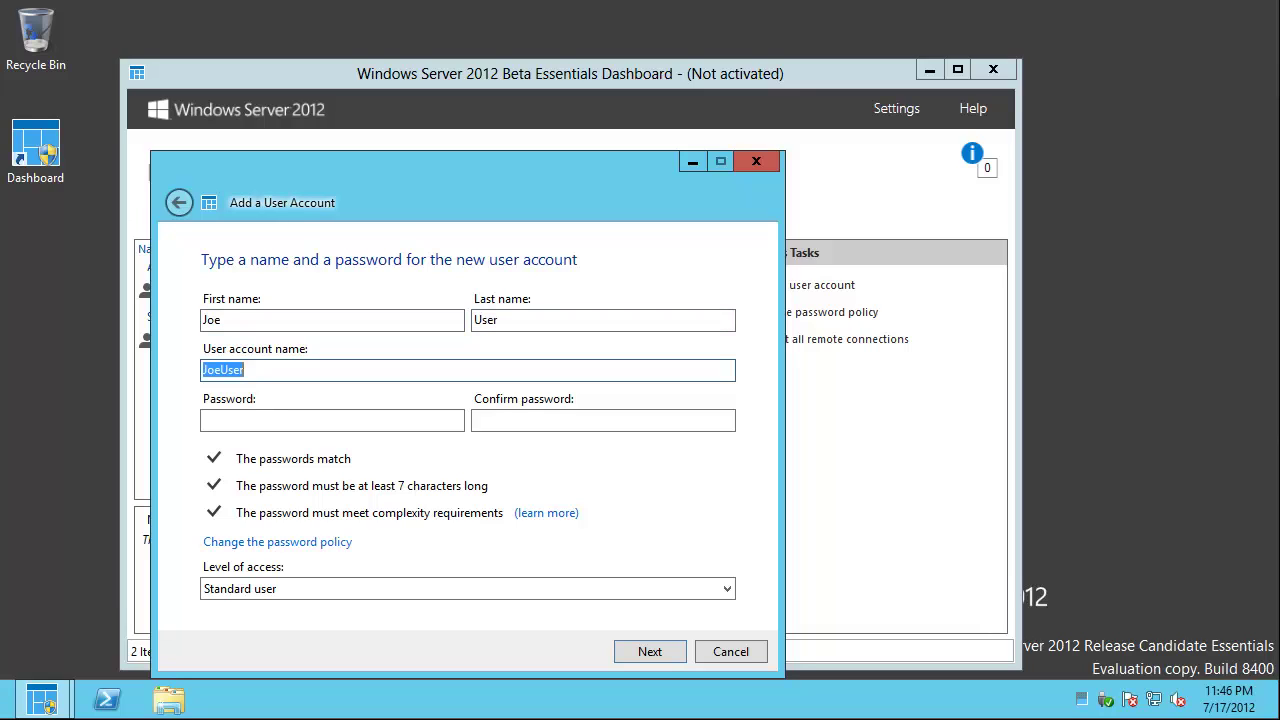
pyautogui.write('joeuser')
pyautogui.press('Tab')
pyautogui.write('Passw0rd')
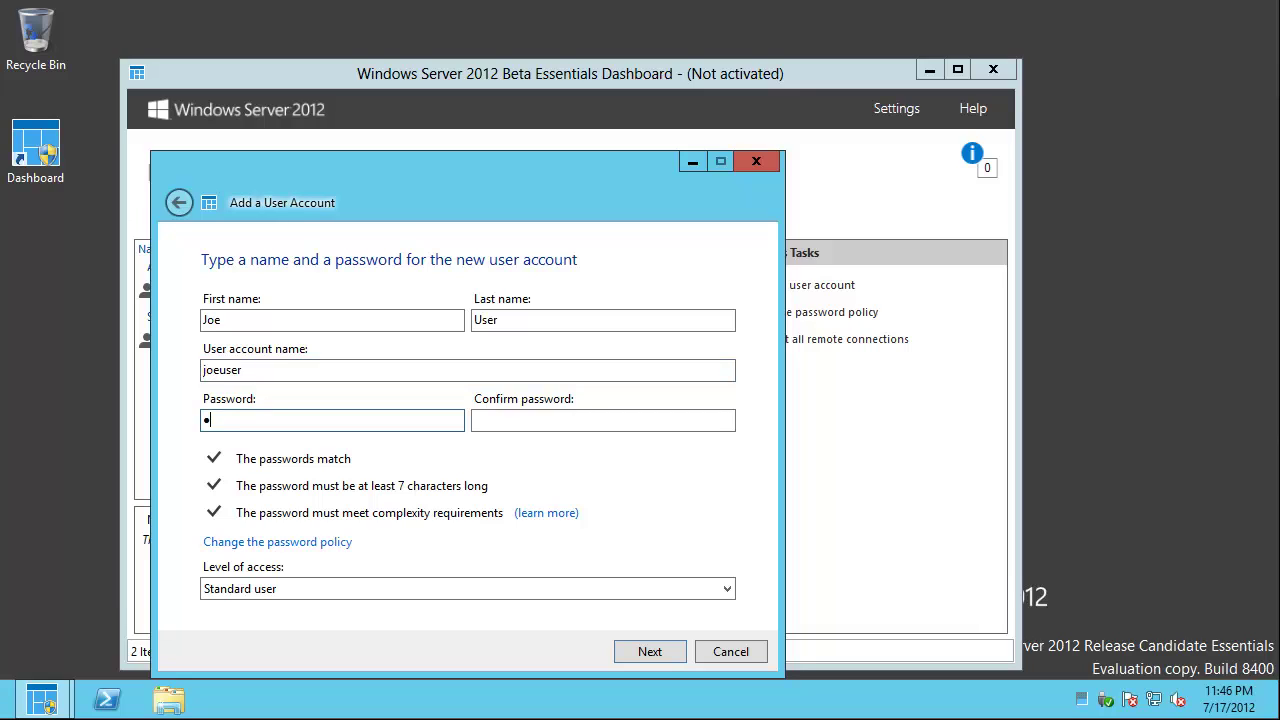
pyautogui.press('Tab')
pyautogui.write('Passw0rd')
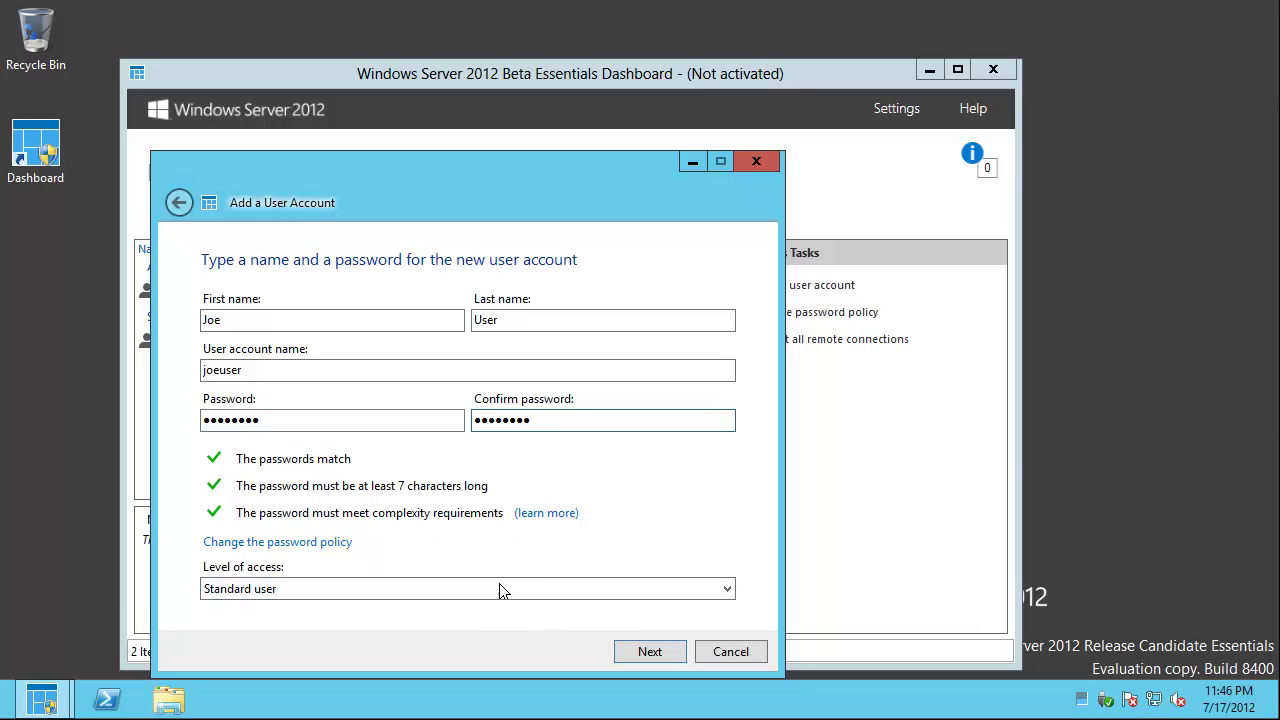
# - Give the account Read/Write access to the Videos folder and continue to Anywhere Access
pyautogui.click(662, 646)
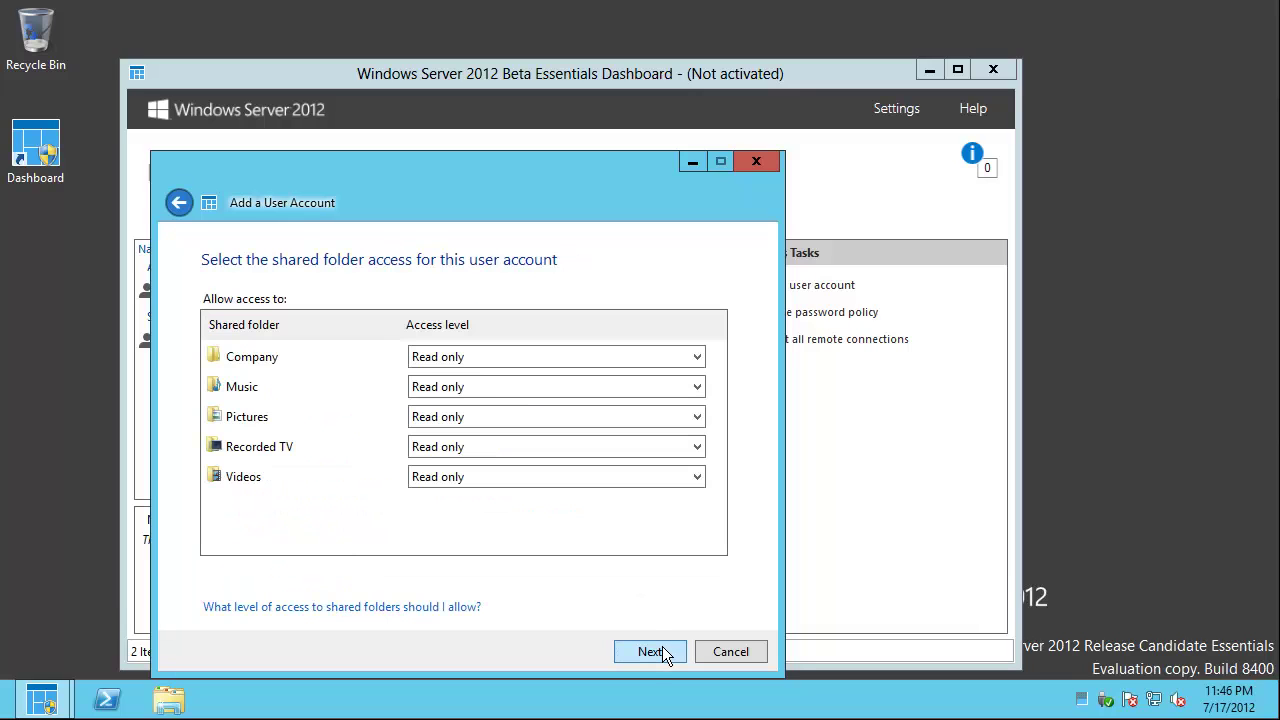
pyautogui.click(543, 478)
pyautogui.click(548, 499)
pyautogui.click(657, 657)
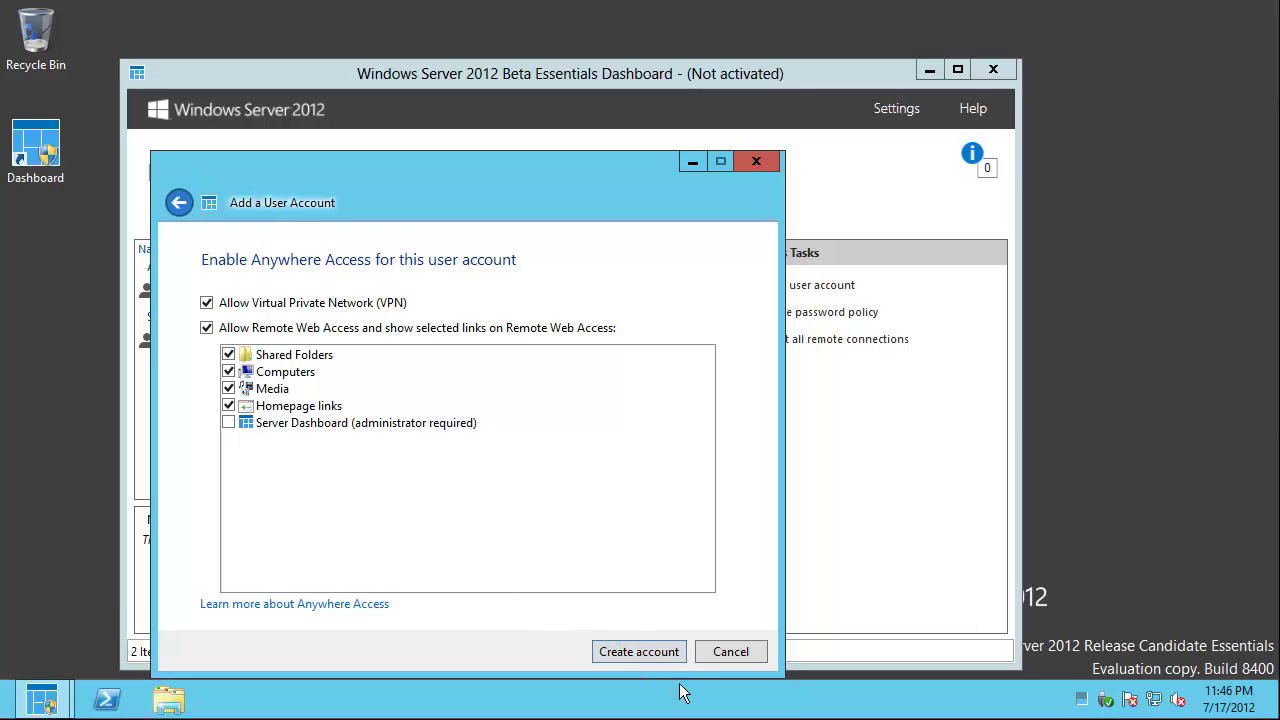
# - Open the Anywhere Access help page, then create the user account and close the wizard
pyautogui.click(327, 607)
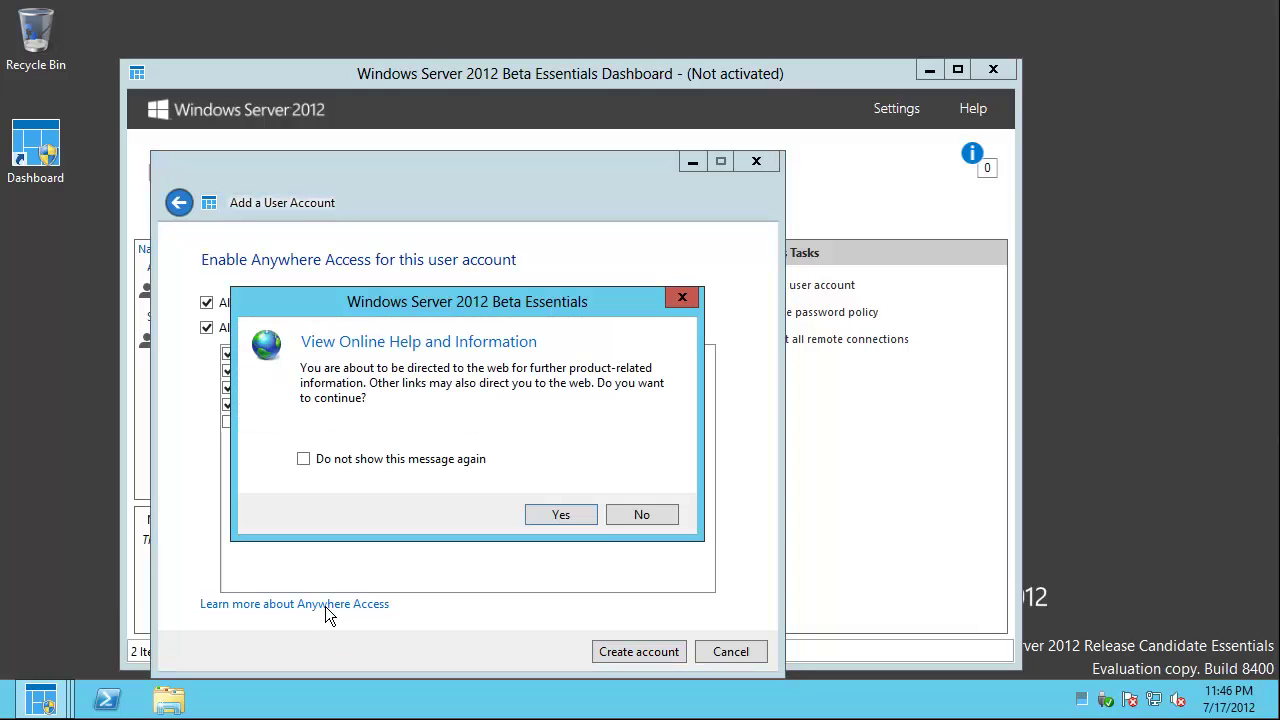
pyautogui.click(563, 515)
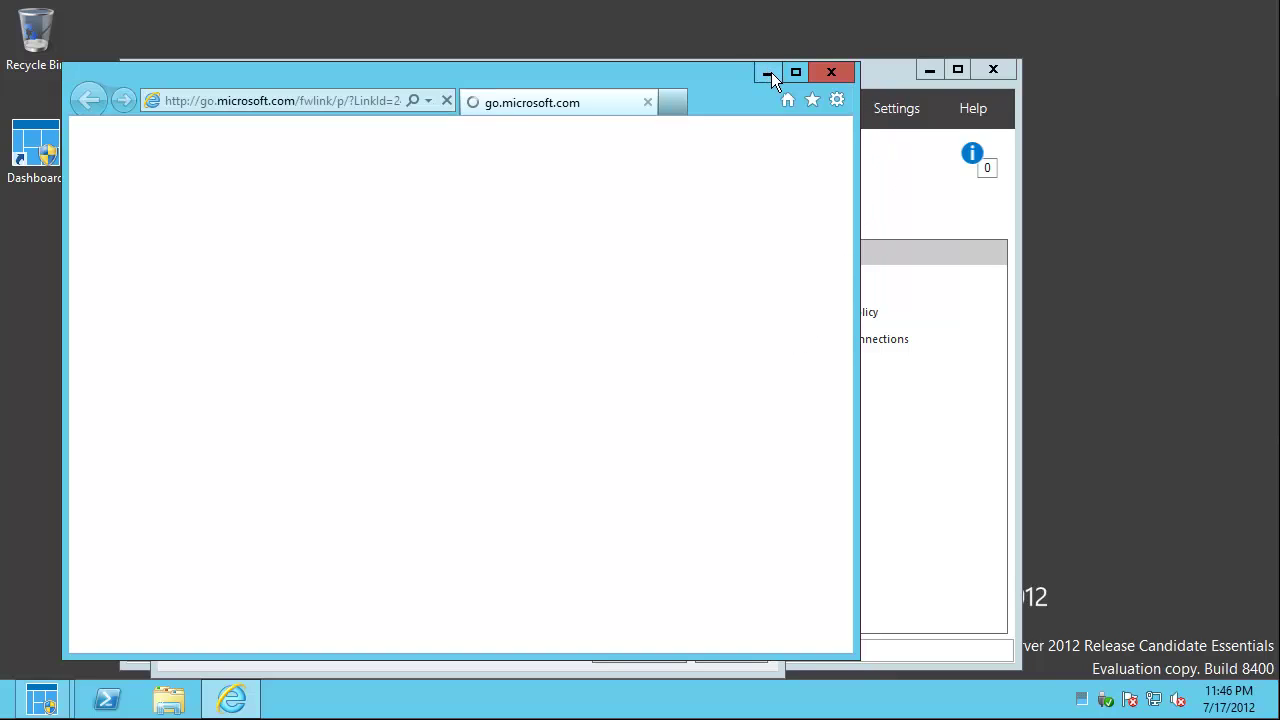
pyautogui.moveTo(667, 71); pyautogui.dragTo(1279, 125)
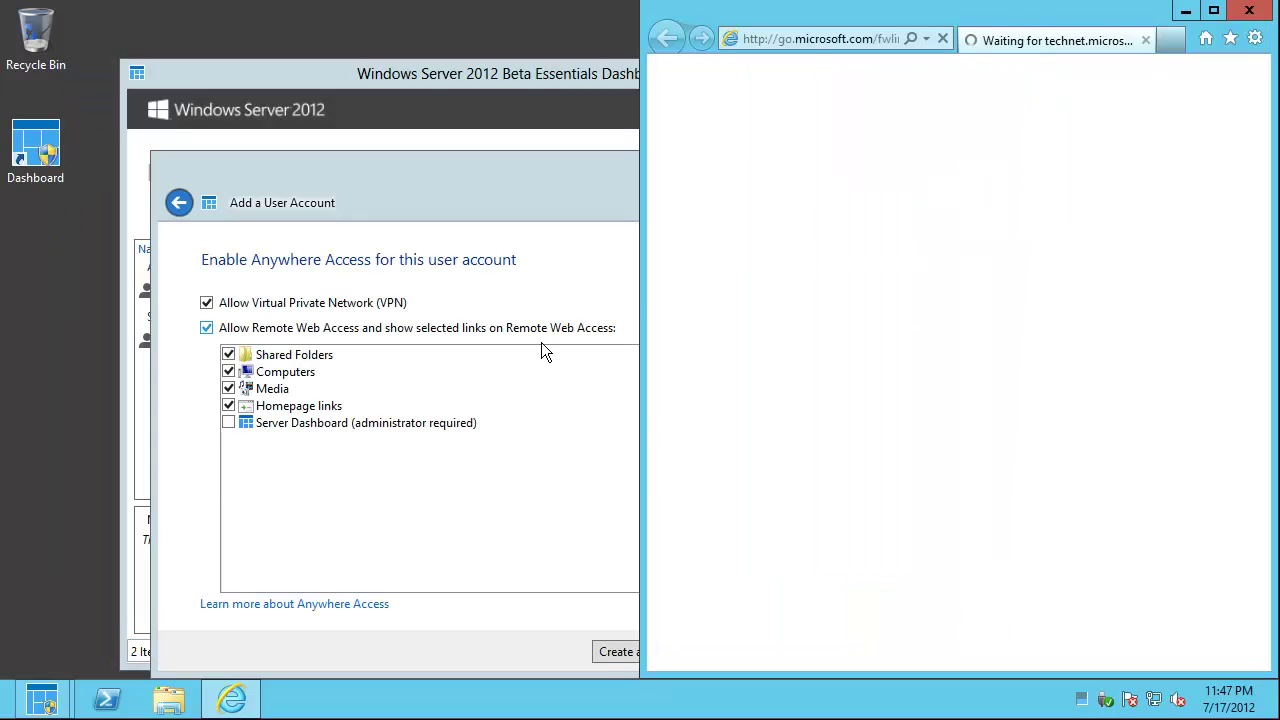
pyautogui.click(522, 574)
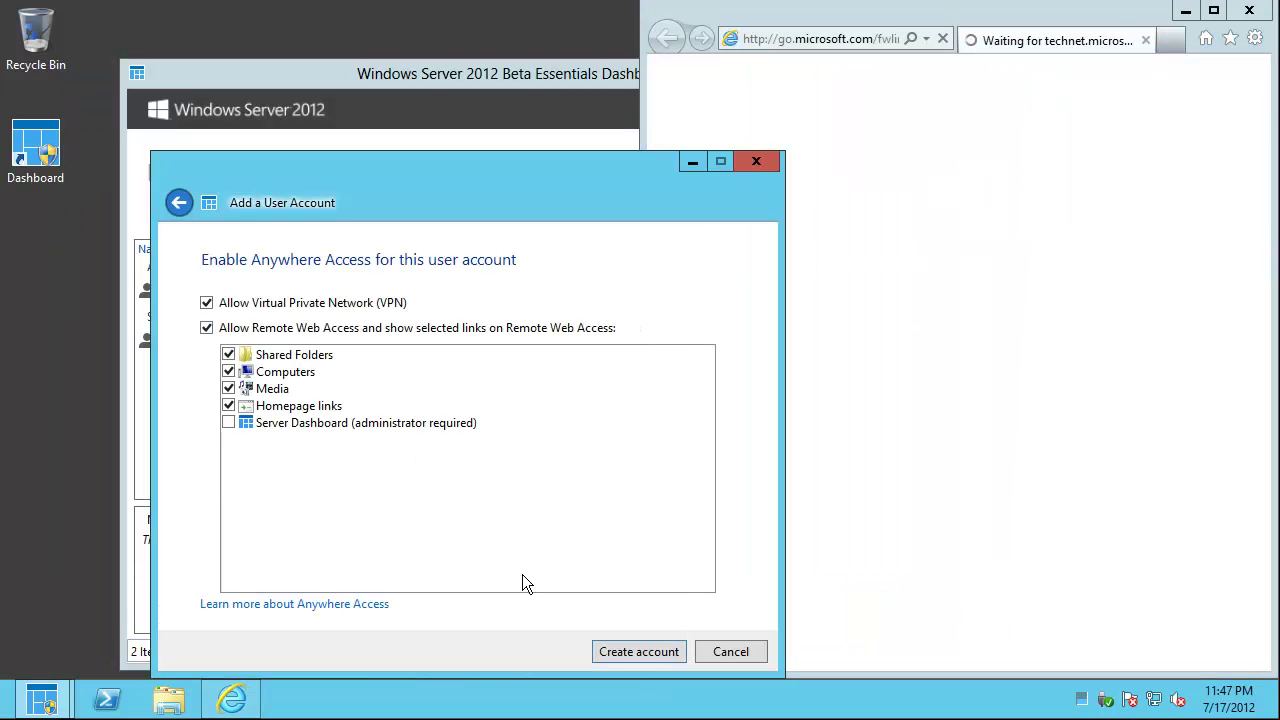
pyautogui.click(636, 651)
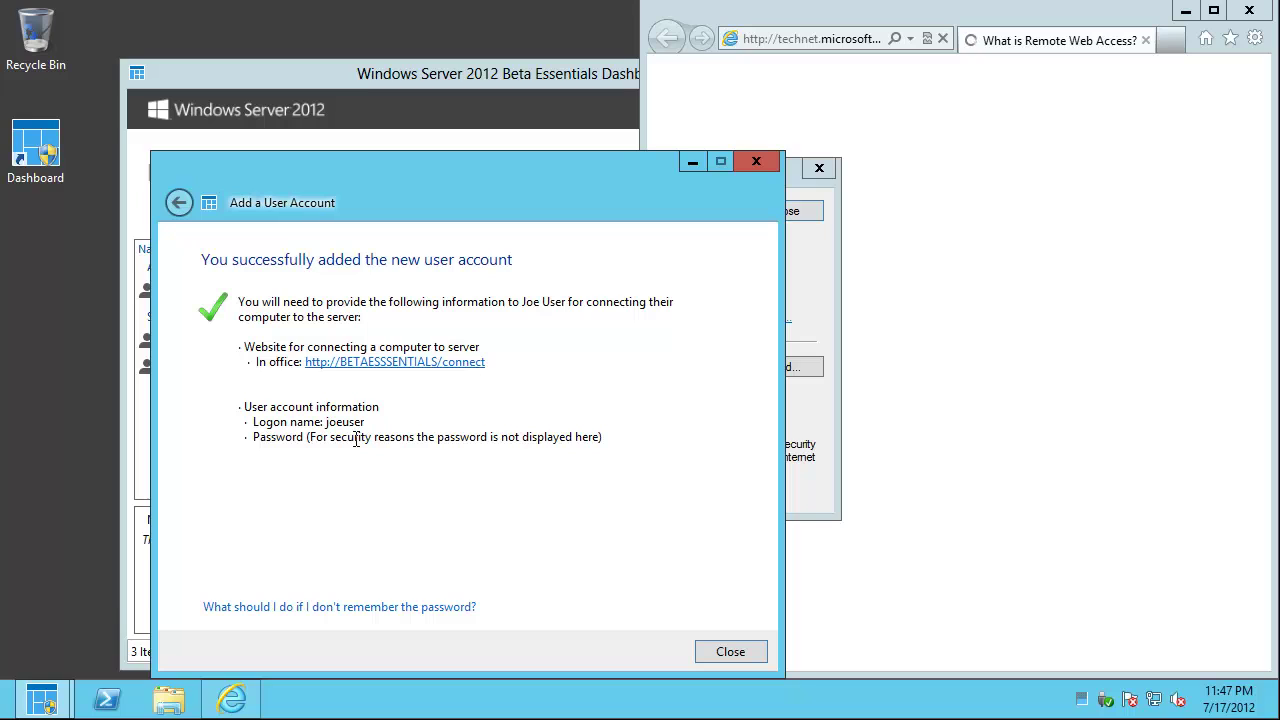
pyautogui.click(738, 652)
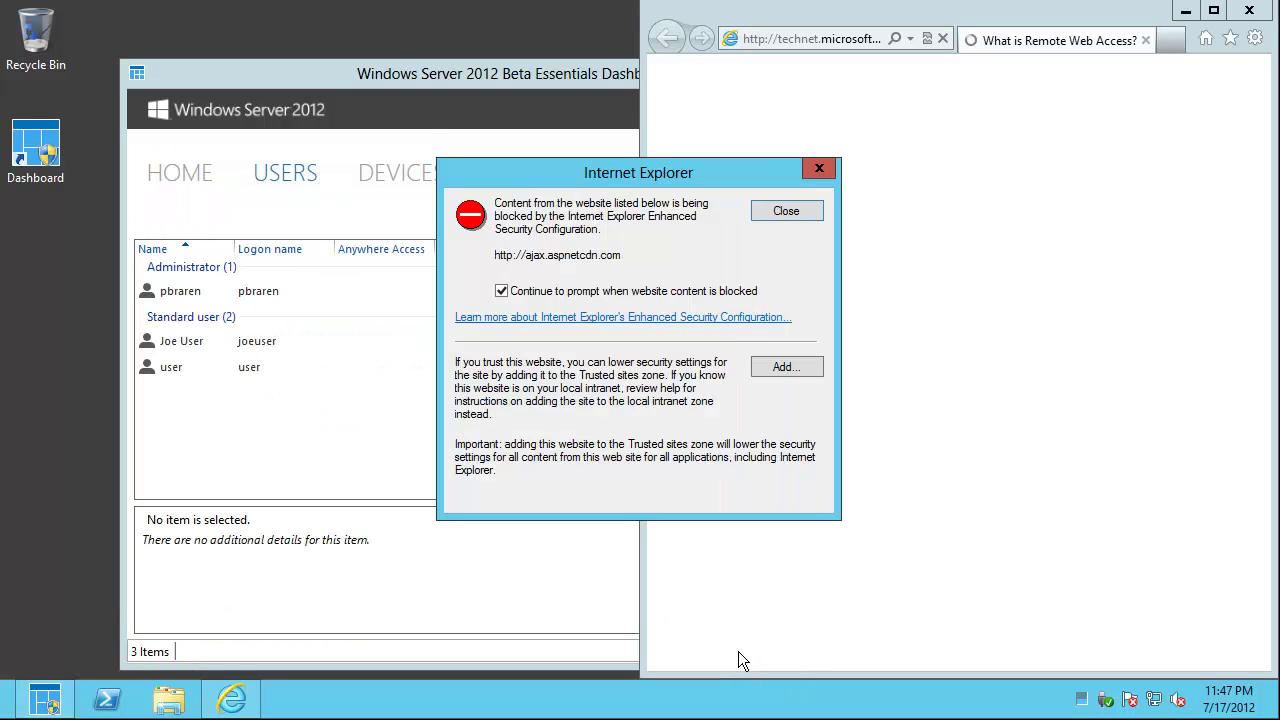
# - Dismiss the help browser's three blocked-content warnings and setup prompt, then minimize it
pyautogui.click(819, 168)
pyautogui.click(825, 165)
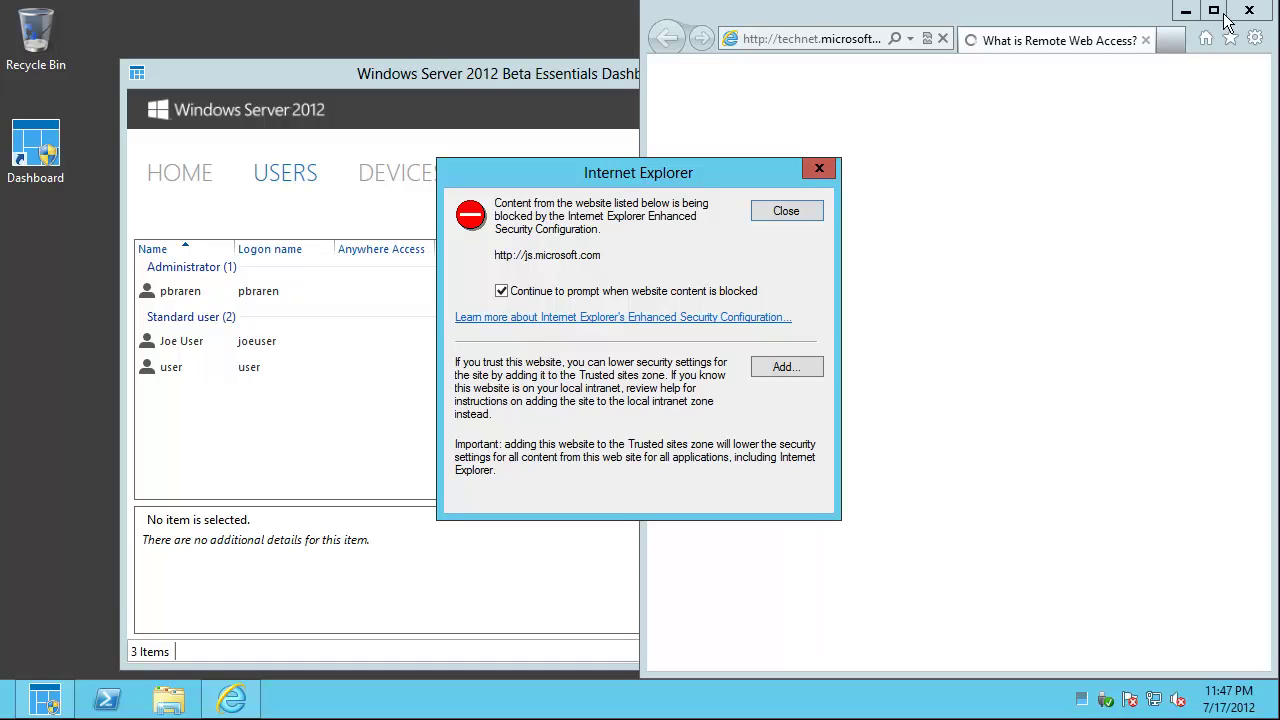
pyautogui.click(819, 168)
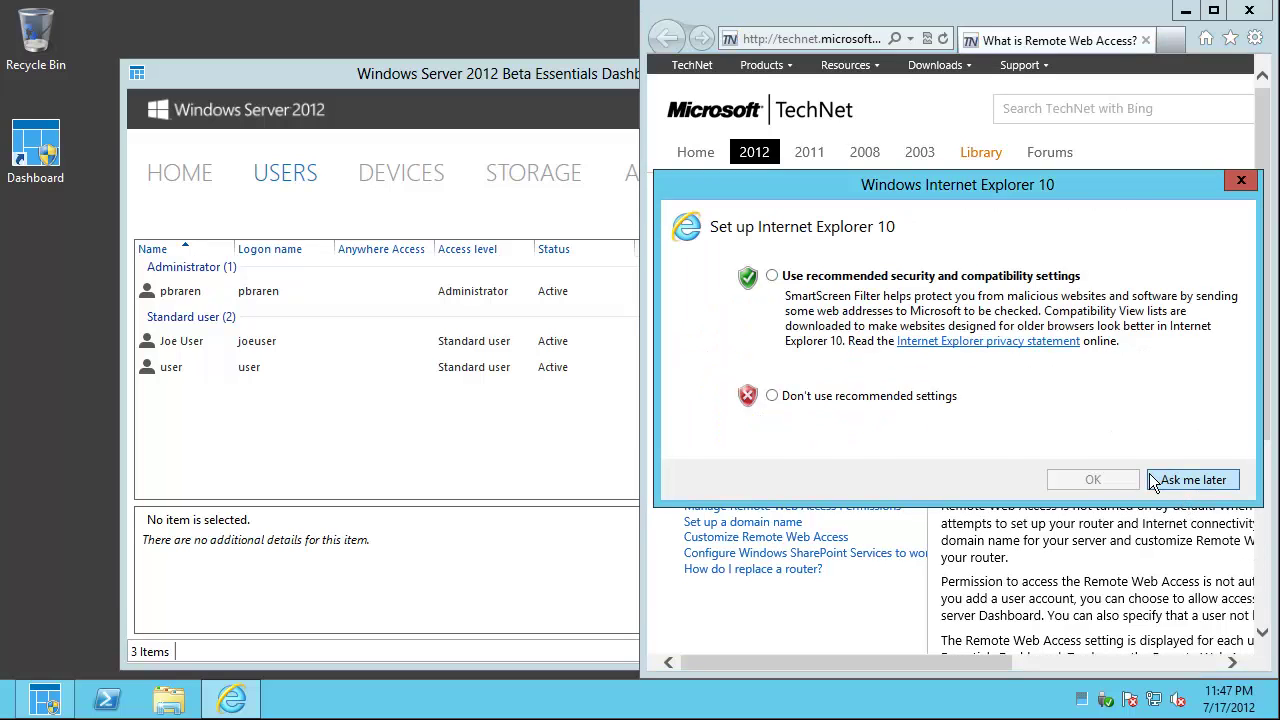
pyautogui.click(1155, 481)
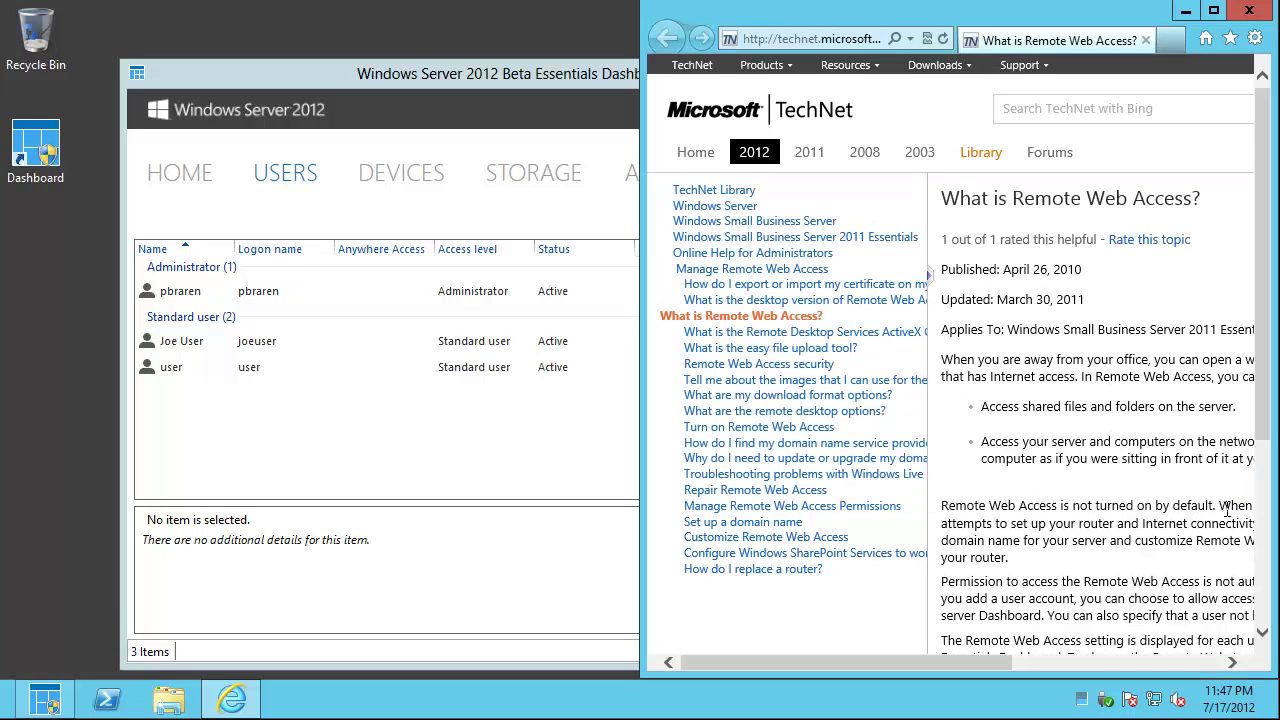
pyautogui.click(1184, 13)
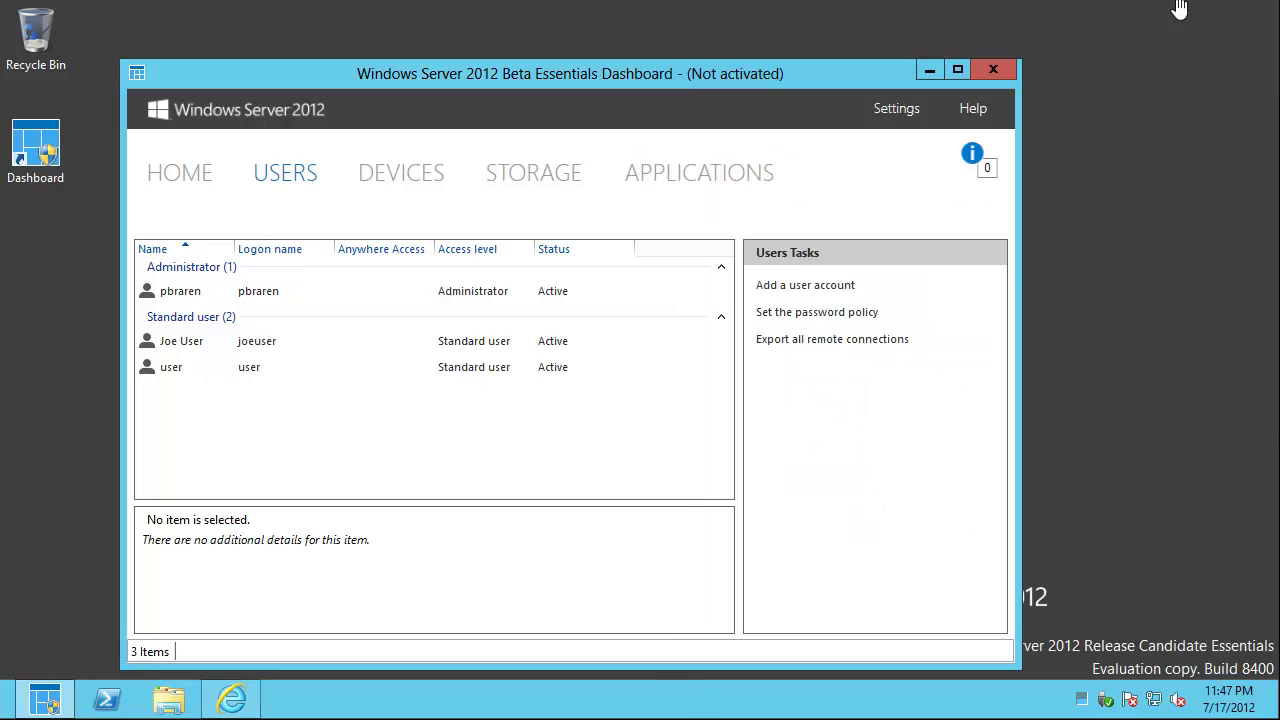
# - On the Windows 8 PC, submit network credentials joeuser and its password in the Connector
pyautogui.moveTo(690, 714)
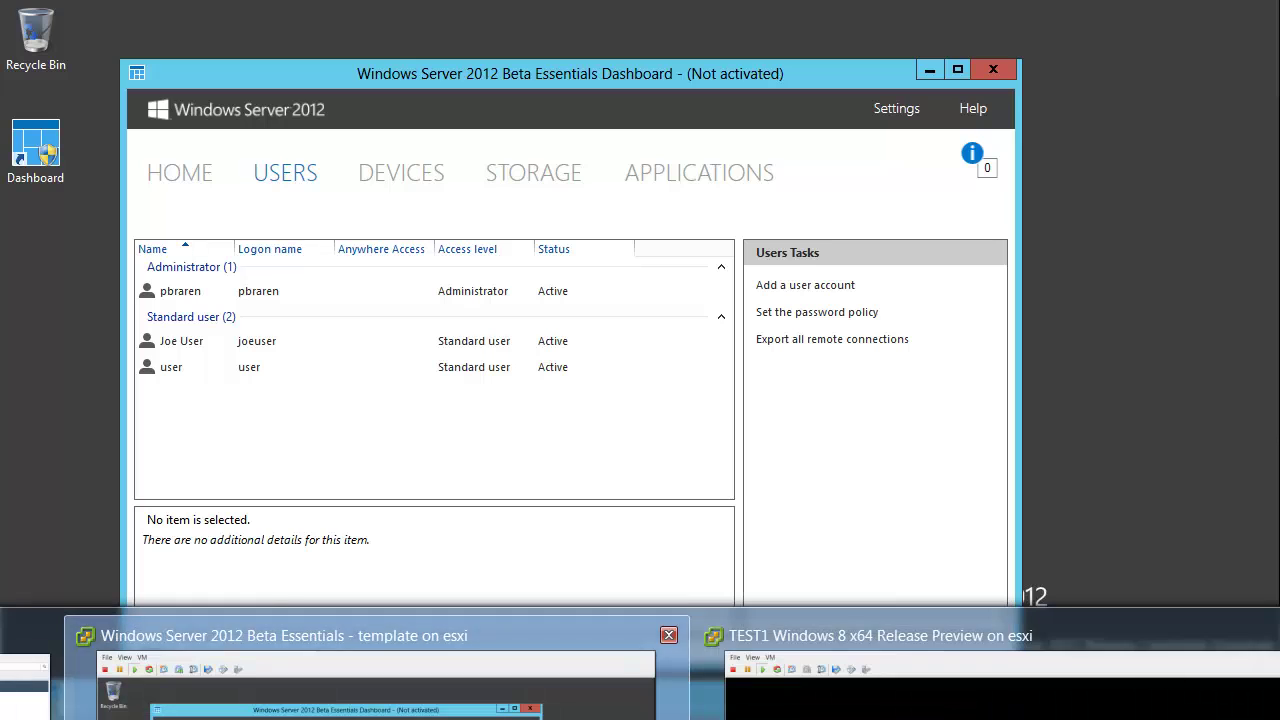
pyautogui.click(985, 696)
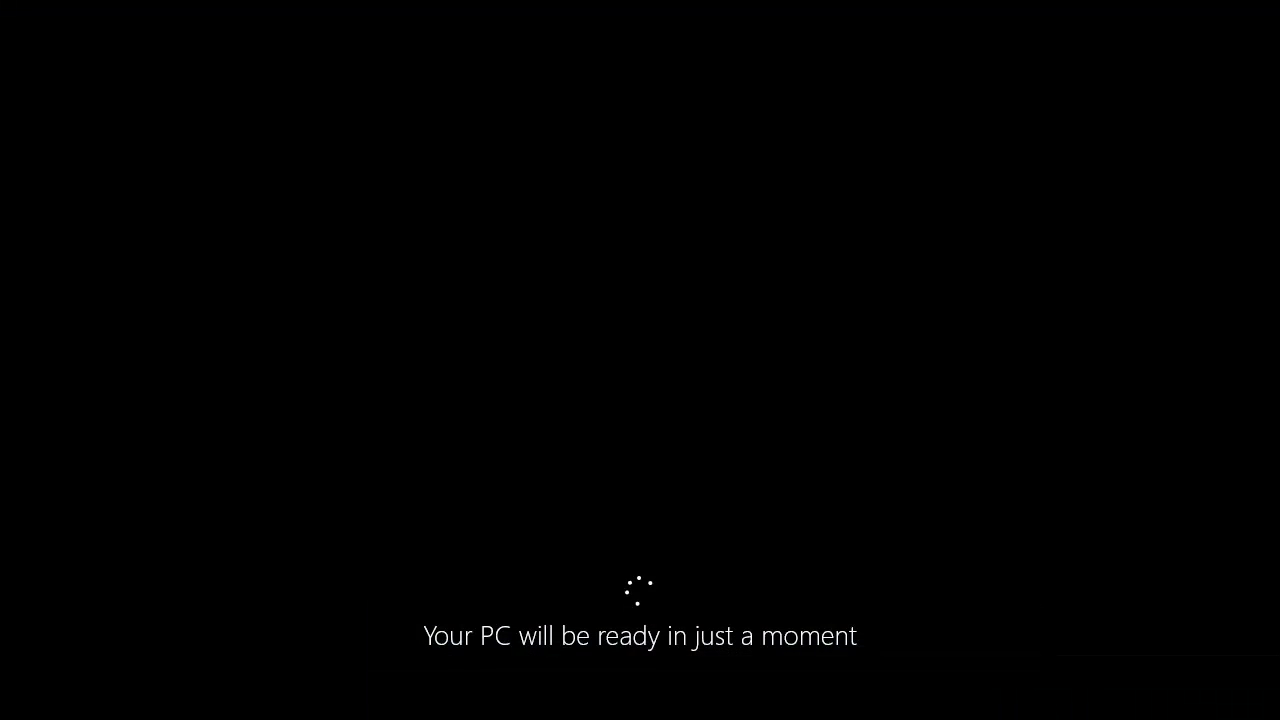
pyautogui.moveTo(640, 714)
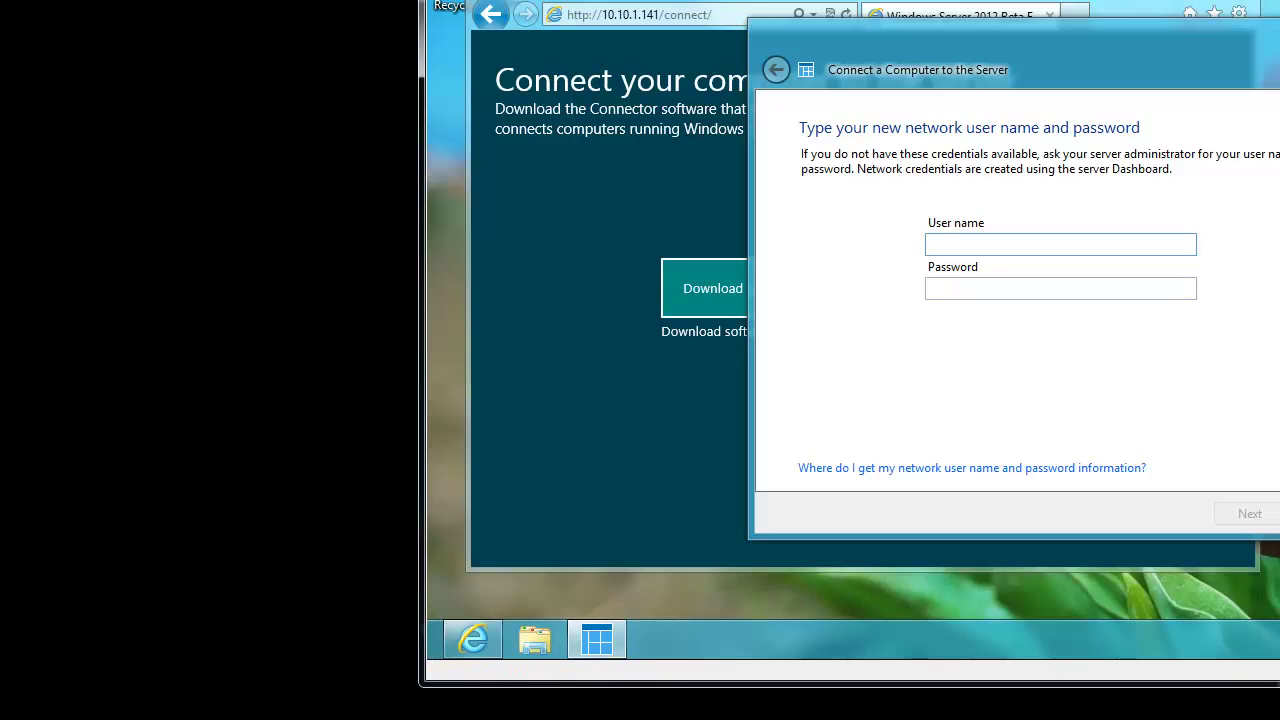
pyautogui.click(1100, 172)
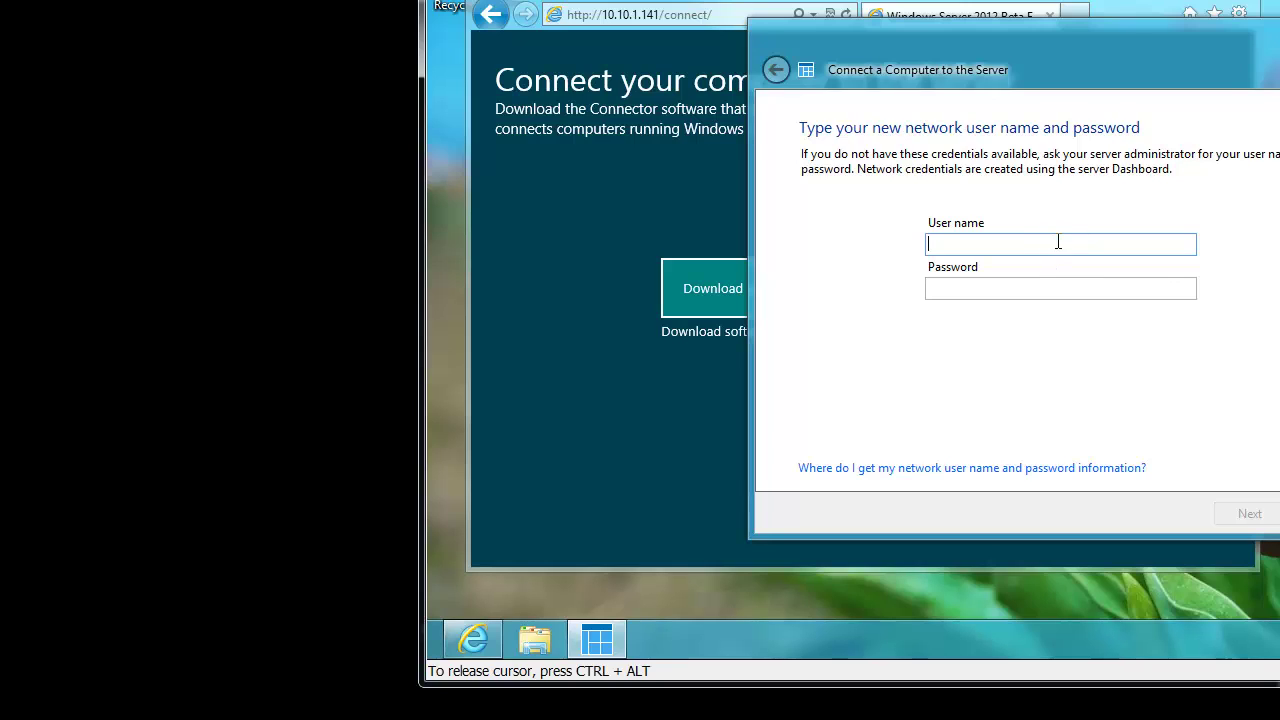
pyautogui.write('joeuser')
pyautogui.click(1060, 288)
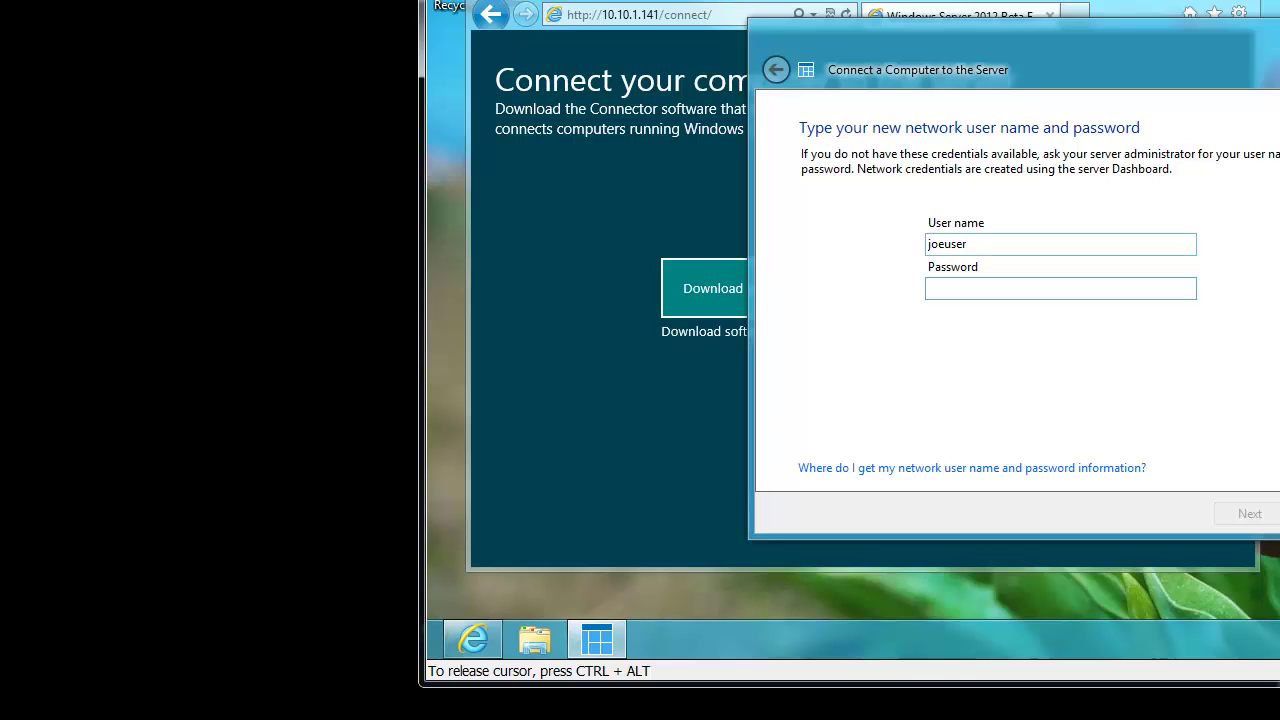
pyautogui.write('********')
pyautogui.click(1262, 515)
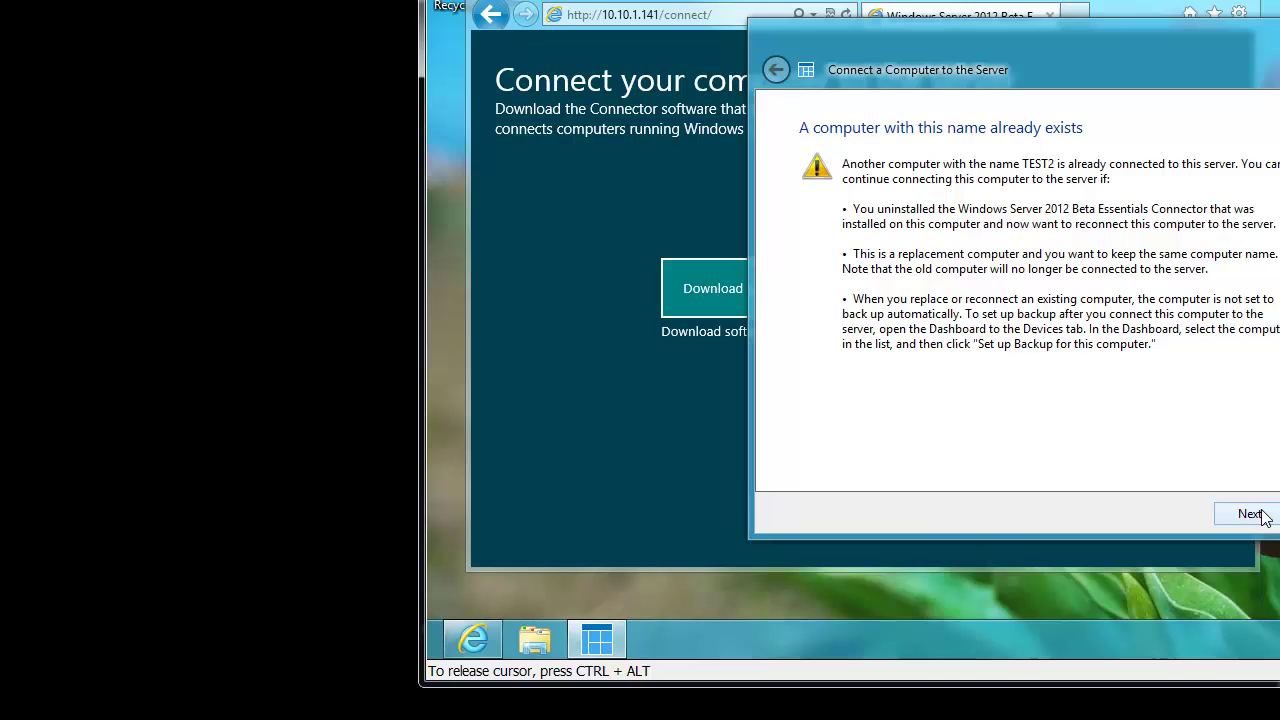
# - Dismiss the warning that TEST2 already exists and close the Connect a Computer wizard
pyautogui.click(1250, 514)
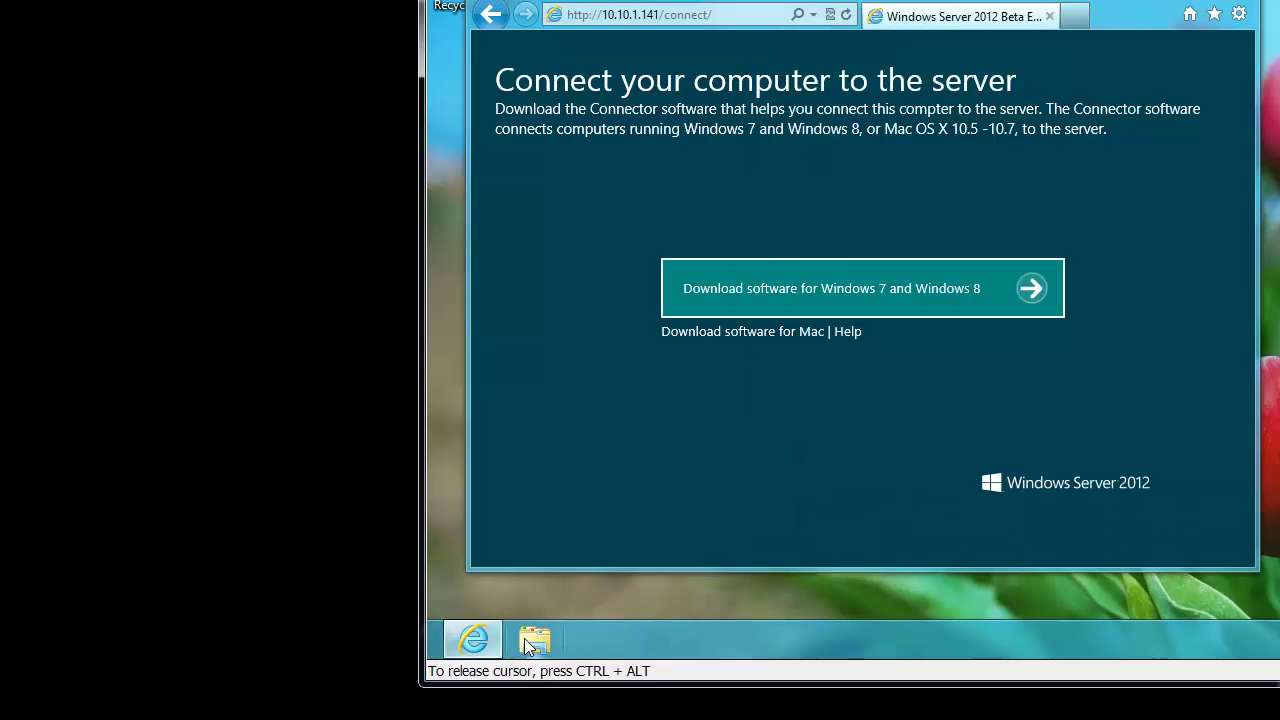
# - Rename the computer from TEST2 to TEST5 in System Properties, leaving the restart pending
pyautogui.click(532, 639)
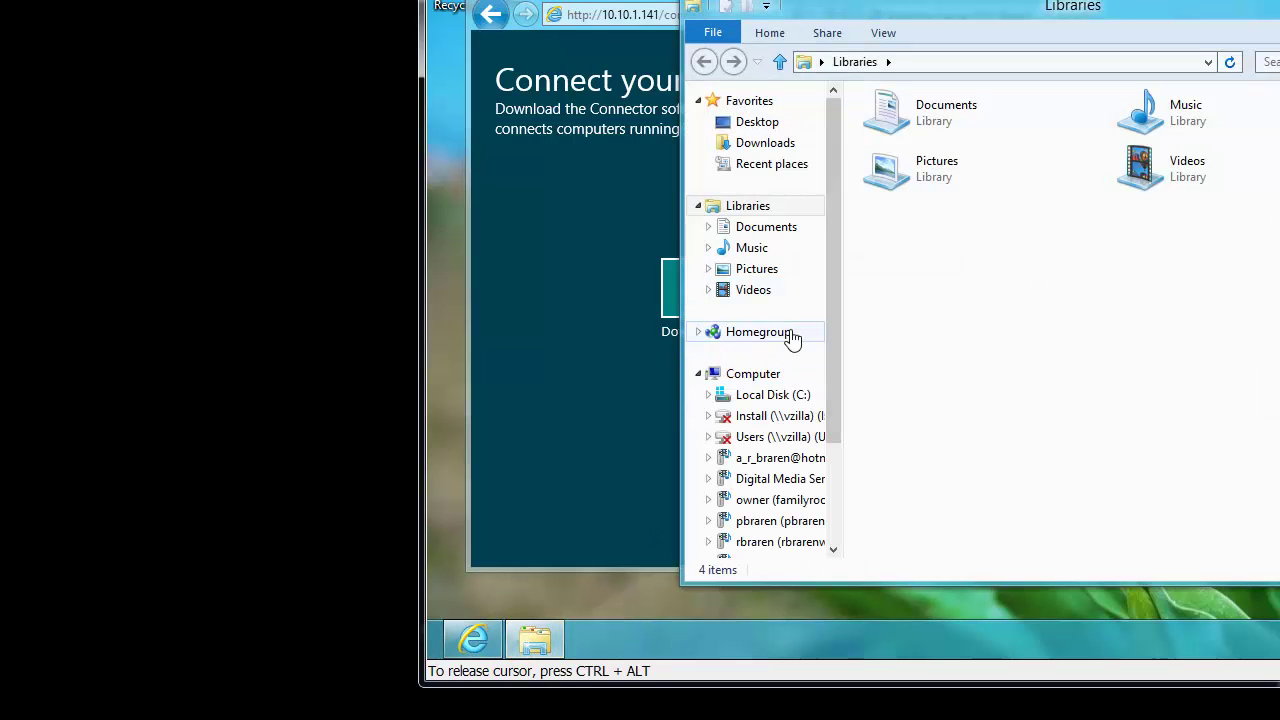
pyautogui.rightClick(768, 376)
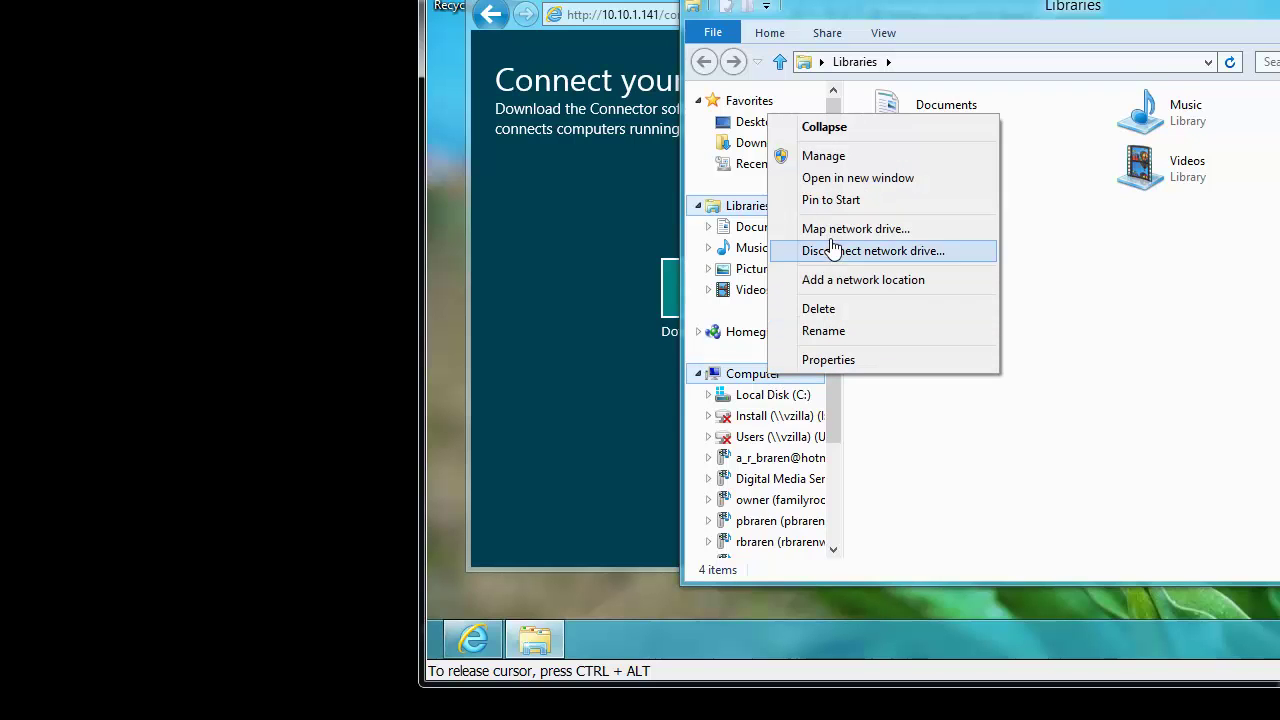
pyautogui.click(829, 358)
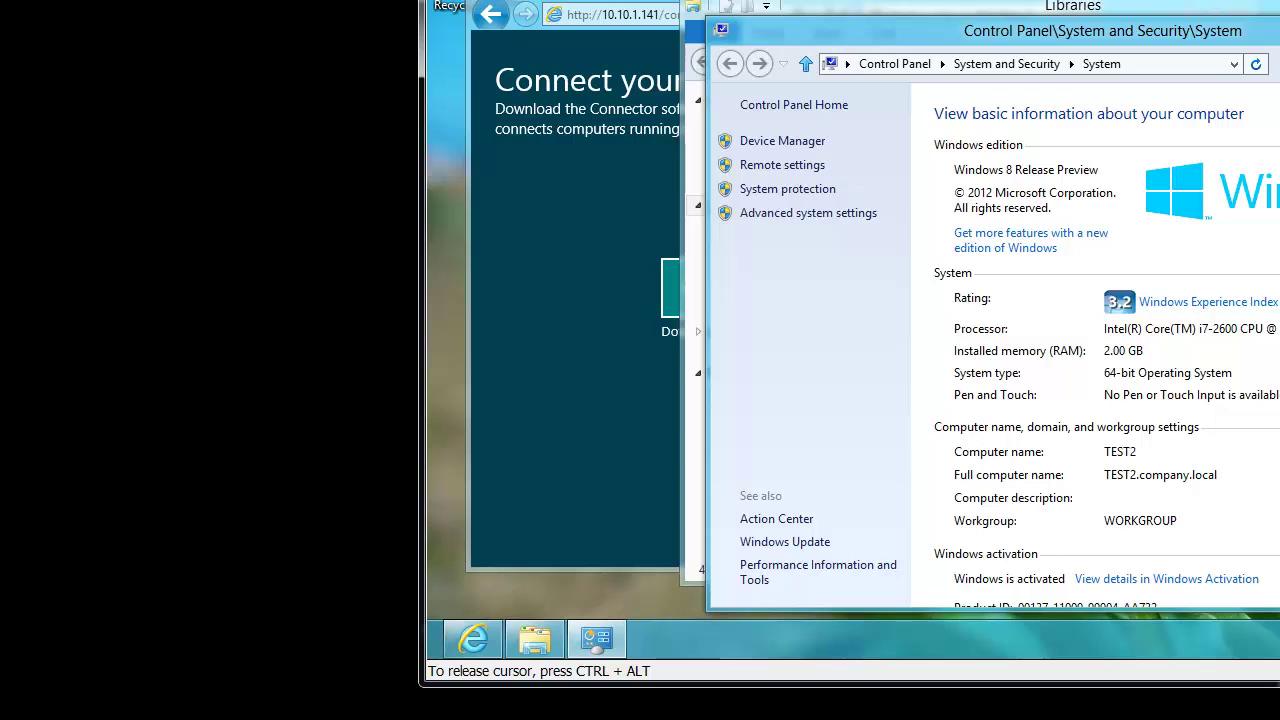
pyautogui.click(1279, 452)
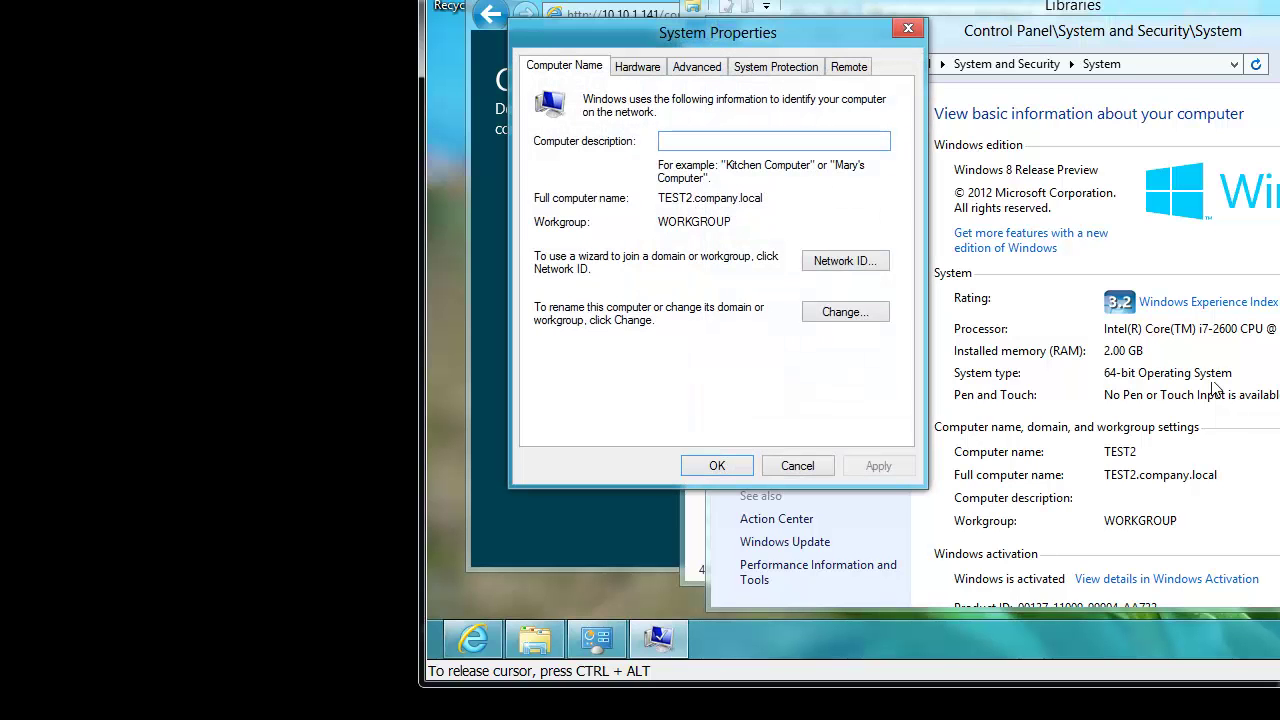
pyautogui.click(840, 311)
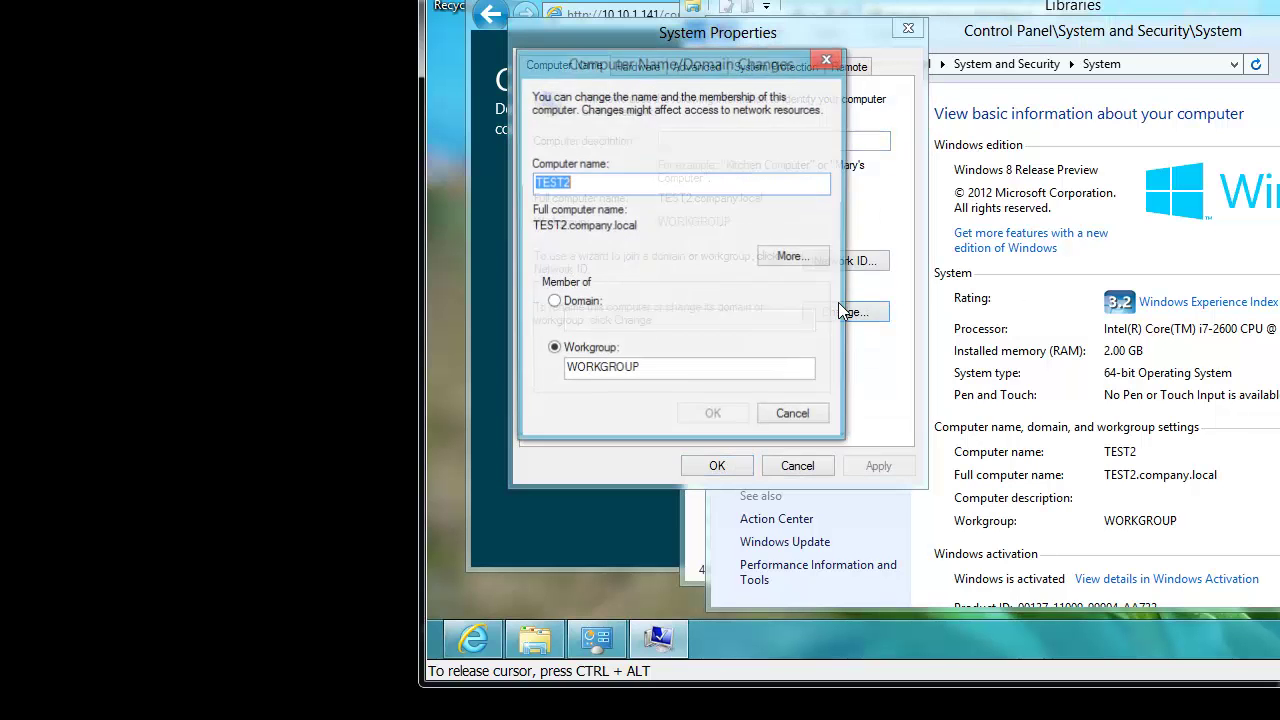
pyautogui.press('BackSpace')
pyautogui.write('5')
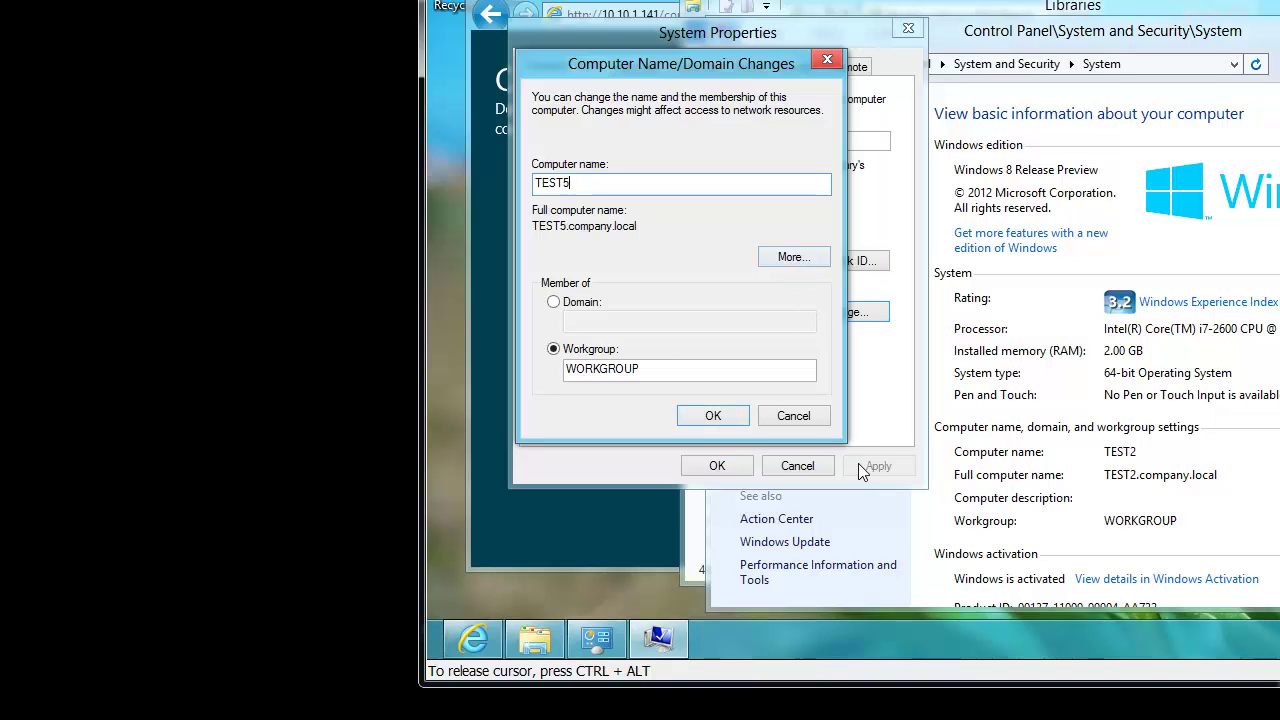
pyautogui.click(713, 416)
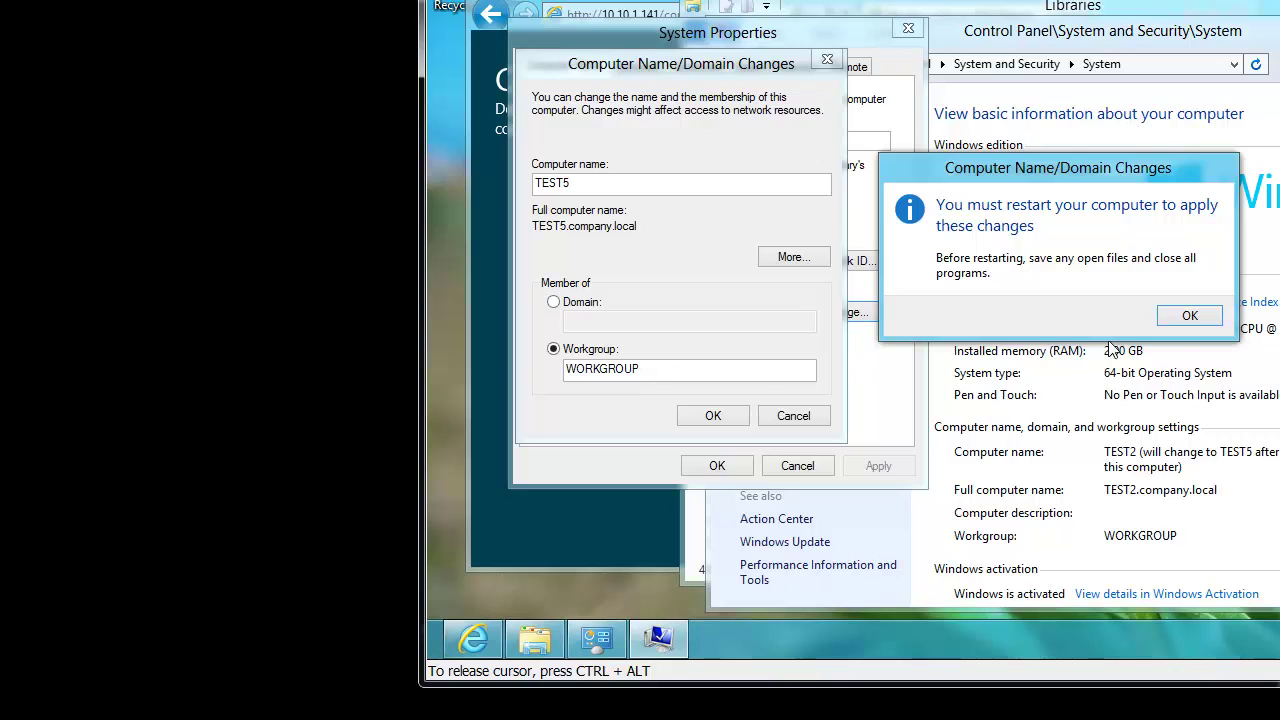
pyautogui.click(1215, 320)
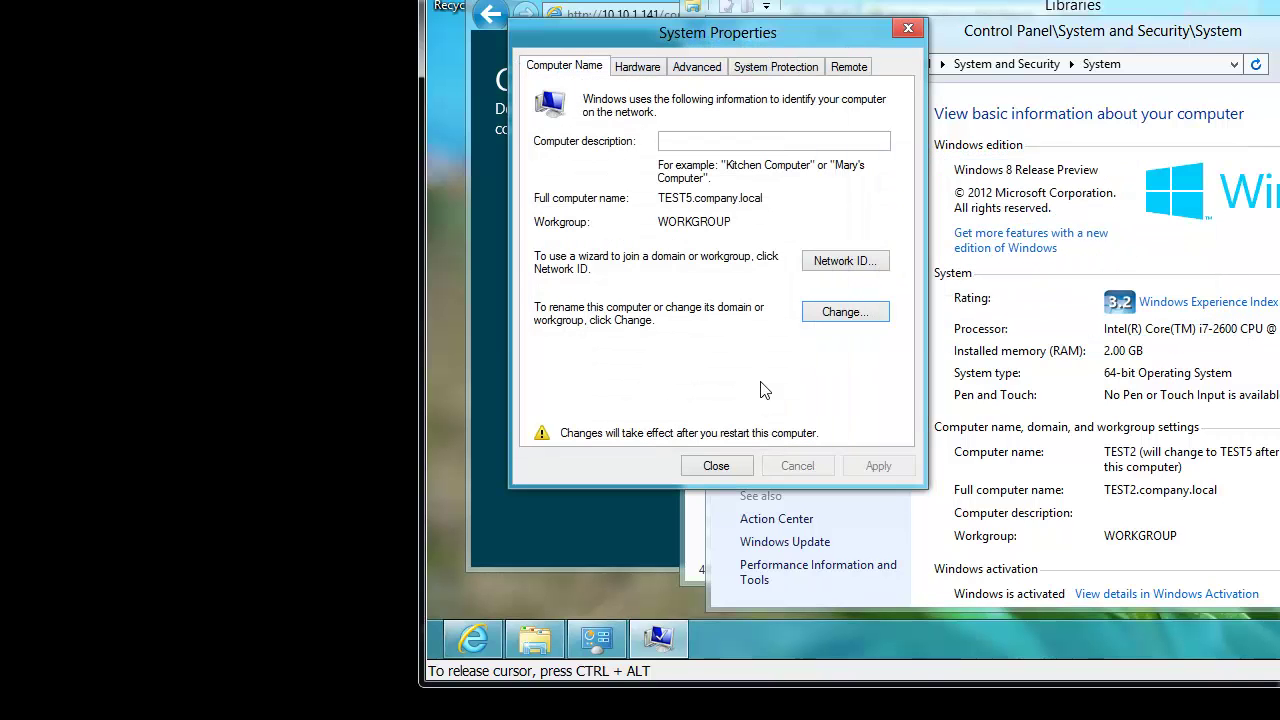
pyautogui.click(717, 465)
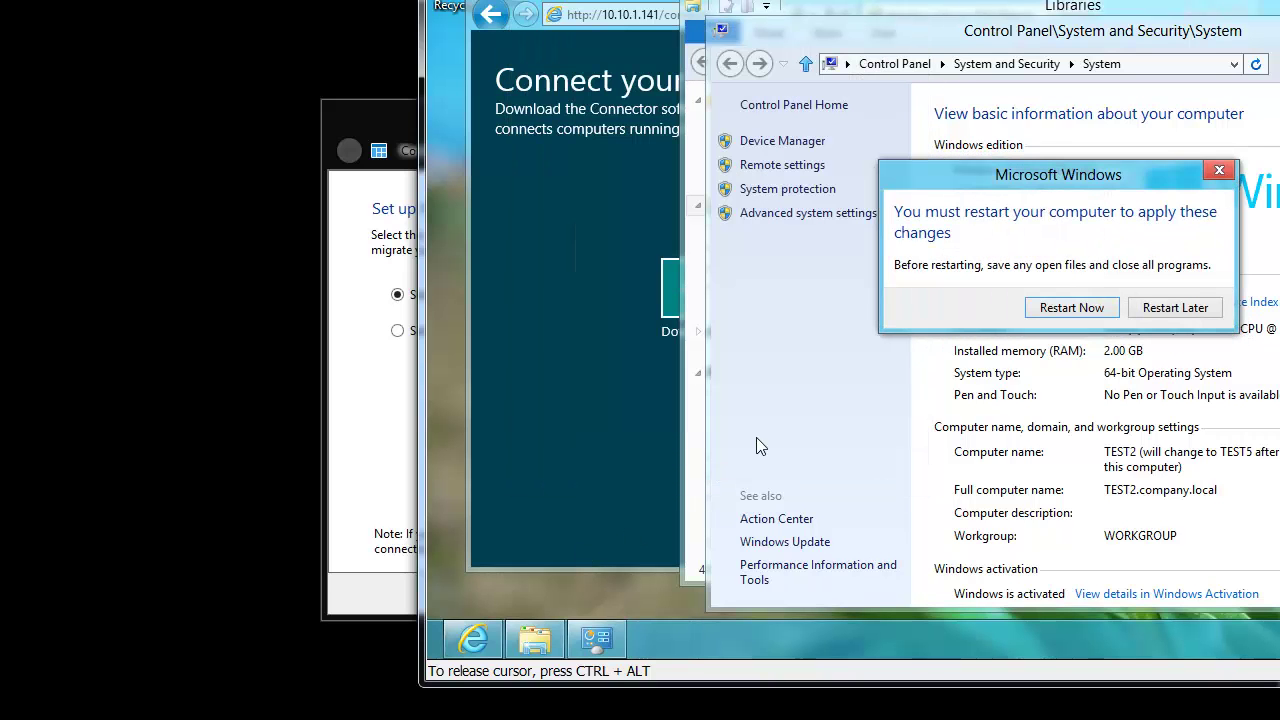
# - Choose Restart Later, then open Users in PC settings and begin adding a user
pyautogui.click(1180, 312)
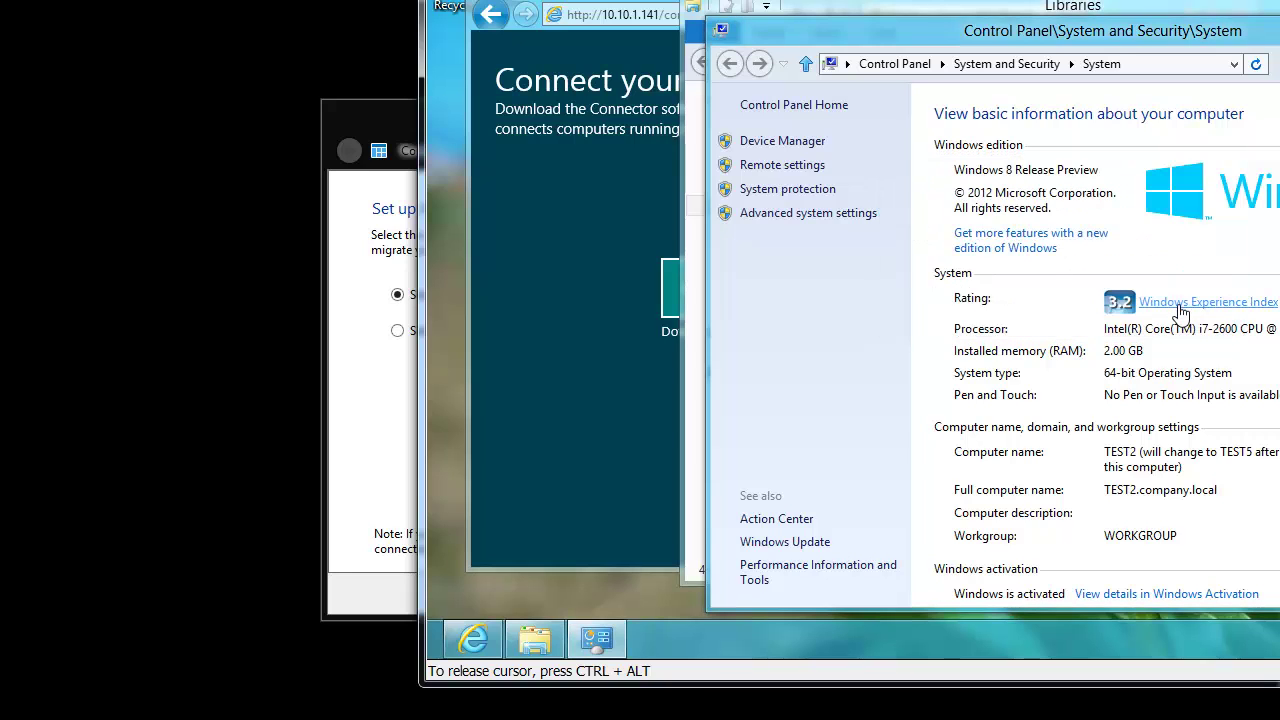
pyautogui.press('super+q')
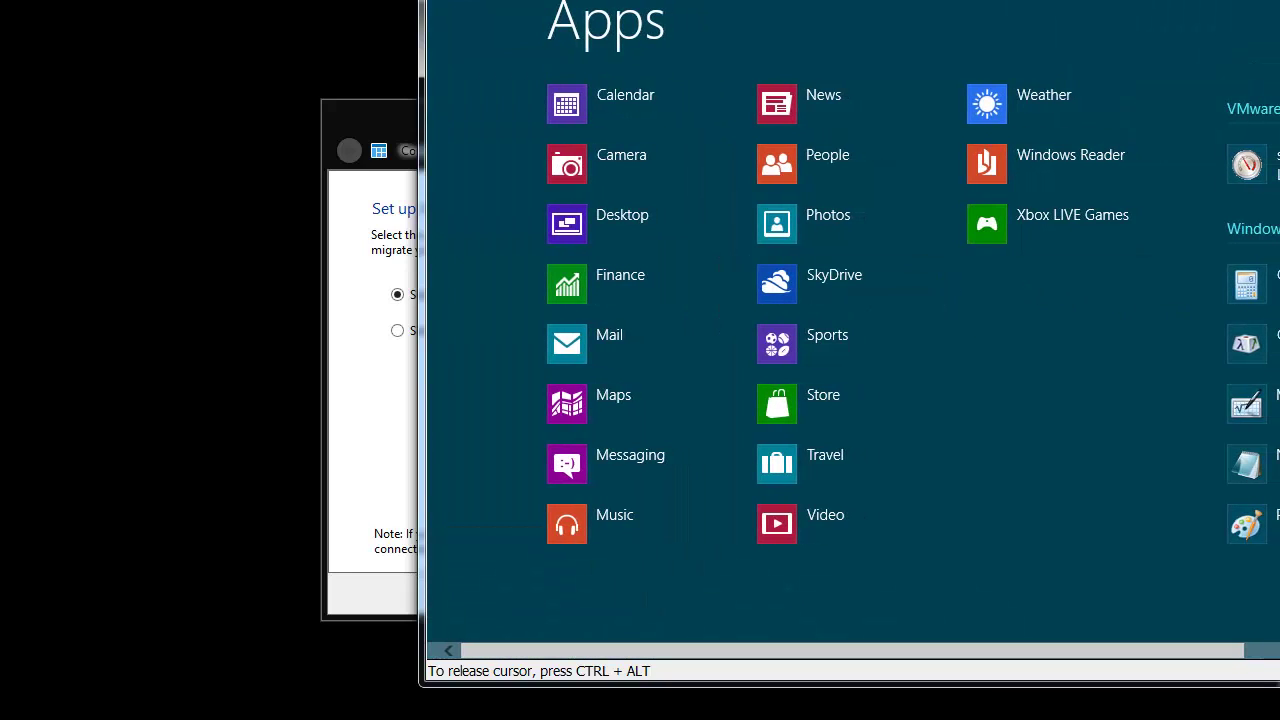
pyautogui.write('users')
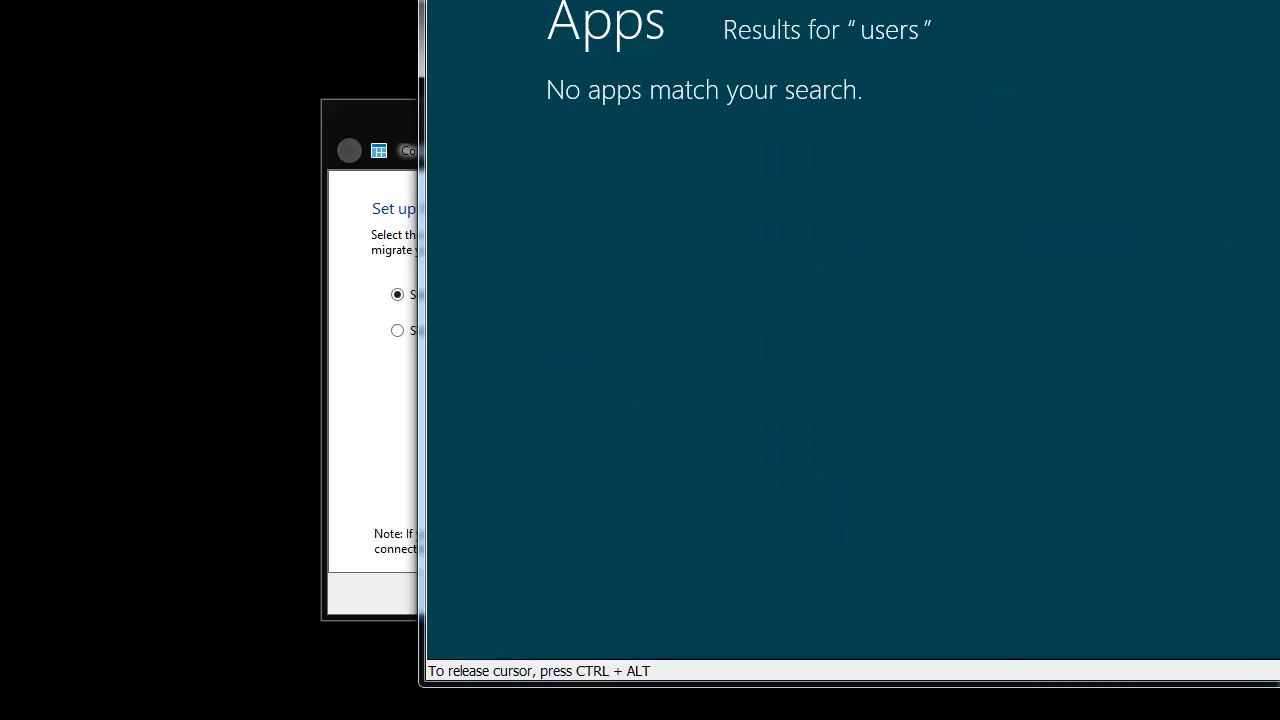
pyautogui.press('super+w')
pyautogui.press('Return')
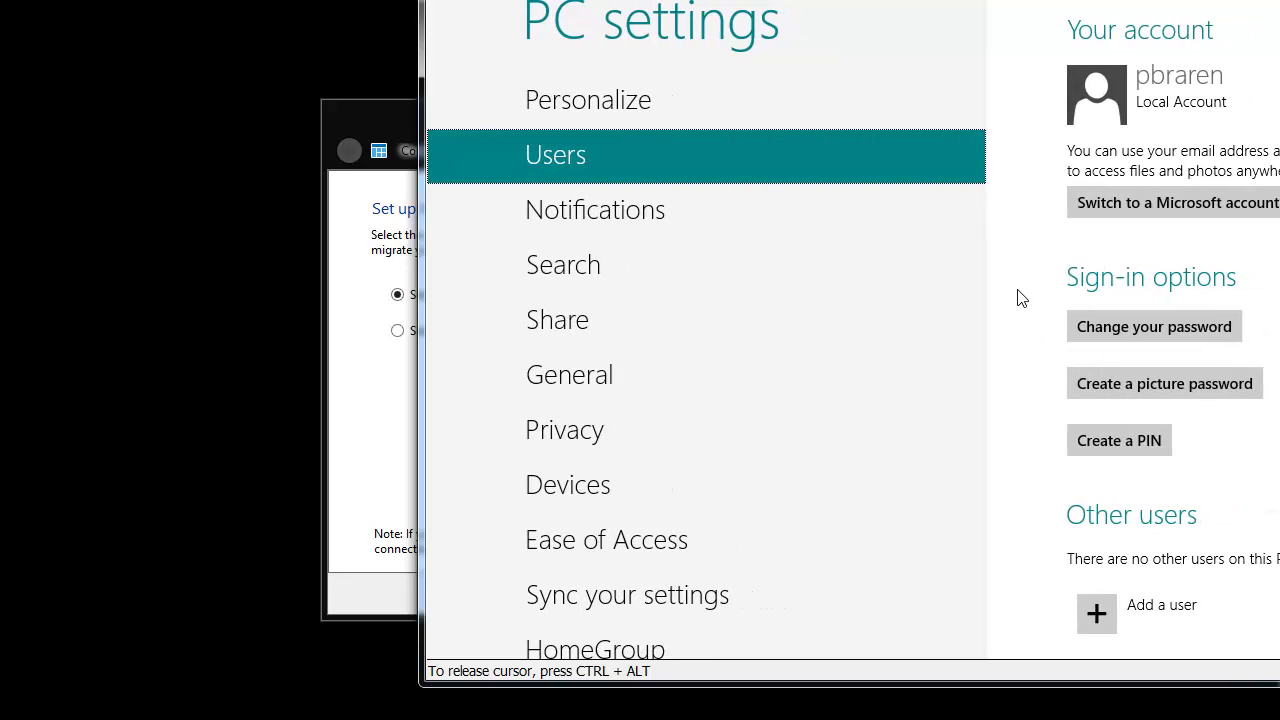
pyautogui.click(1140, 607)
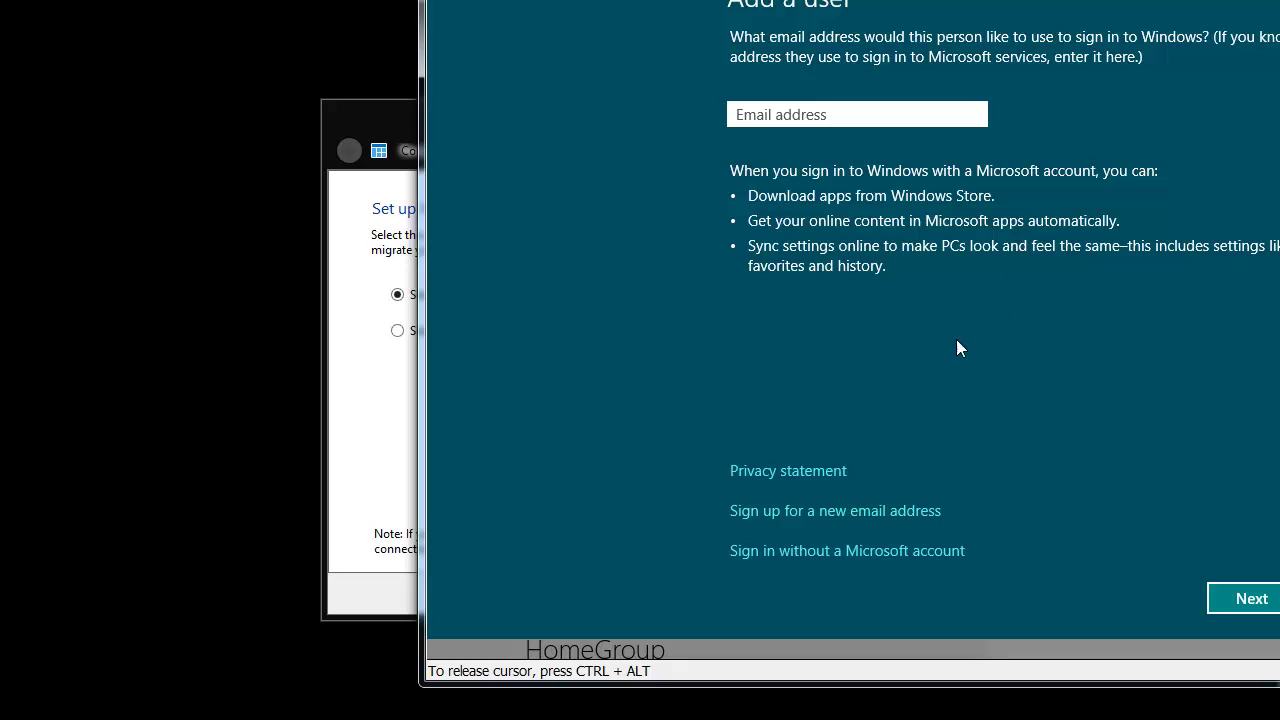
# - Create a local account named joeuser, without a Microsoft account, and give it a password
pyautogui.click(923, 551)
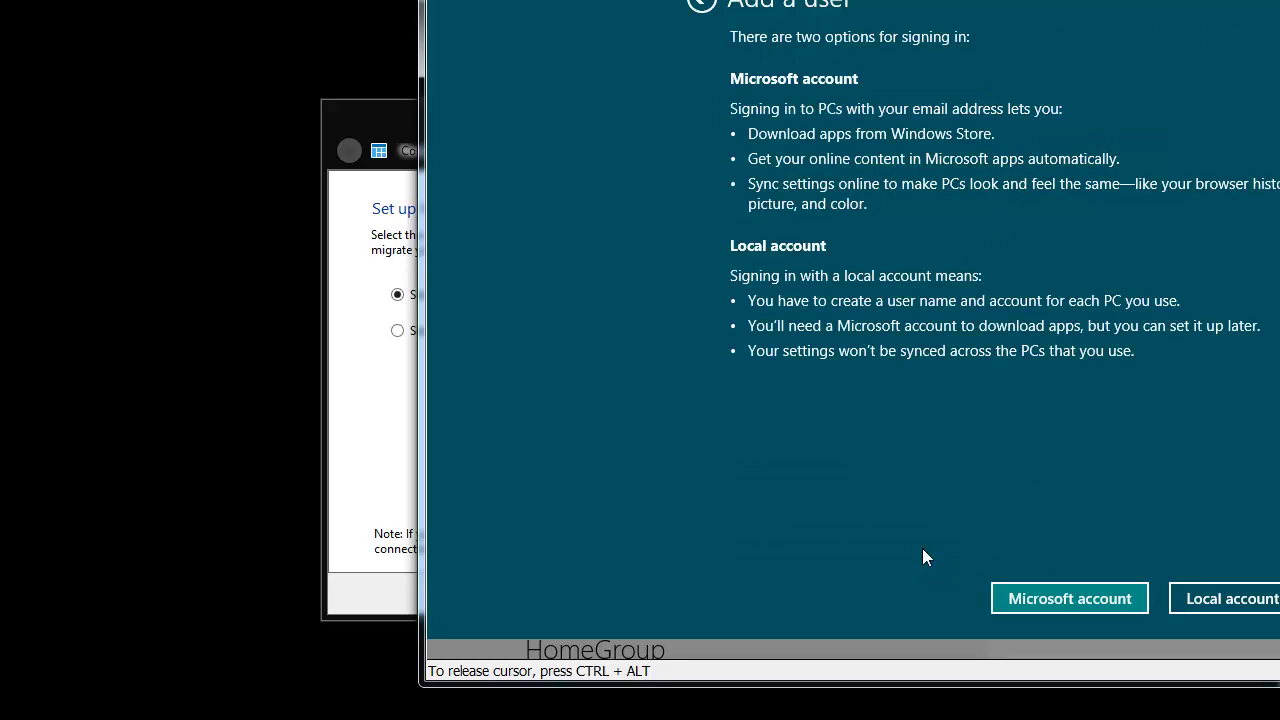
pyautogui.click(1229, 598)
pyautogui.write('joeuser')
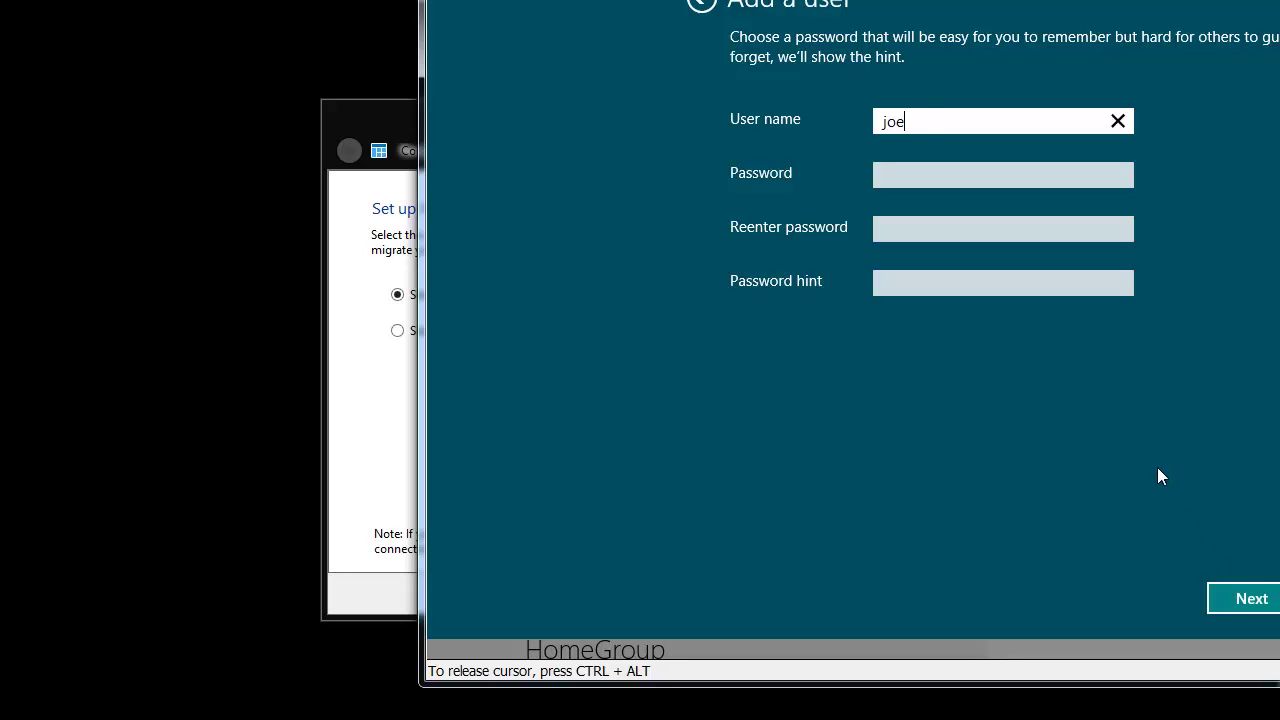
pyautogui.press('Tab')
pyautogui.write('••')
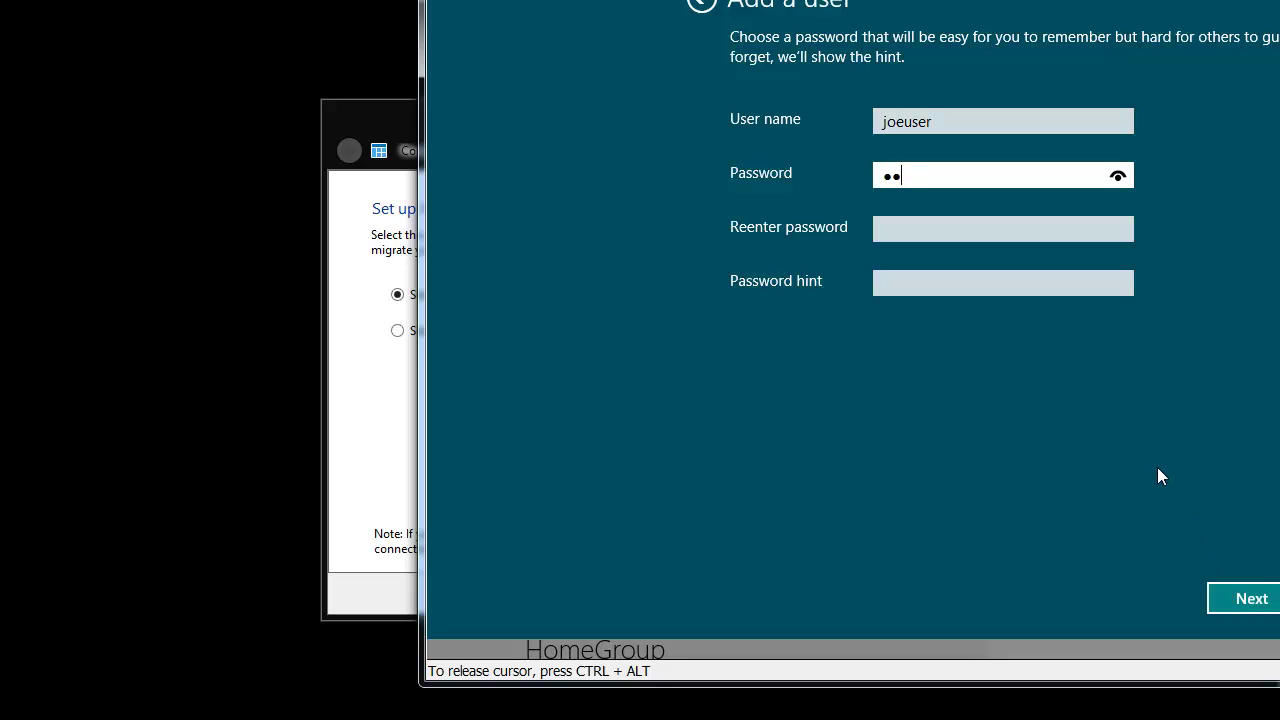
pyautogui.write('••••••')
pyautogui.press('Tab')
pyautogui.write('••••')
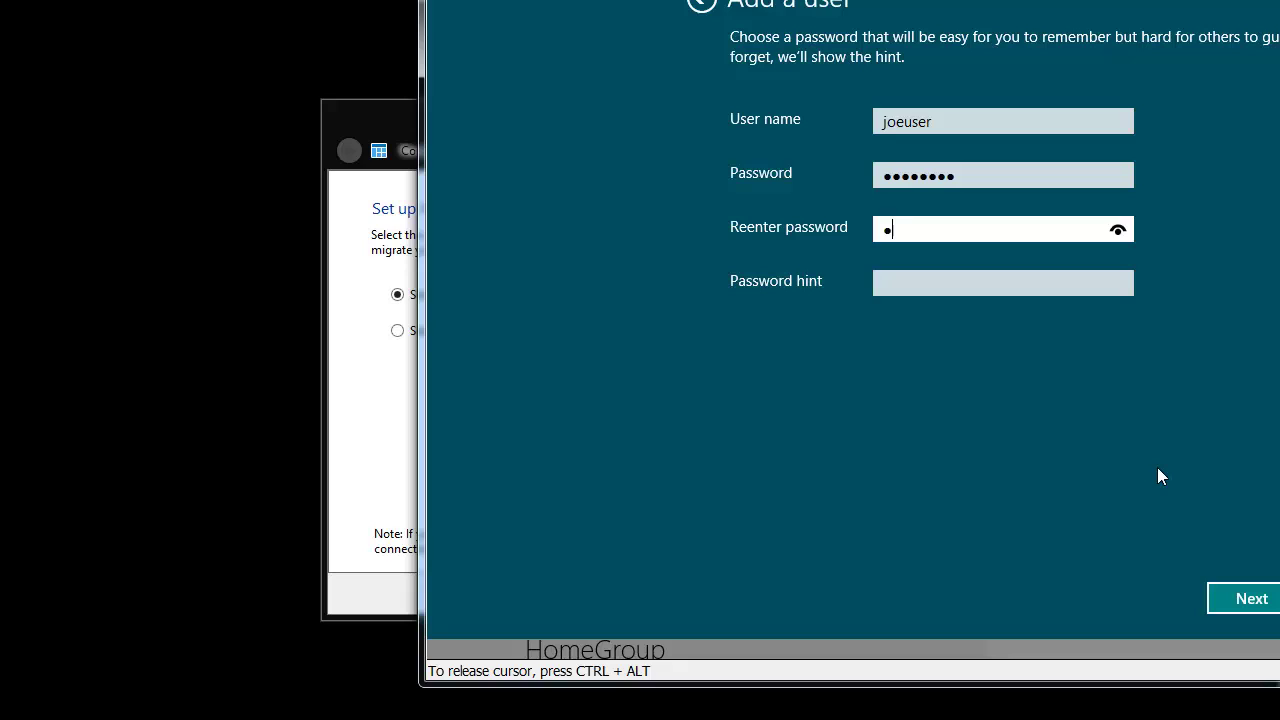
pyautogui.write('••••')
# - Add the password hint 'P', finish adding joeuser, and request a VM reboot
pyautogui.press('Tab')
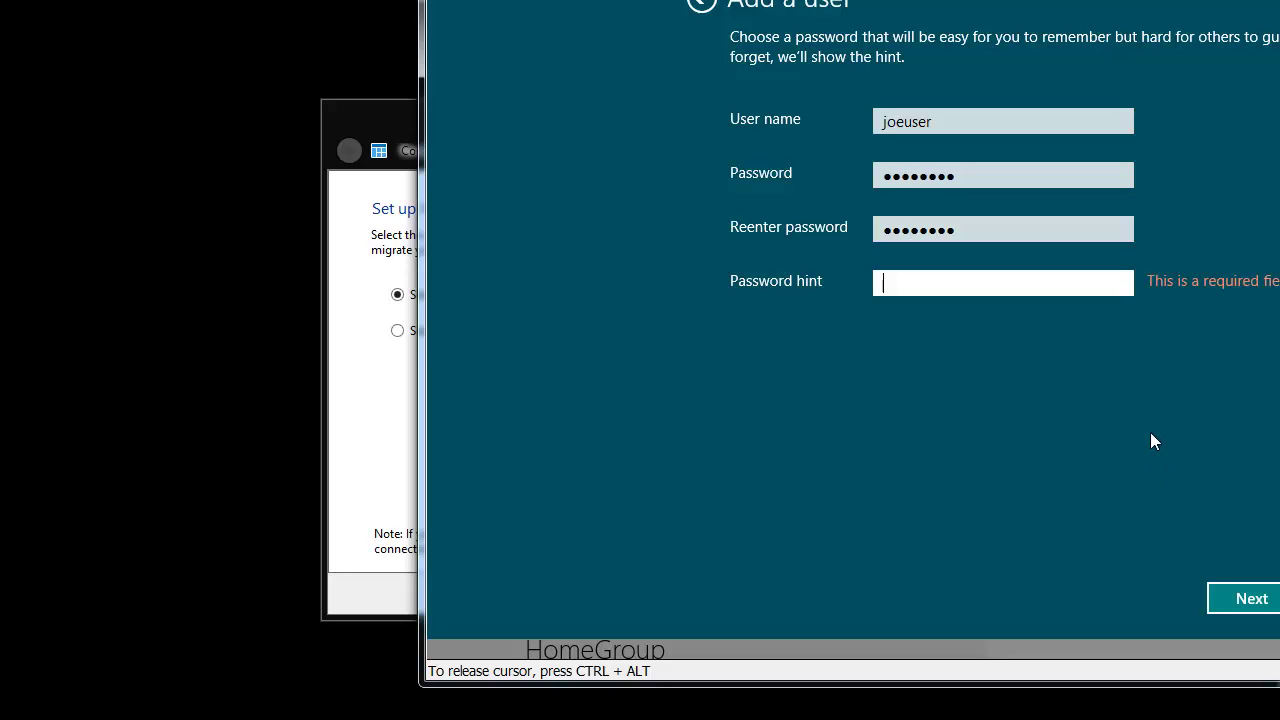
pyautogui.write('P')
pyautogui.click(1249, 601)
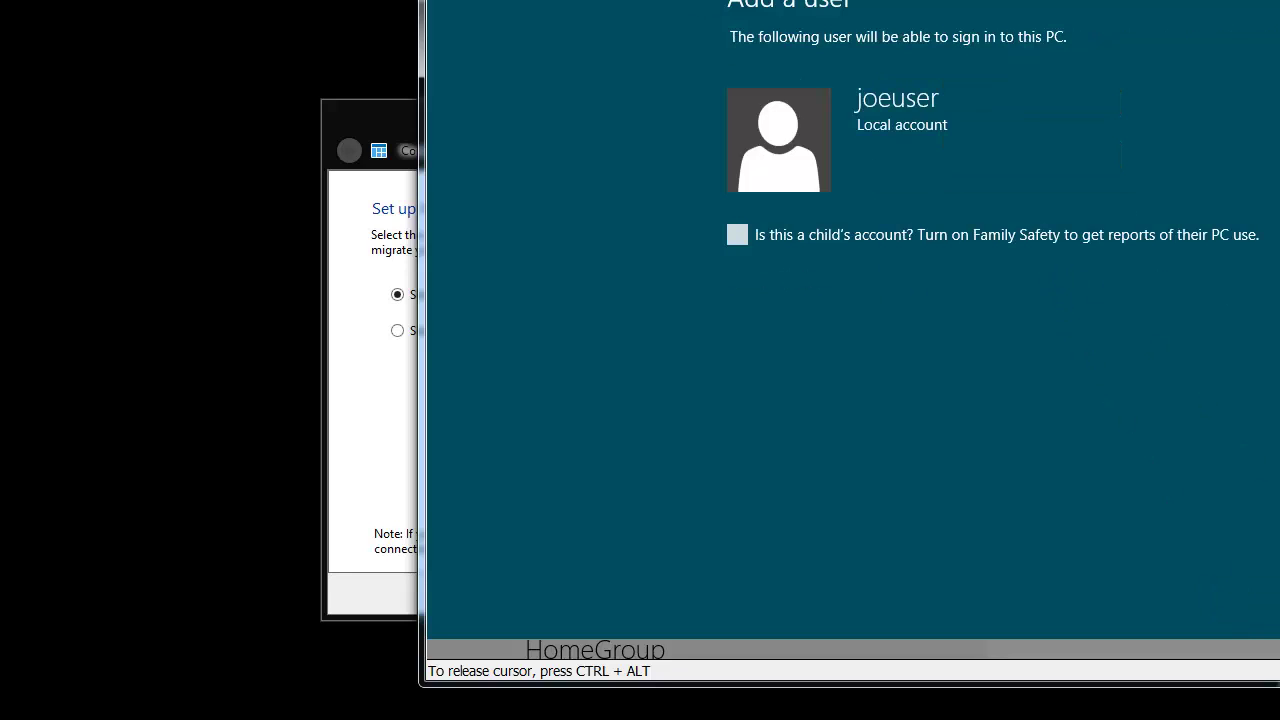
pyautogui.press('Return')
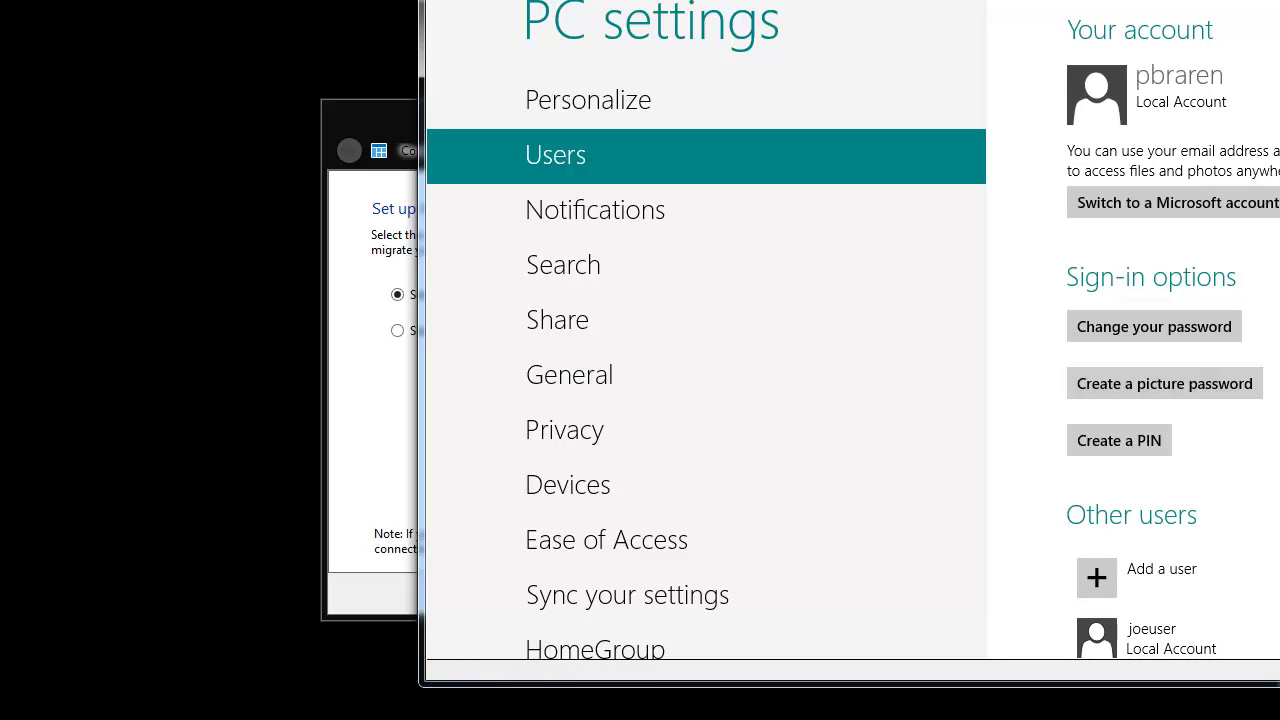
pyautogui.hotkey('ctrl', 'r')
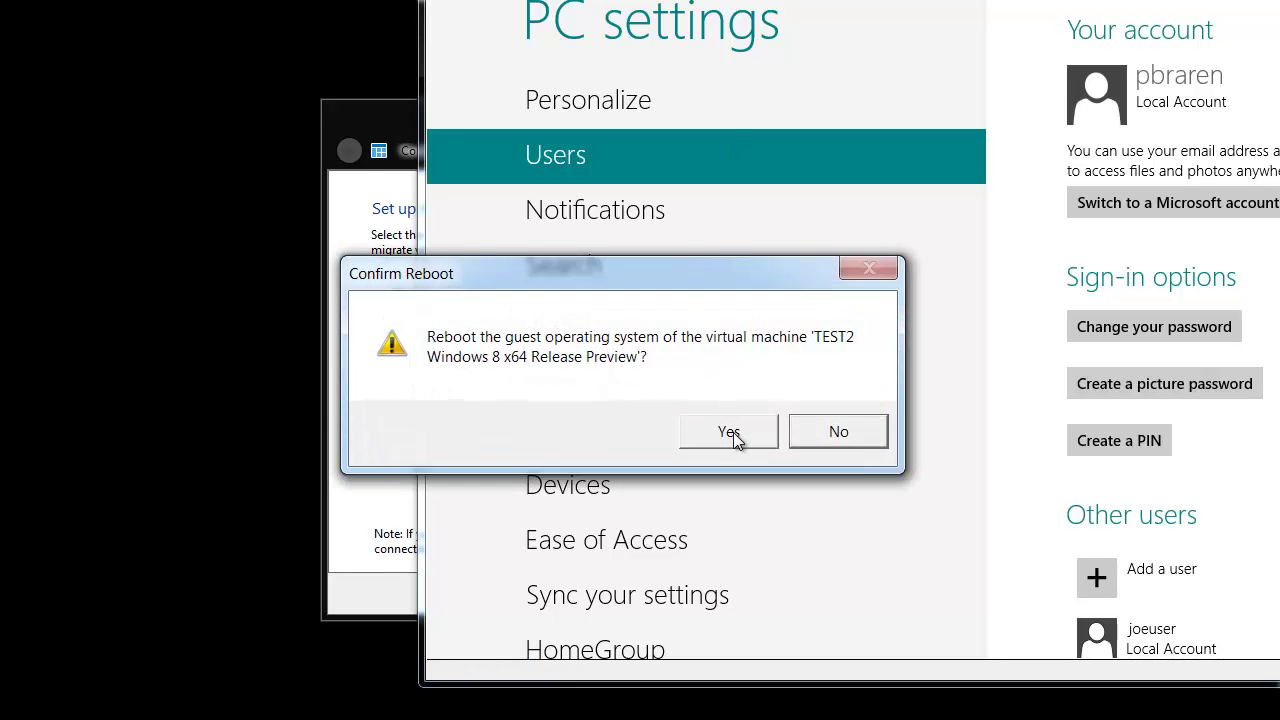
# - Confirm the VMware reboot so Windows 8 restarts to its lock screen
pyautogui.click(733, 432)
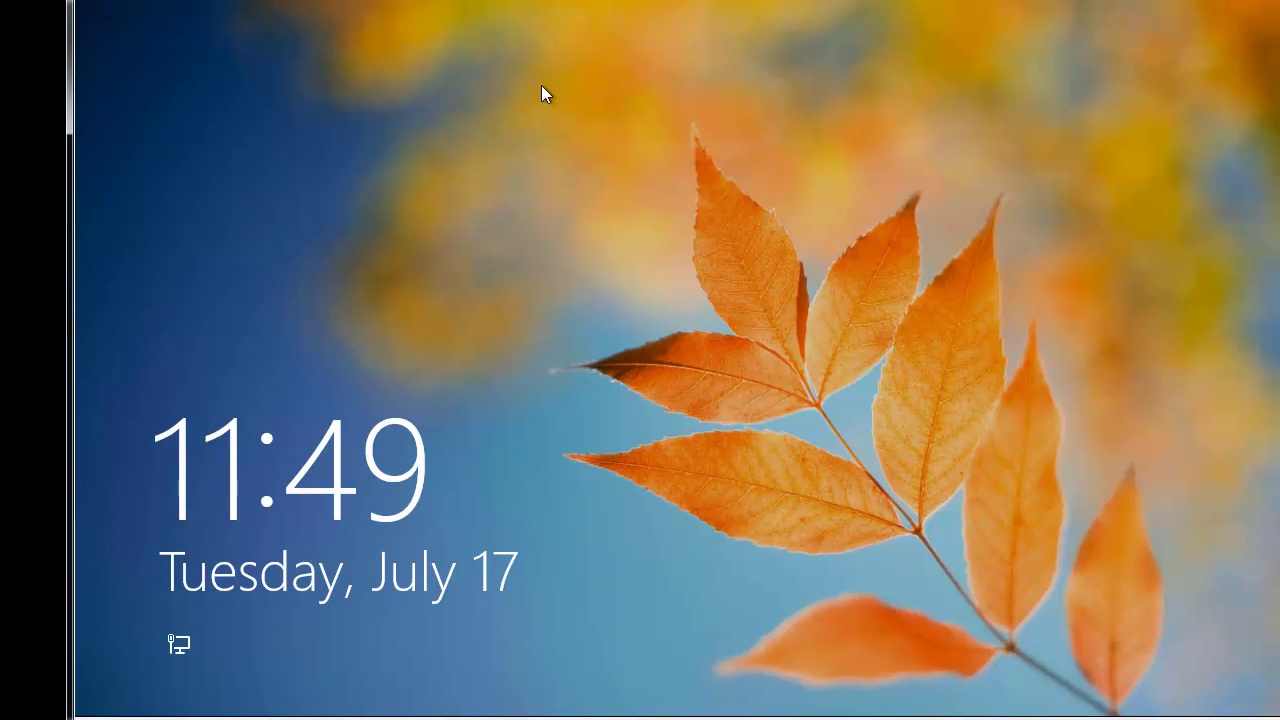
# - After a failed sign-in on the first account, sign in as joeuser with its password
pyautogui.click(541, 86)
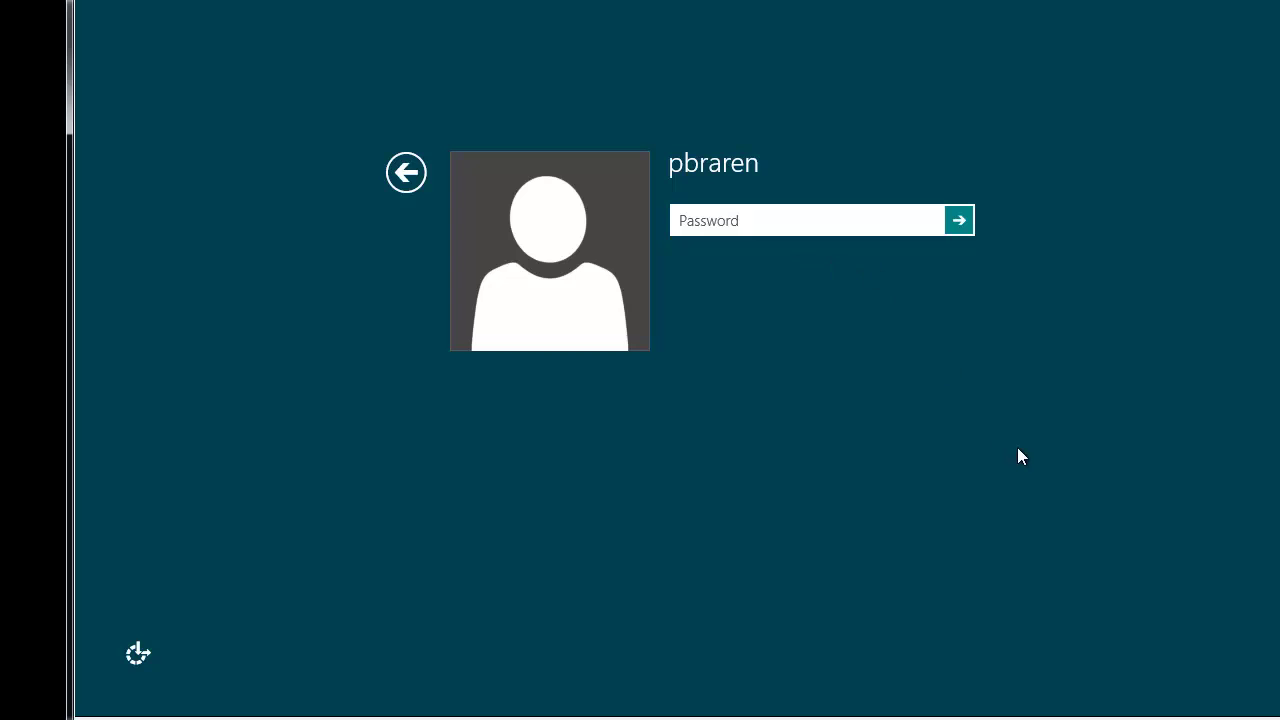
pyautogui.click(969, 220)
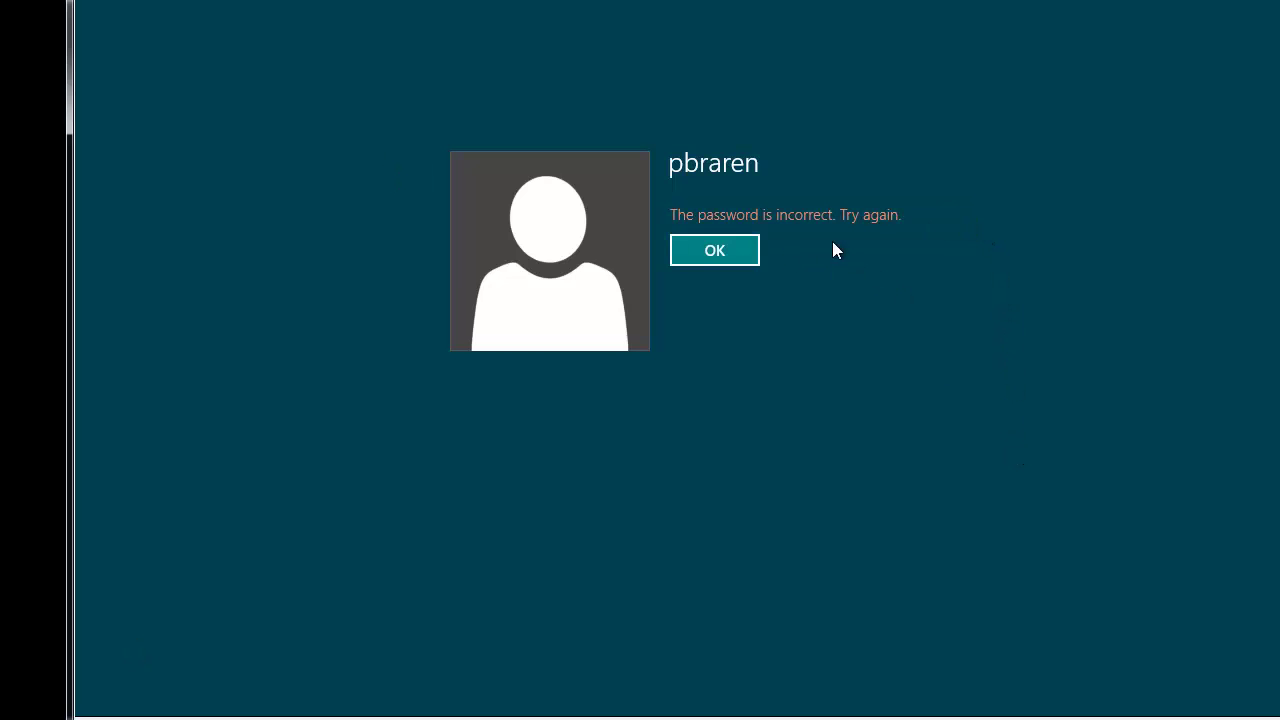
pyautogui.click(729, 250)
pyautogui.click(407, 172)
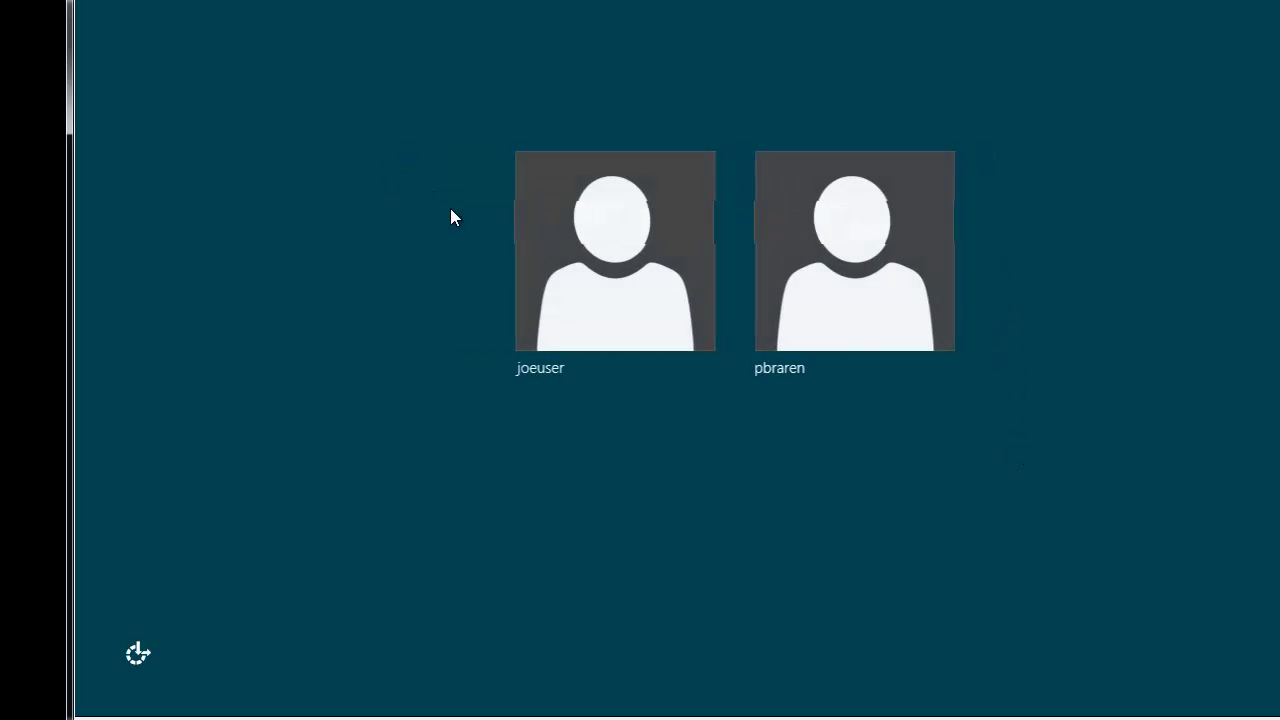
pyautogui.click(606, 283)
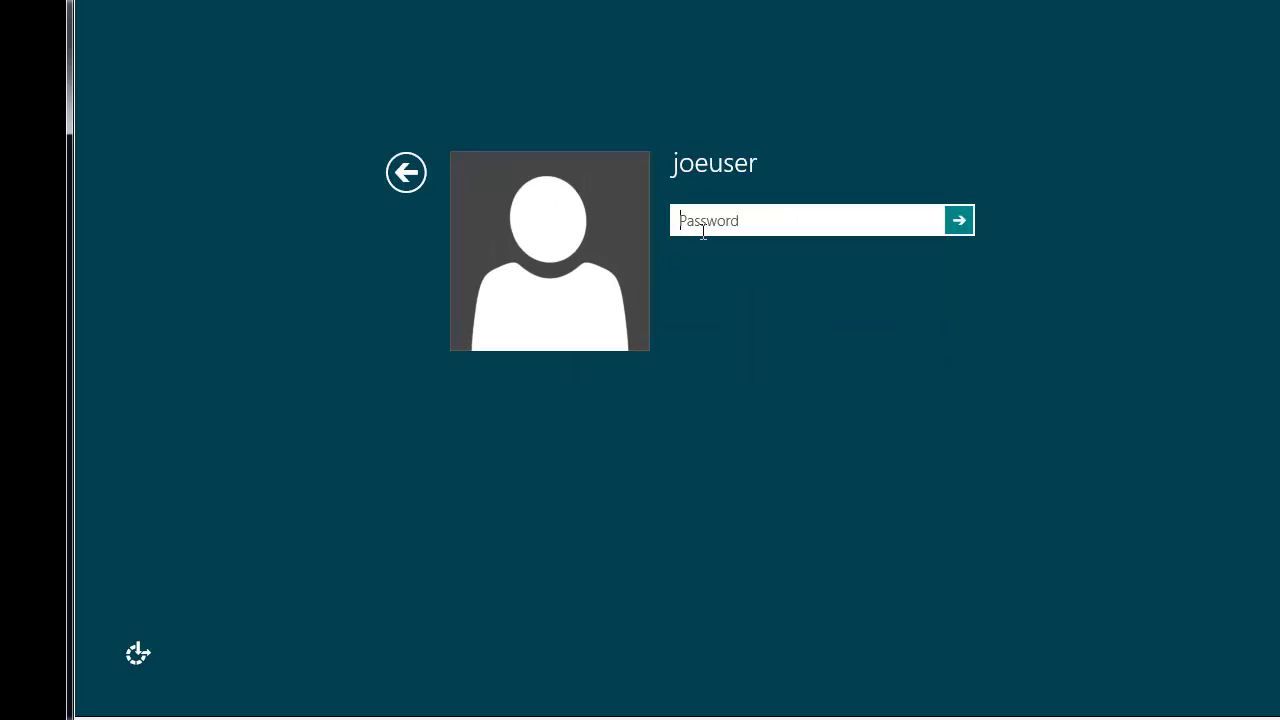
pyautogui.write('password')
pyautogui.press('Return')
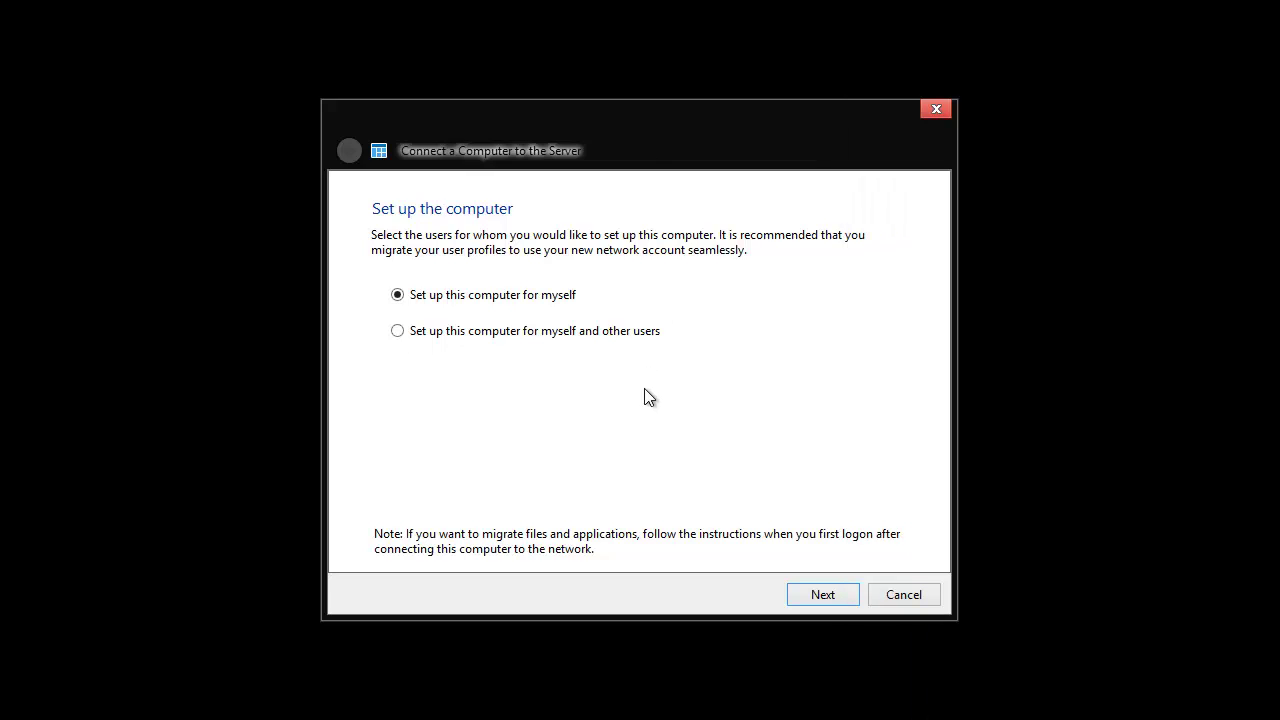
# - Set up the computer for yourself with the description 'Windows 8 x64 TEST'
pyautogui.click(823, 596)
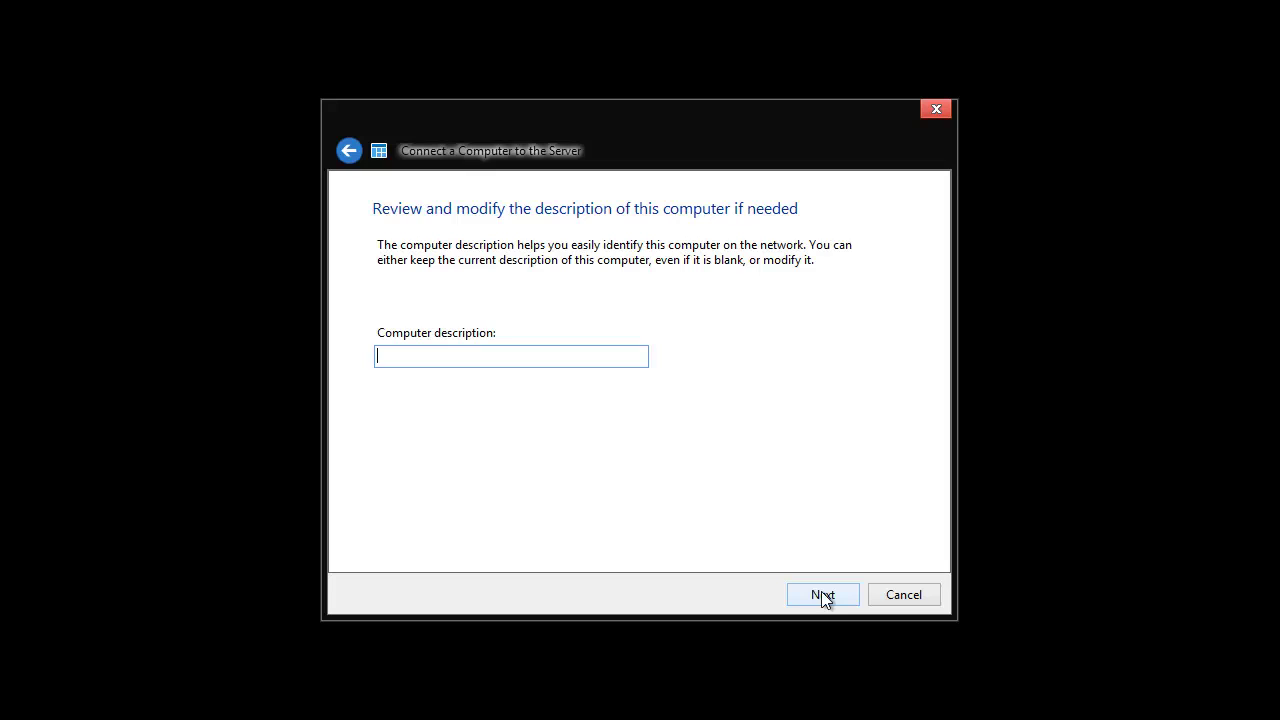
pyautogui.write('Windows 8 x64 TEST1')
pyautogui.click(839, 593)
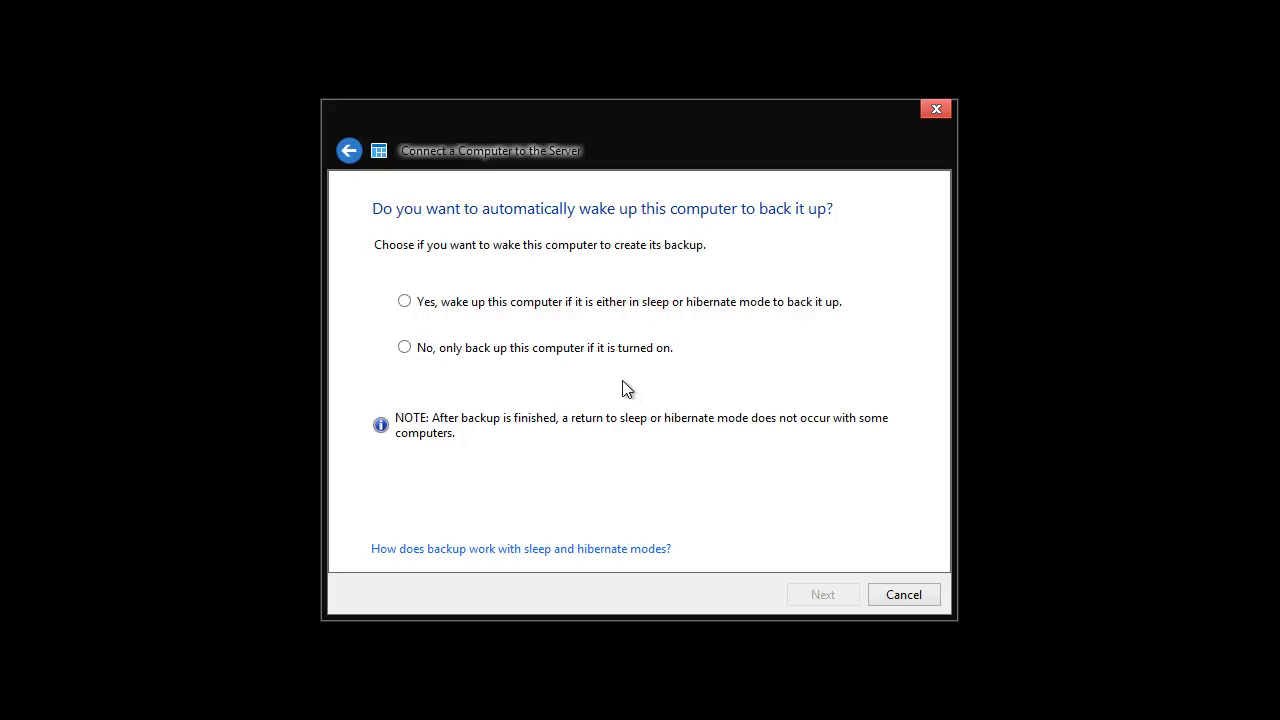
# - Decline wake-up backups and the Customer Experience Improvement Program, then start configuring
pyautogui.click(592, 348)
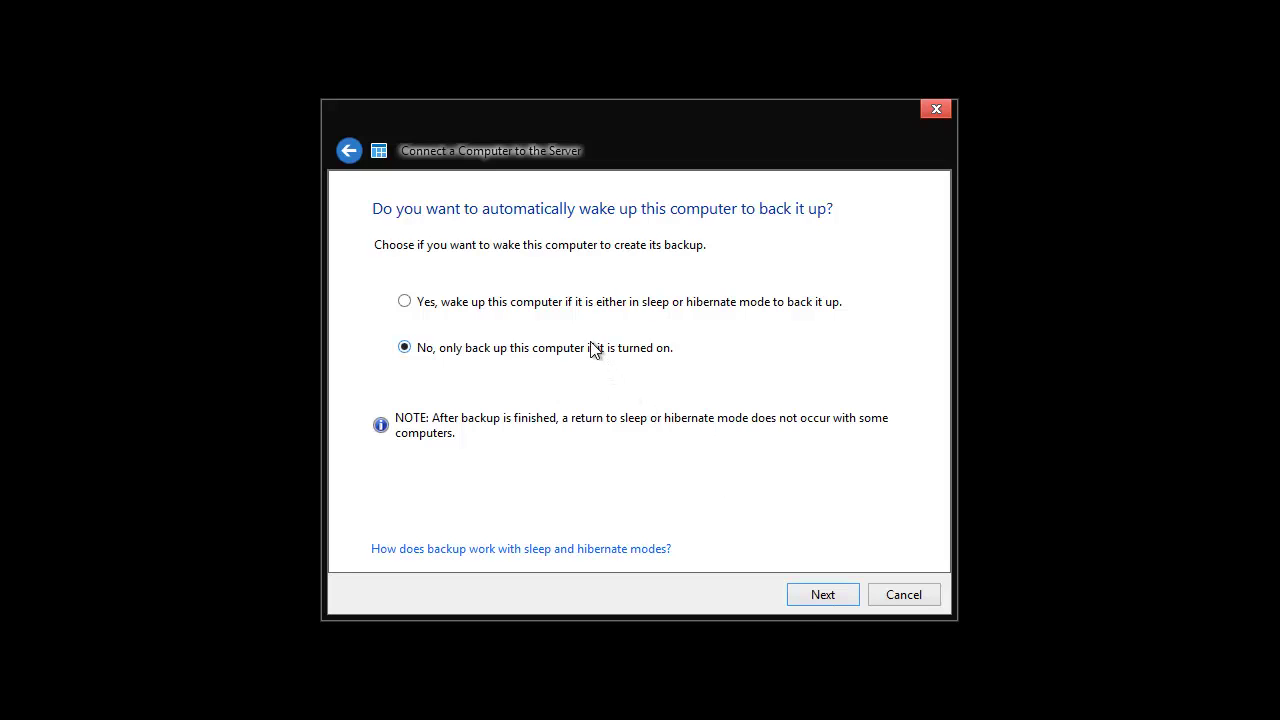
pyautogui.click(827, 595)
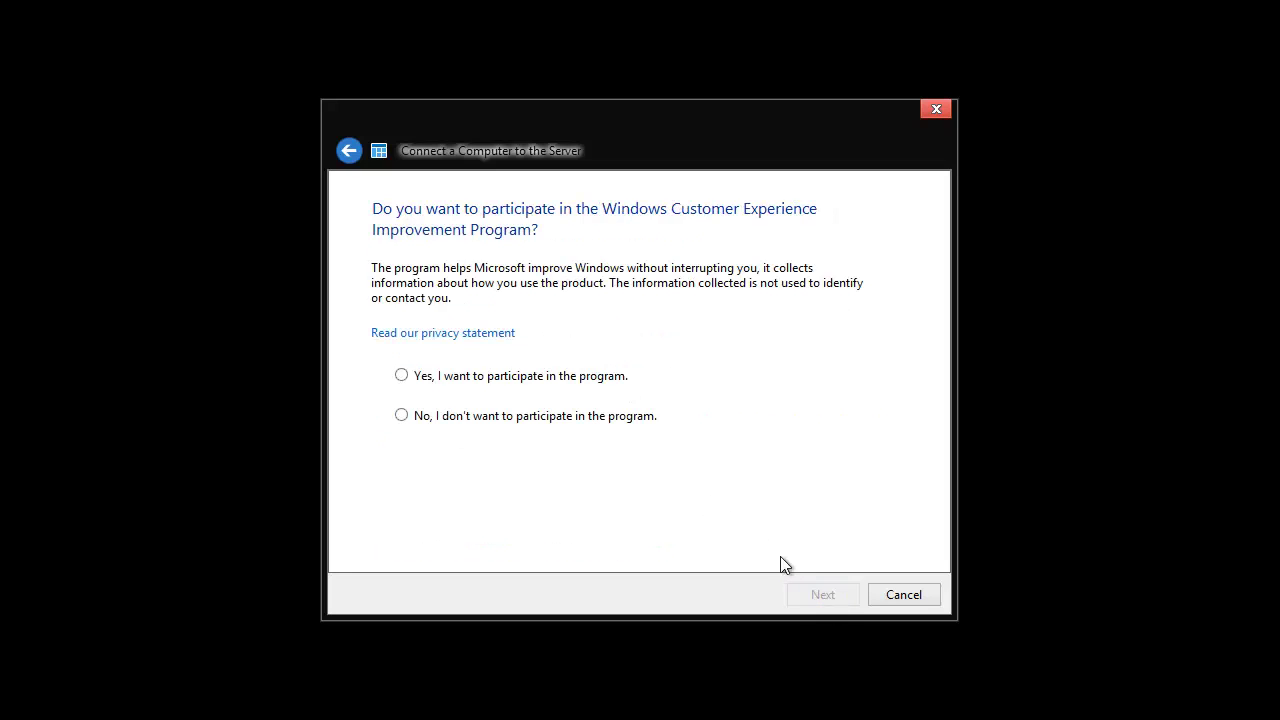
pyautogui.click(576, 416)
pyautogui.click(838, 595)
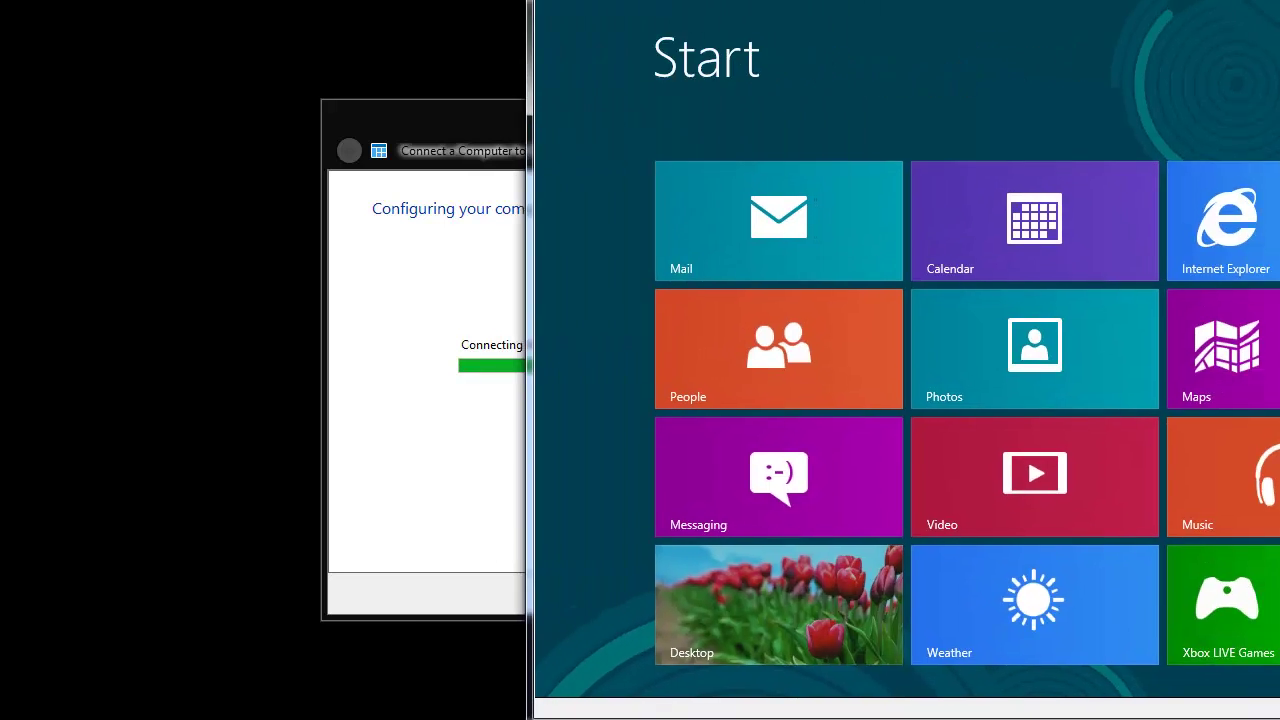
# - Open Internet Explorer from the desktop and go to betaessentials/connect
pyautogui.click(710, 570)
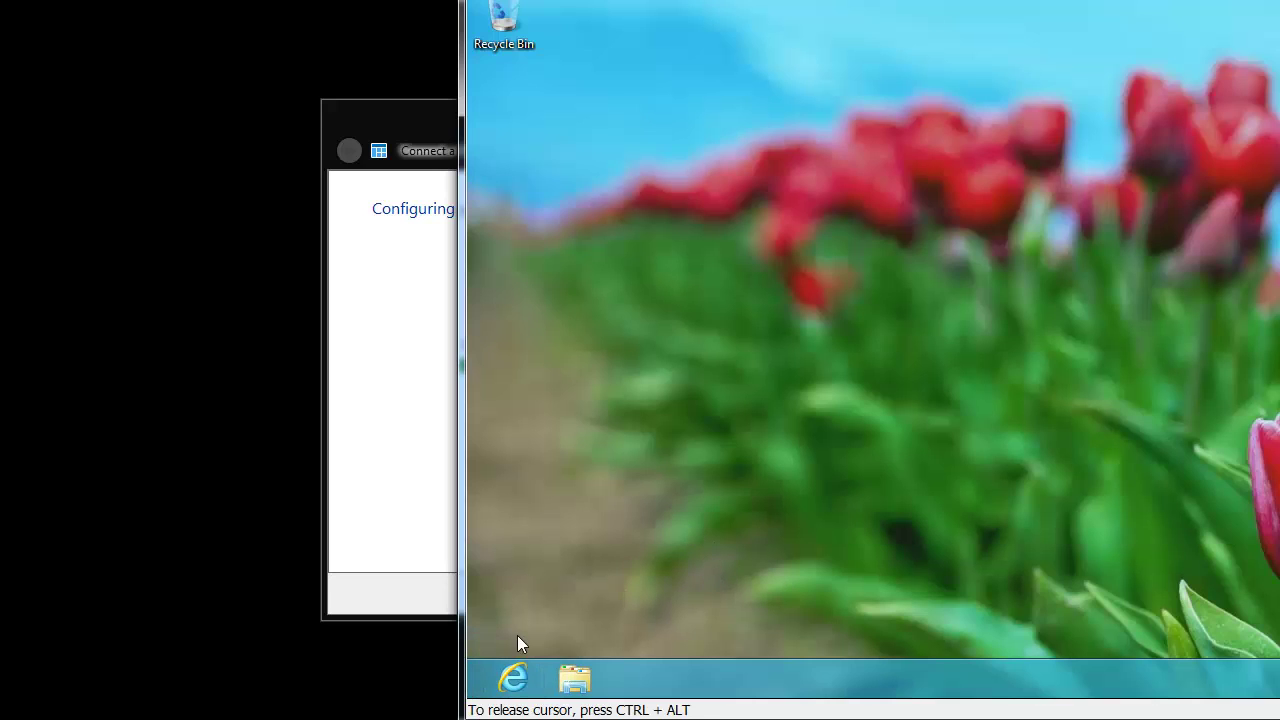
pyautogui.click(515, 676)
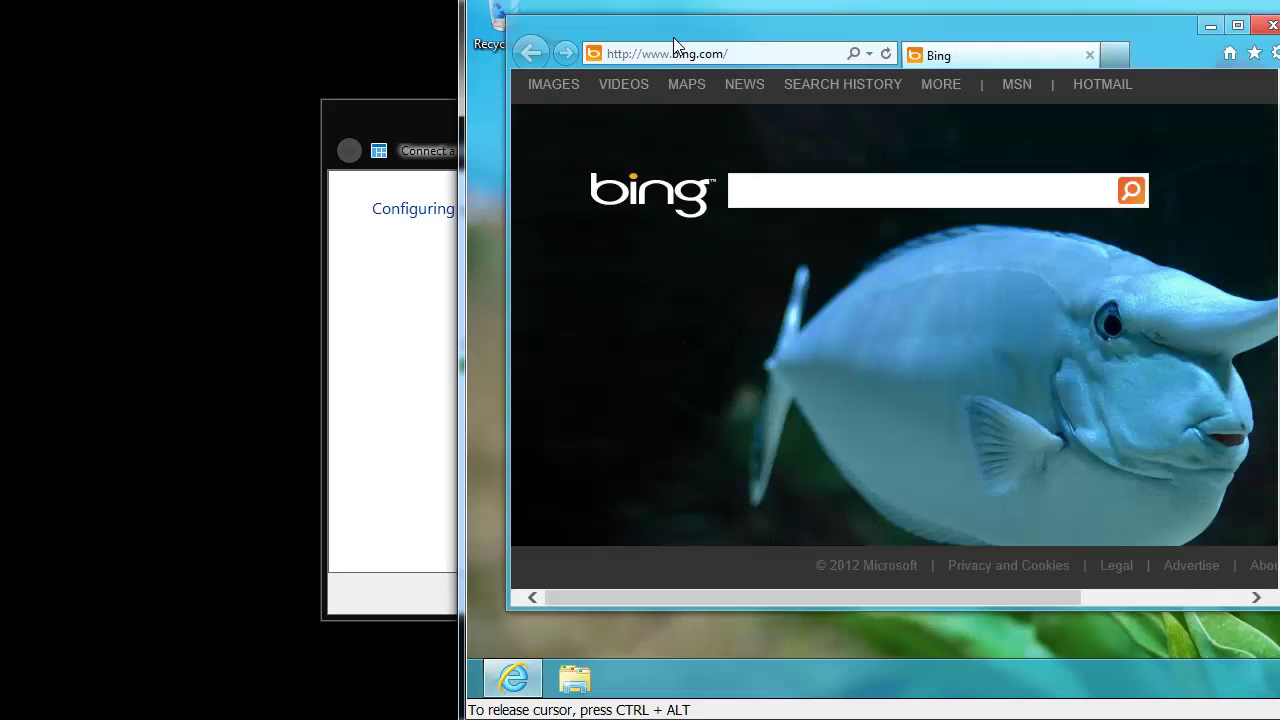
pyautogui.click(678, 61)
pyautogui.write('betae')
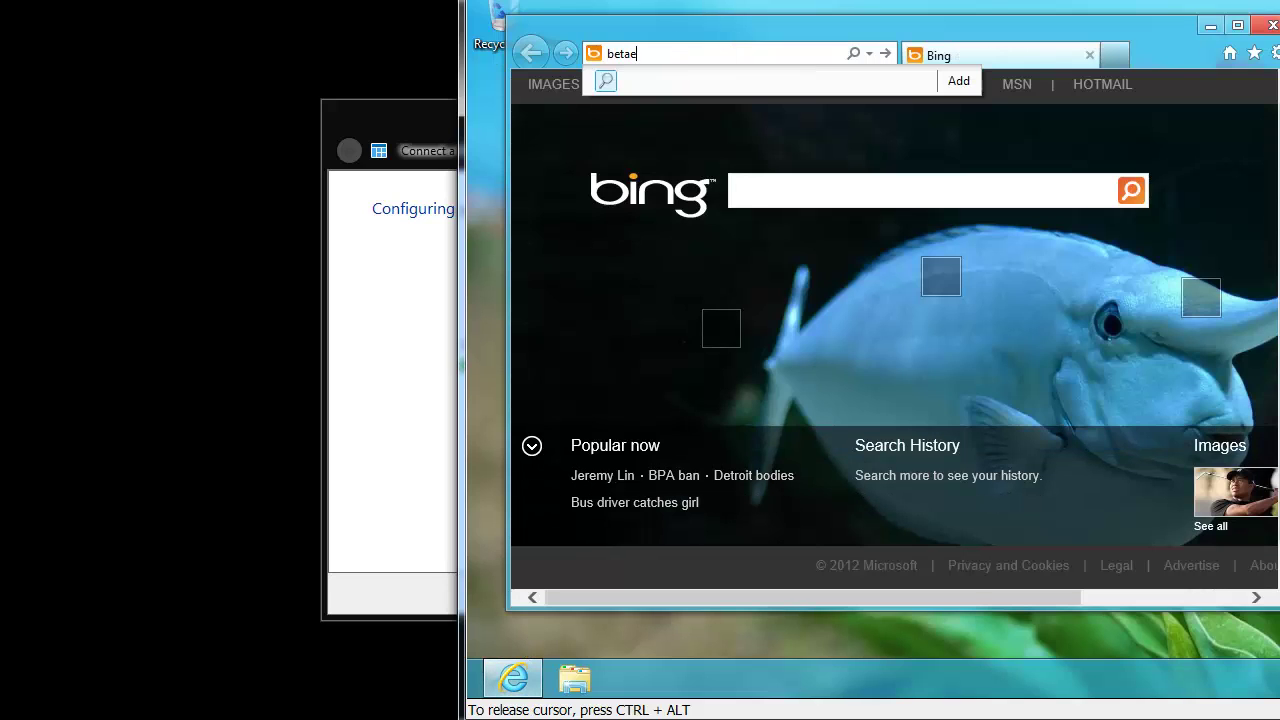
pyautogui.write('ssentials')
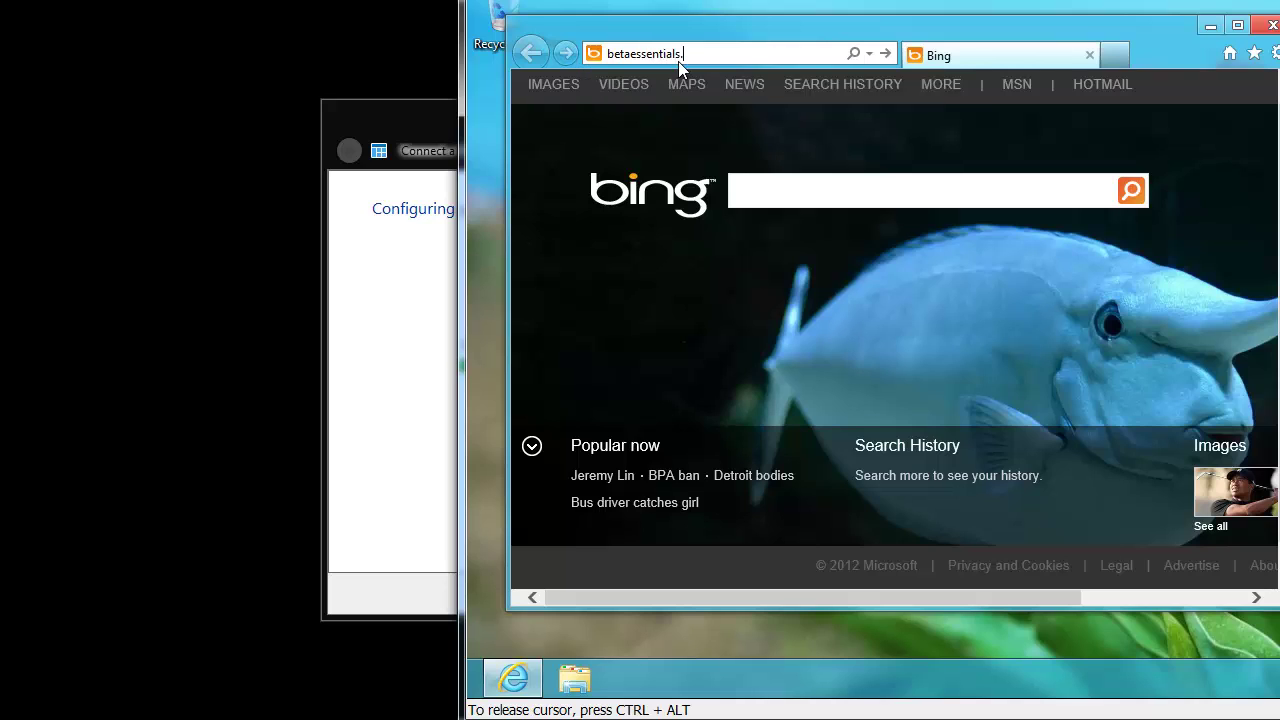
pyautogui.write('/connect')
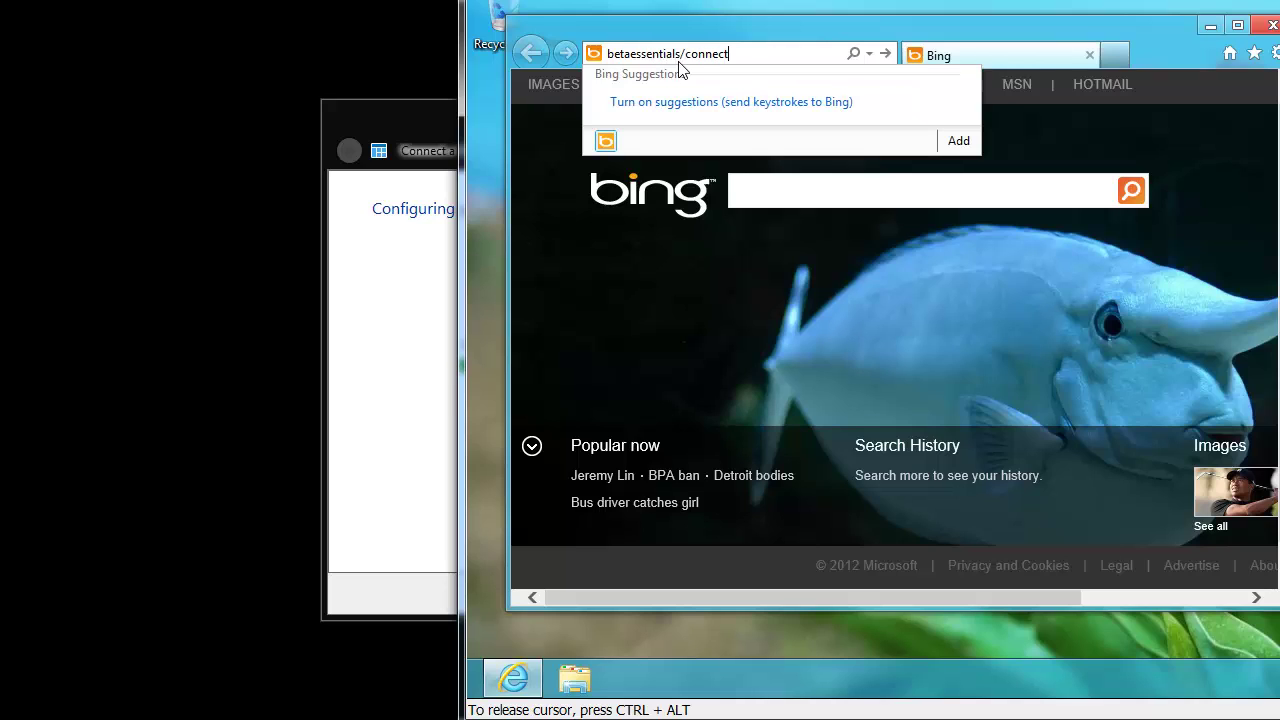
pyautogui.press('Return')
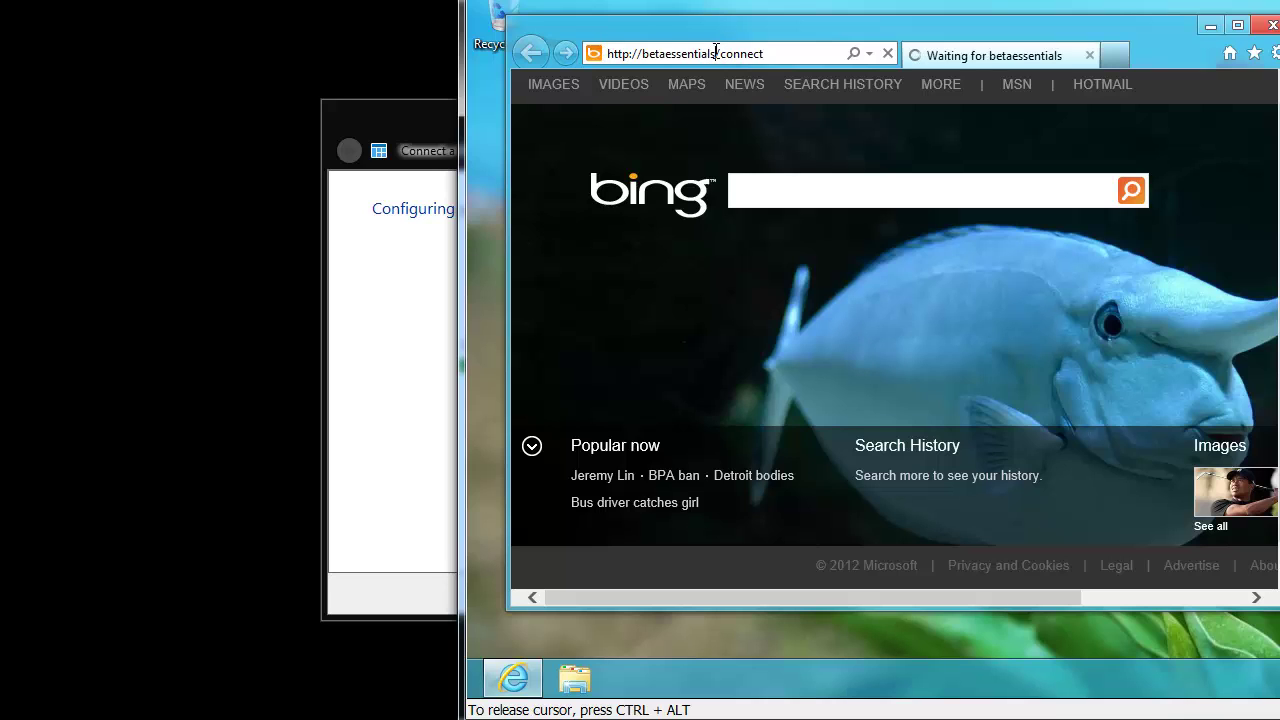
# - Load 10.10.1.141/connect instead and download the Connector software for Windows 7 and 8
pyautogui.moveTo(716, 52); pyautogui.dragTo(606, 53)
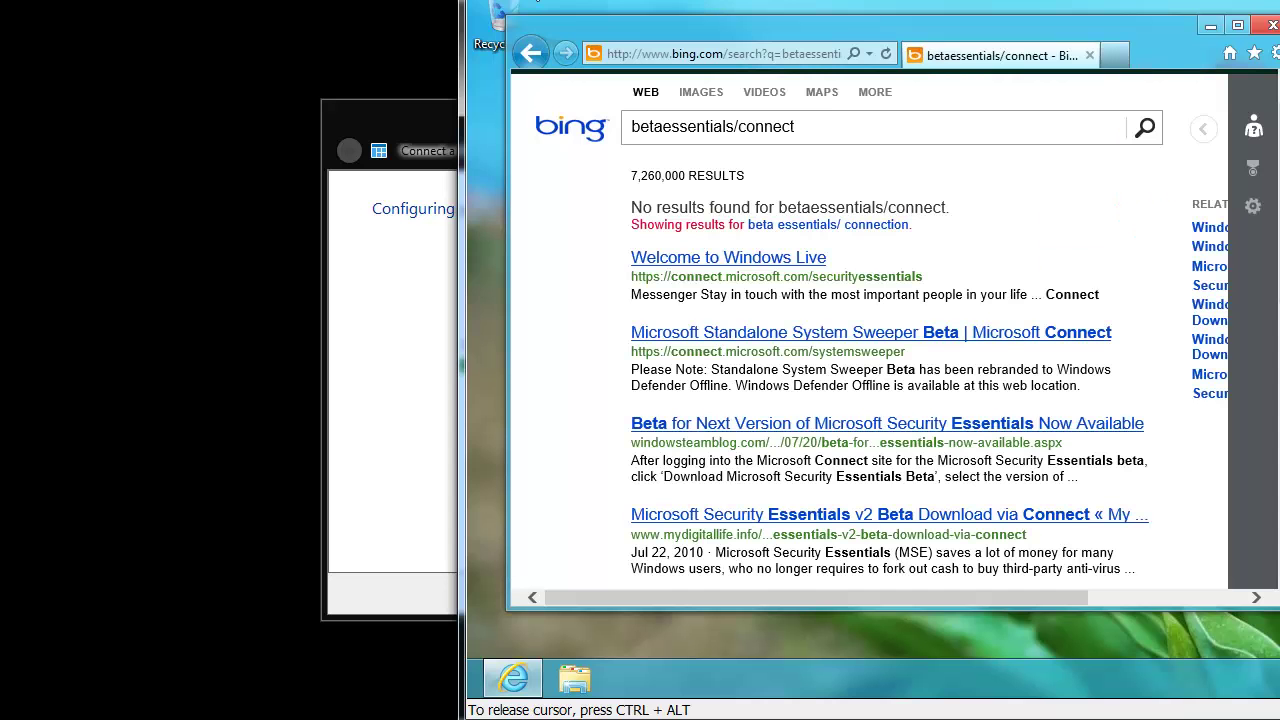
pyautogui.click(740, 50)
pyautogui.write('10.')
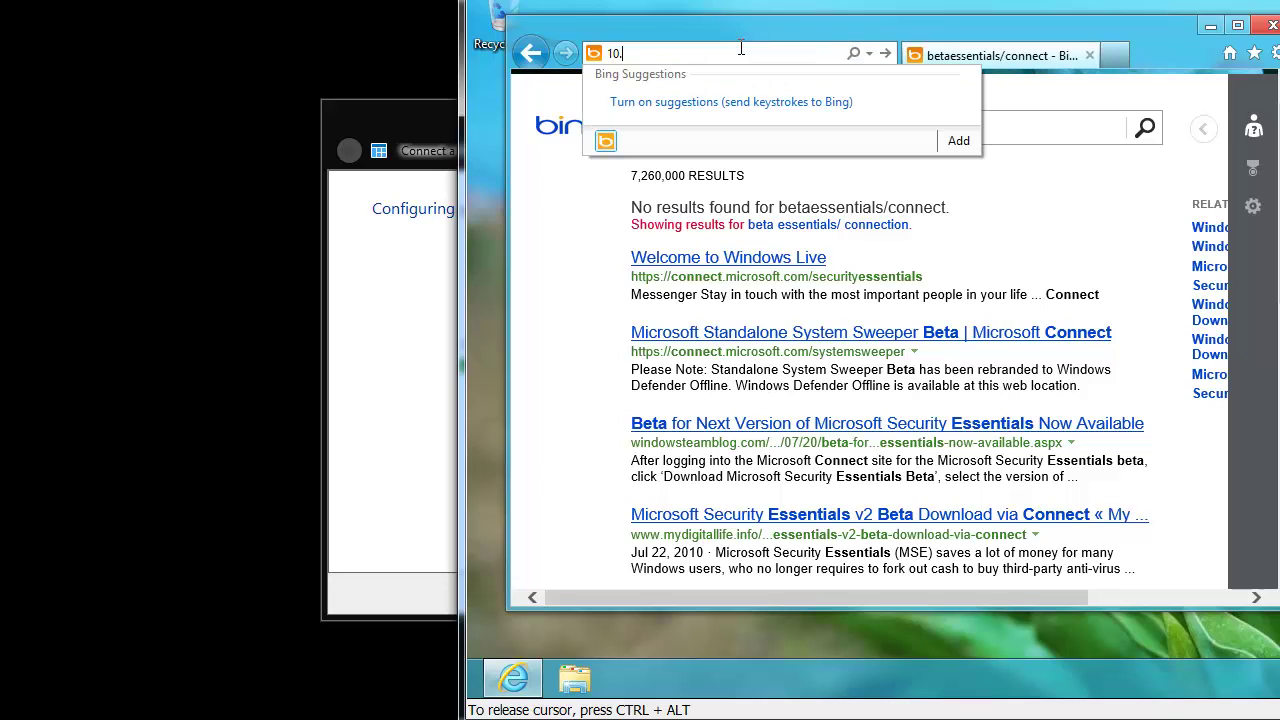
pyautogui.write('10.1.141/connect')
pyautogui.press('Return')
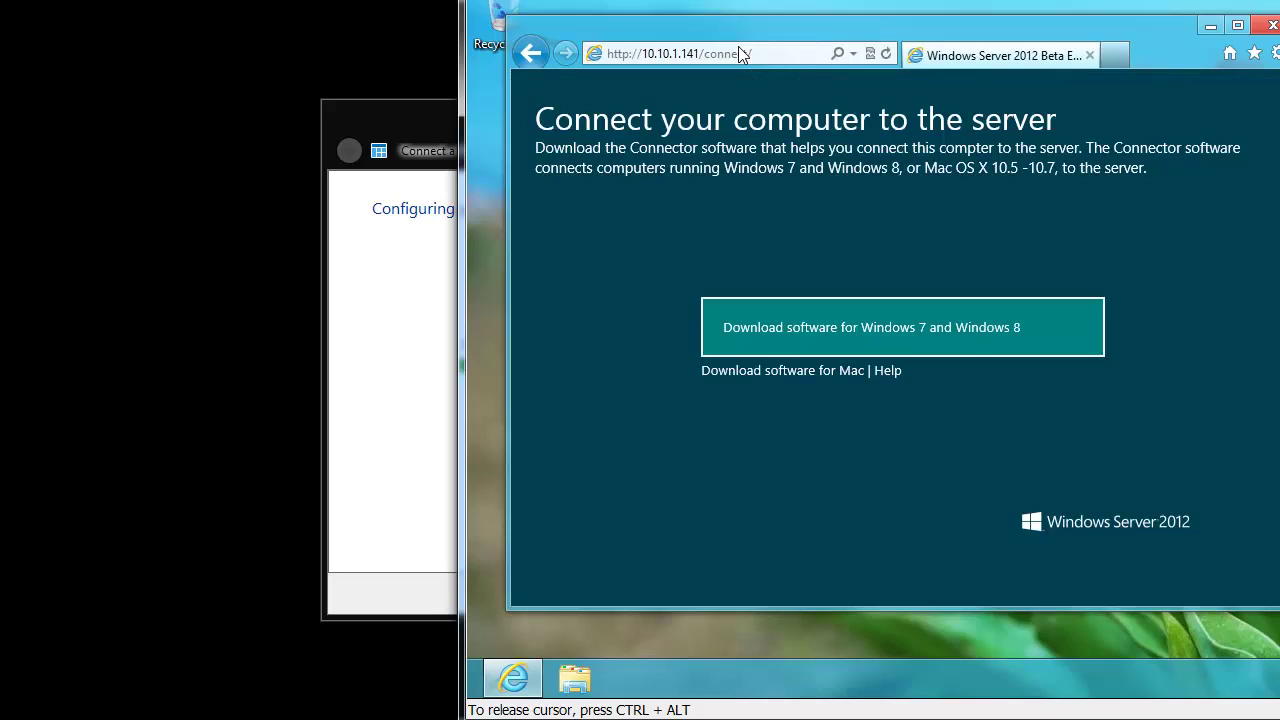
pyautogui.click(884, 313)
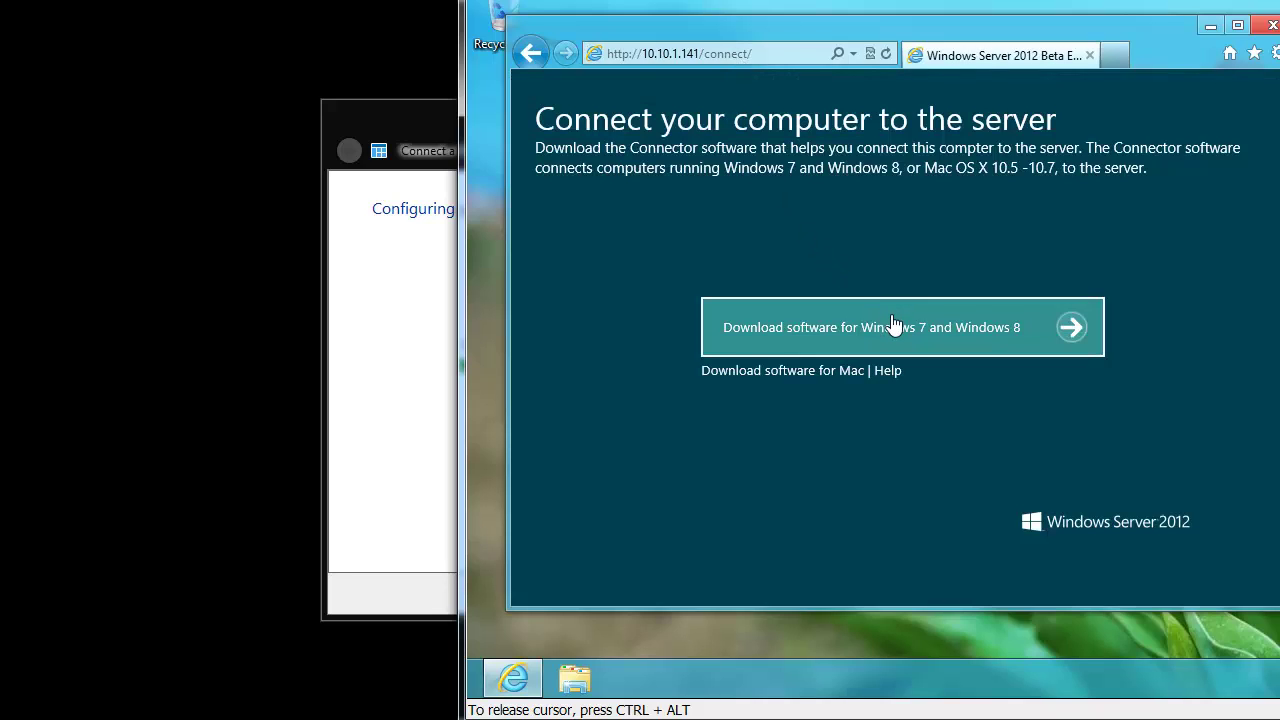
# - Run the downloaded Connector installer and approve it in UAC with the administrator password
pyautogui.click(990, 583)
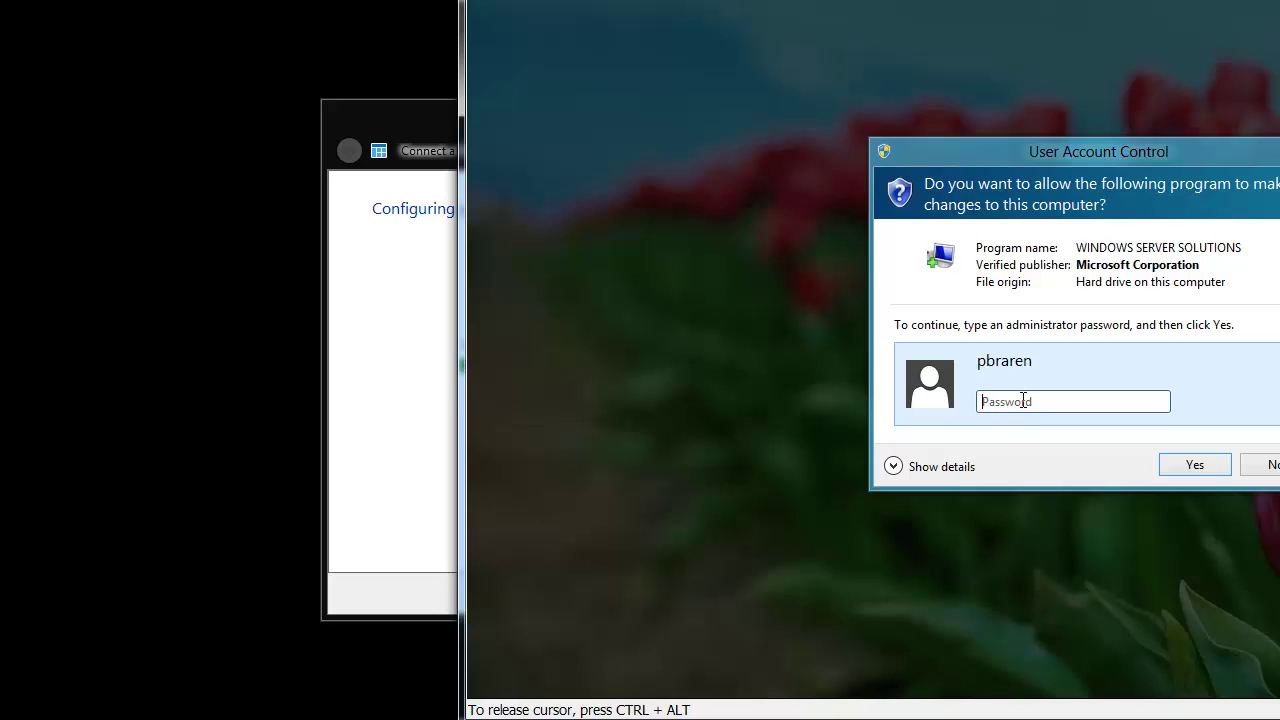
pyautogui.click(895, 465)
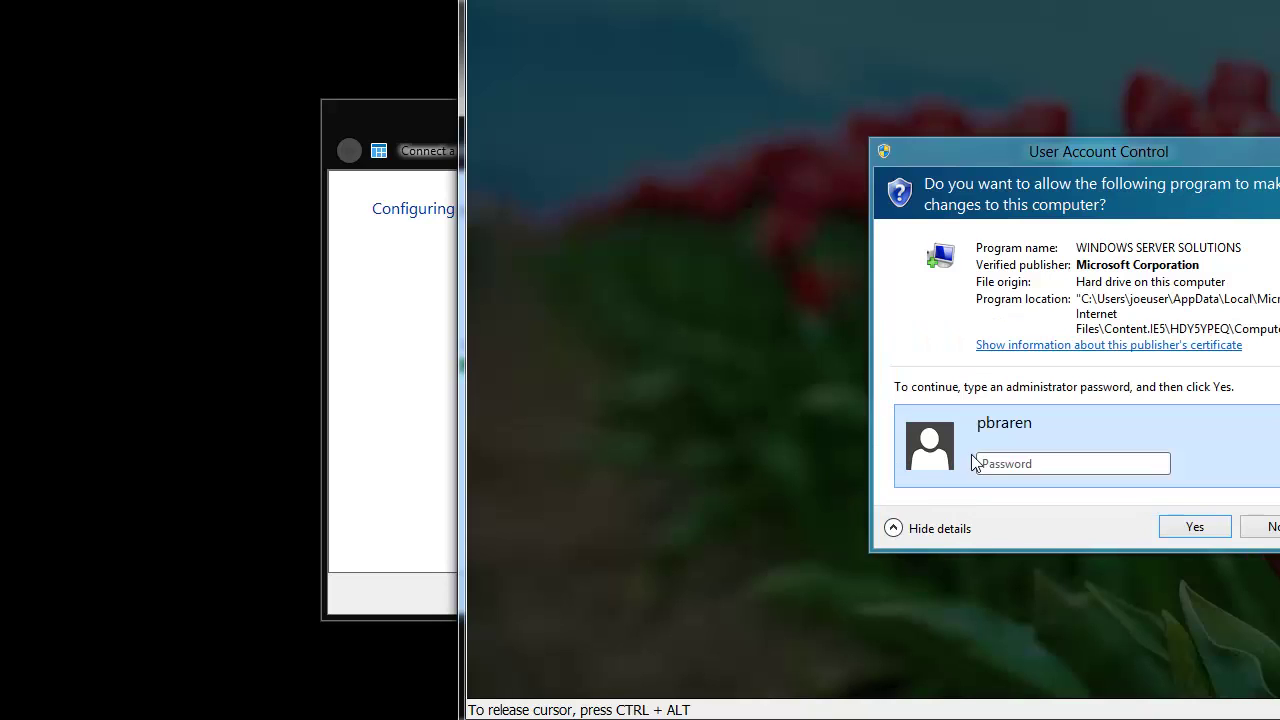
pyautogui.click(1033, 463)
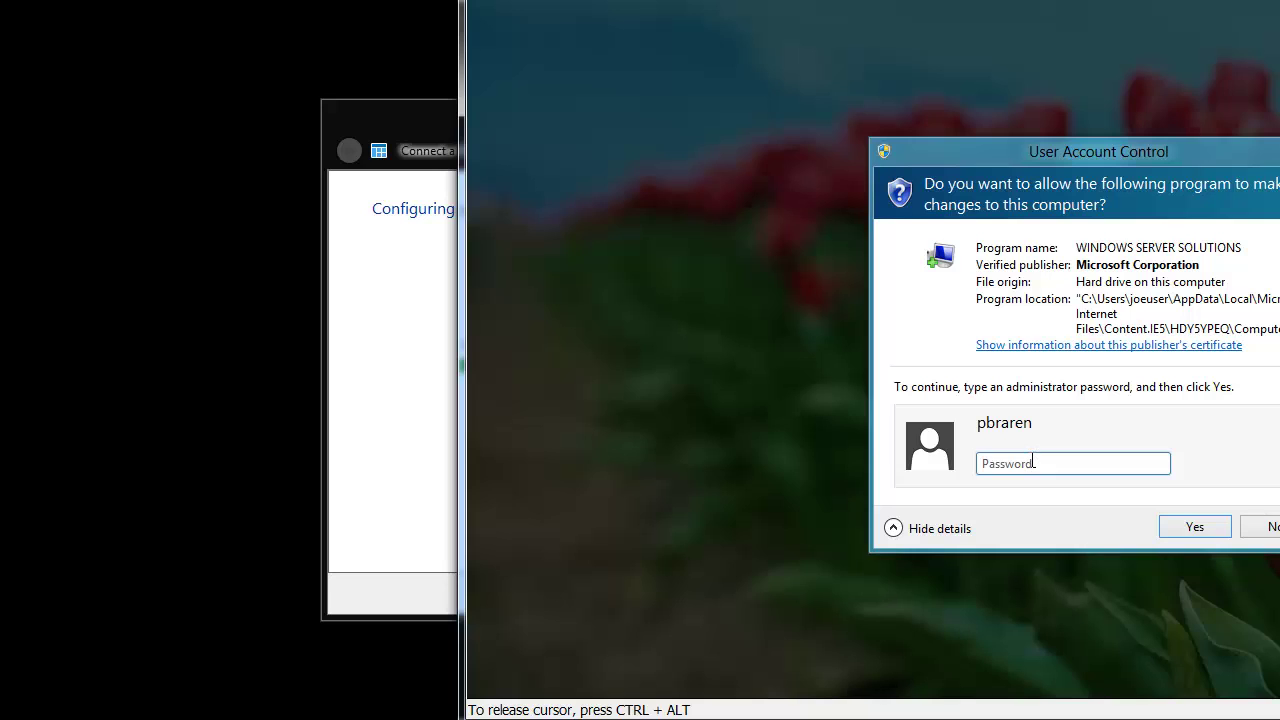
pyautogui.write('•')
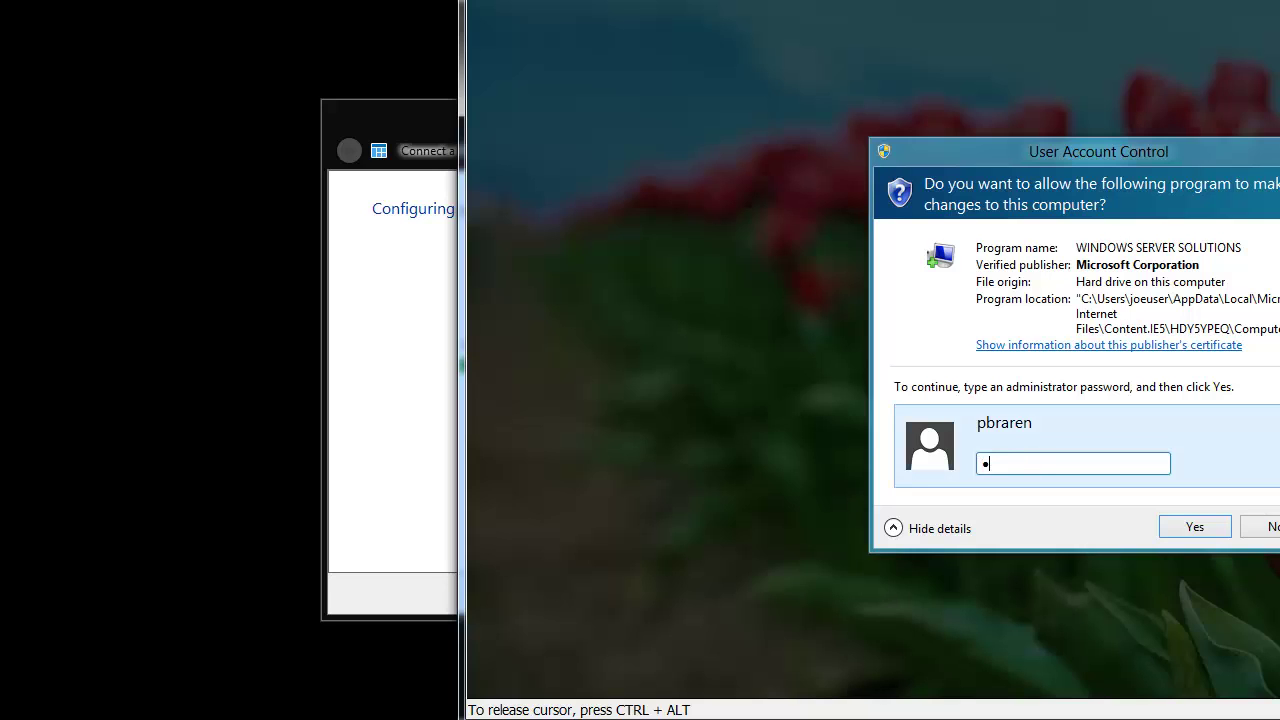
pyautogui.write('••••••••')
pyautogui.press('Return')
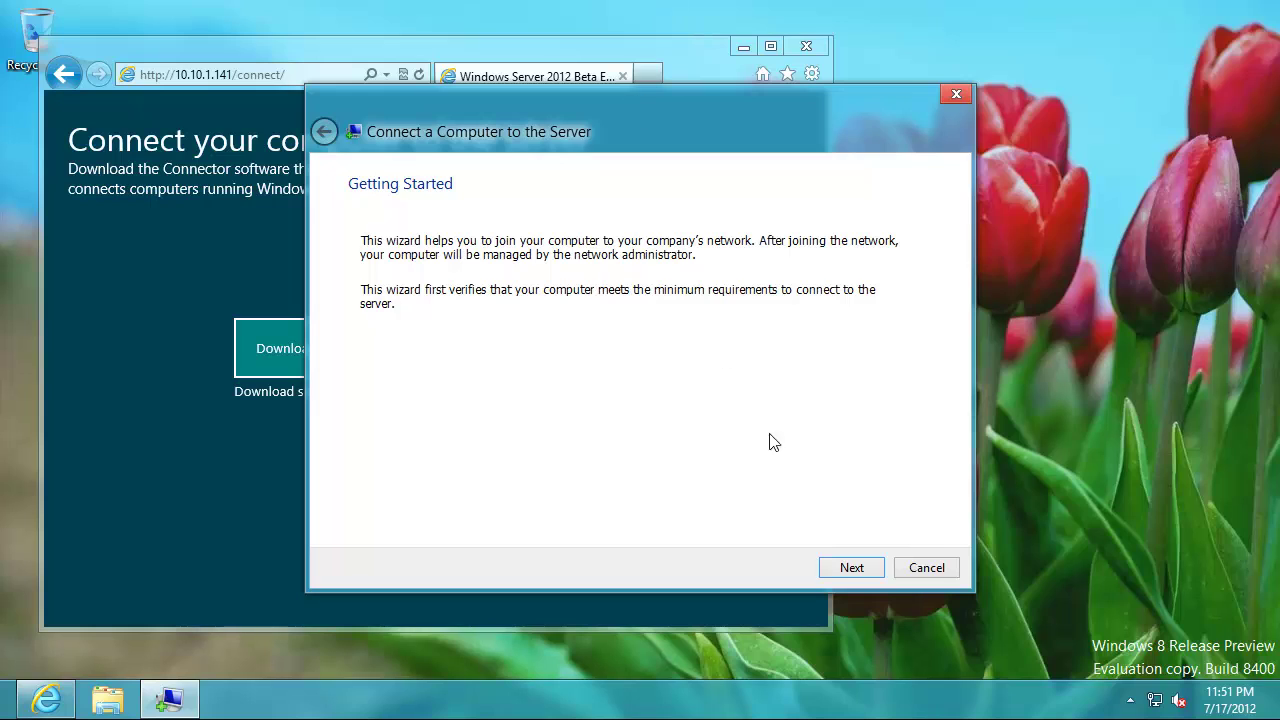
# - Pass the prerequisite check, submit the network user's credentials, close Internet Explorer and restart
pyautogui.click(862, 568)
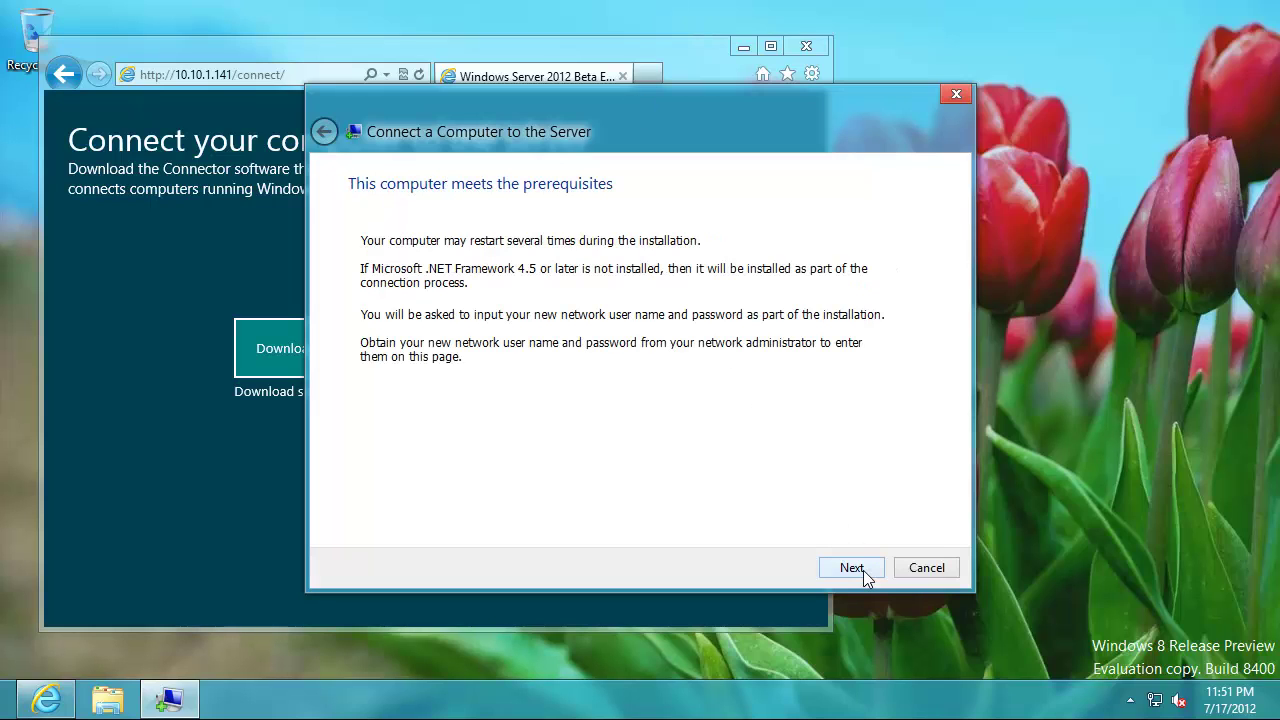
pyautogui.click(864, 569)
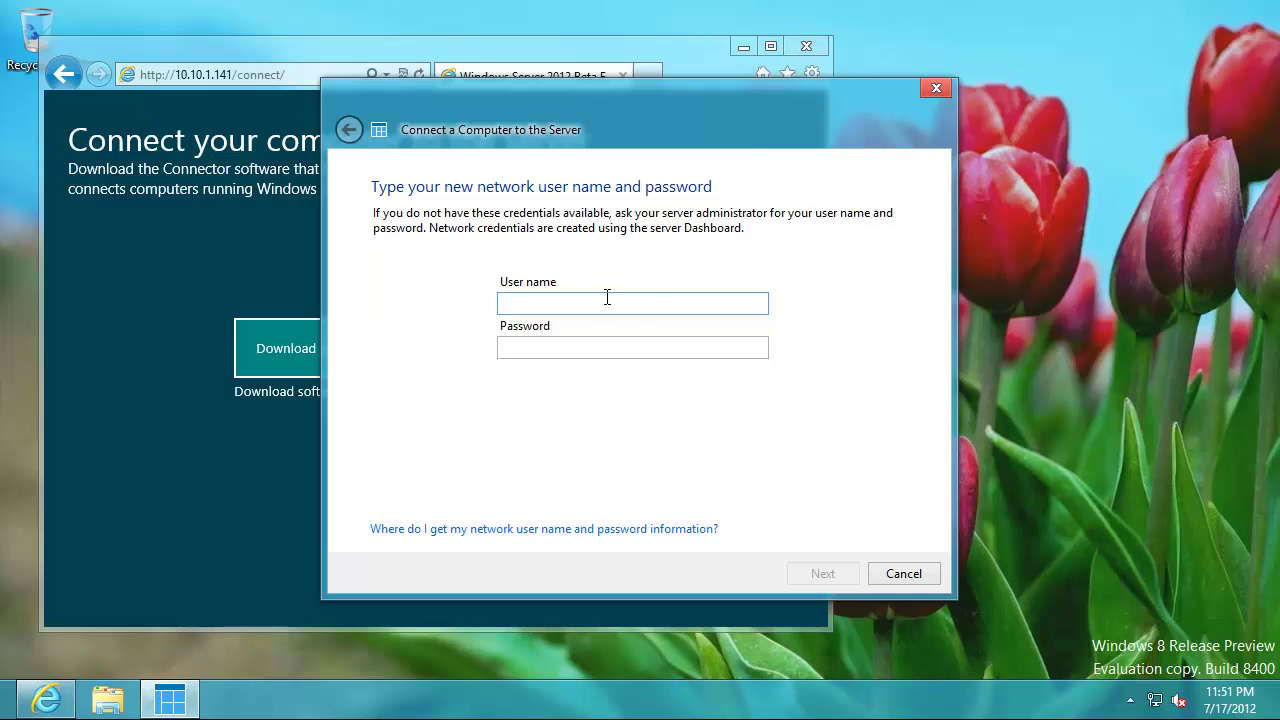
pyautogui.press('Tab')
pyautogui.write('*')
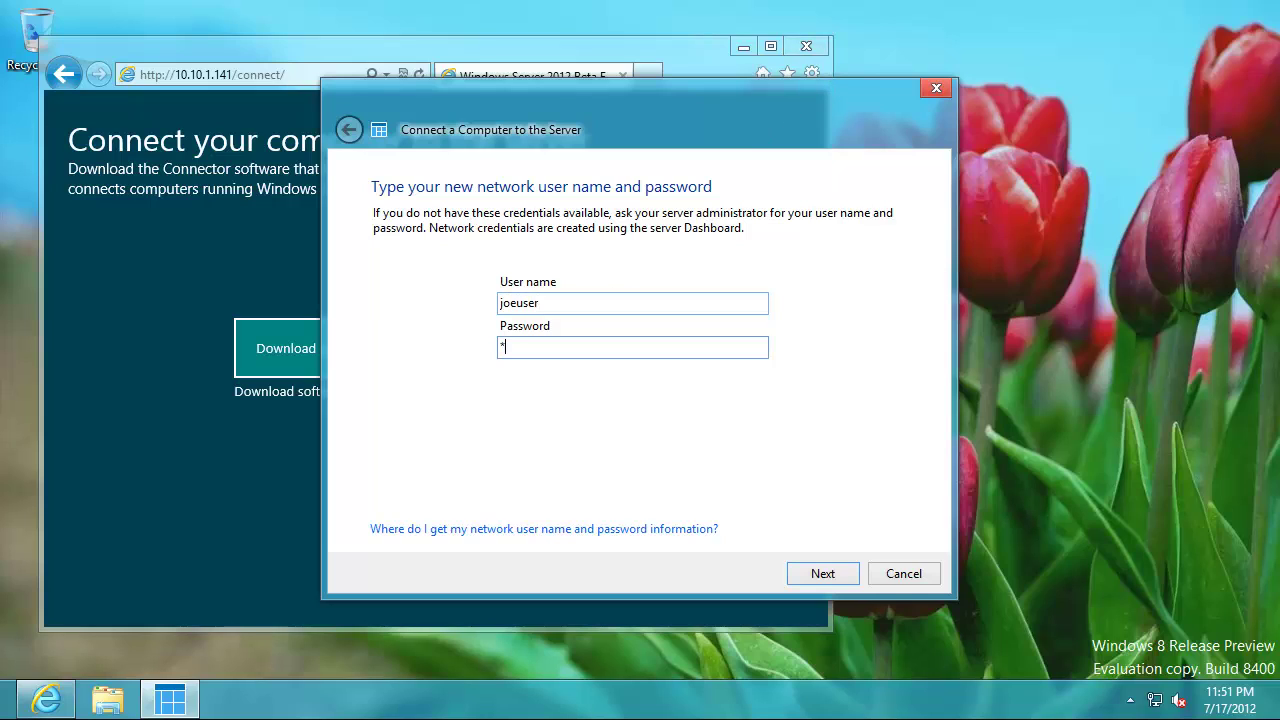
pyautogui.write('*******')
pyautogui.press('Return')
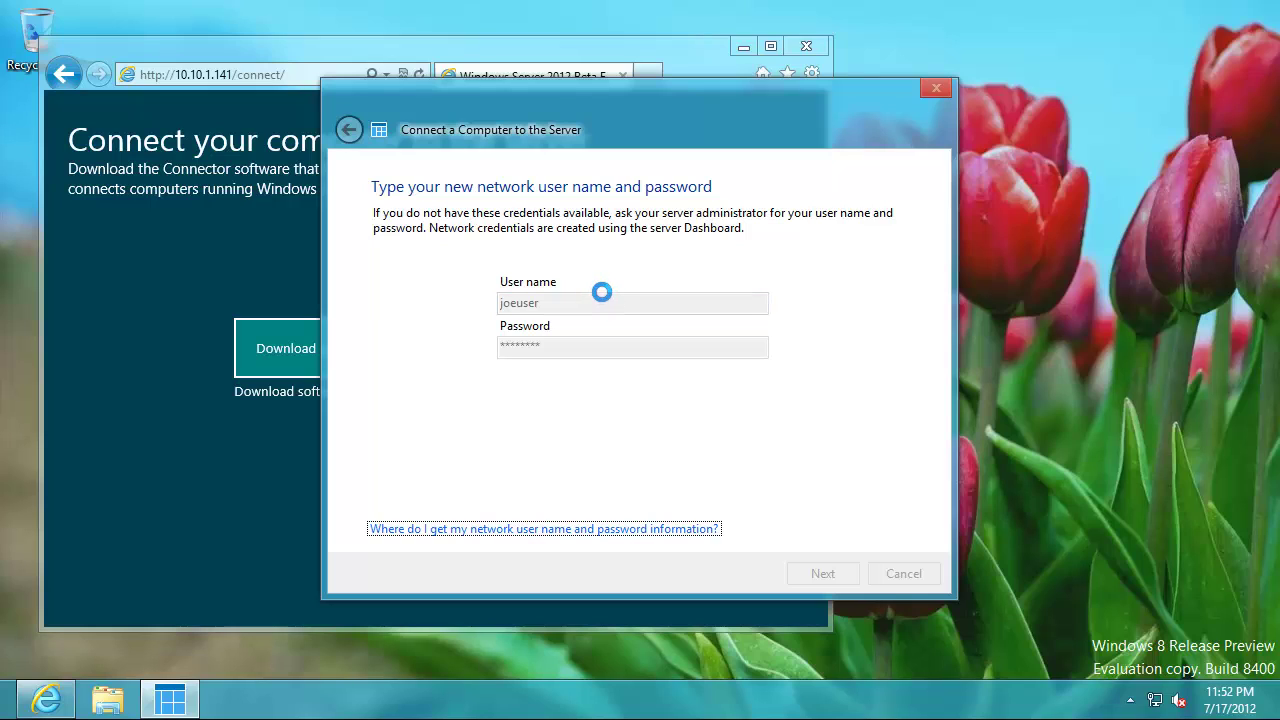
pyautogui.click(820, 45)
pyautogui.click(880, 578)
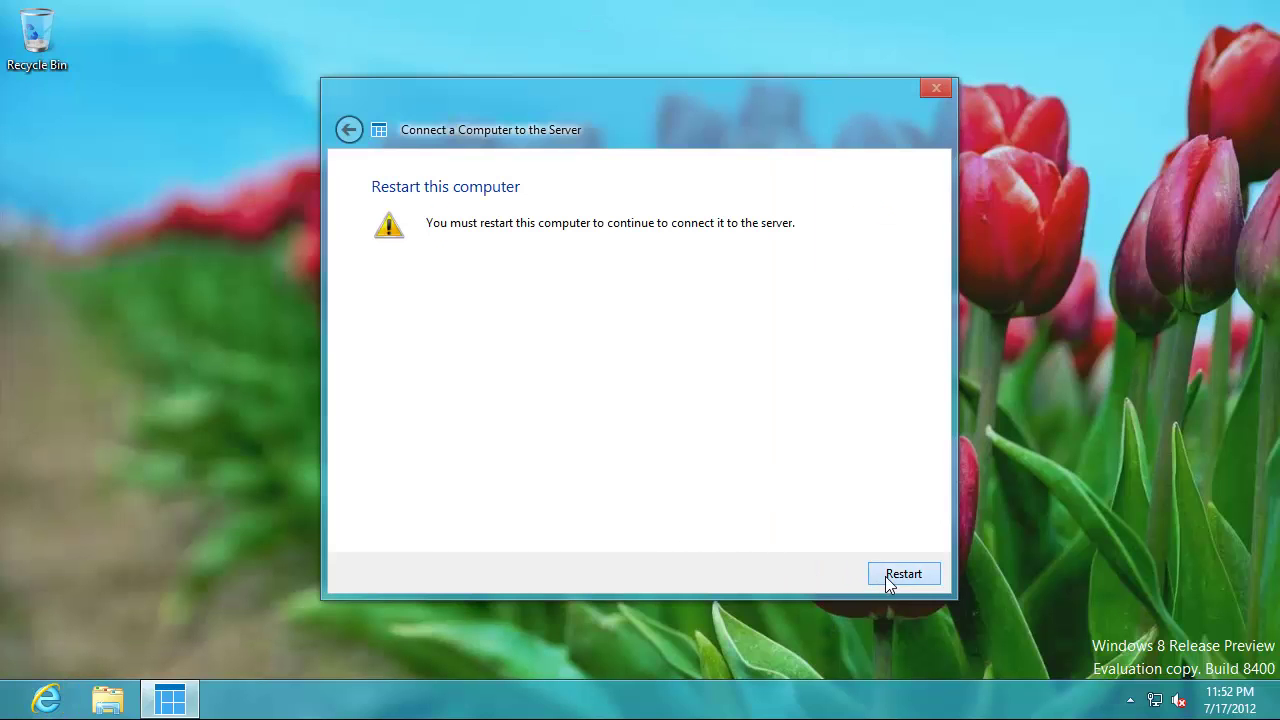
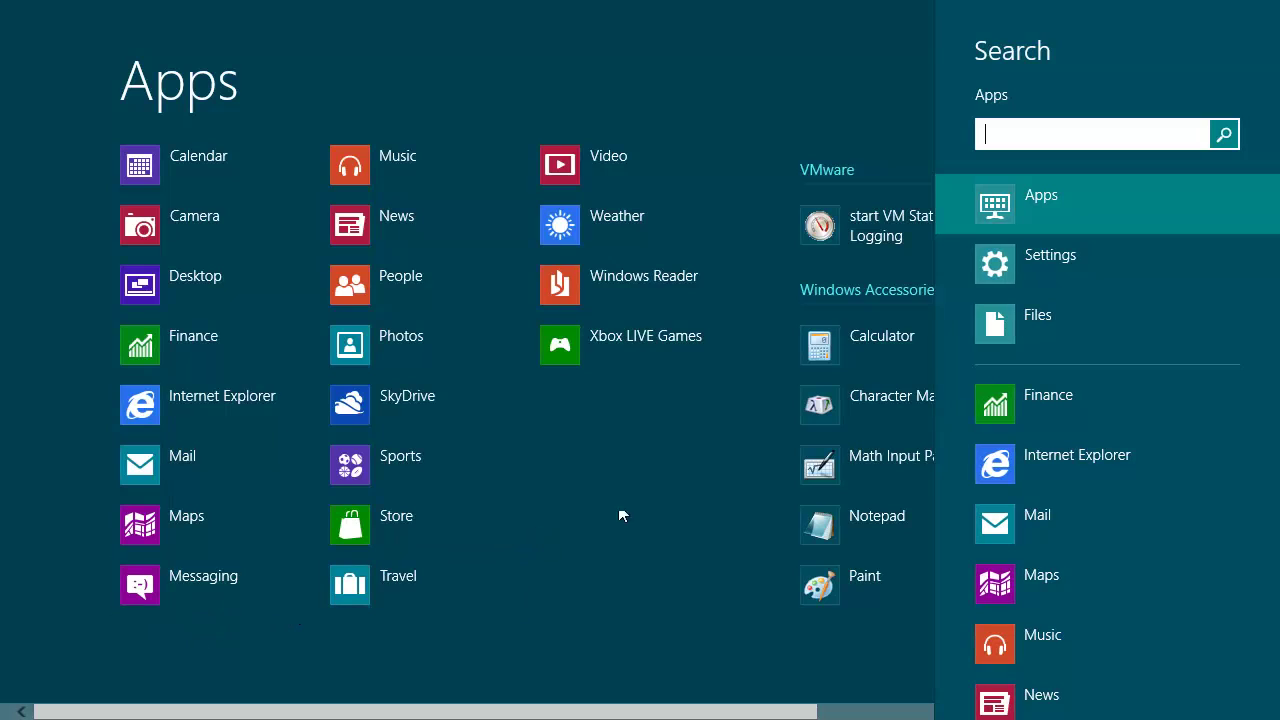
# - Search settings for 'users' to view the PC settings Users page, then go to the desktop
pyautogui.click(1028, 270)
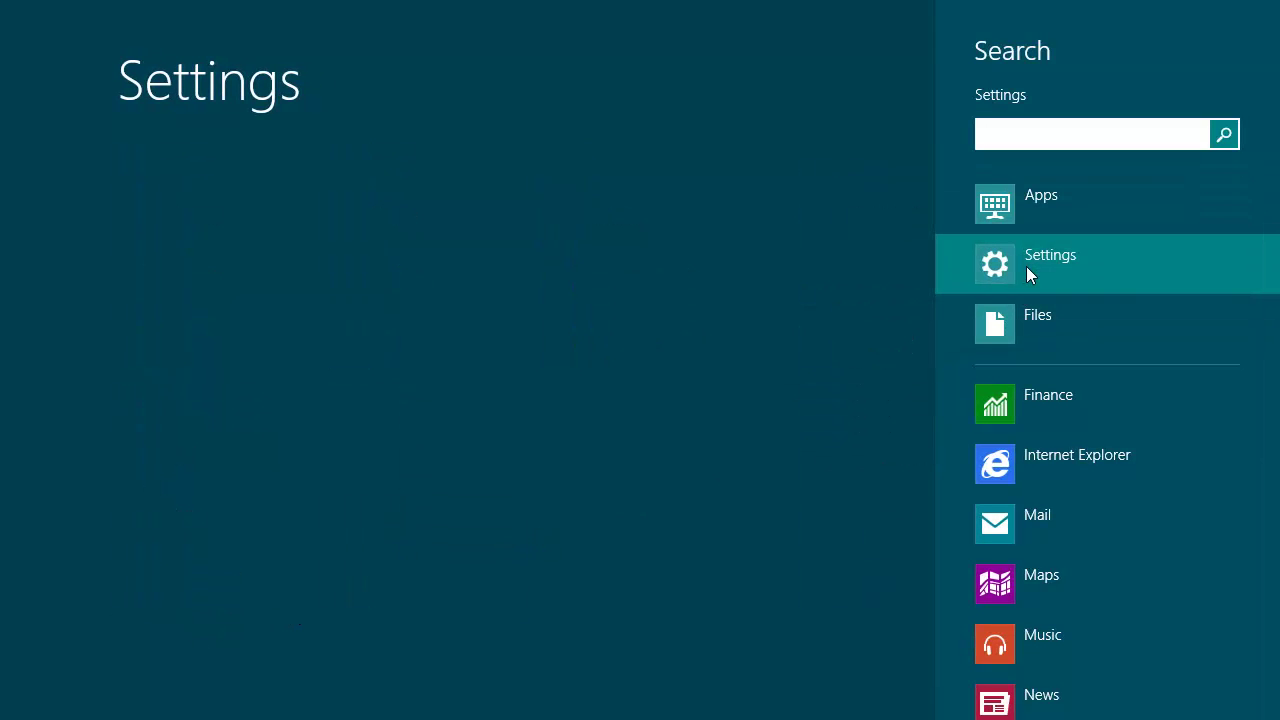
pyautogui.write('users')
pyautogui.press('Return')
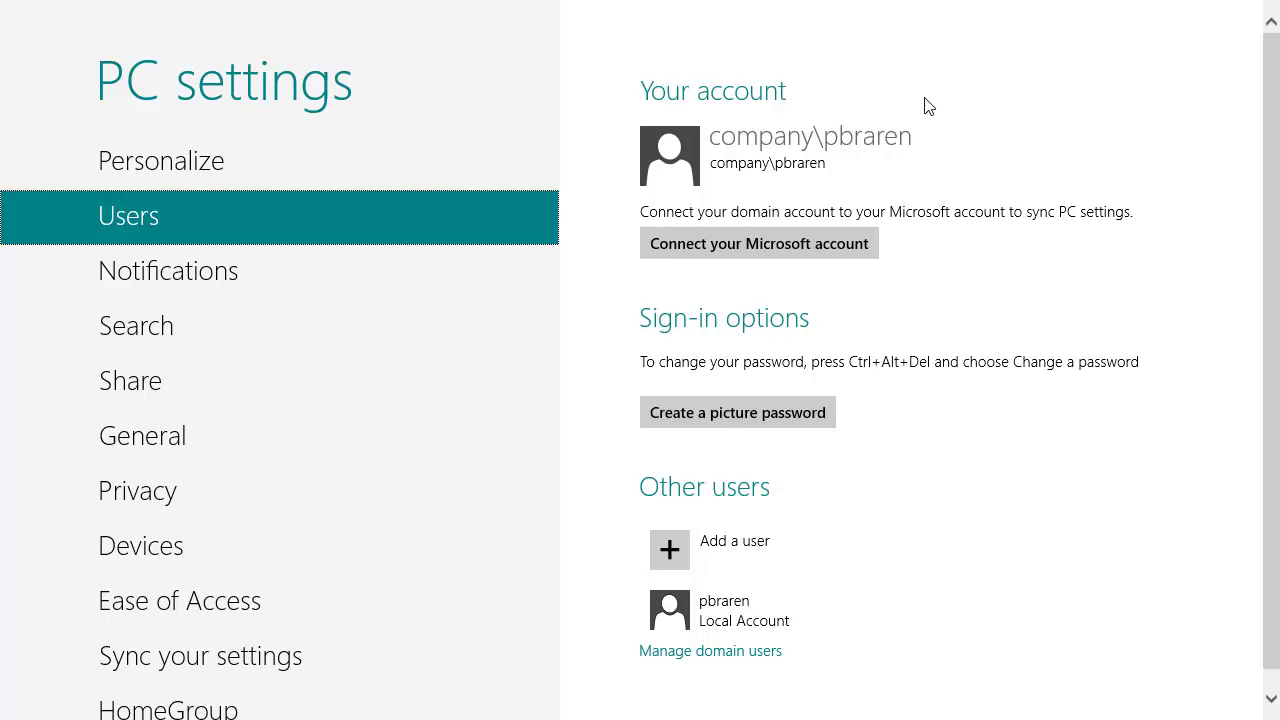
pyautogui.press('super')
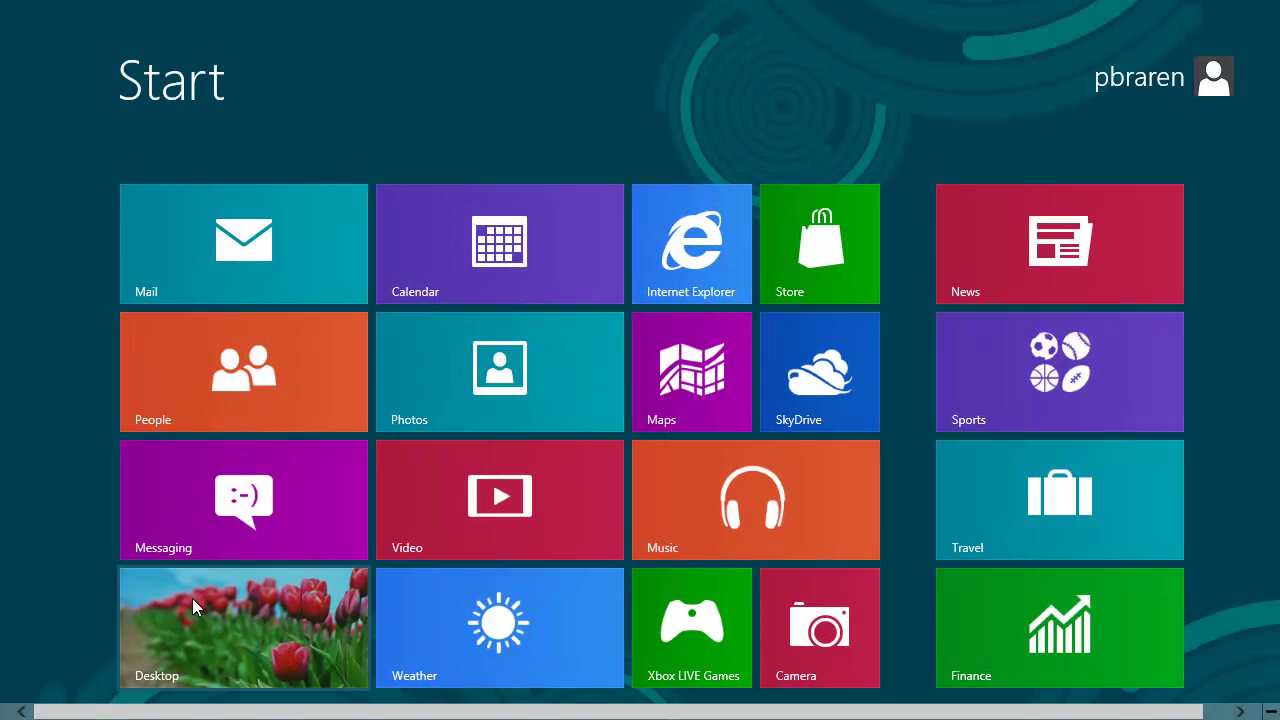
pyautogui.click(194, 632)
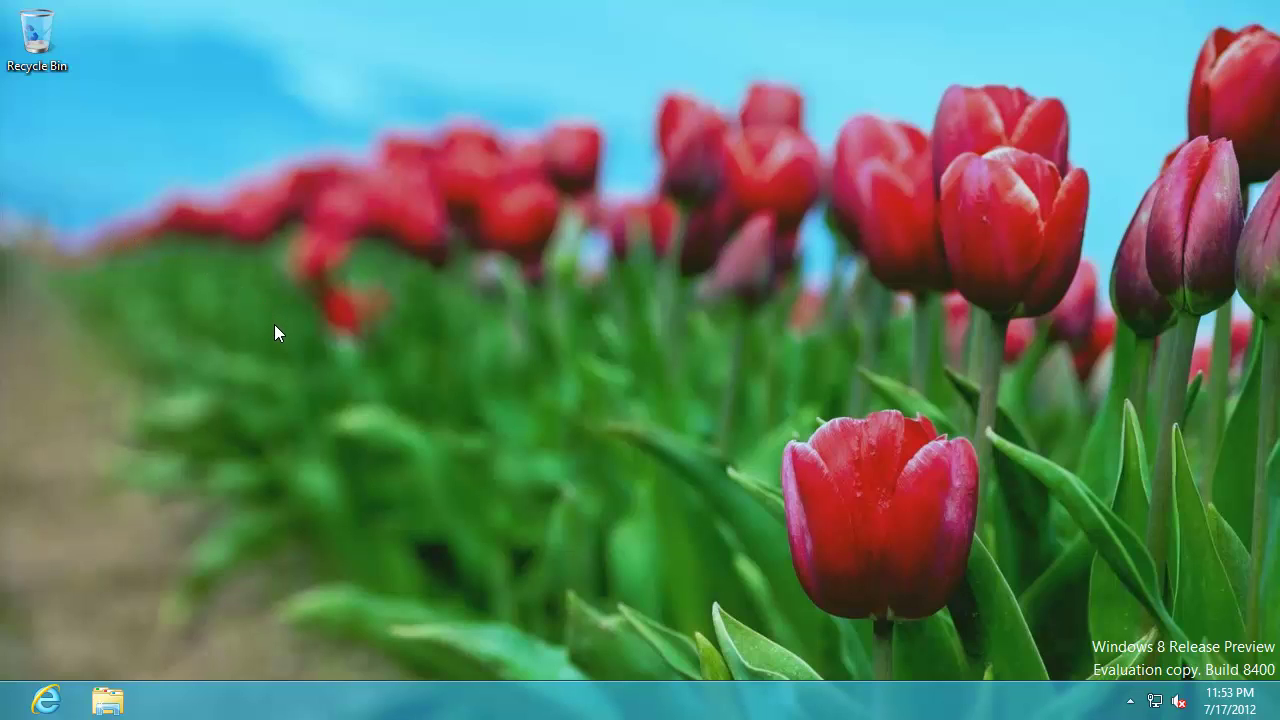
# - Open Computer's System properties from File Explorer and move the System window to the top-left
pyautogui.click(1130, 701)
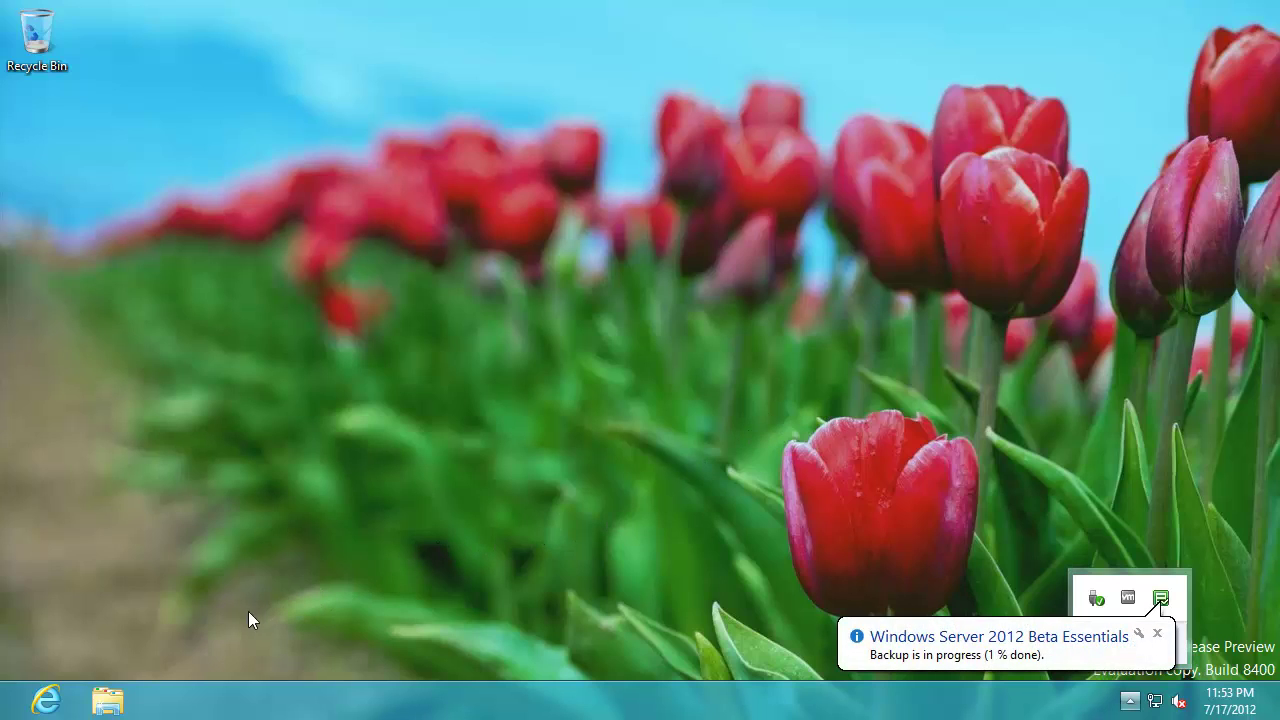
pyautogui.click(108, 700)
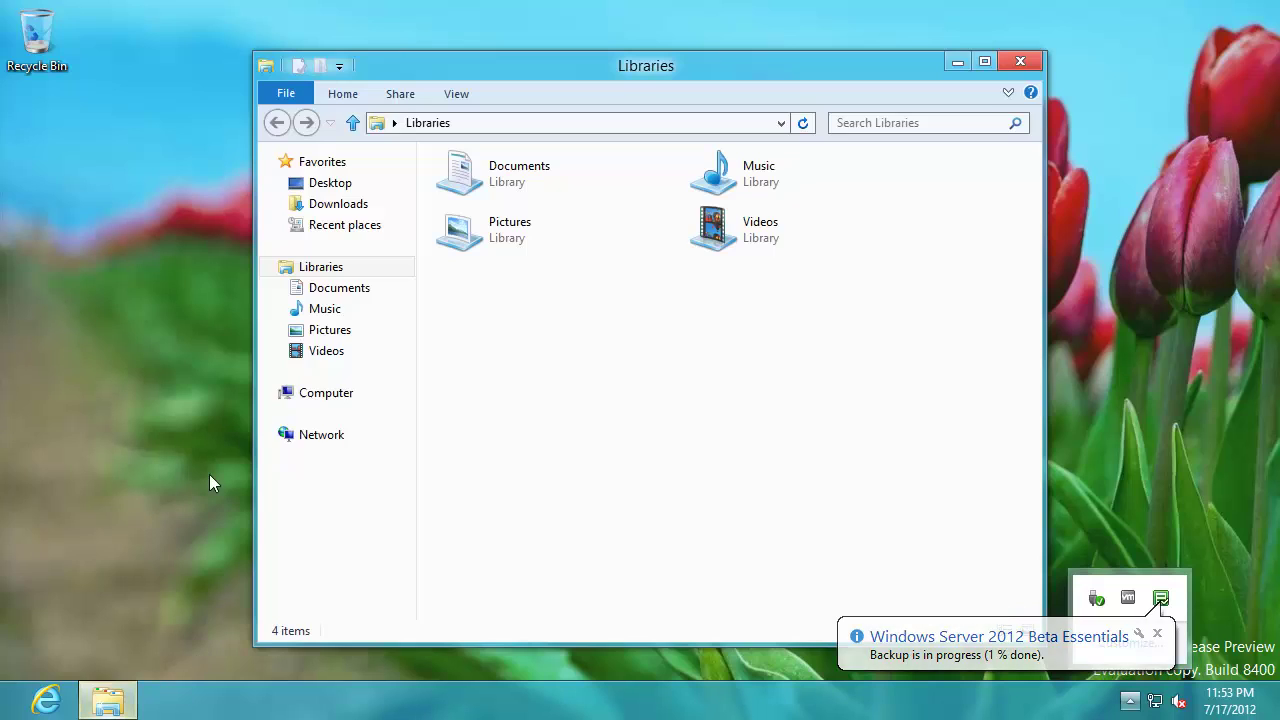
pyautogui.rightClick(316, 394)
pyautogui.click(416, 635)
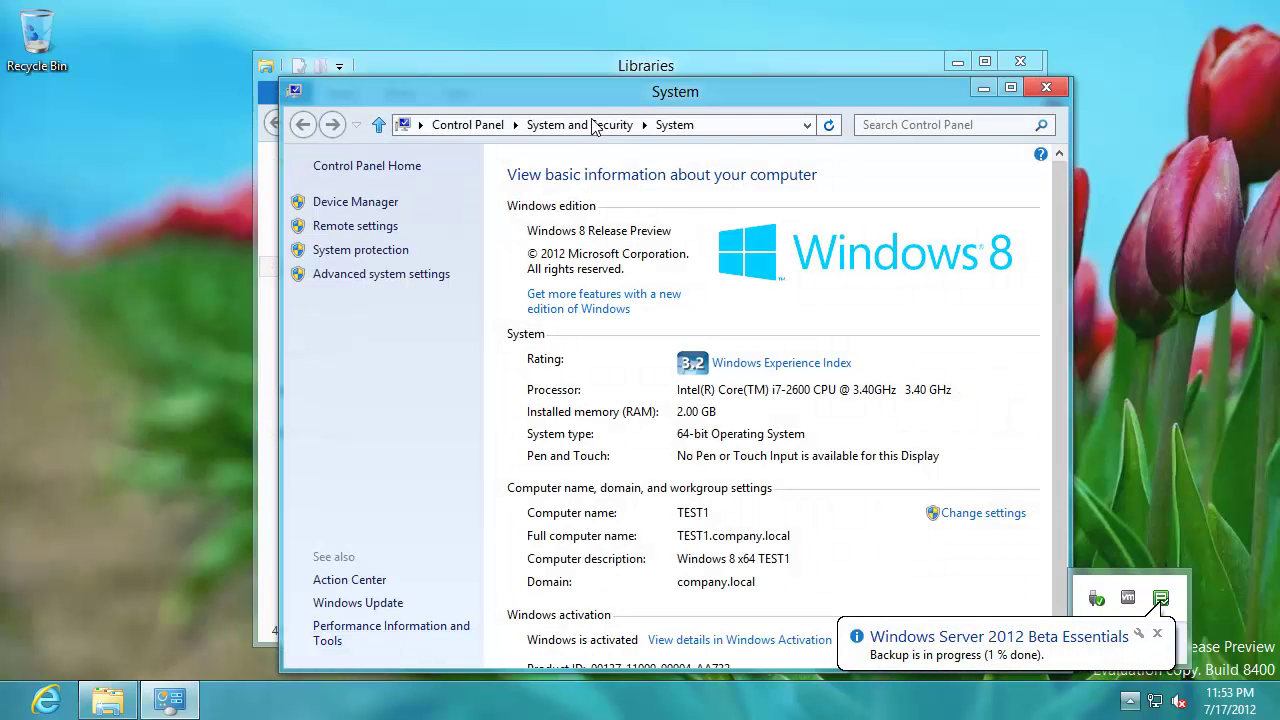
pyautogui.moveTo(591, 98); pyautogui.dragTo(350, 38)
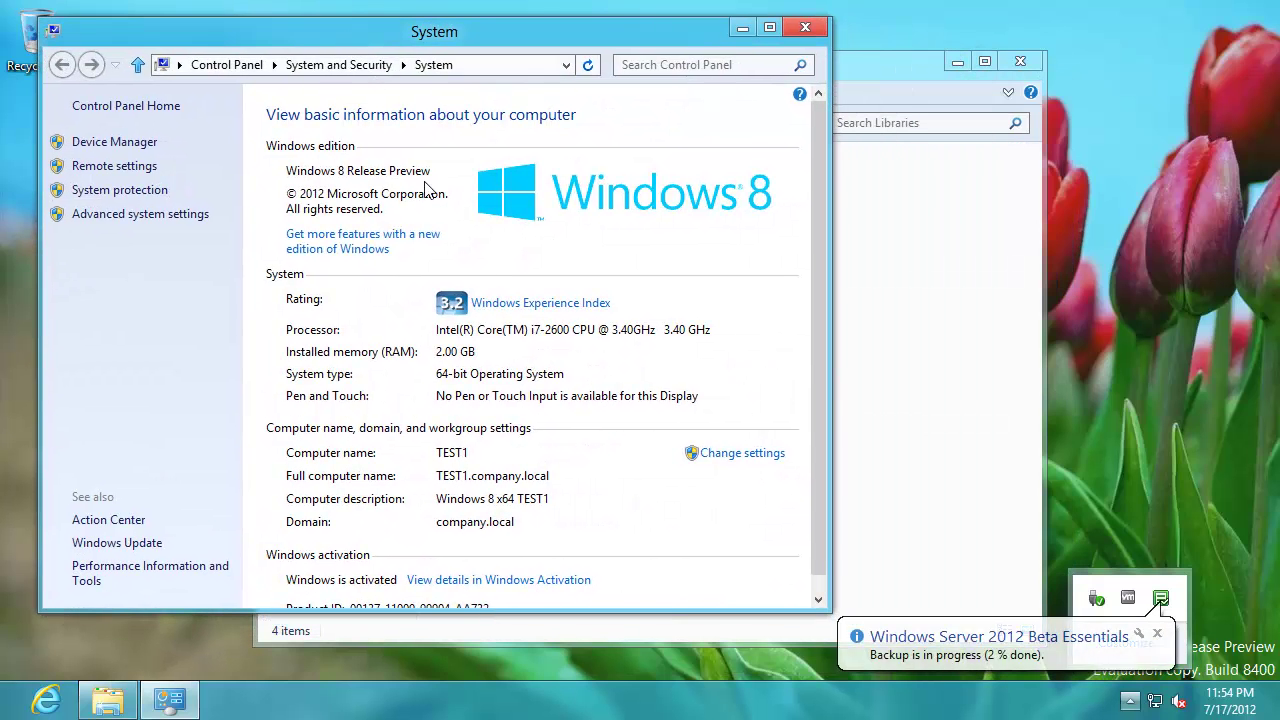
# - Switch TEST1's membership from the company.local domain to workgroup WORKGROUP
pyautogui.click(742, 455)
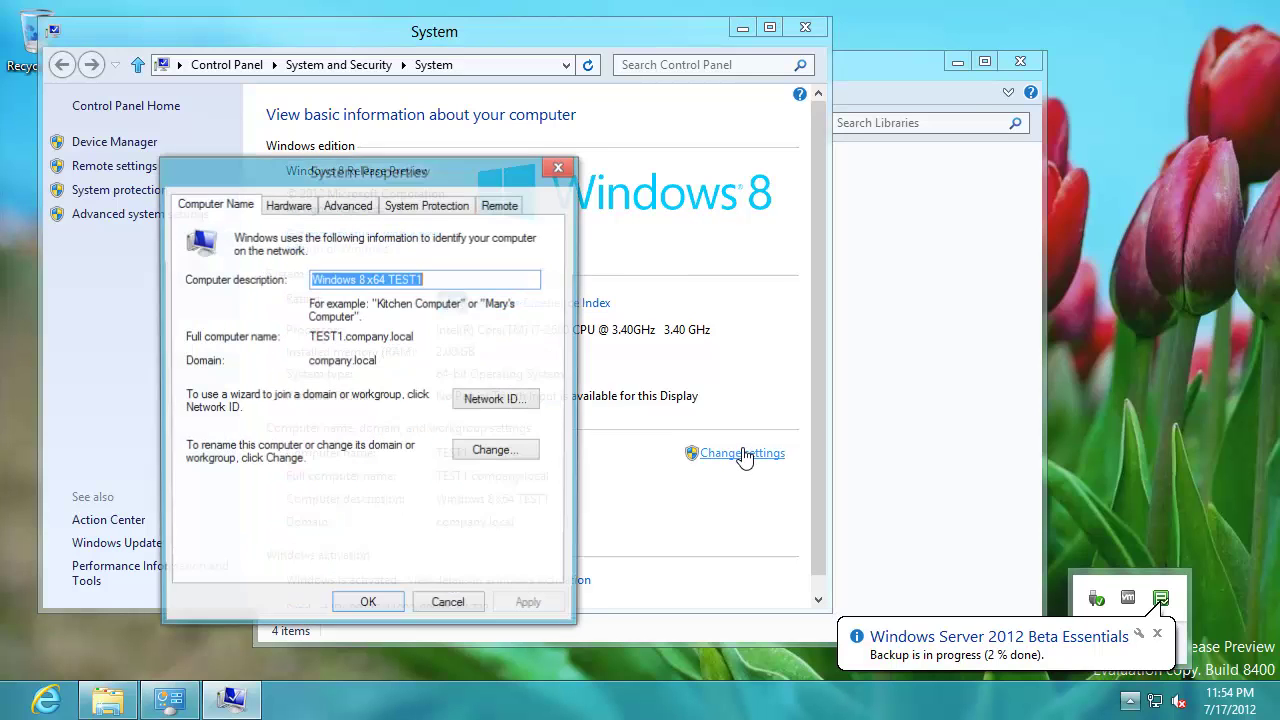
pyautogui.click(492, 452)
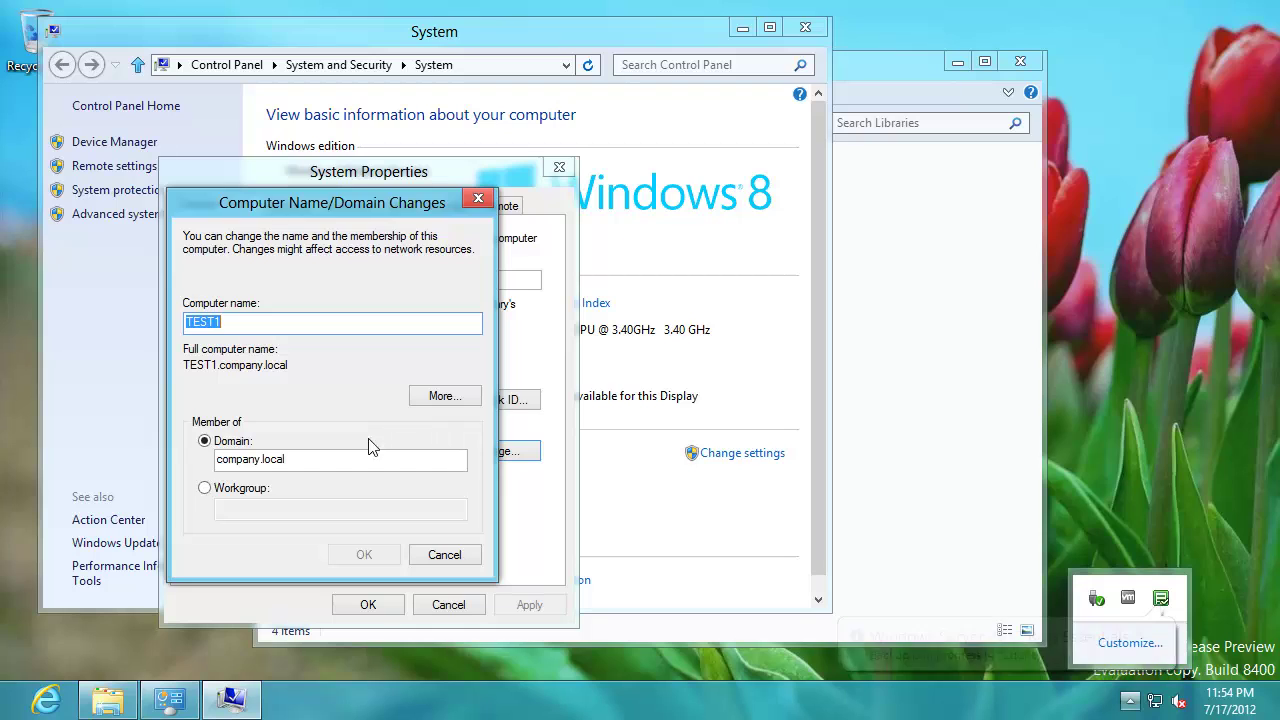
pyautogui.click(204, 488)
pyautogui.click(257, 515)
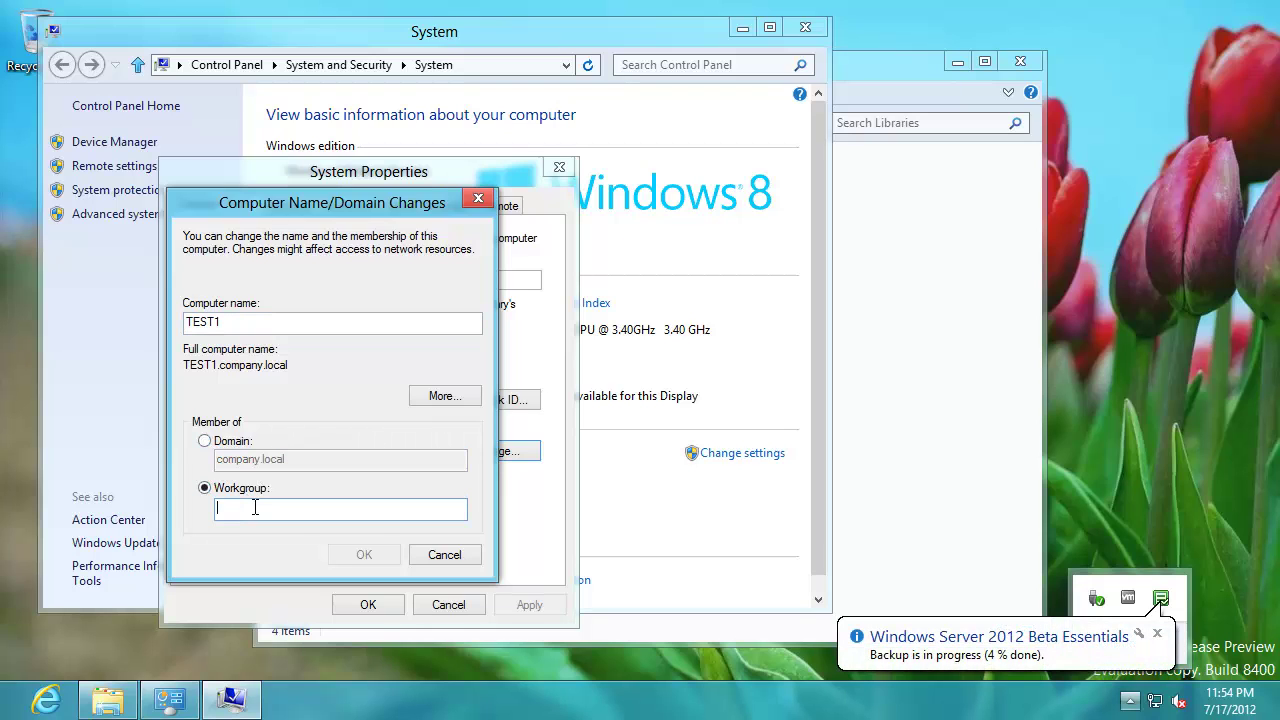
pyautogui.write('WORKGROUP')
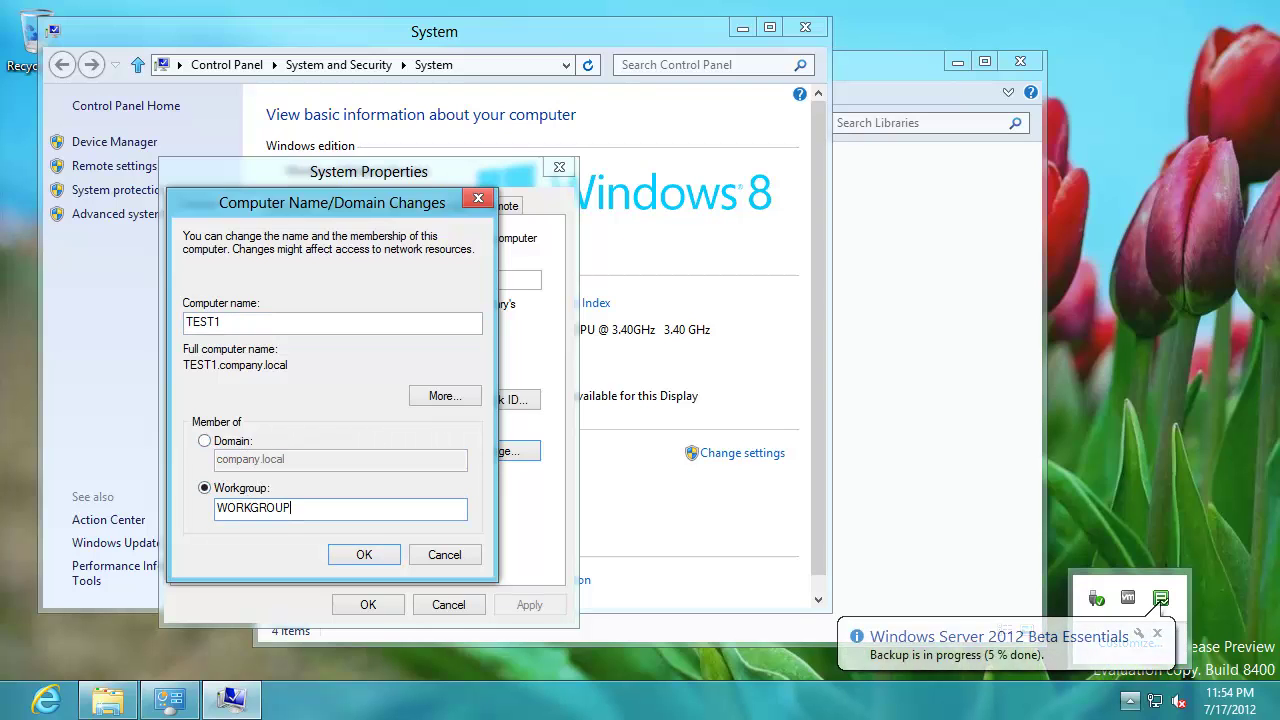
pyautogui.click(225, 320)
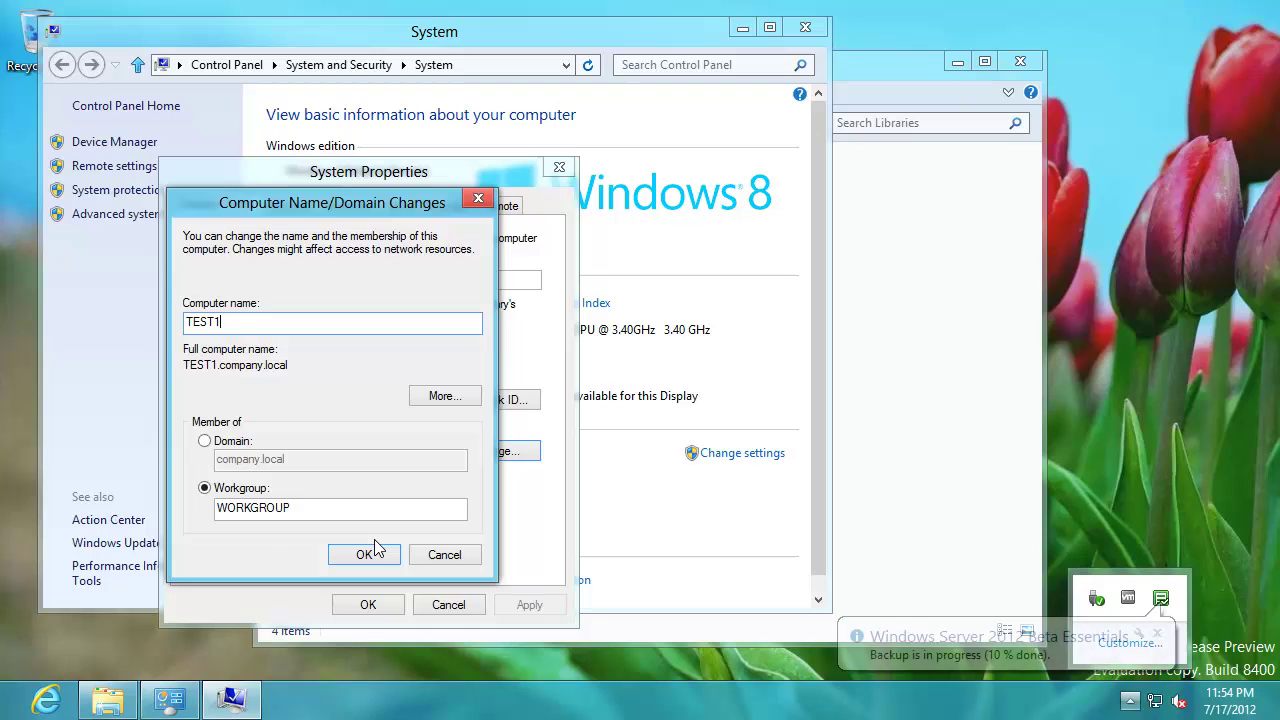
# - Open Personalization from the desktop and apply the Nature theme
pyautogui.rightClick(1073, 365)
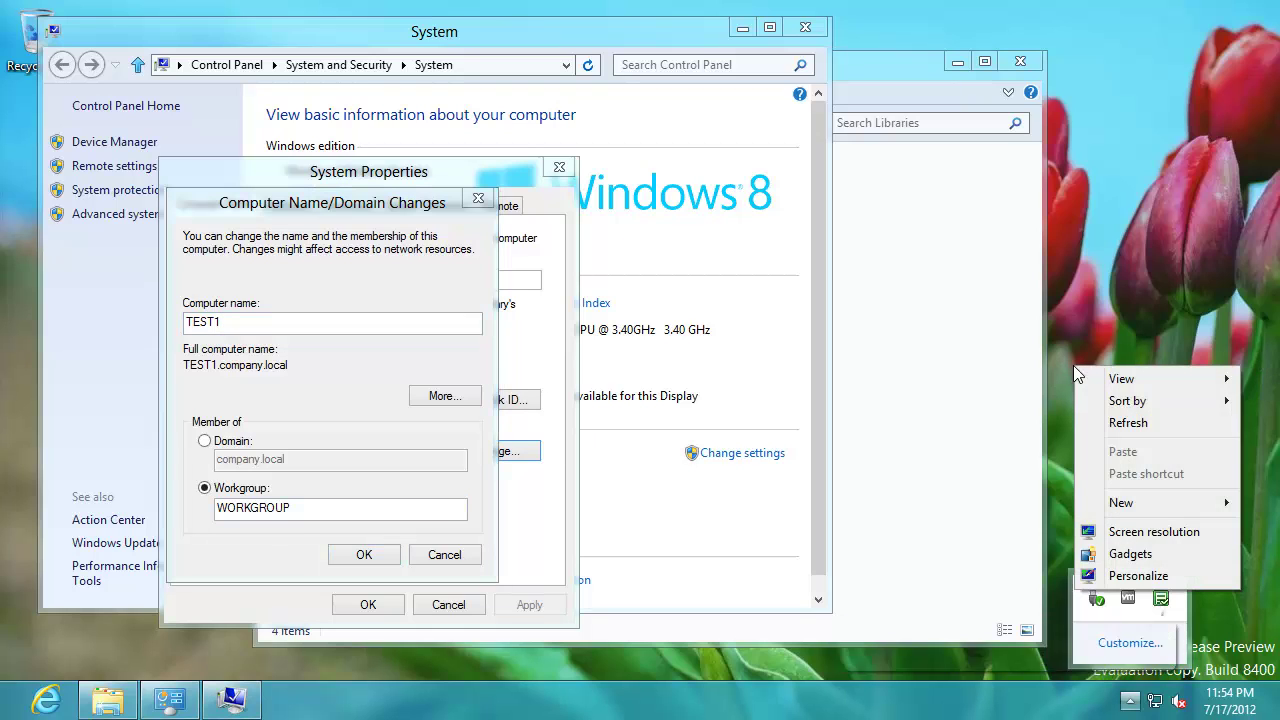
pyautogui.click(1126, 578)
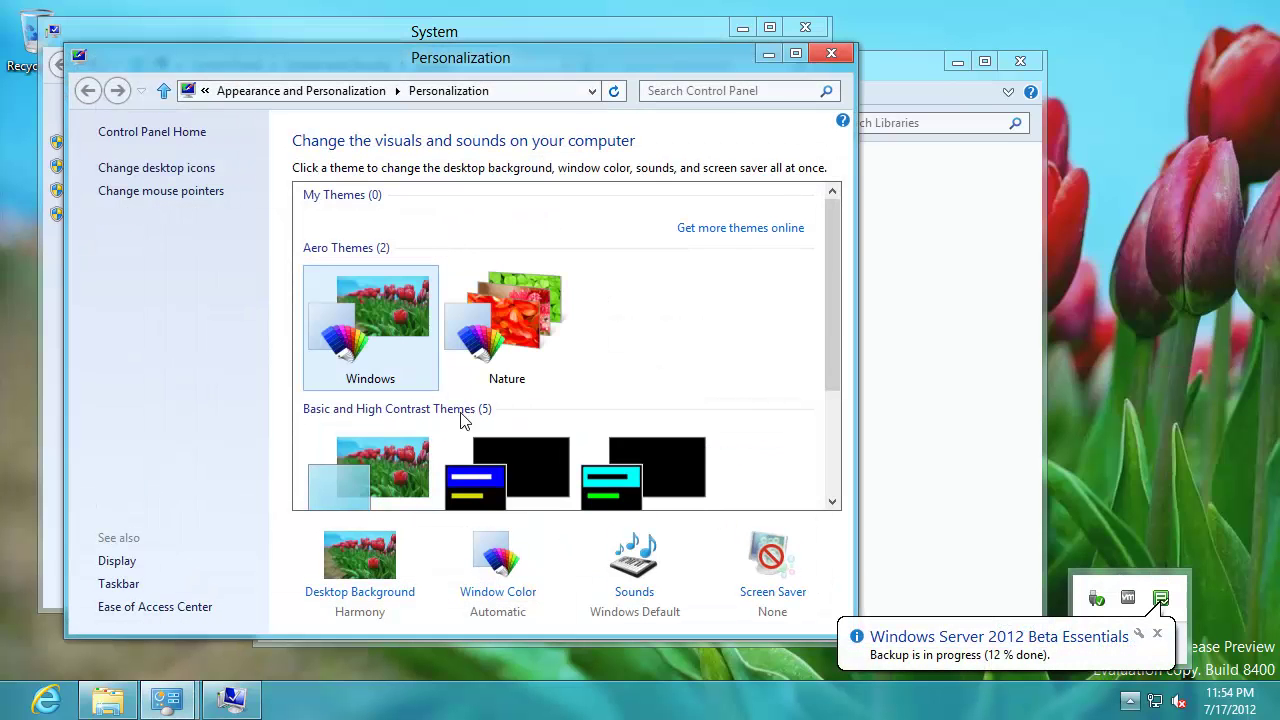
pyautogui.click(832, 412)
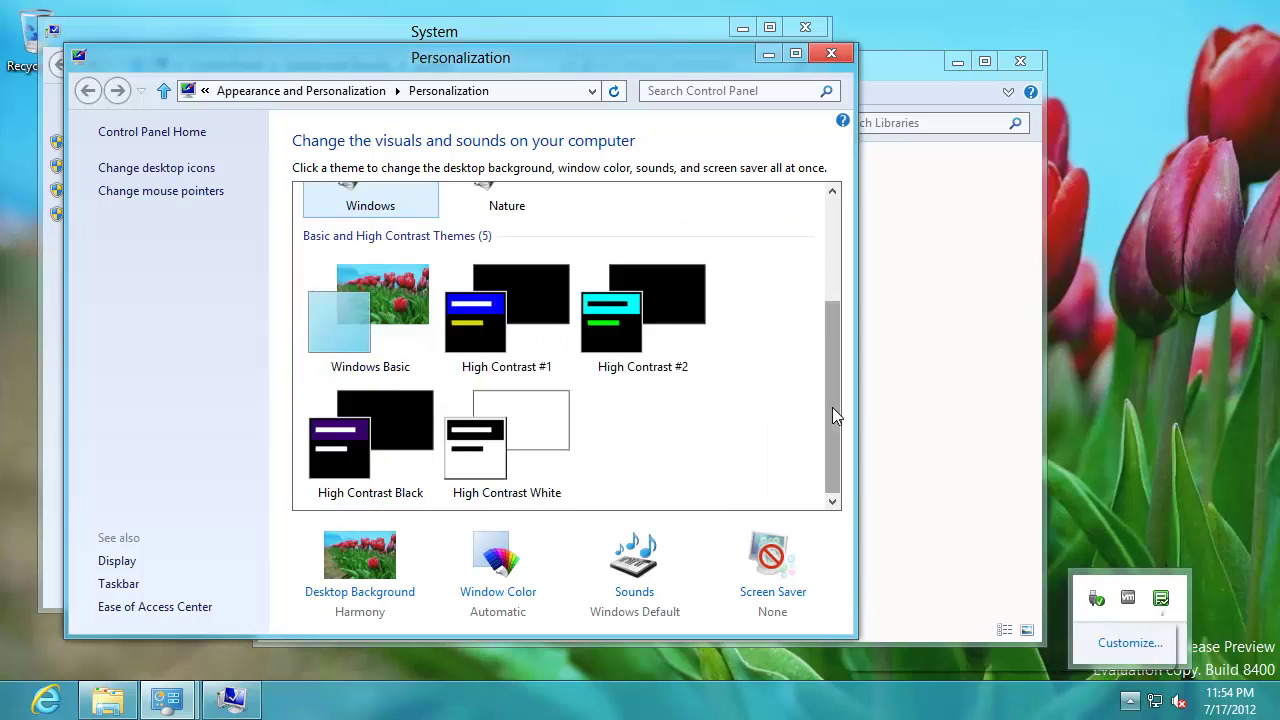
pyautogui.moveTo(832, 407); pyautogui.dragTo(833, 252)
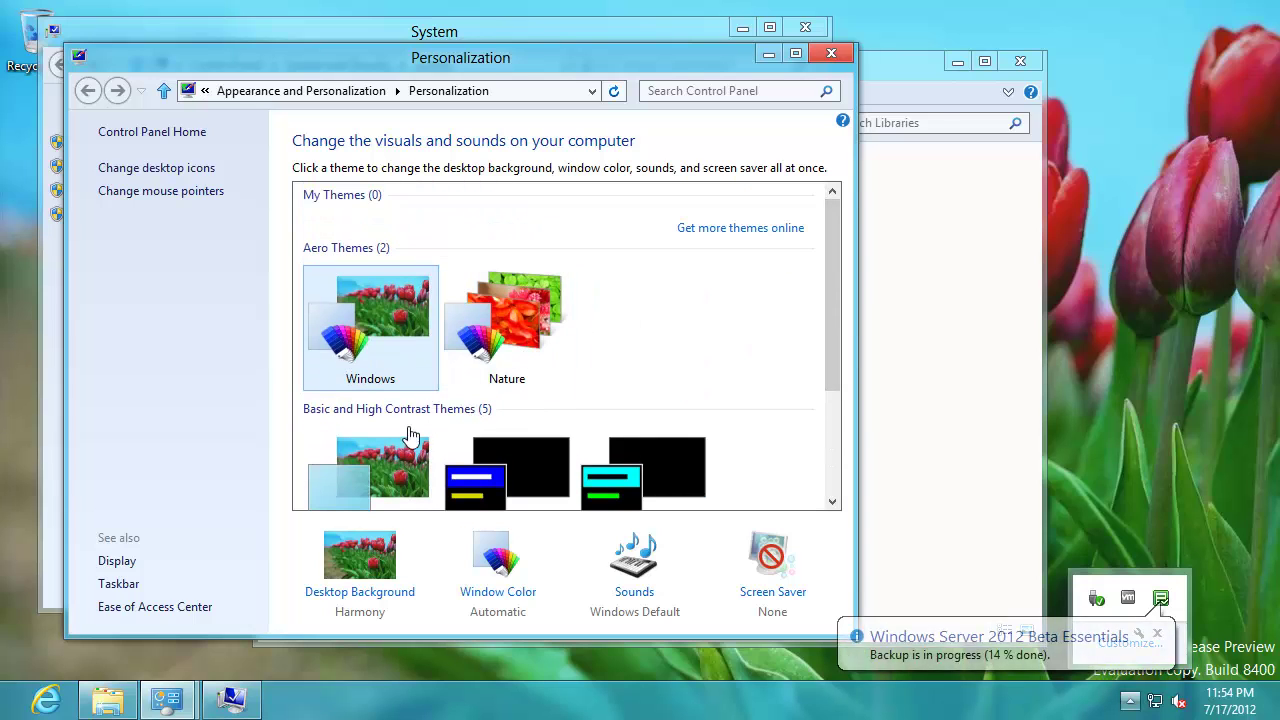
pyautogui.click(515, 330)
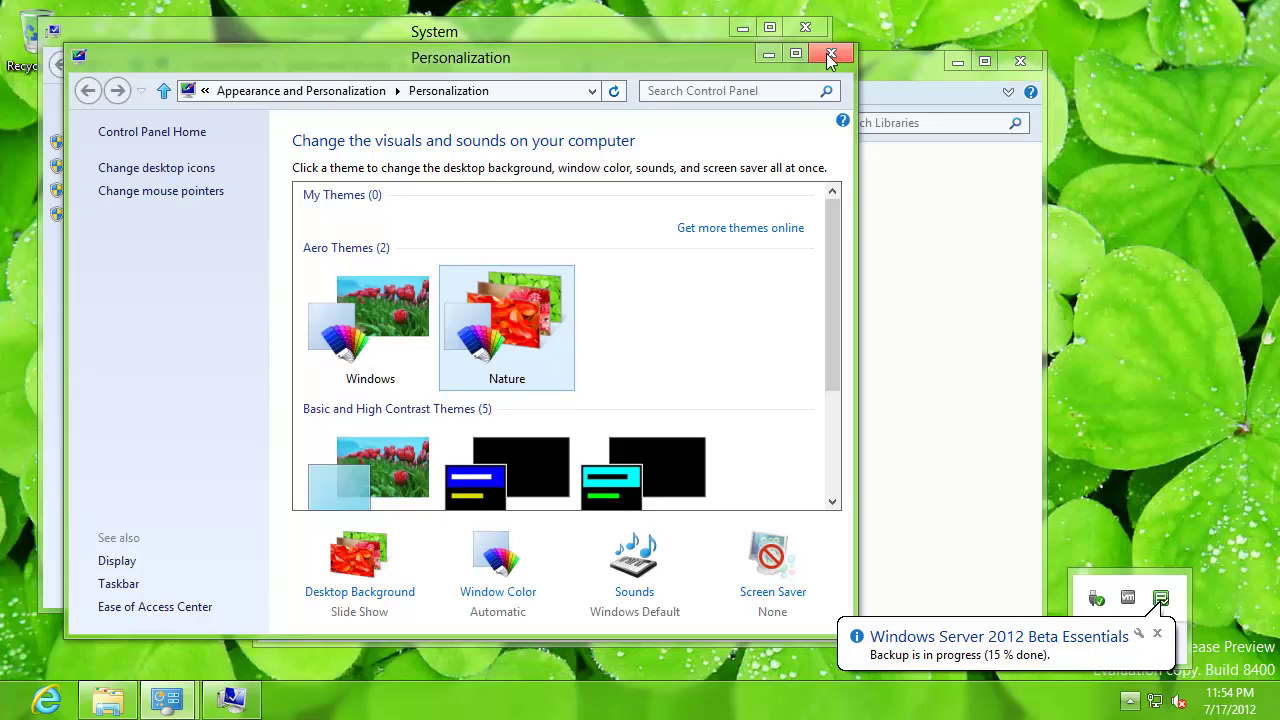
pyautogui.click(835, 456)
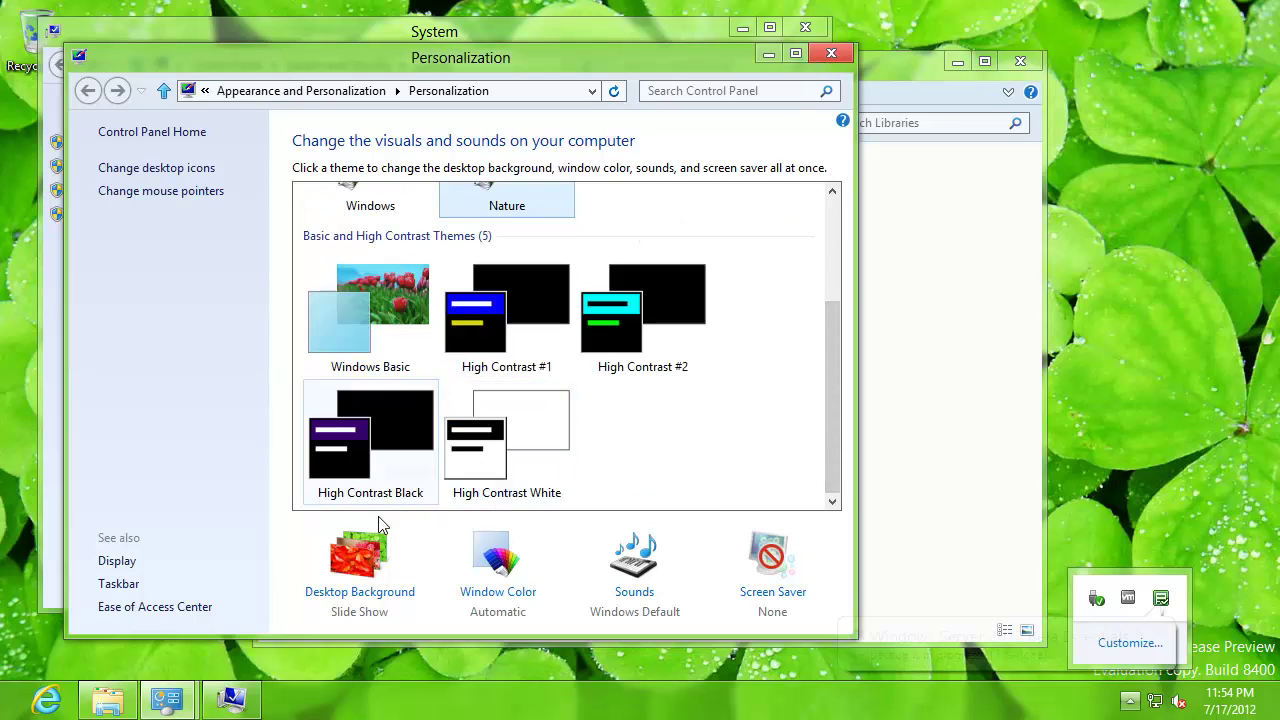
# - Browse the Desktop Background picture locations, cancel, and switch back to the Windows theme
pyautogui.click(357, 550)
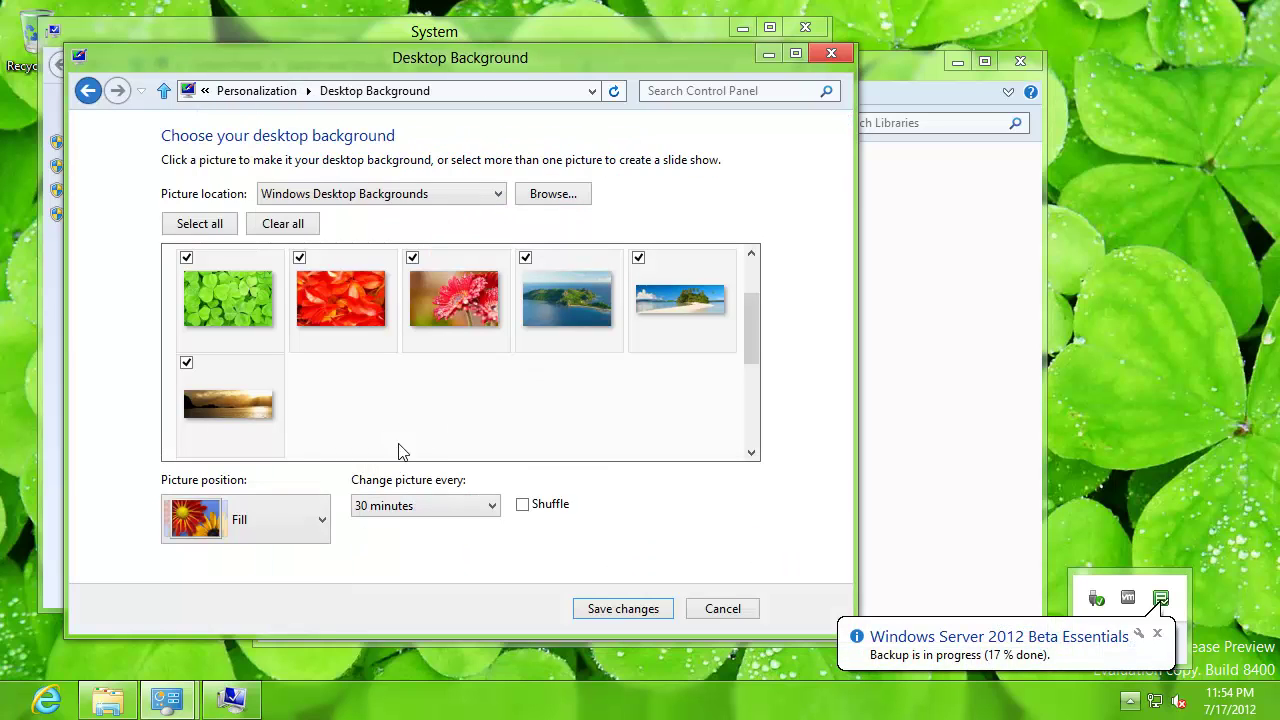
pyautogui.click(347, 198)
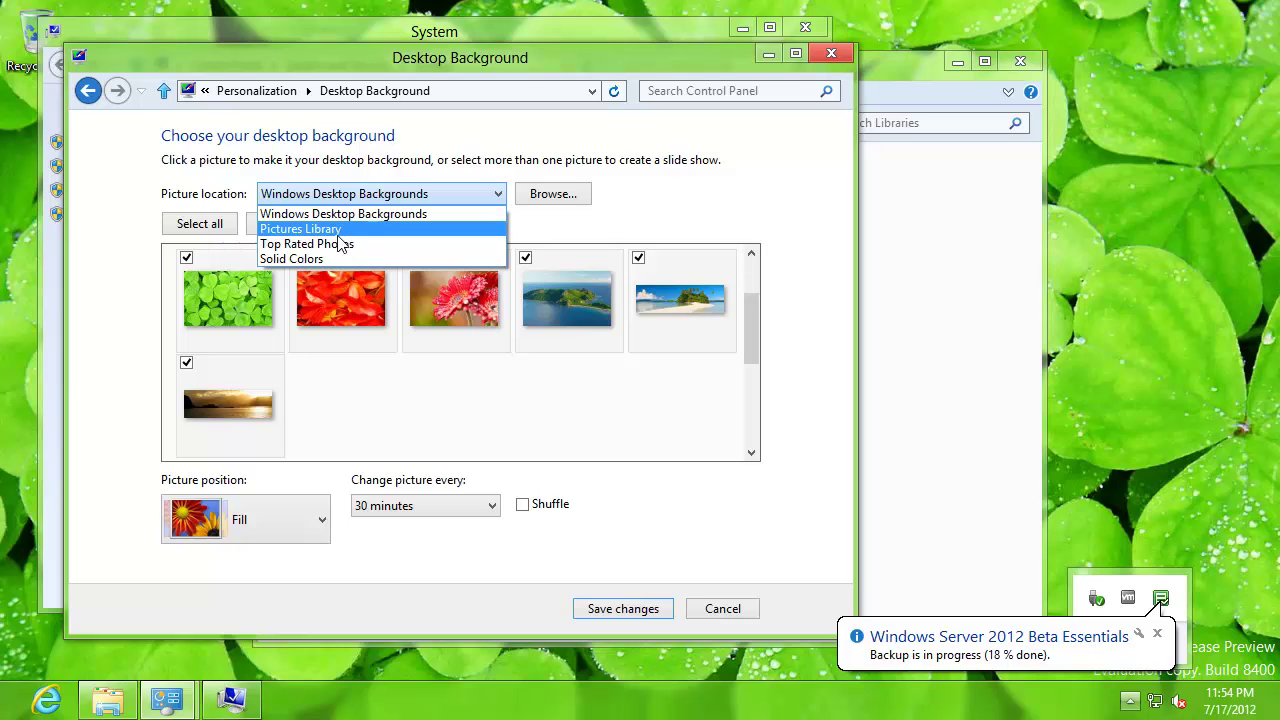
pyautogui.click(705, 618)
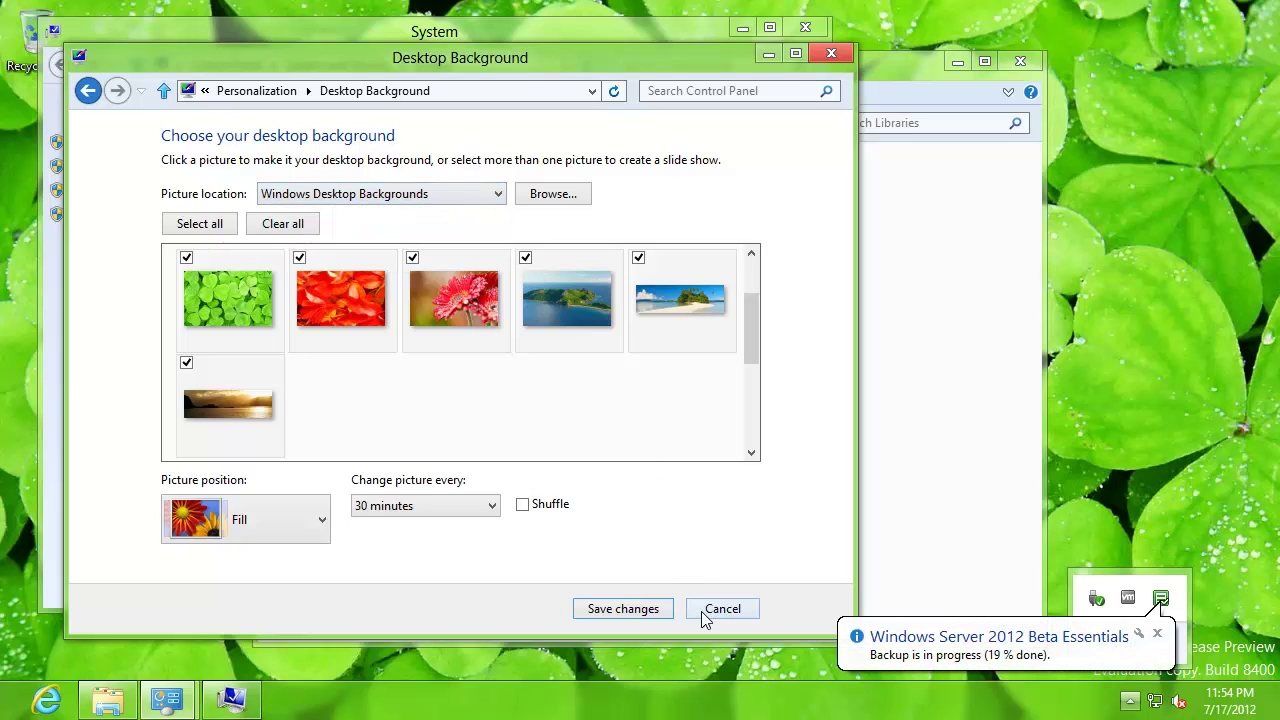
pyautogui.click(722, 609)
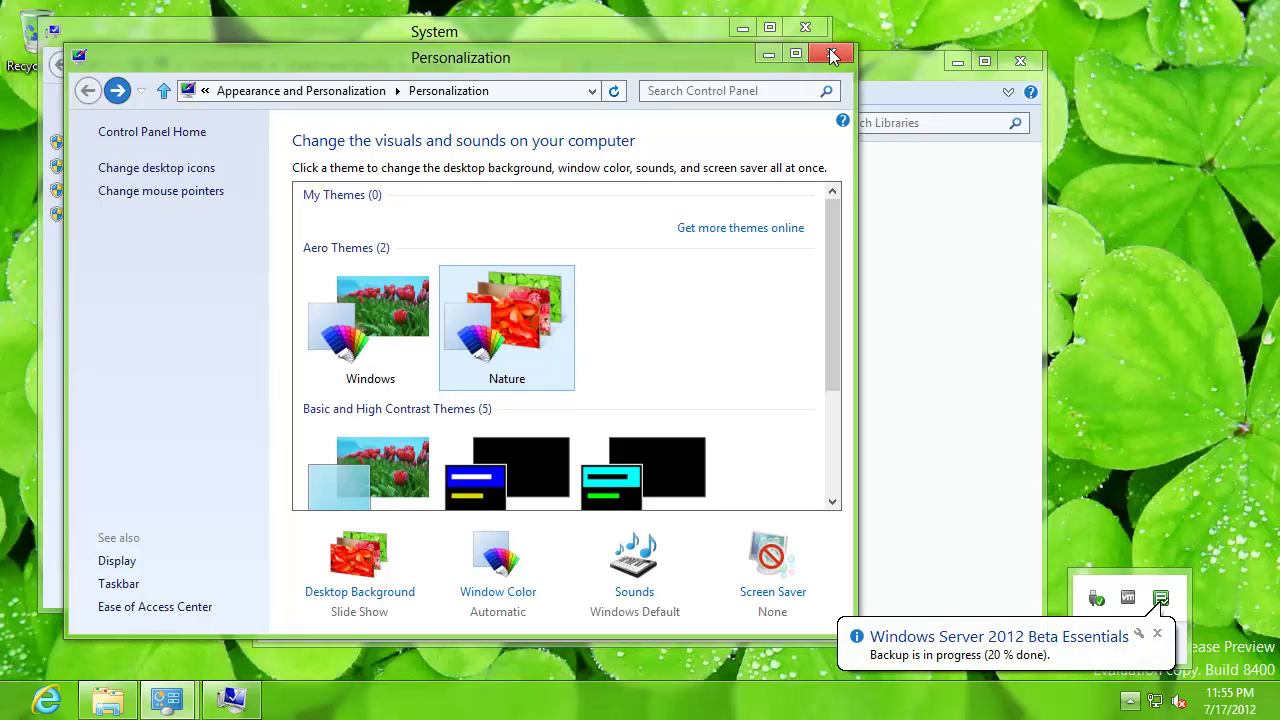
pyautogui.click(371, 326)
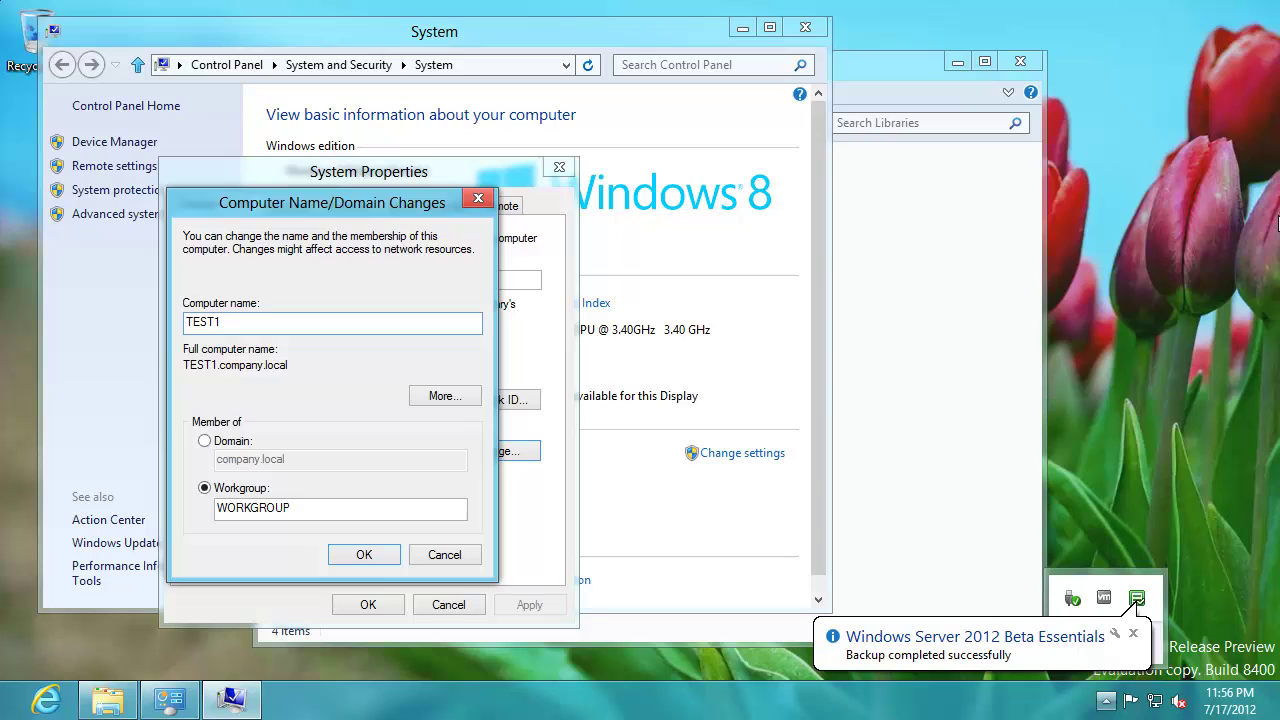
# - Confirm leaving the domain and joining WORKGROUP, acknowledging the welcome and restart notices
pyautogui.click(360, 556)
pyautogui.click(737, 430)
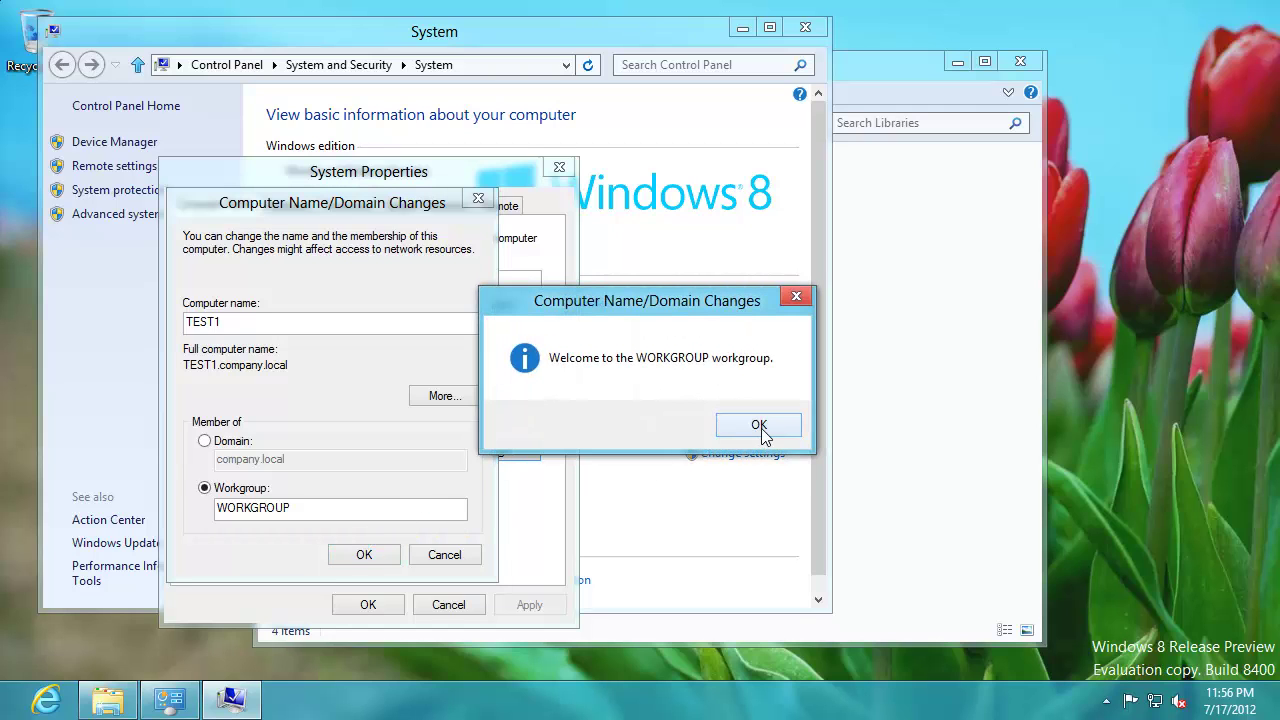
pyautogui.click(759, 425)
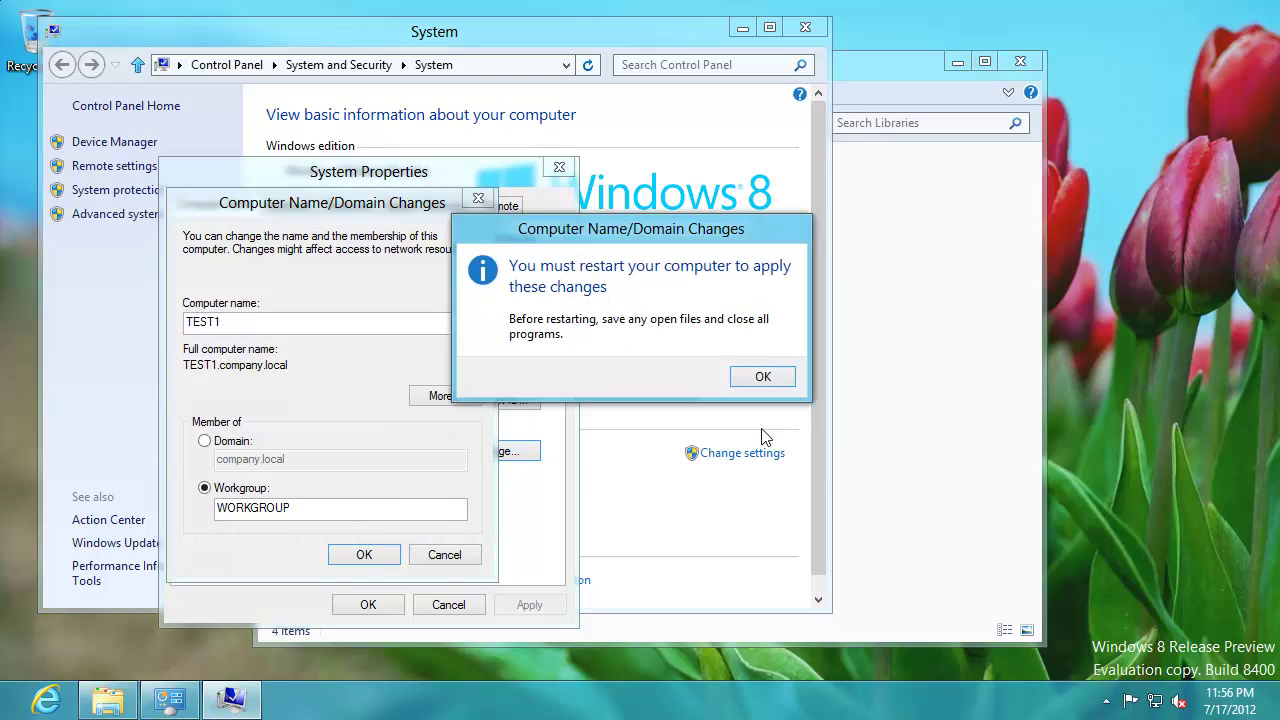
pyautogui.click(764, 377)
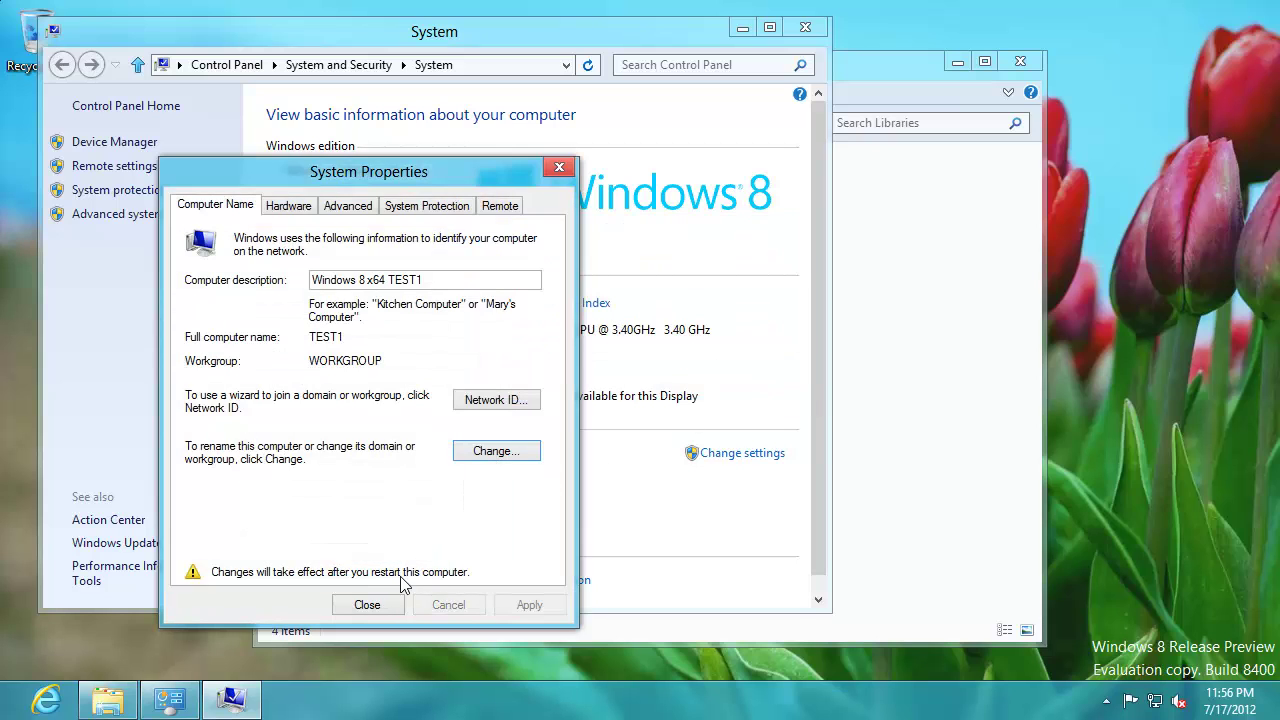
# - Close System Properties, postpone the restart, and close the System window
pyautogui.click(385, 604)
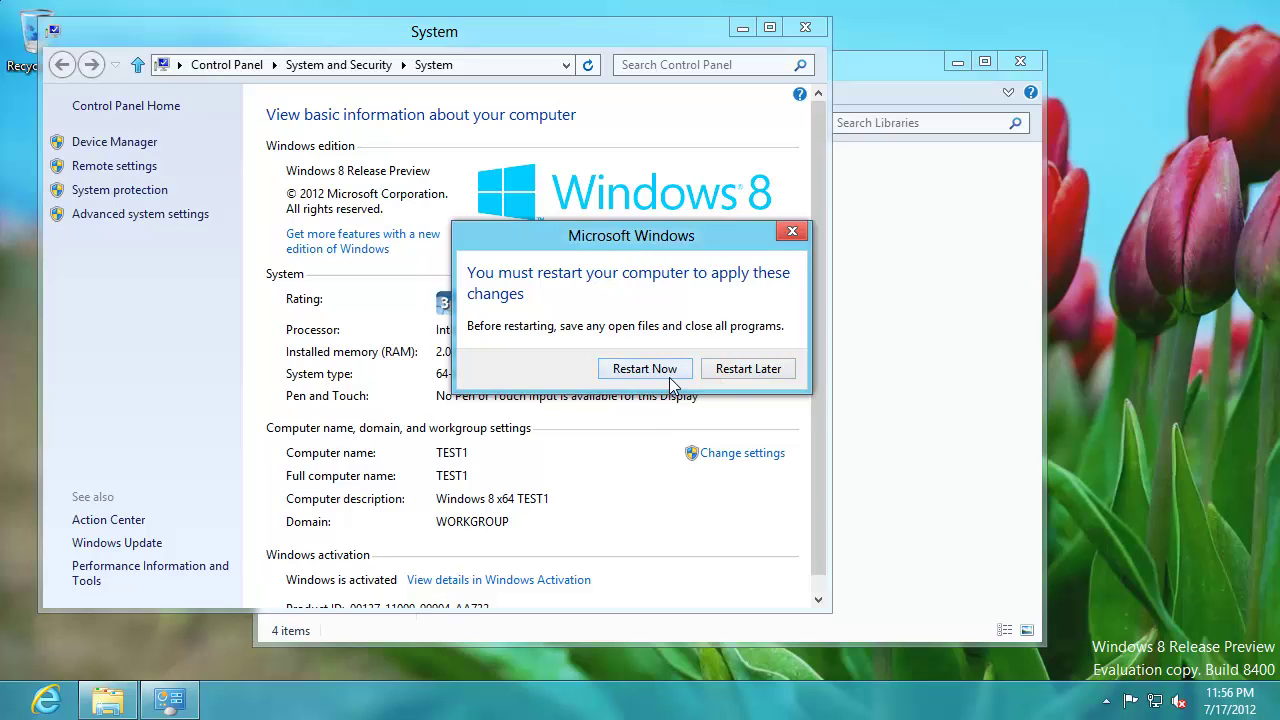
pyautogui.click(731, 372)
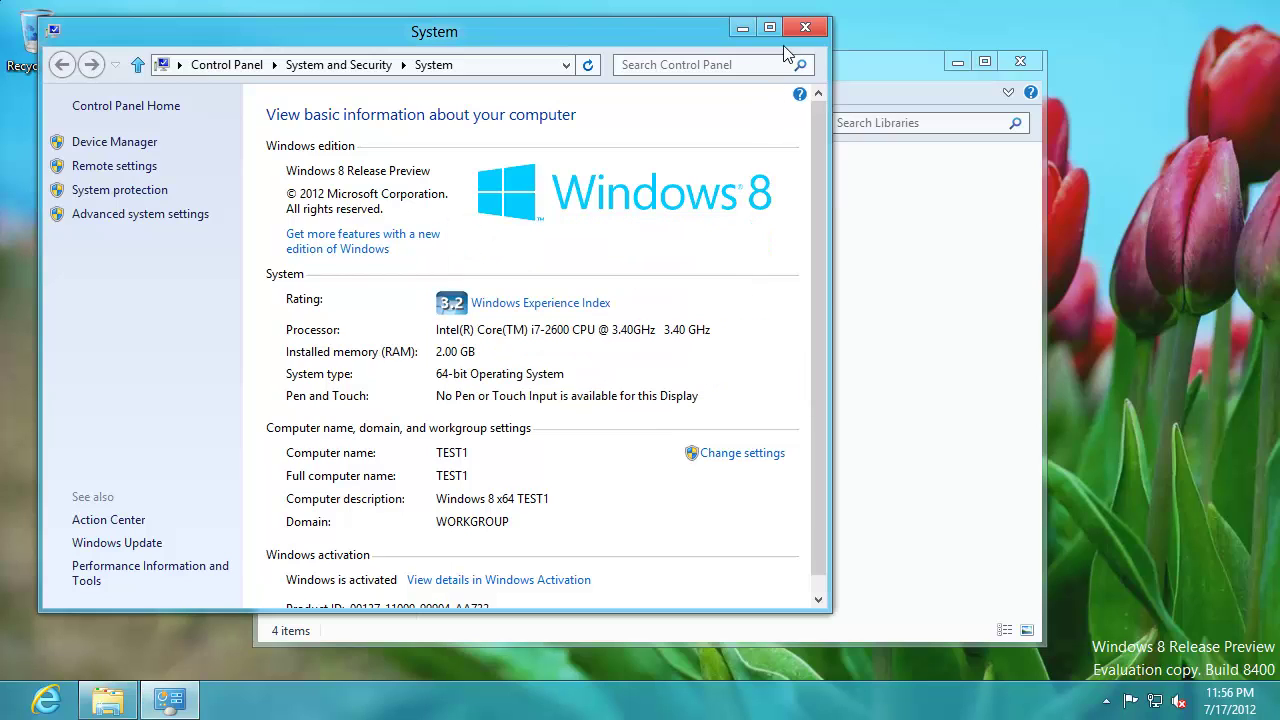
pyautogui.click(805, 27)
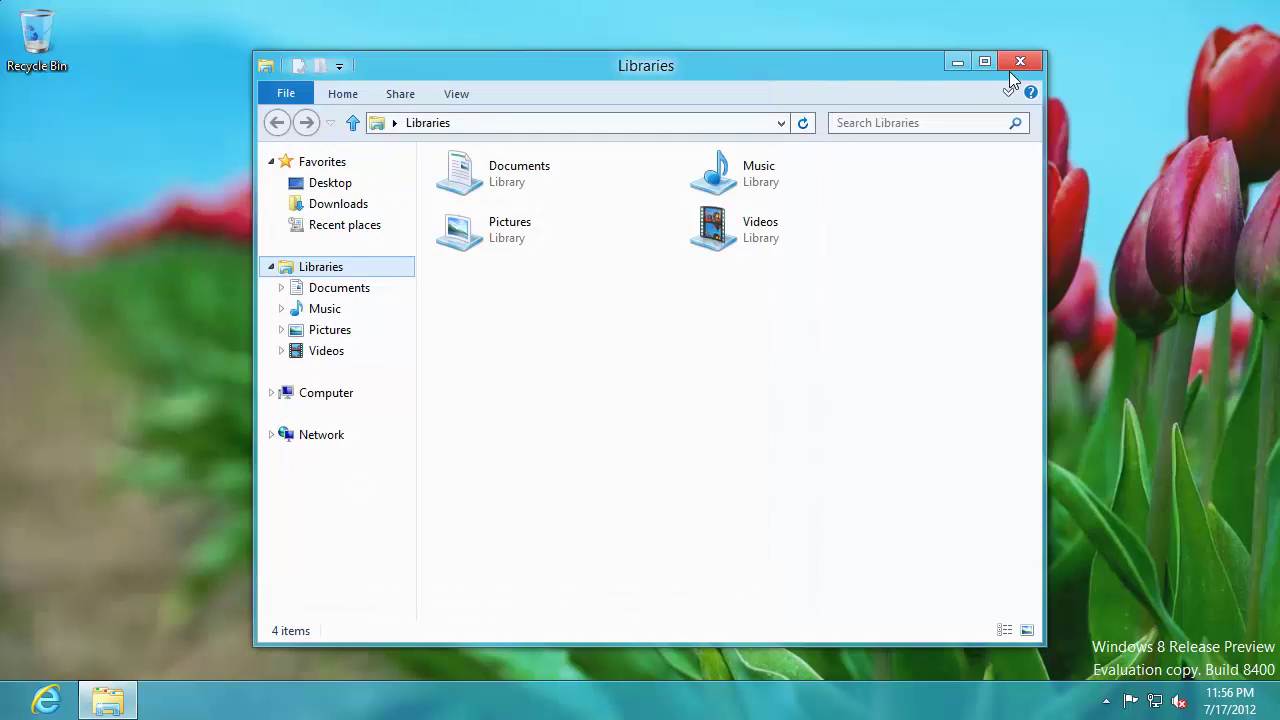
# - Close Libraries and launch NETPLWIZ.EXE from the apps search
pyautogui.click(1019, 63)
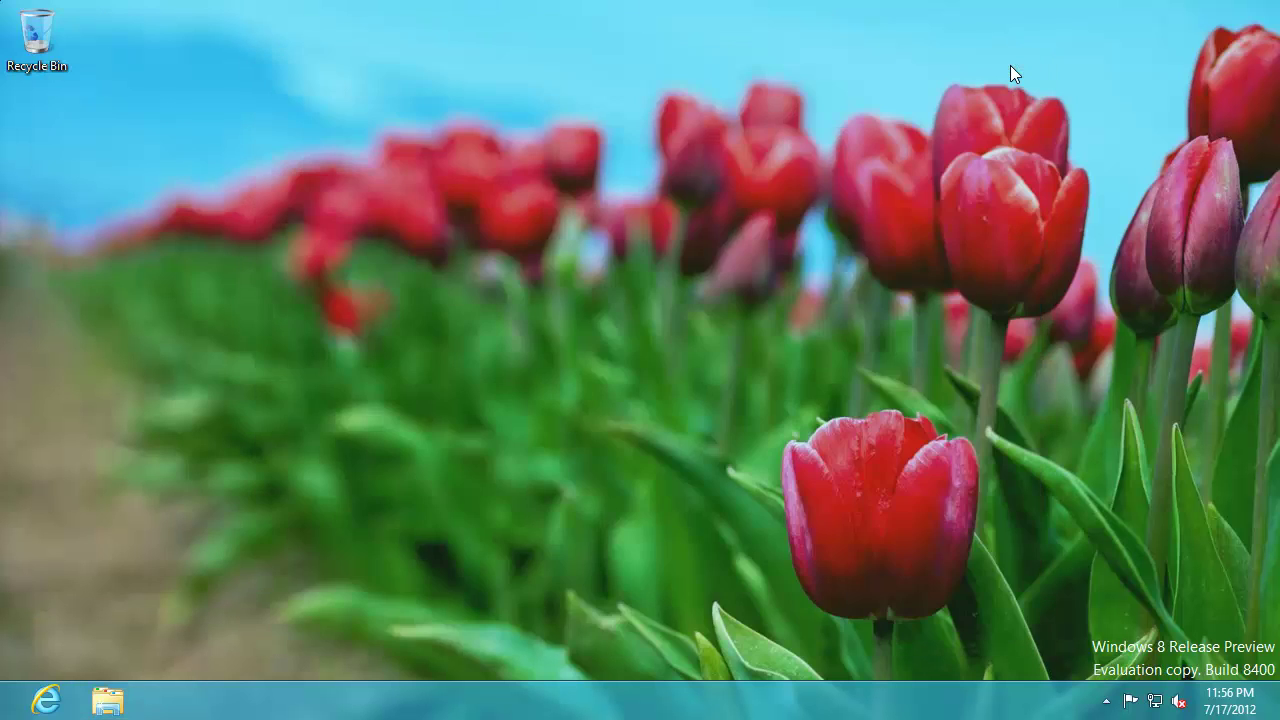
pyautogui.press('super+q')
pyautogui.write('NETPLWIZ.E')
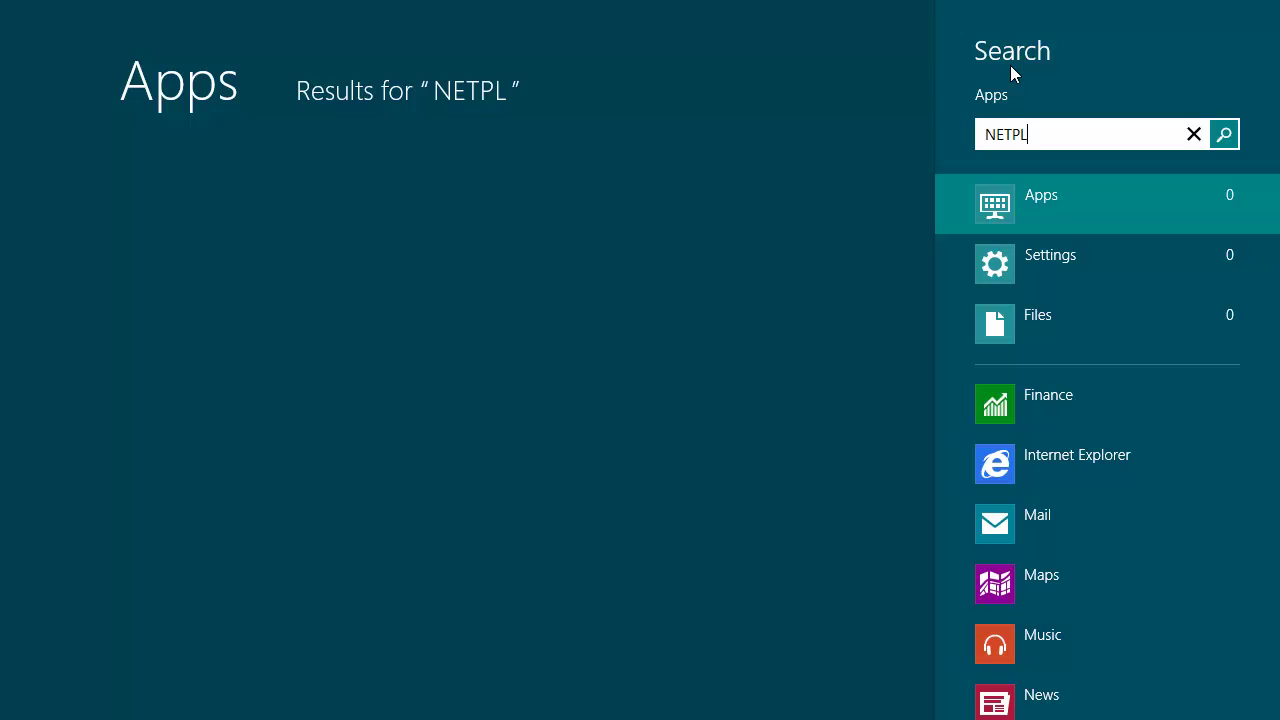
pyautogui.write('XE')
pyautogui.press('Return')
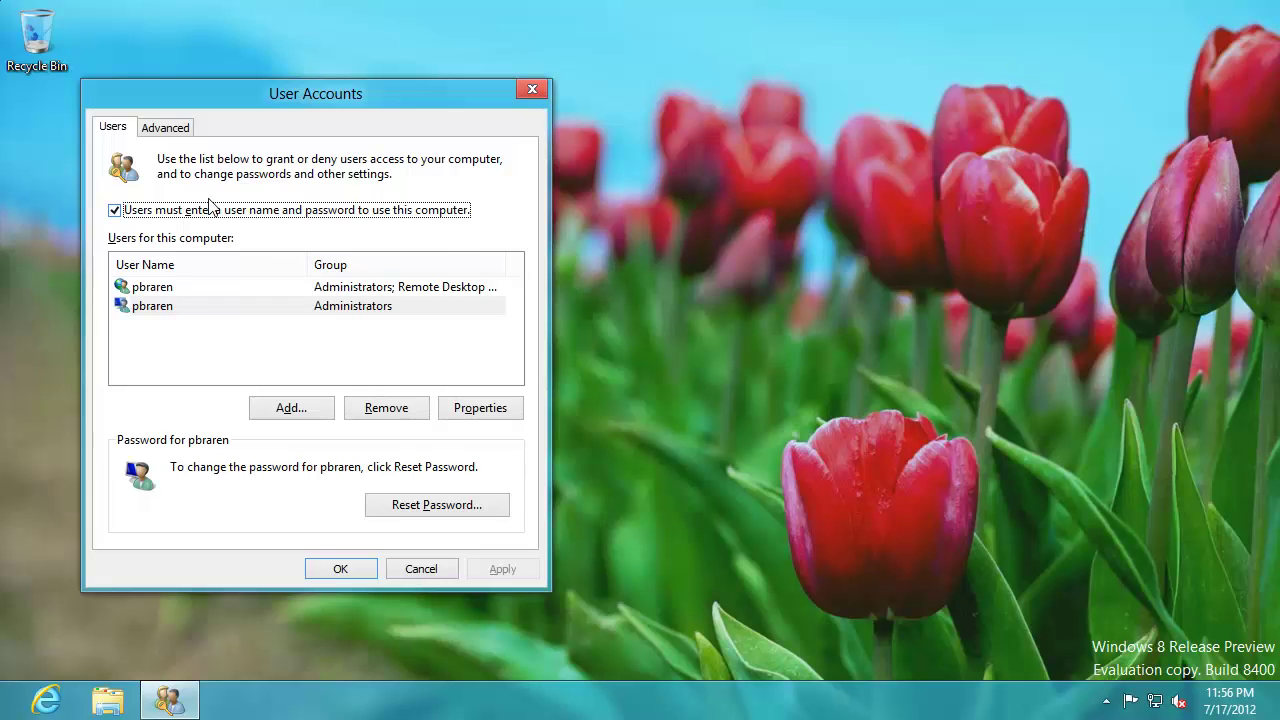
# - Uncheck 'Users must enter a user name and password', confirm the account password, and save
pyautogui.click(146, 212)
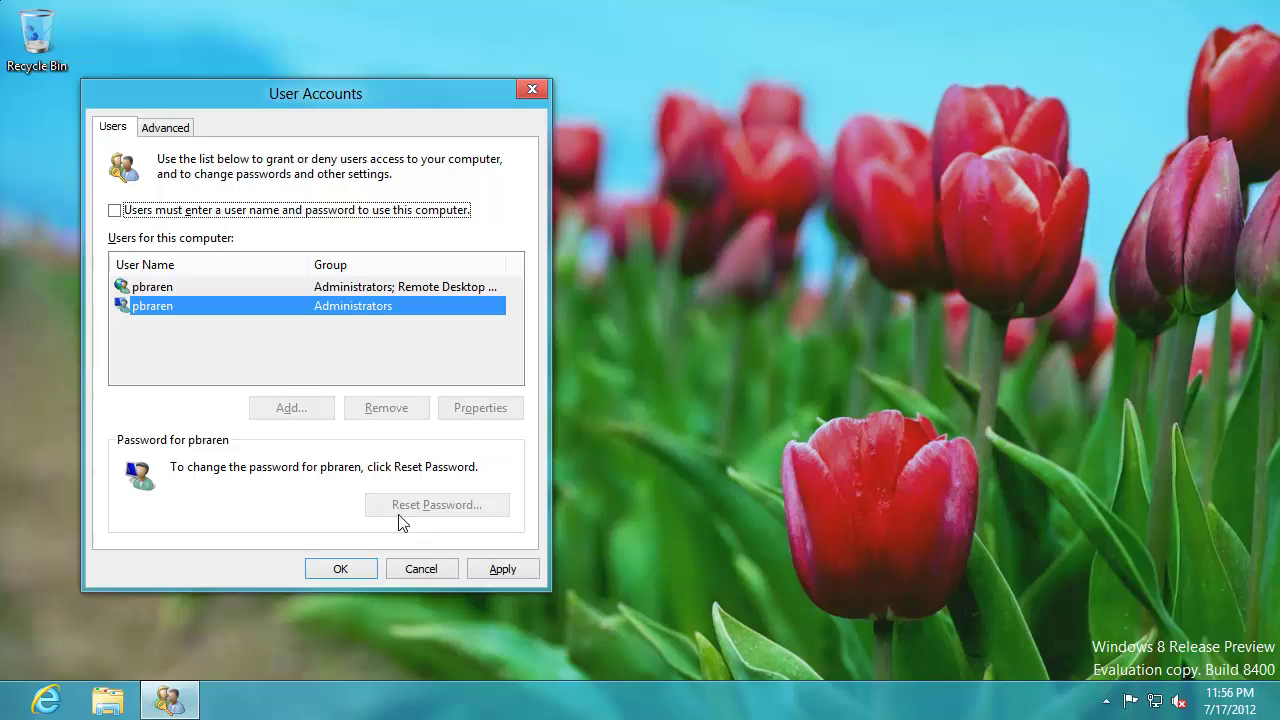
pyautogui.click(476, 569)
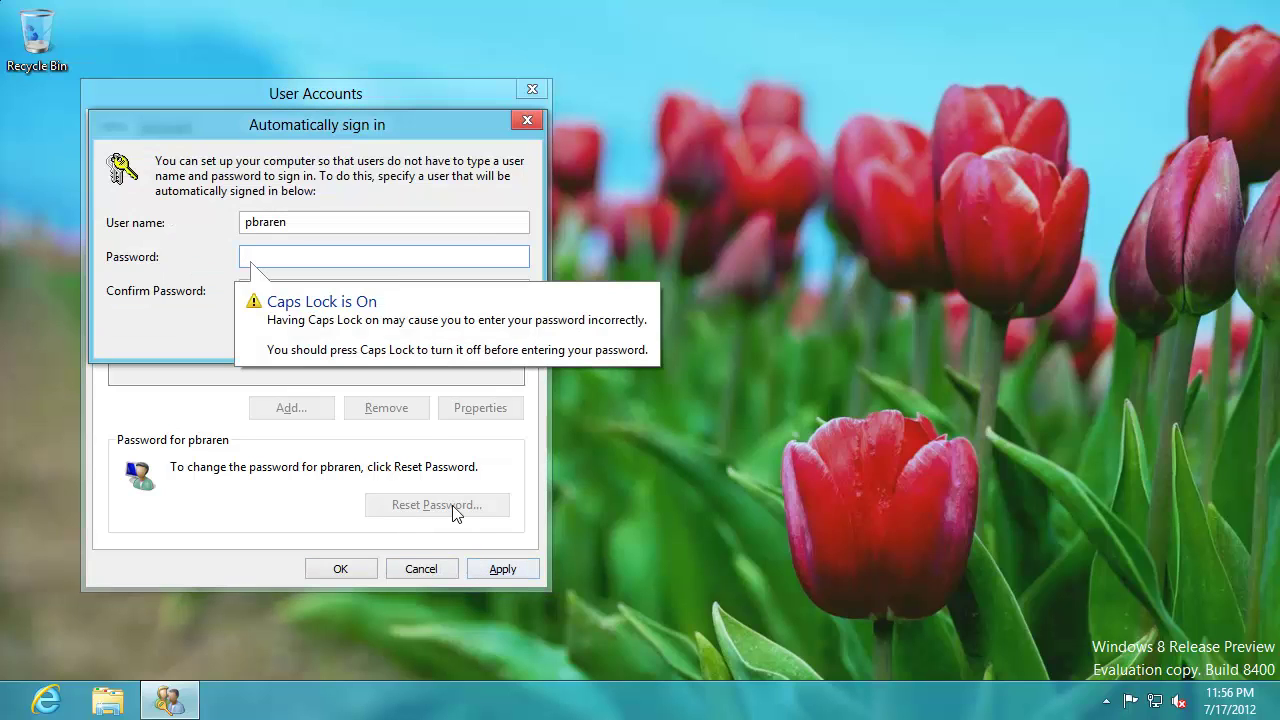
pyautogui.write('pas')
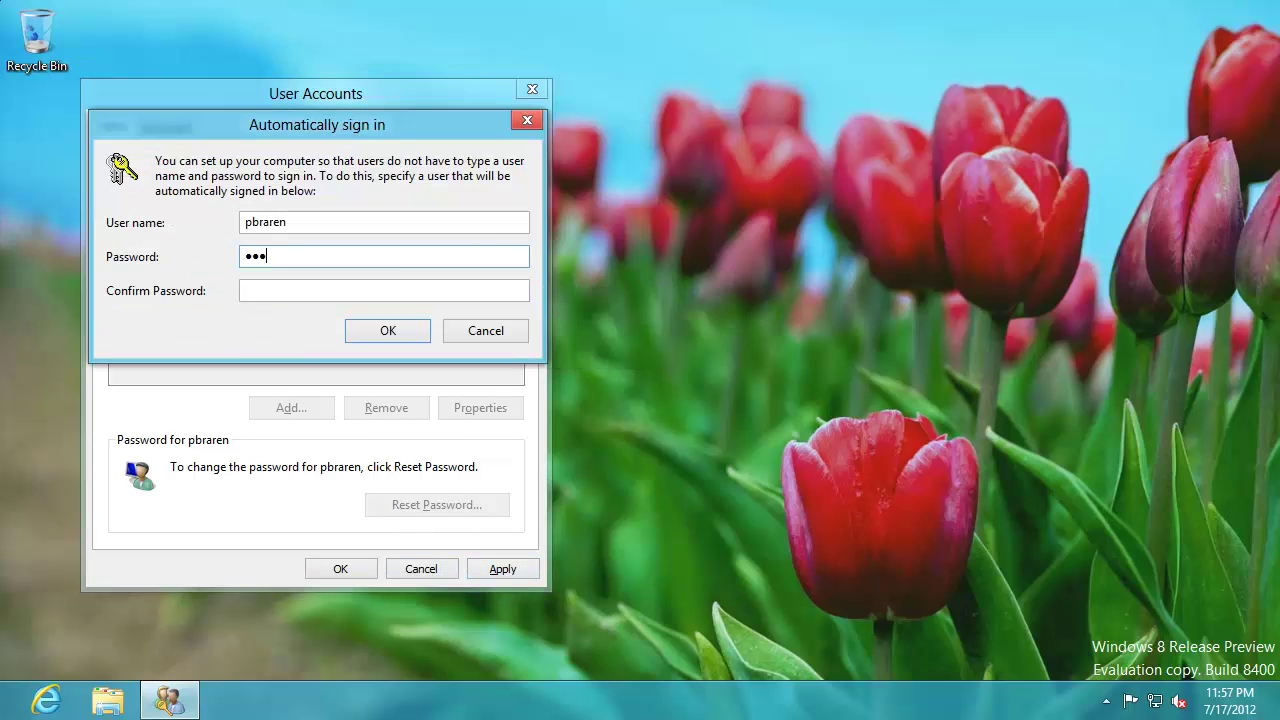
pyautogui.press('BackSpace')
pyautogui.press('BackSpace')
pyautogui.press('BackSpace')
pyautogui.write('password1')
pyautogui.press('Tab')
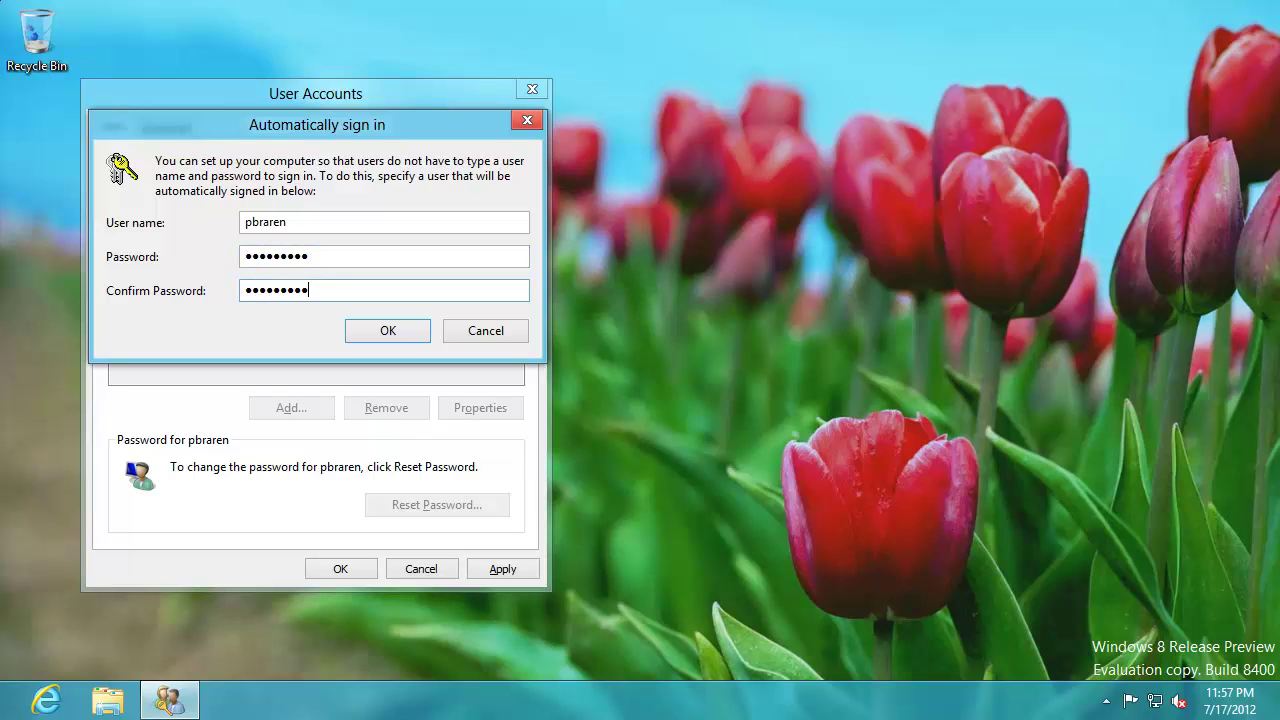
pyautogui.press('Return')
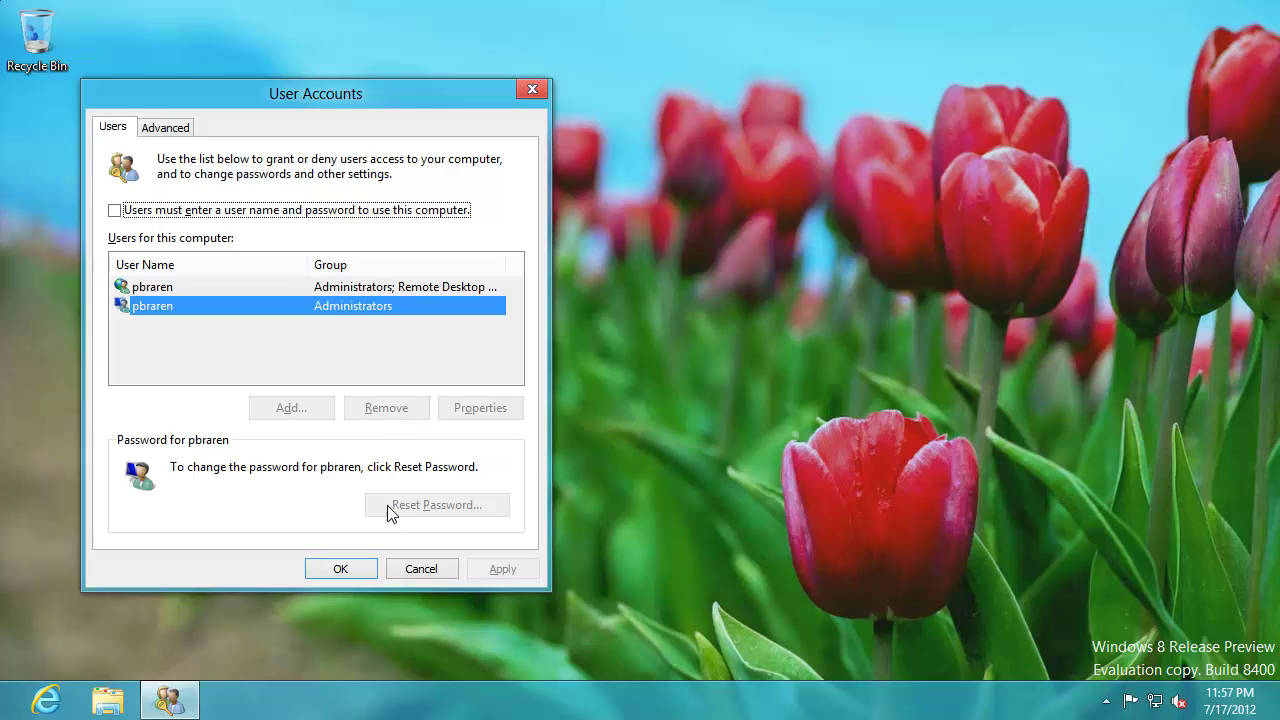
pyautogui.click(341, 568)
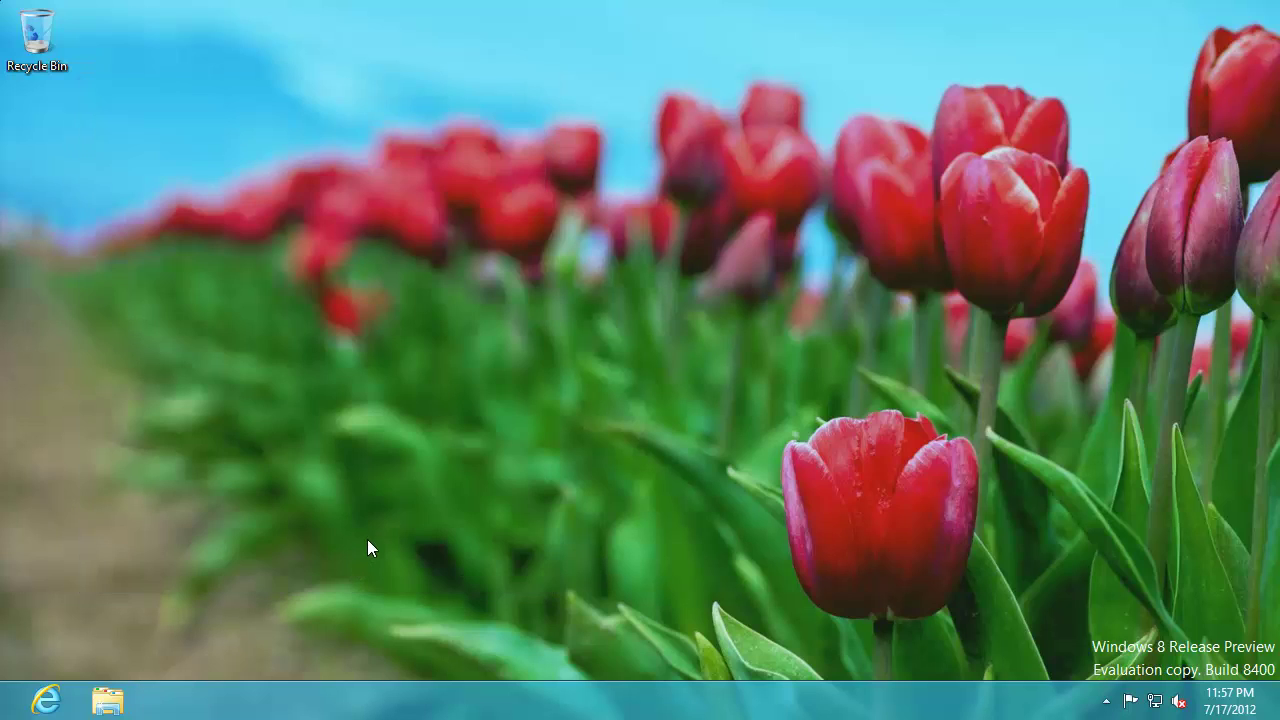
# - Reboot the Windows 8 guest from VMware and confirm the restart
pyautogui.click(155, 10)
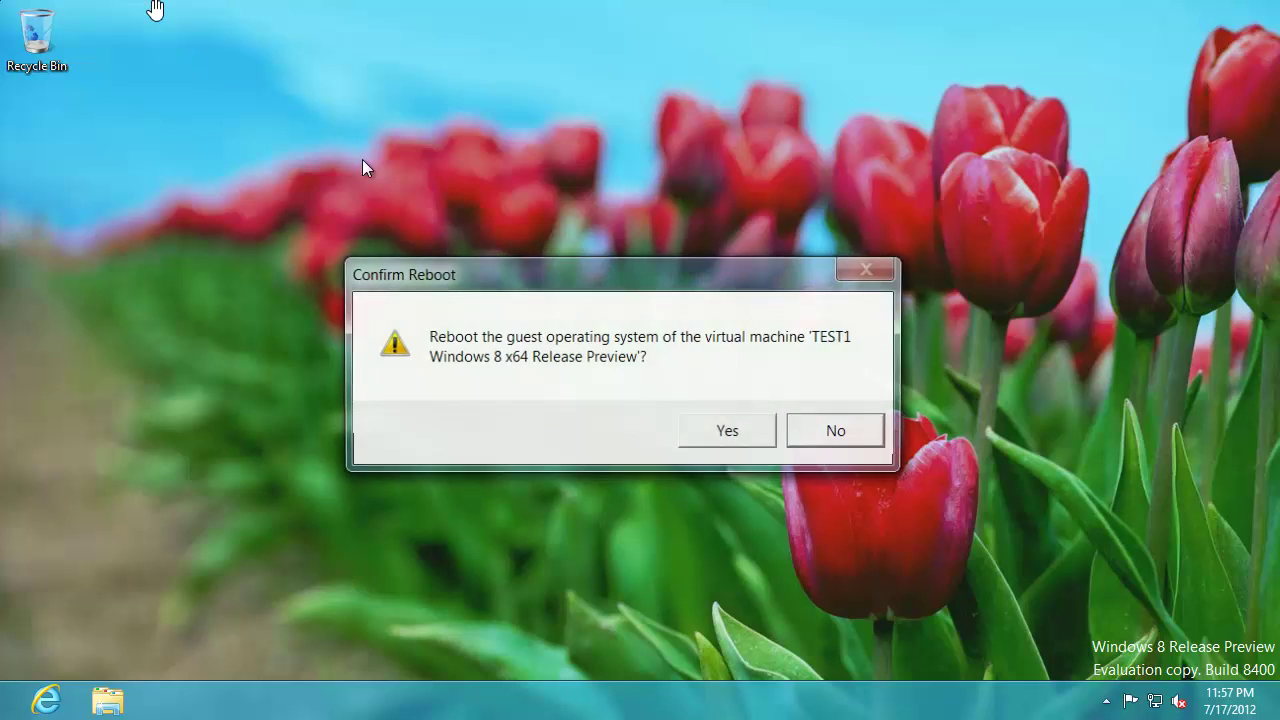
pyautogui.click(716, 425)
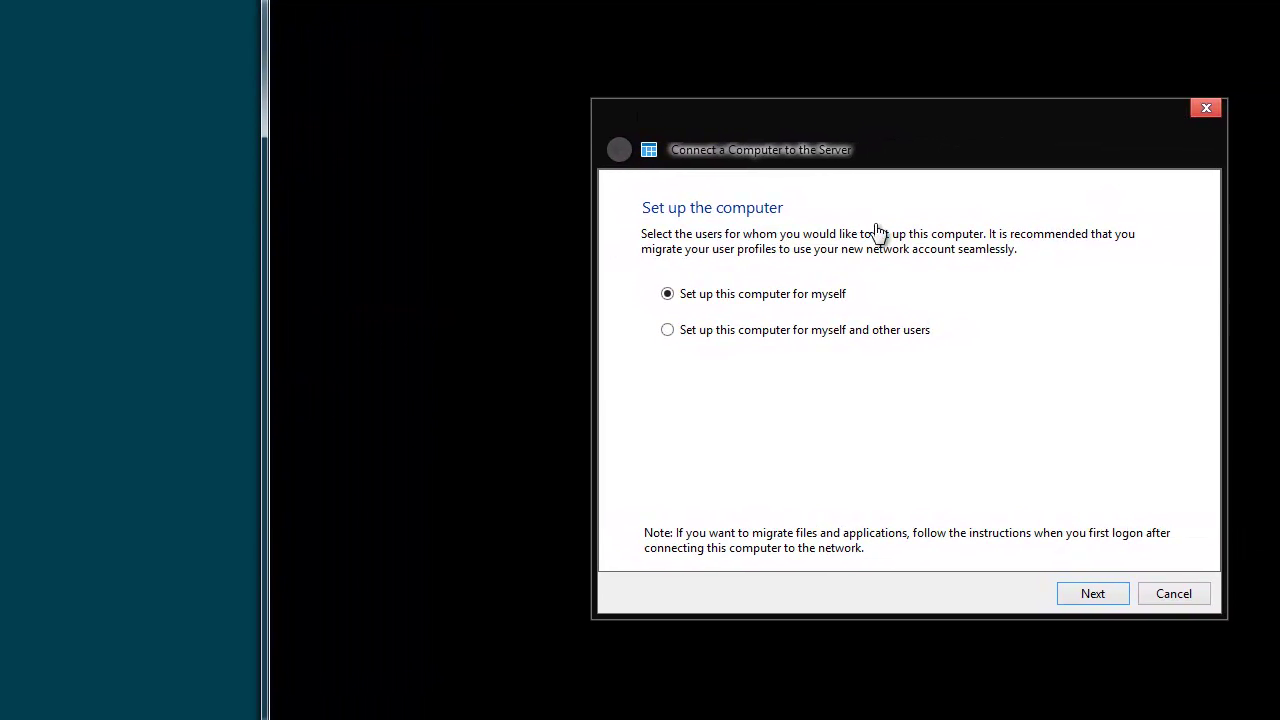
# - Describe the computer as 'TEST5 client', allow wake-up for backups, and decline the Customer Experience program
pyautogui.click(1087, 594)
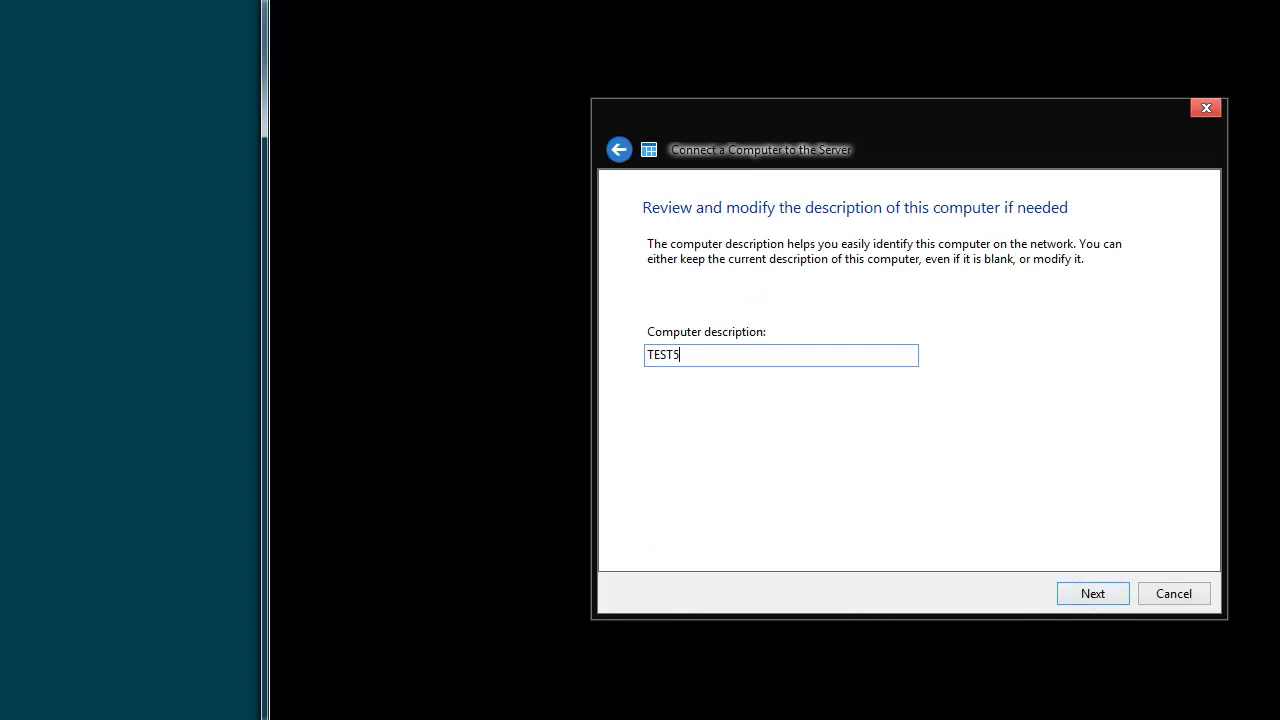
pyautogui.write('TEST5 client PC')
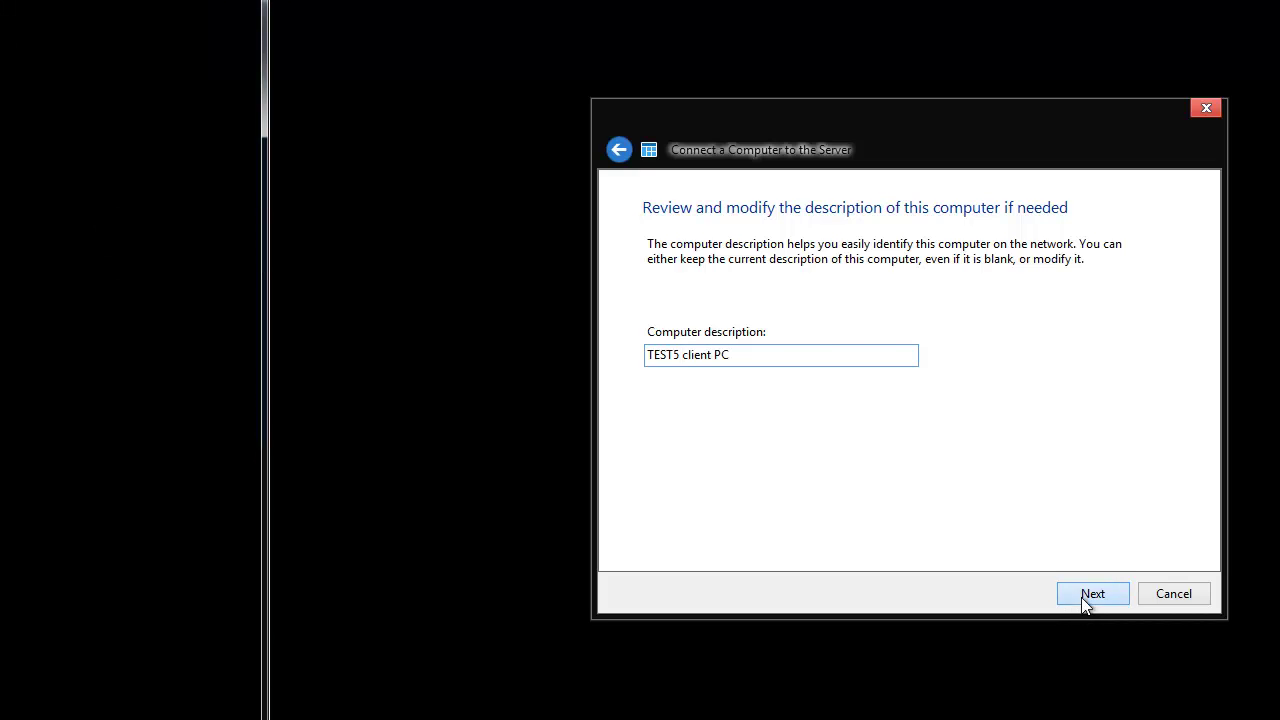
pyautogui.click(1081, 597)
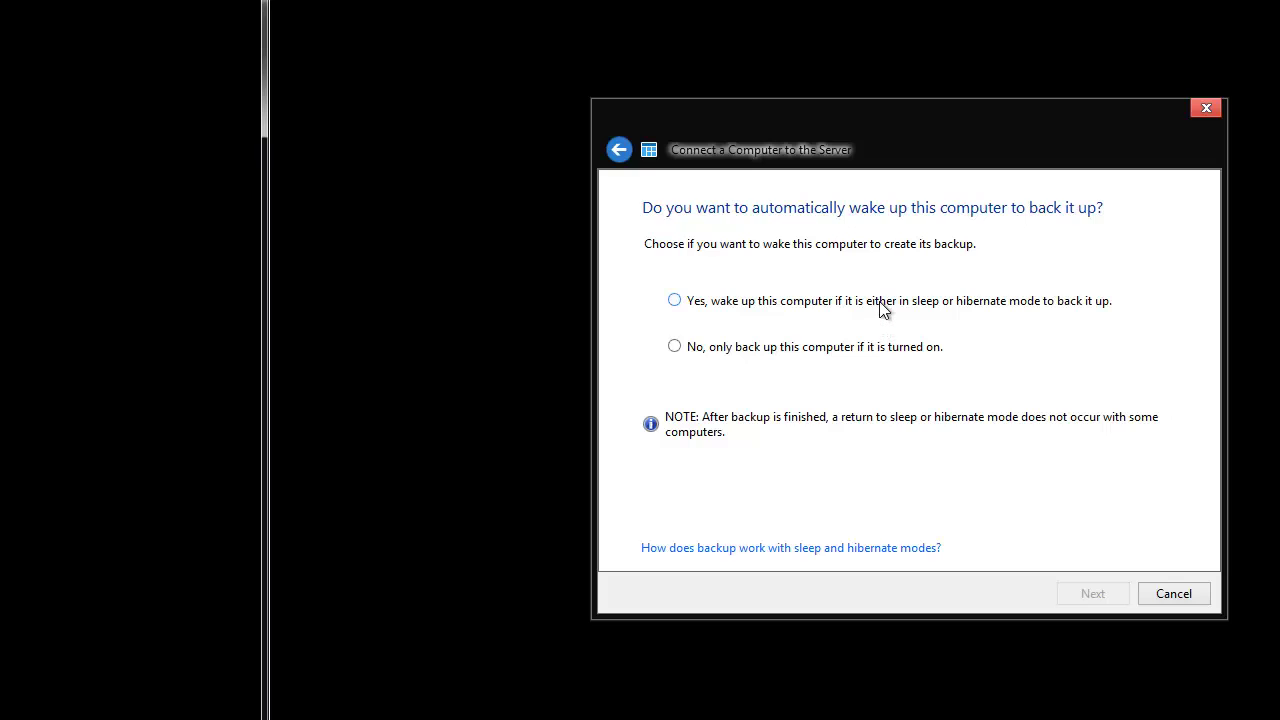
pyautogui.click(880, 308)
pyautogui.click(1112, 601)
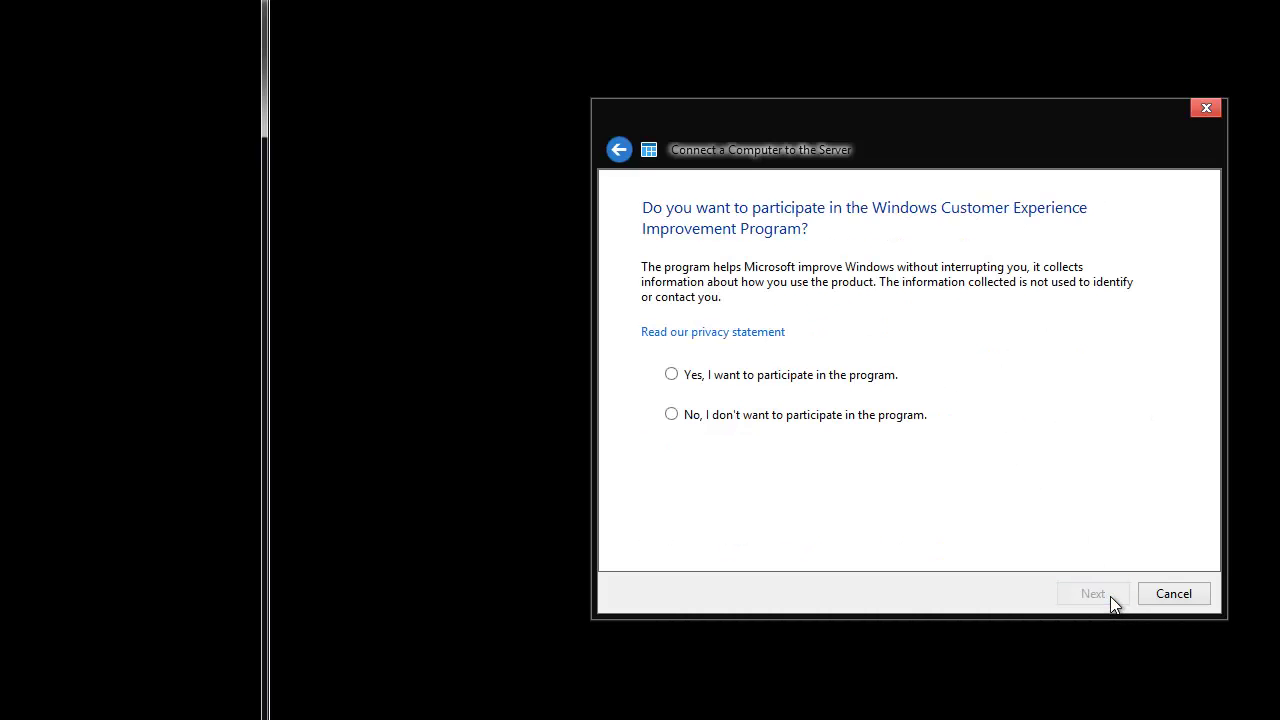
pyautogui.click(848, 423)
pyautogui.click(1104, 592)
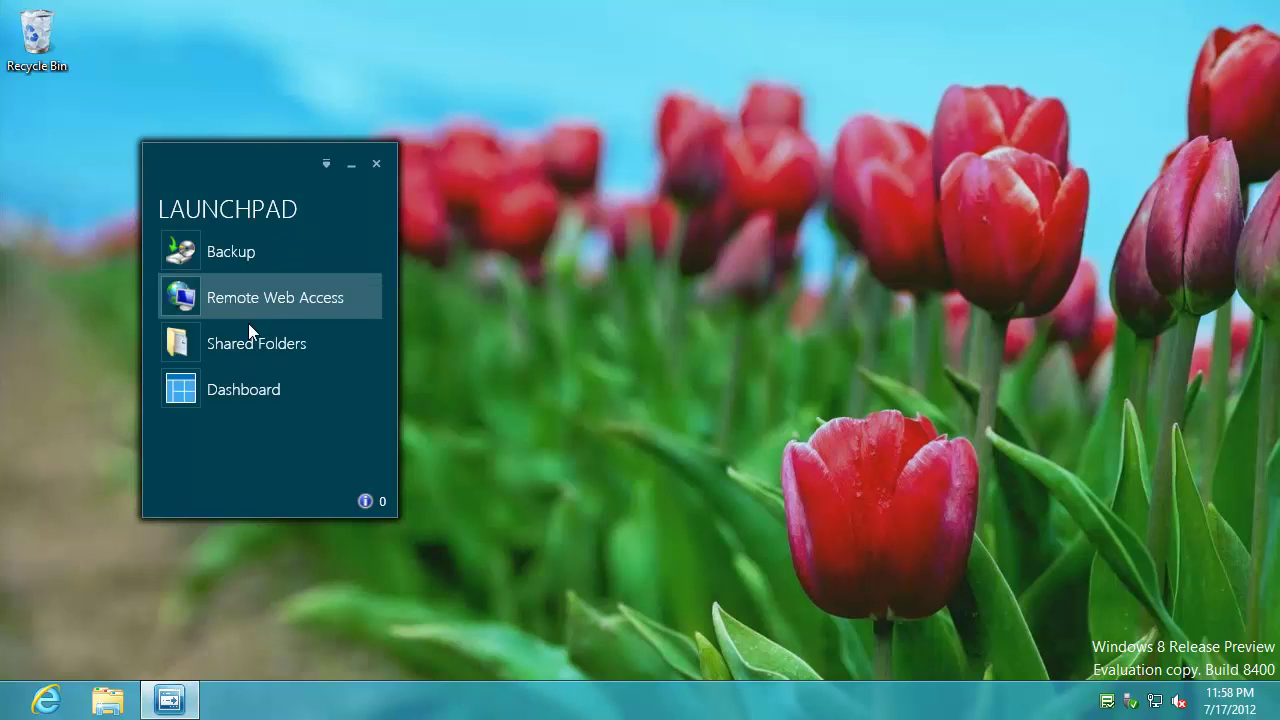
# - Sign in to the Dashboard with the user's credentials and Remember me checked, ending the other session
pyautogui.click(243, 390)
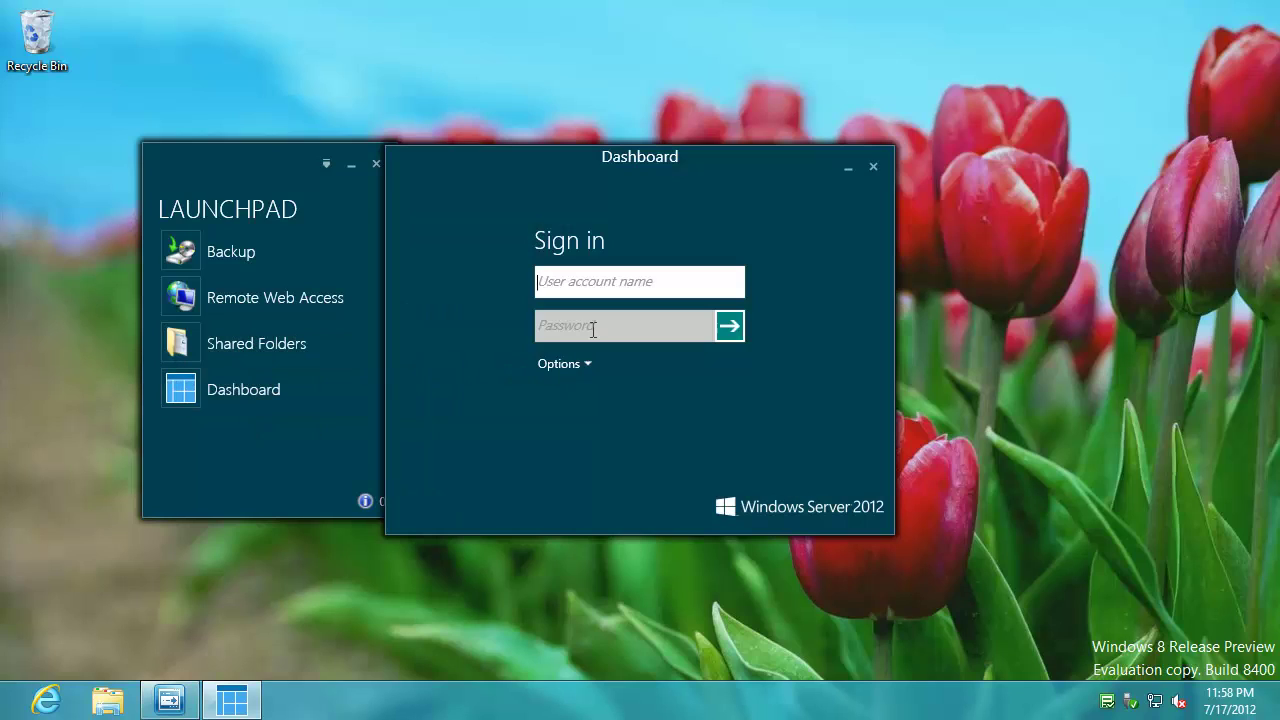
pyautogui.write('pbraren')
pyautogui.press('Tab')
pyautogui.write('p')
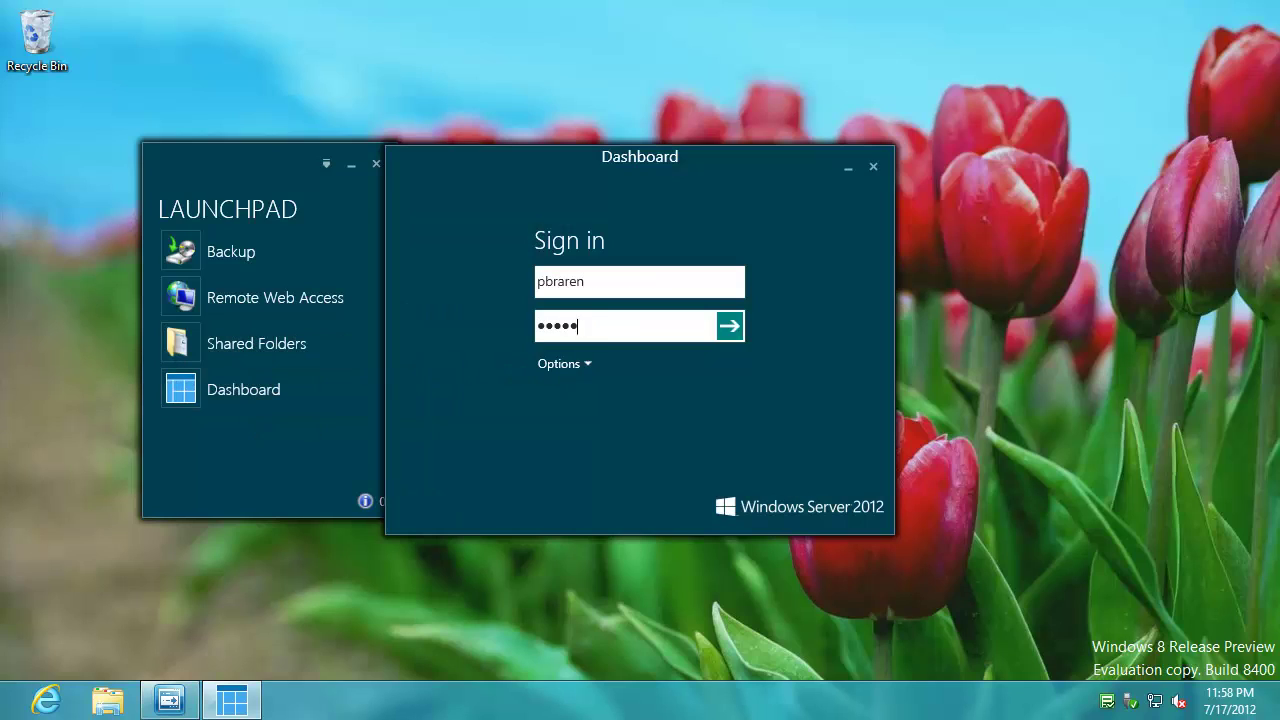
pyautogui.click(563, 364)
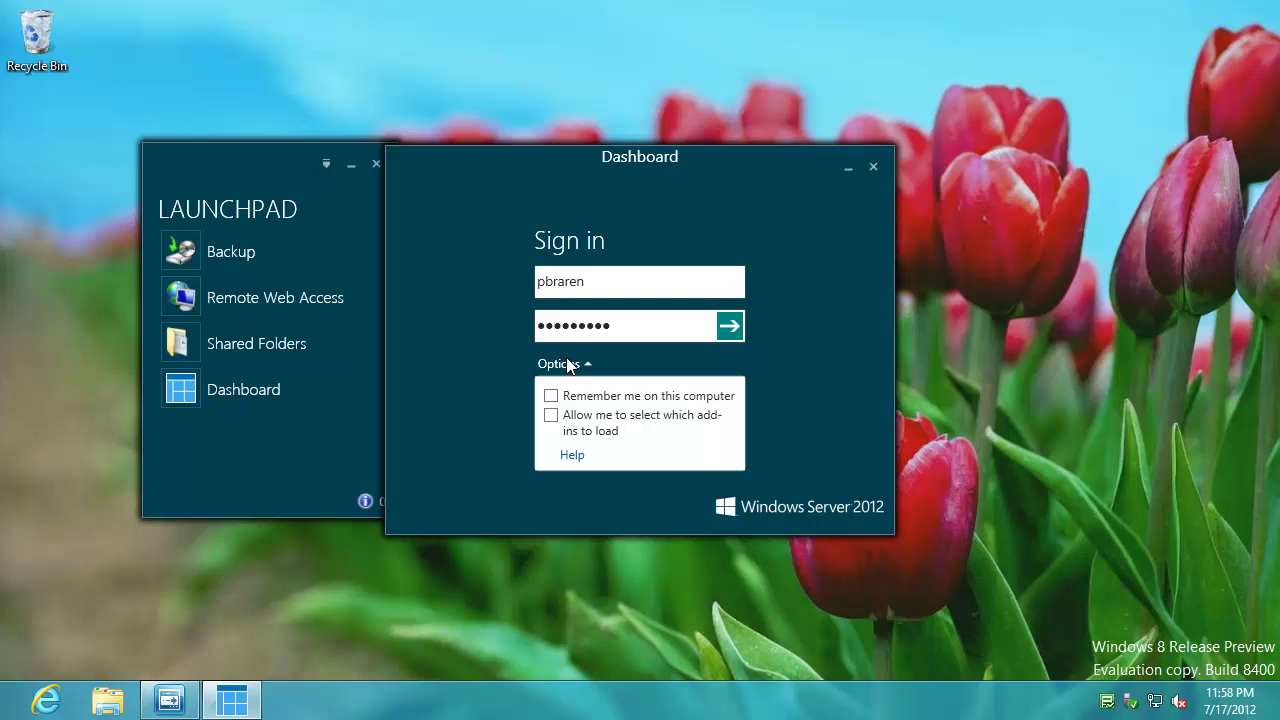
pyautogui.click(583, 397)
pyautogui.click(720, 328)
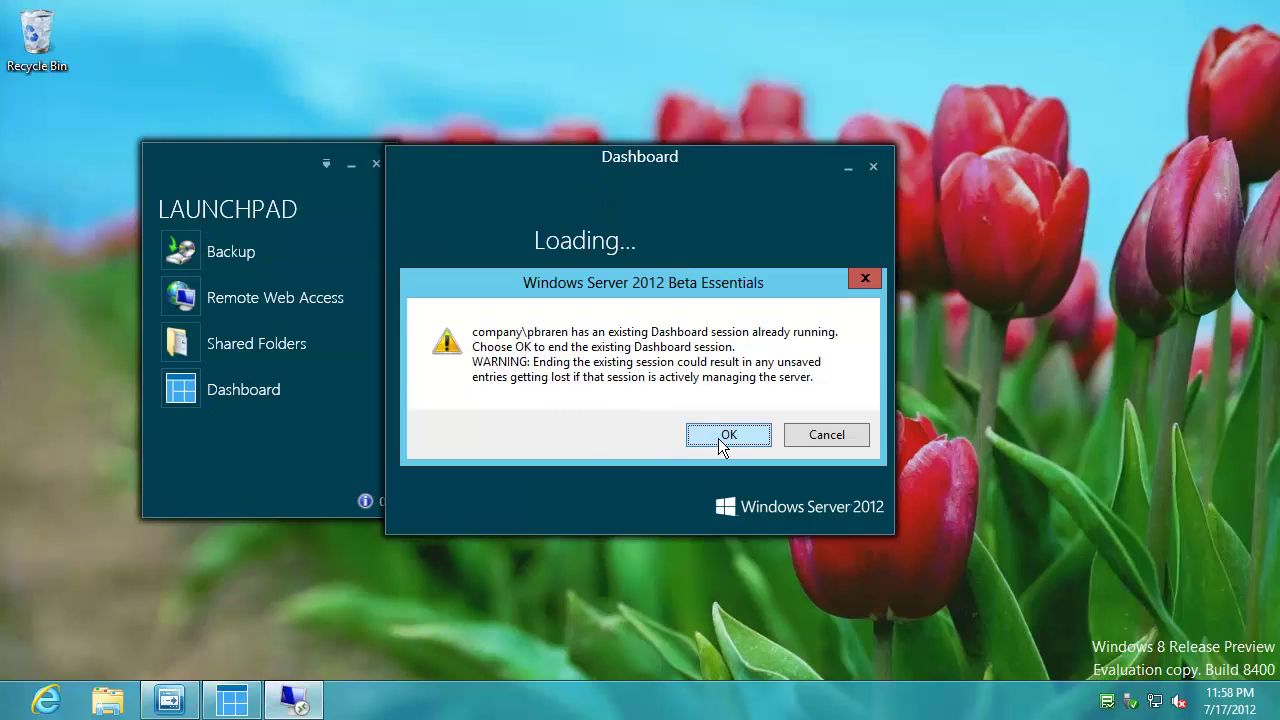
pyautogui.click(723, 436)
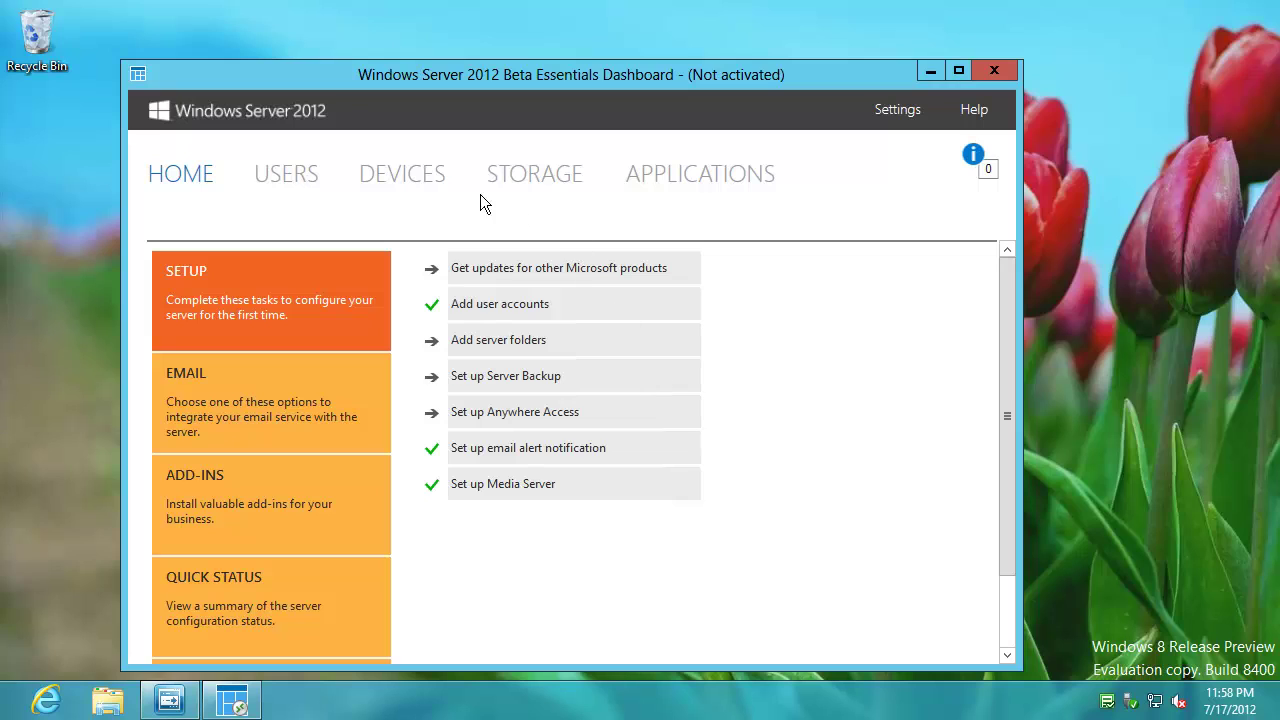
# - Show the Devices list to check that TEST5 client PC is online
pyautogui.click(421, 170)
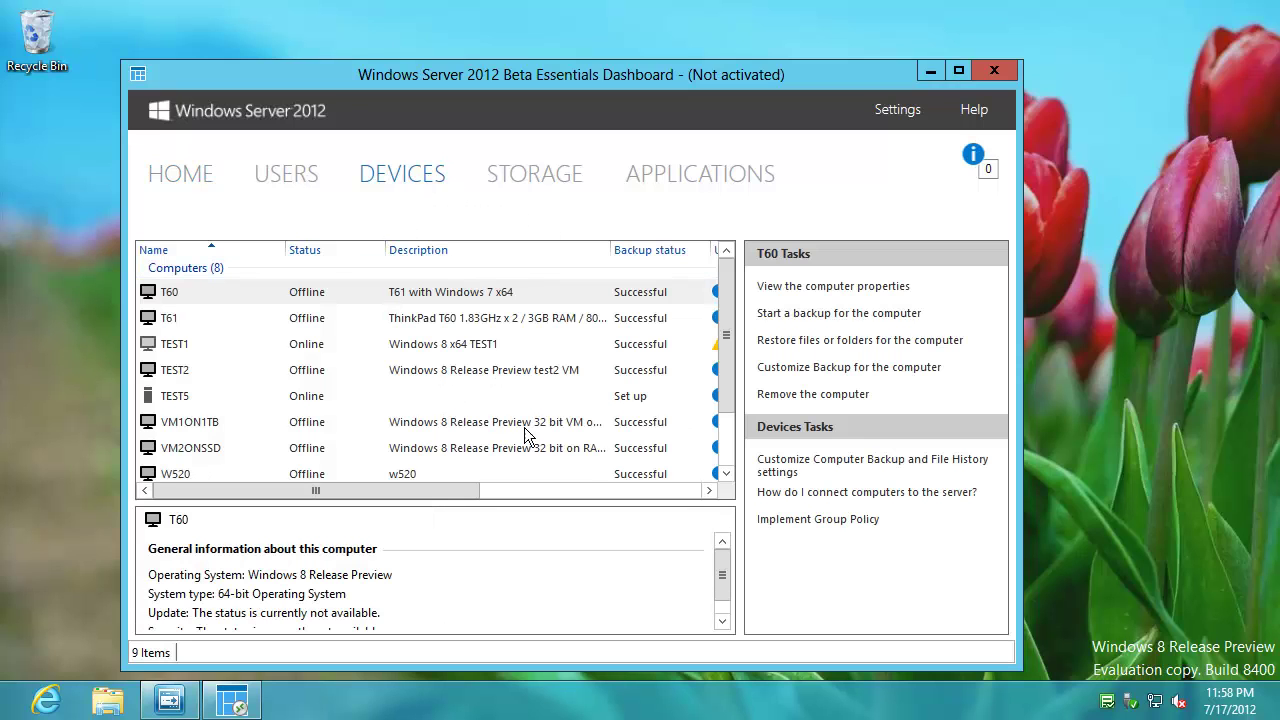
pyautogui.click(728, 447)
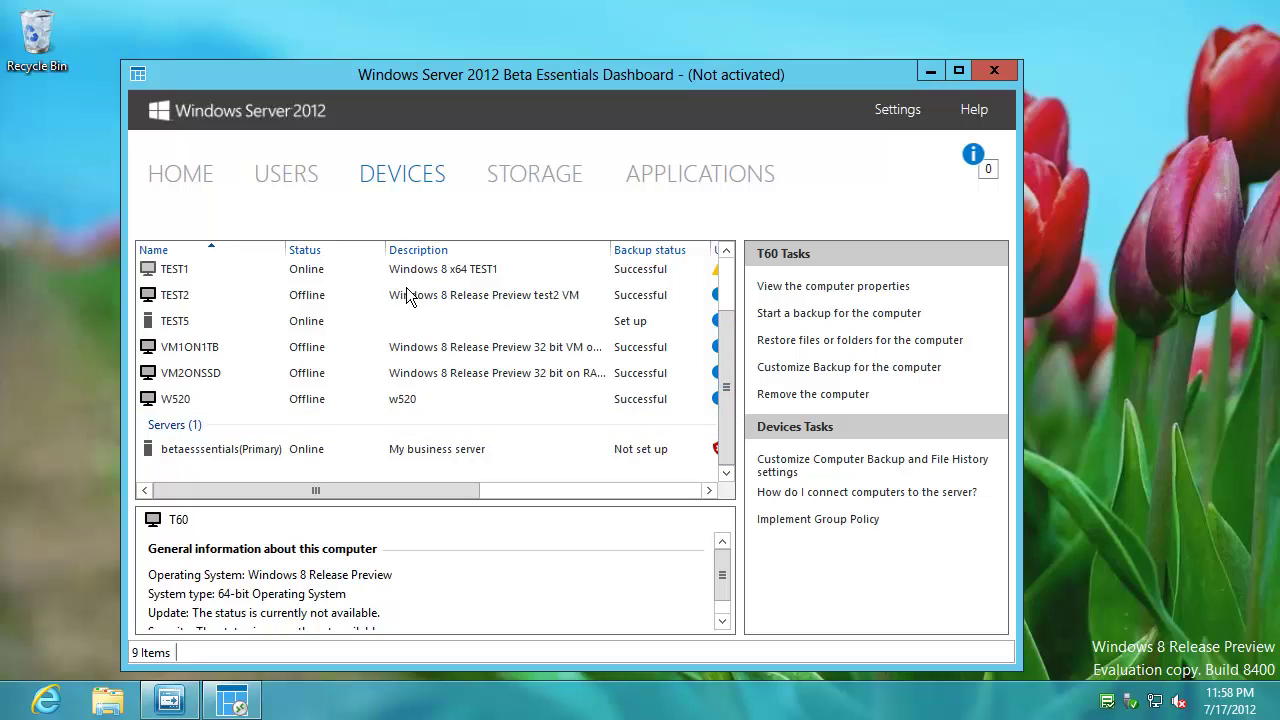
pyautogui.rightClick(1108, 703)
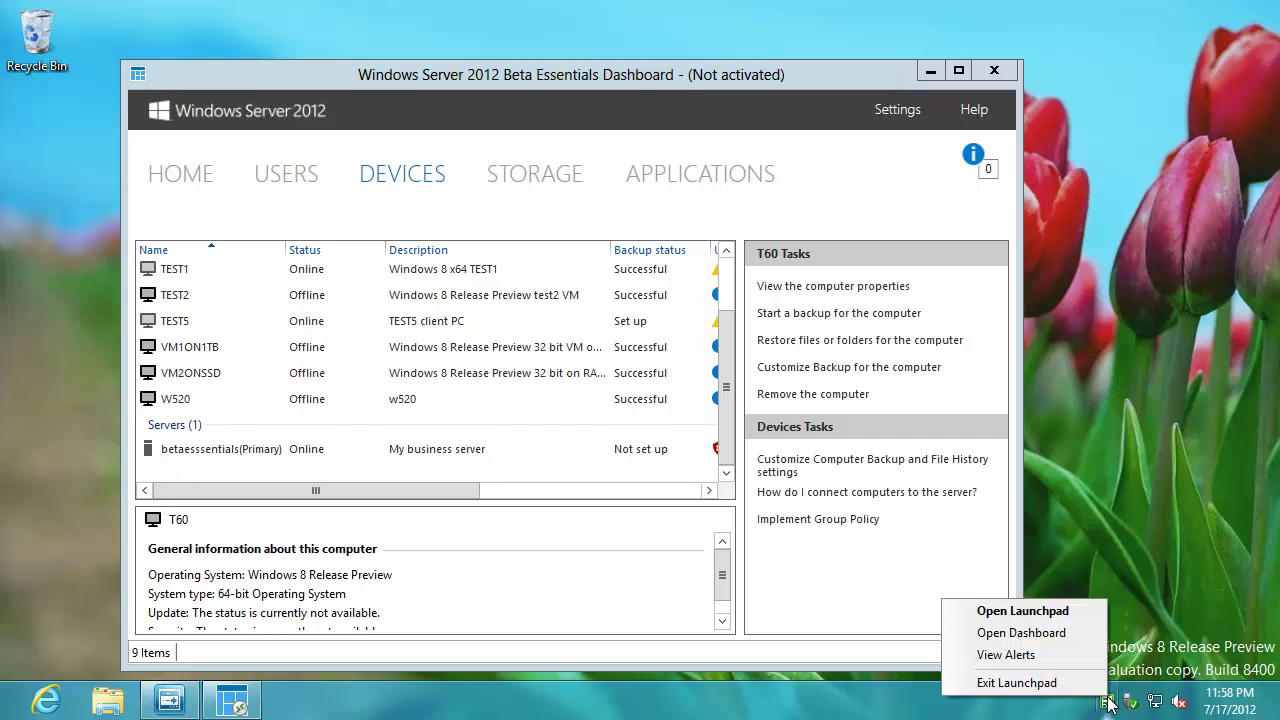
pyautogui.press('Escape')
# - Reopen the Launchpad from its tray icon menu
pyautogui.rightClick(1108, 703)
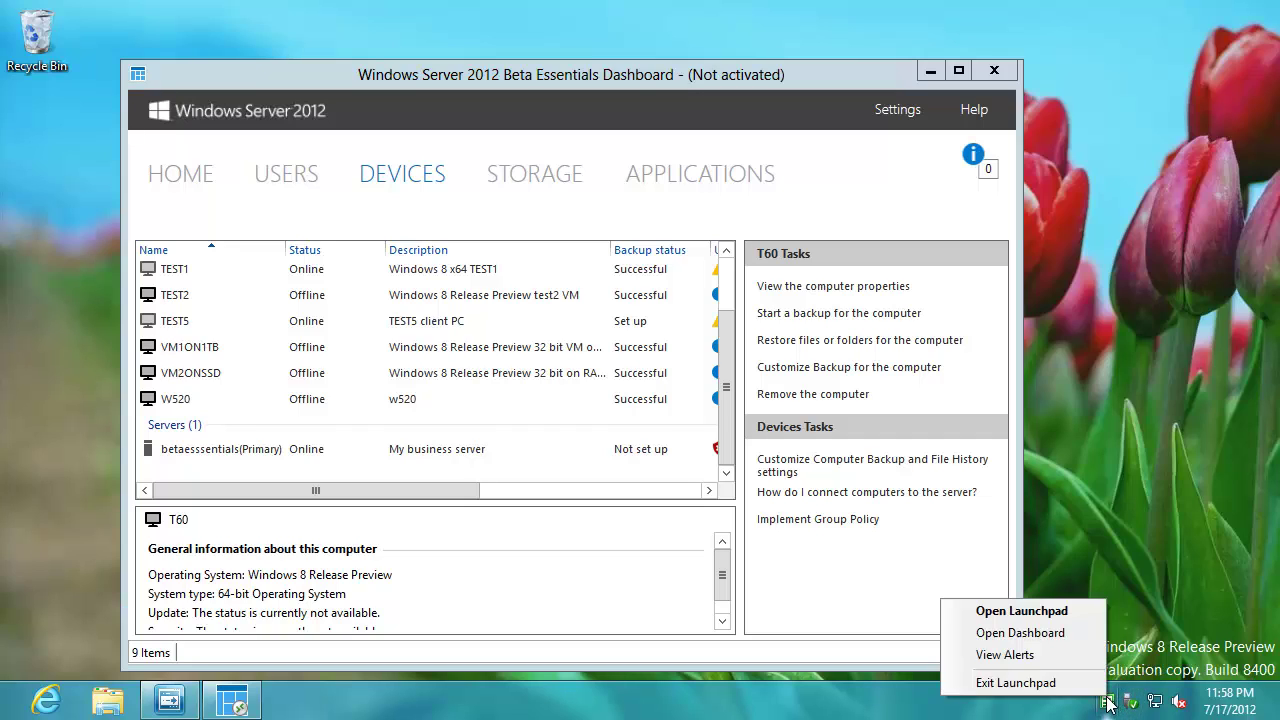
pyautogui.click(1057, 634)
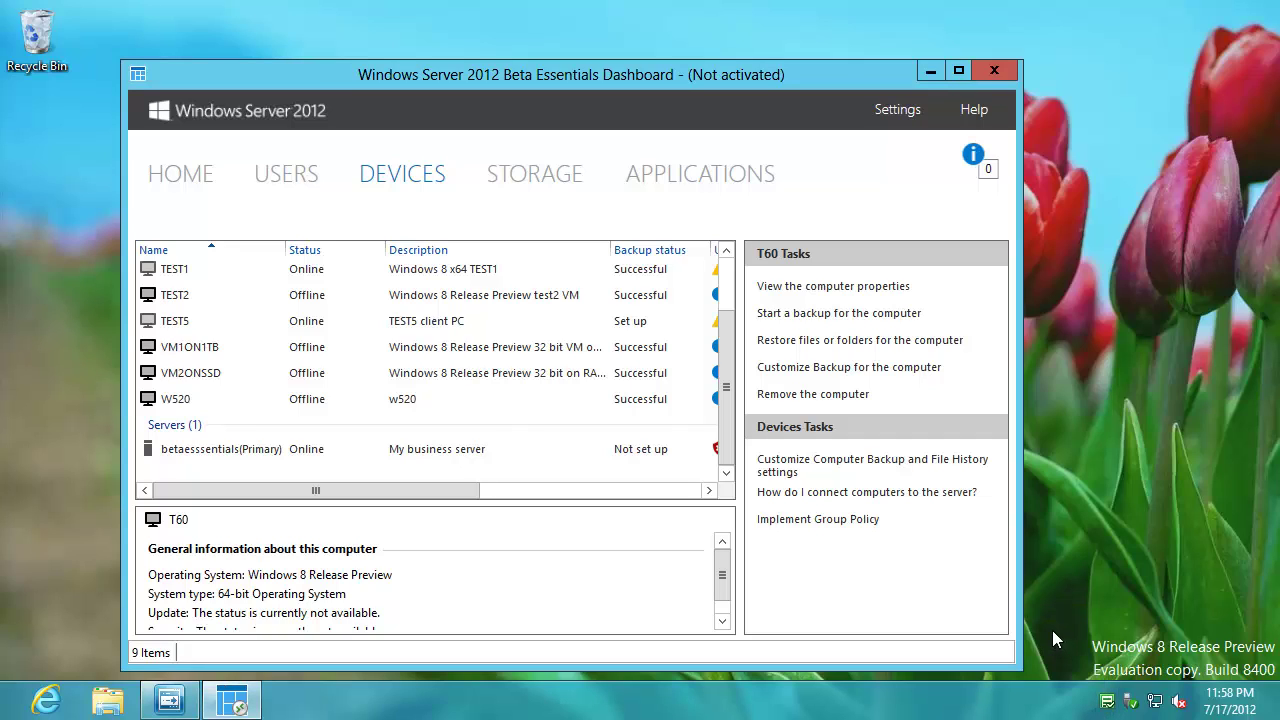
pyautogui.rightClick(1108, 703)
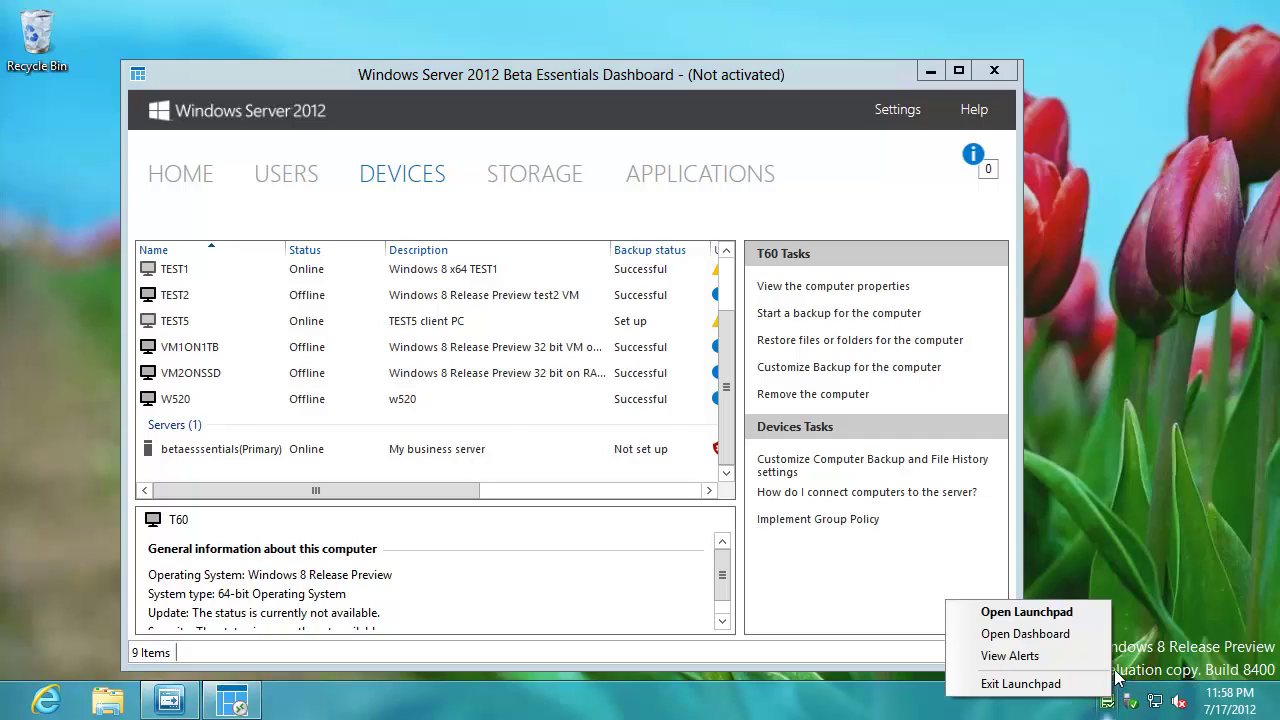
pyautogui.click(1070, 613)
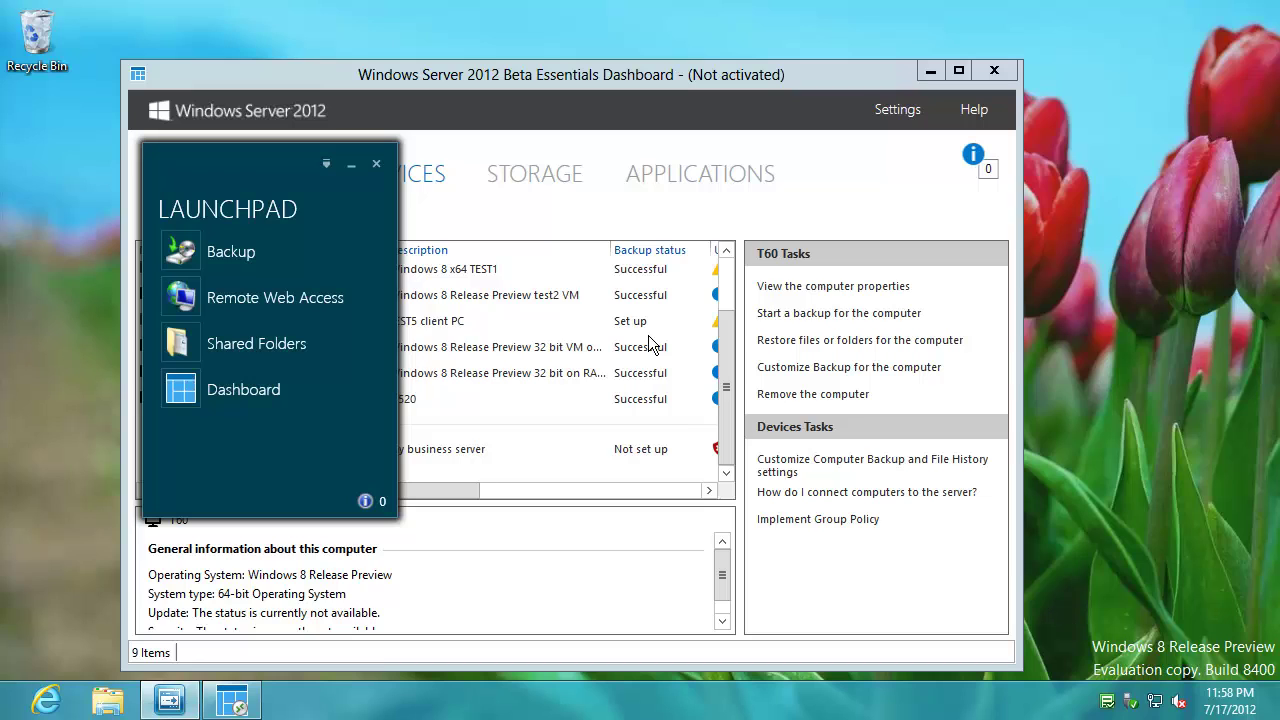
# - Start a manual backup with 'in worgroup' added to its description, then show TEST1's details in the Dashboard
pyautogui.click(250, 250)
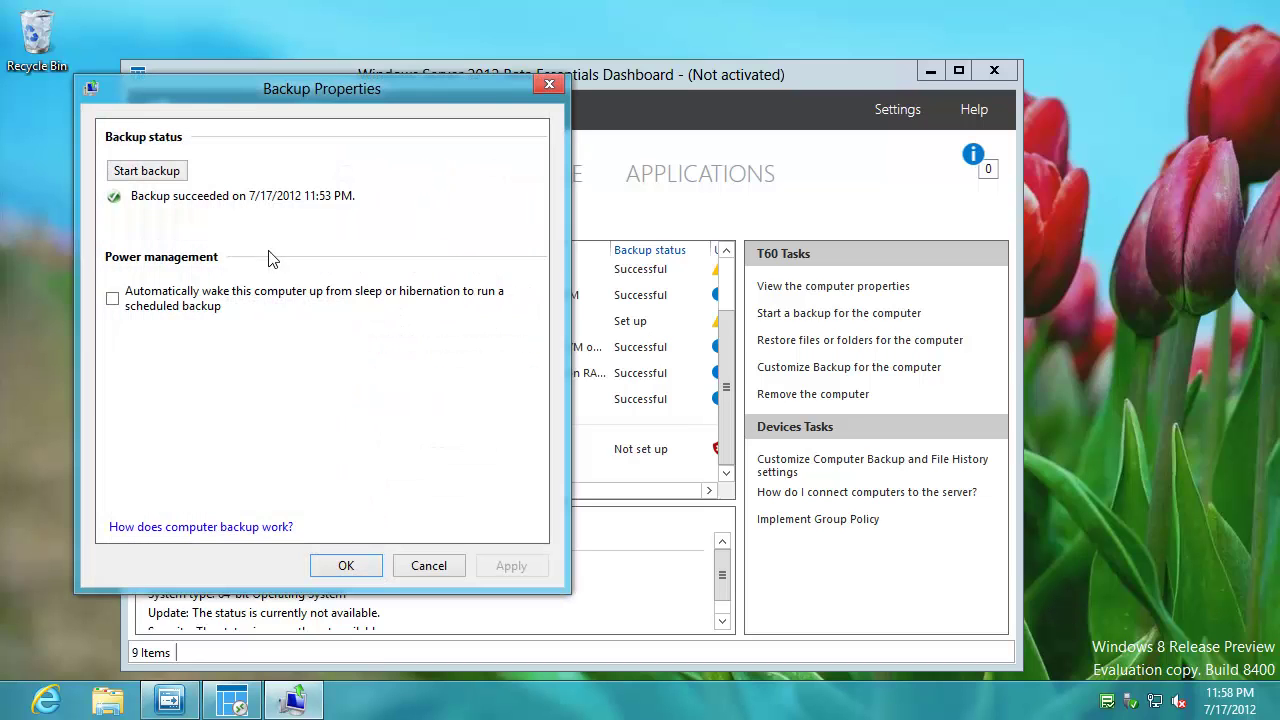
pyautogui.click(143, 172)
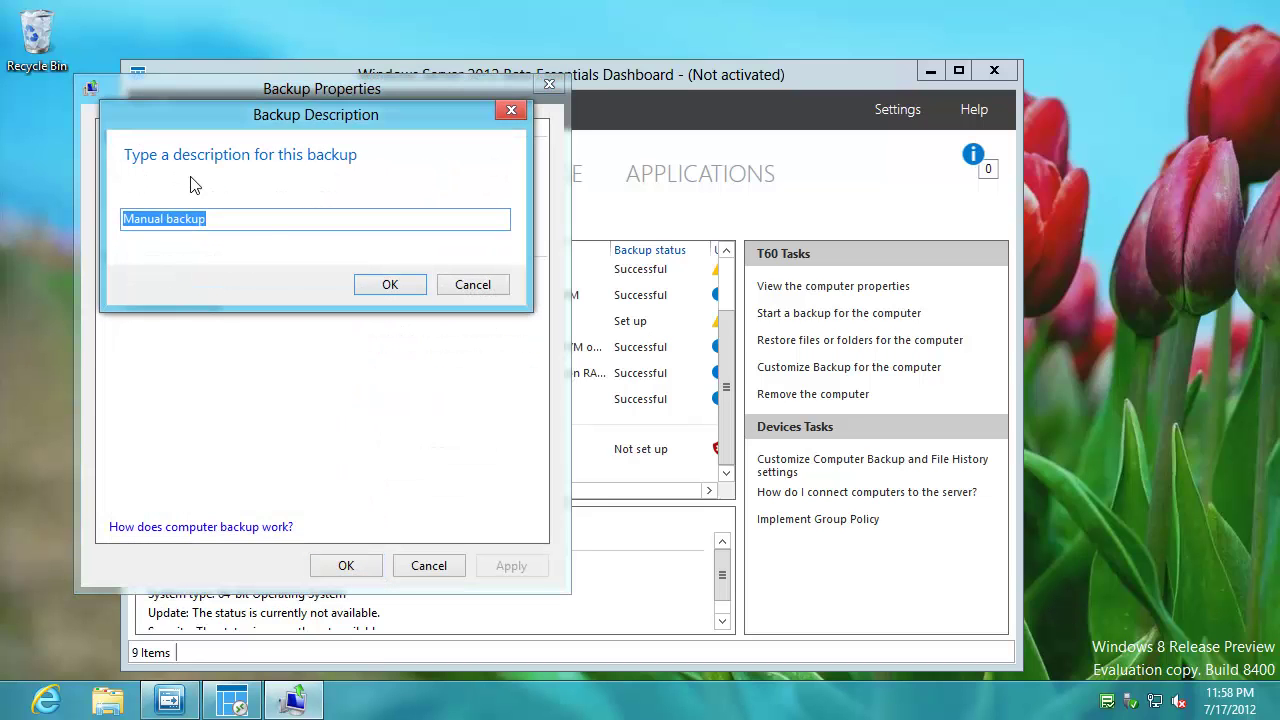
pyautogui.click(267, 218)
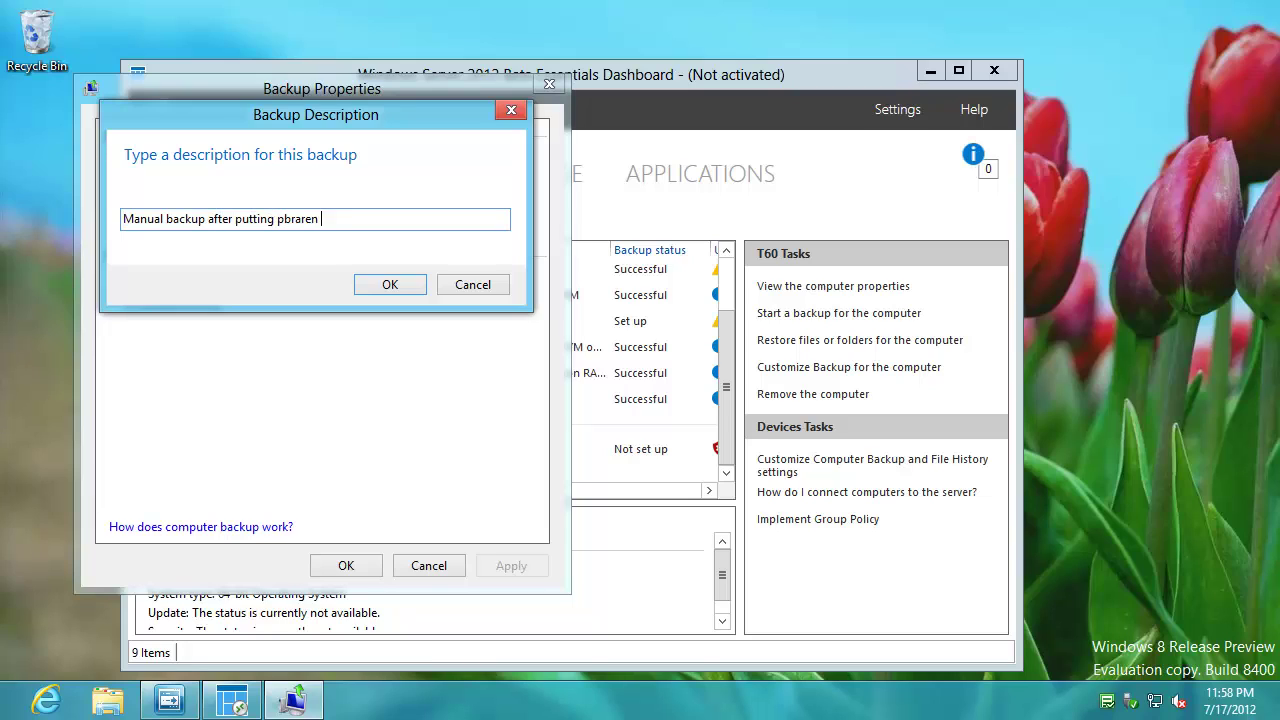
pyautogui.write('in worgroup')
pyautogui.press('Return')
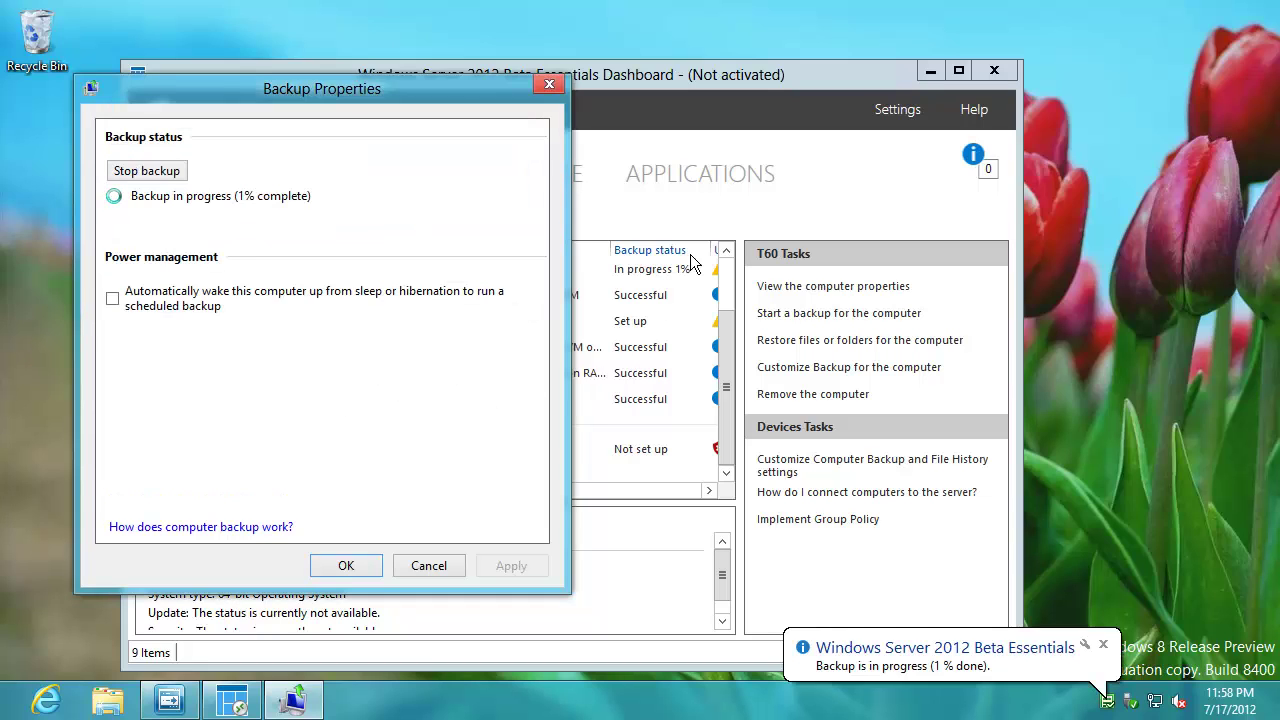
pyautogui.moveTo(791, 75); pyautogui.dragTo(957, 15)
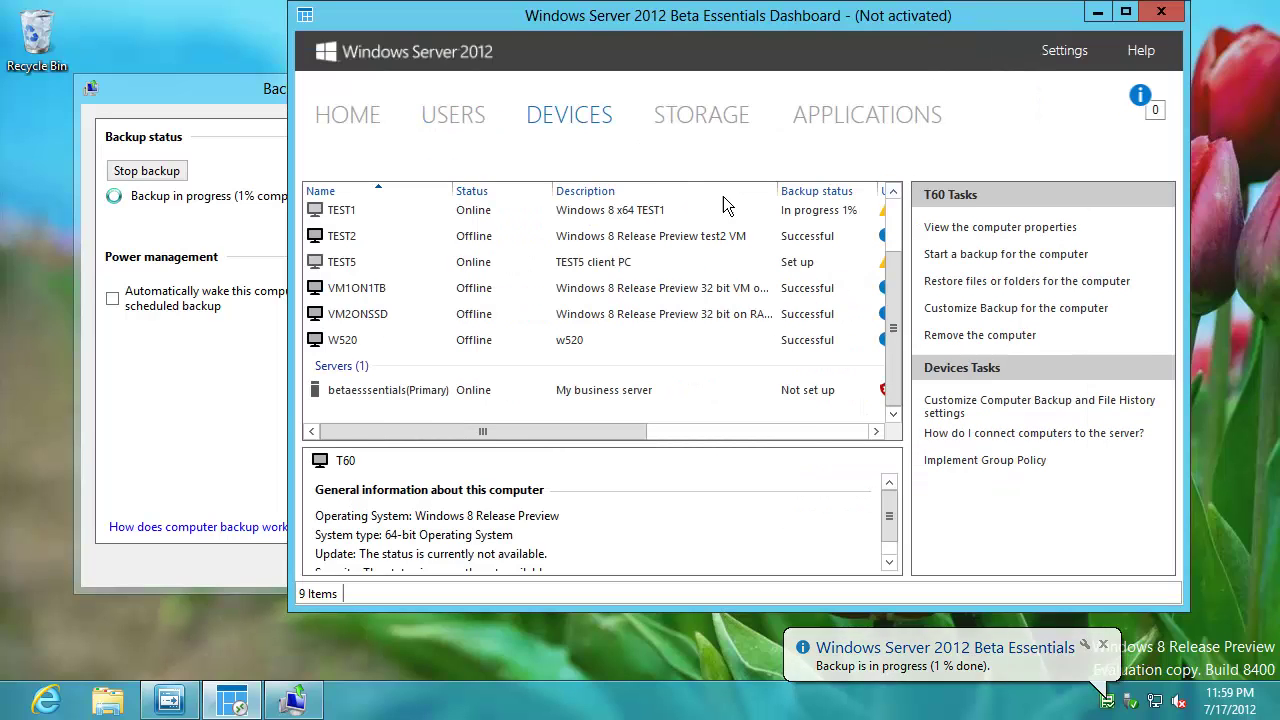
pyautogui.click(456, 213)
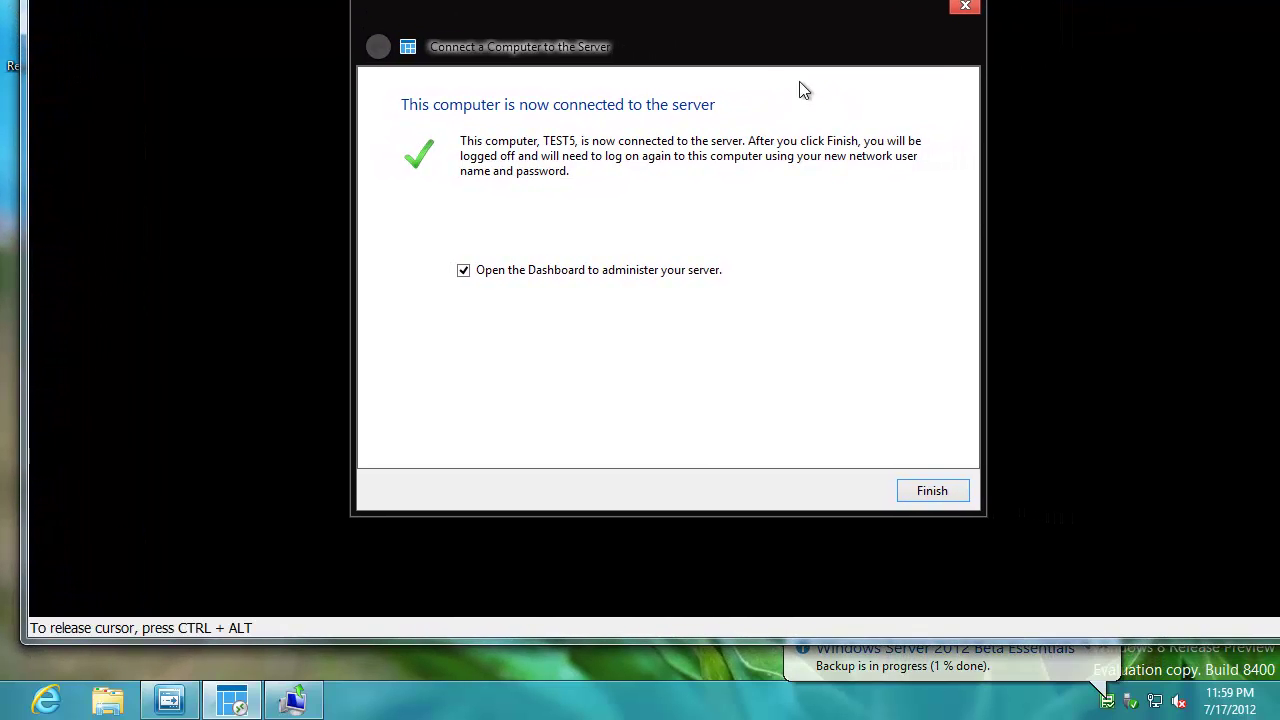
# - Finish connecting TEST5 and sign in to the domain as joeuser with the account password
pyautogui.click(932, 491)
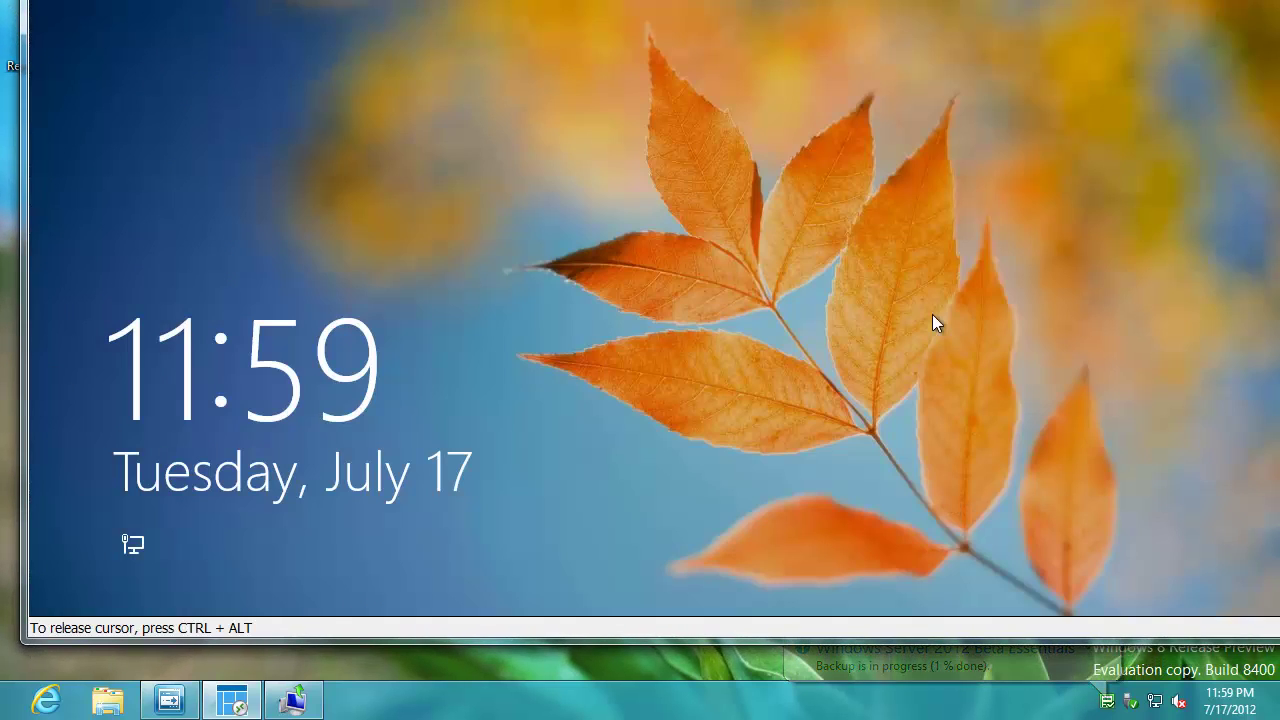
pyautogui.click(882, 243)
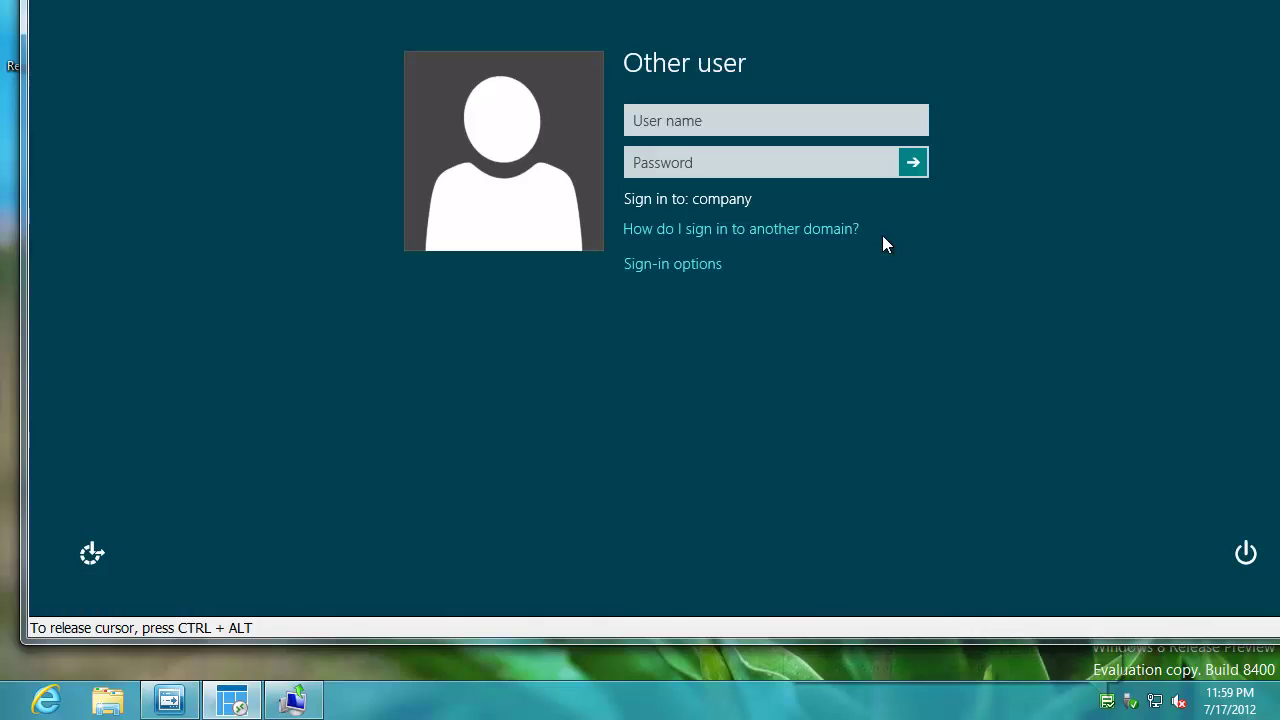
pyautogui.write('joe')
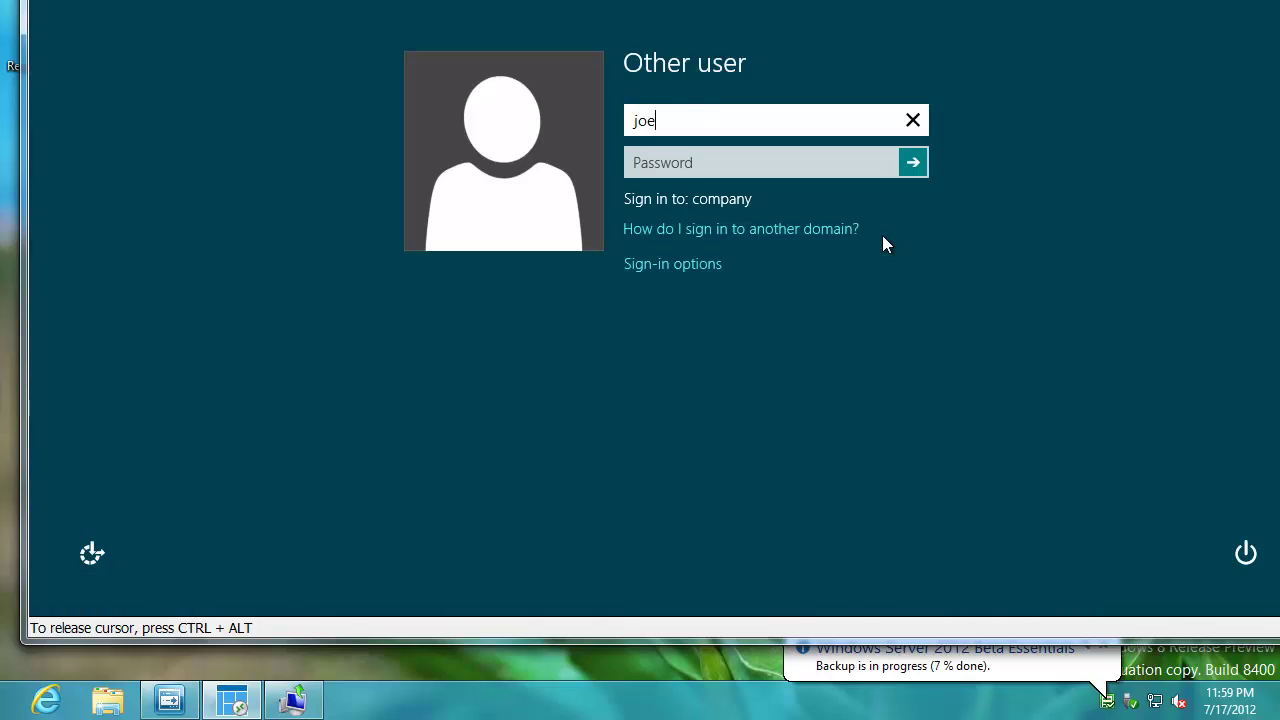
pyautogui.write('user')
pyautogui.press('Tab')
pyautogui.write('••')
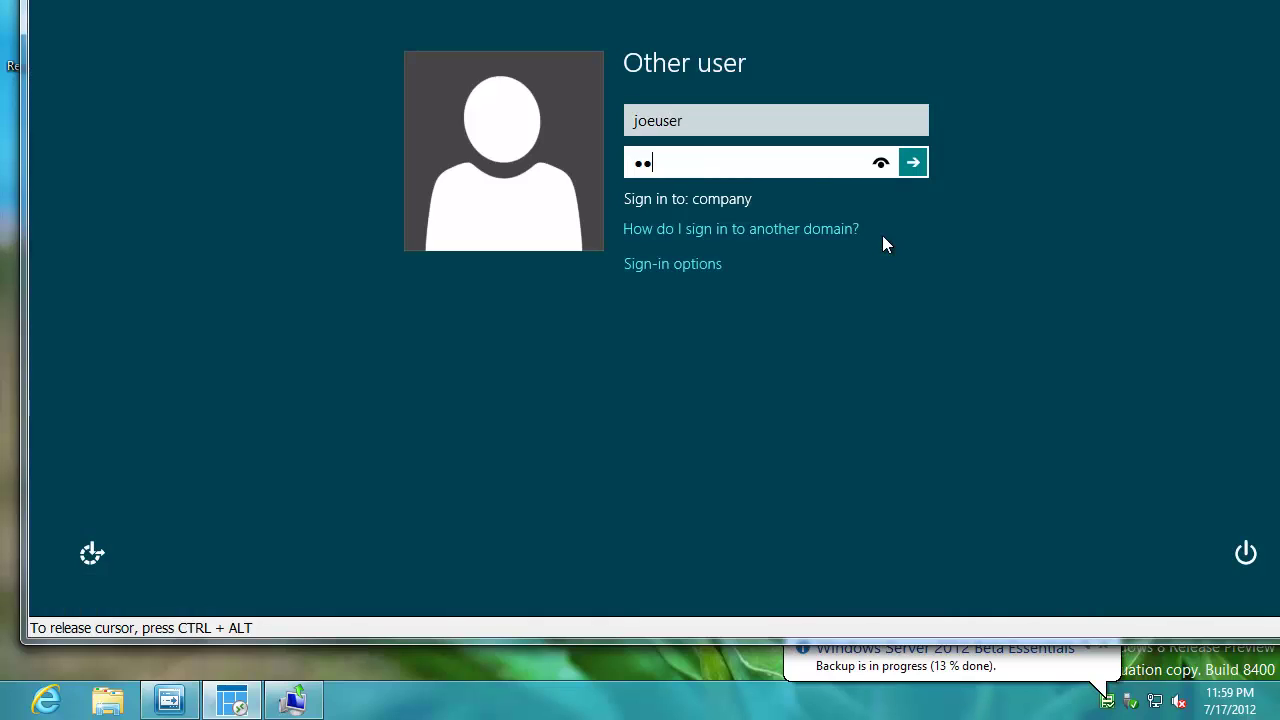
pyautogui.write('•••')
pyautogui.press('Return')
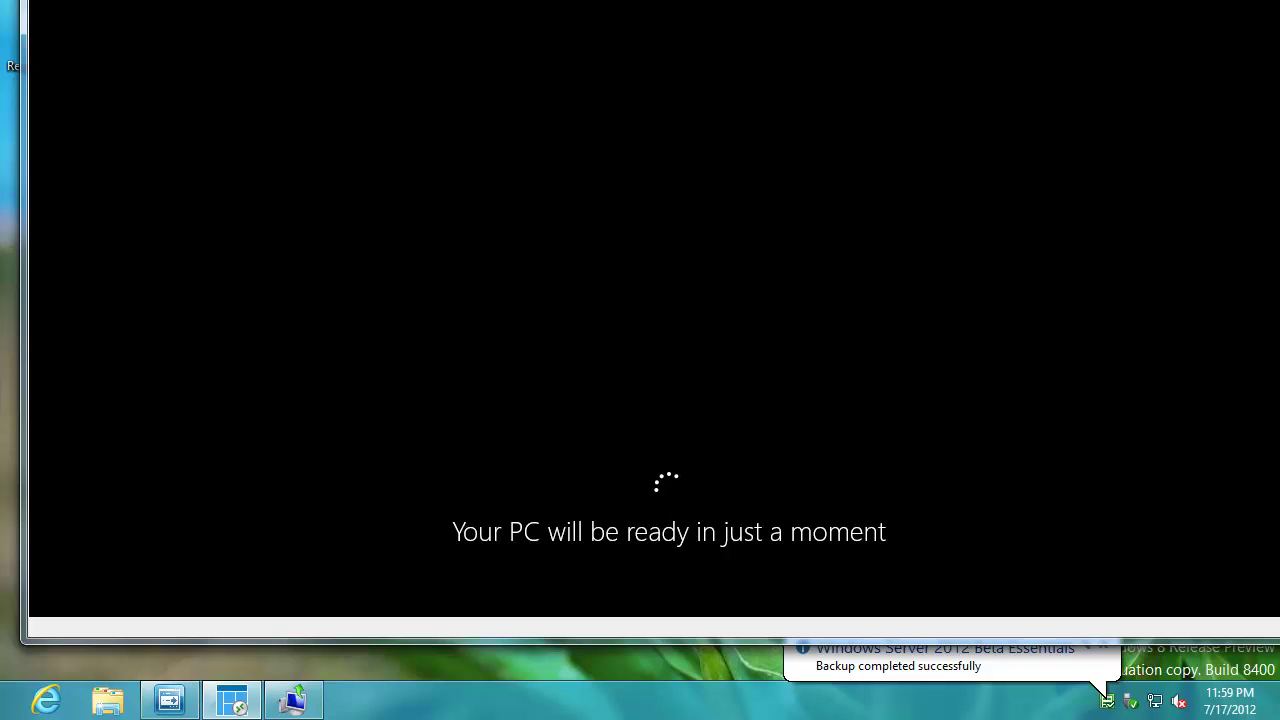
pyautogui.moveTo(40, 2); pyautogui.dragTo(1279, 2)
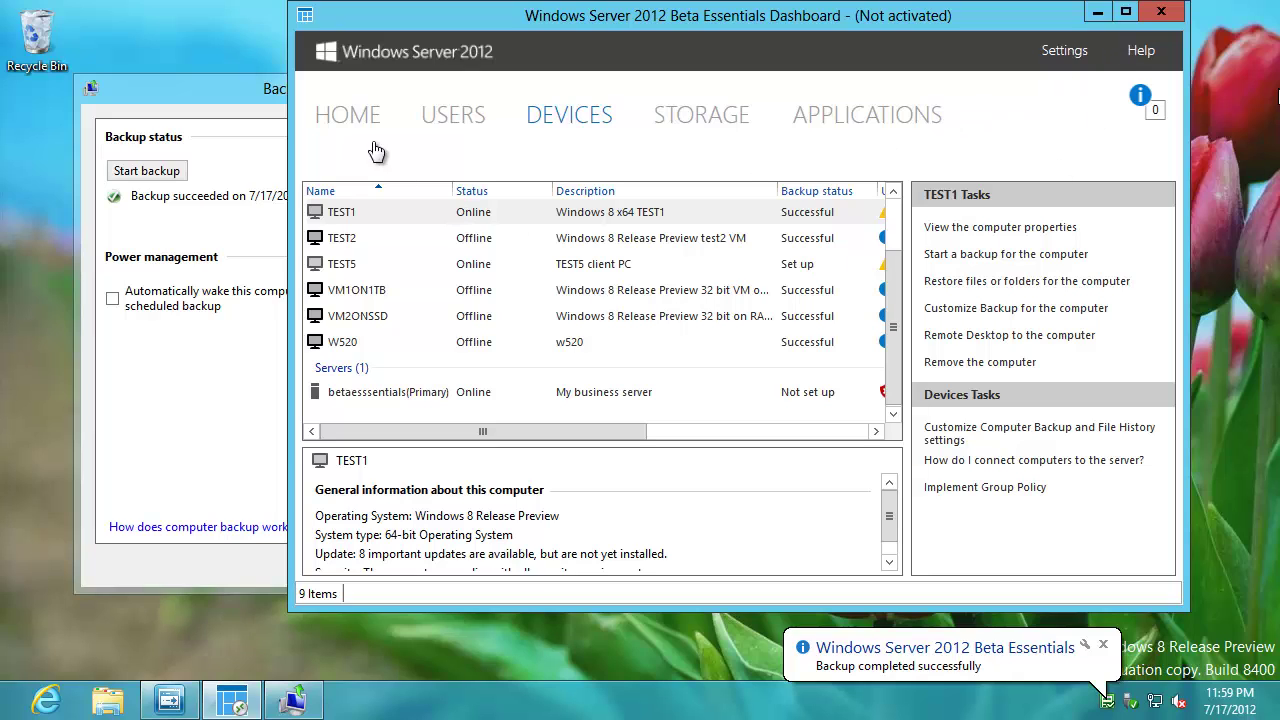
# - Close Backup Properties after the successful backup and open the server's Shared Folders from Launchpad
pyautogui.click(206, 471)
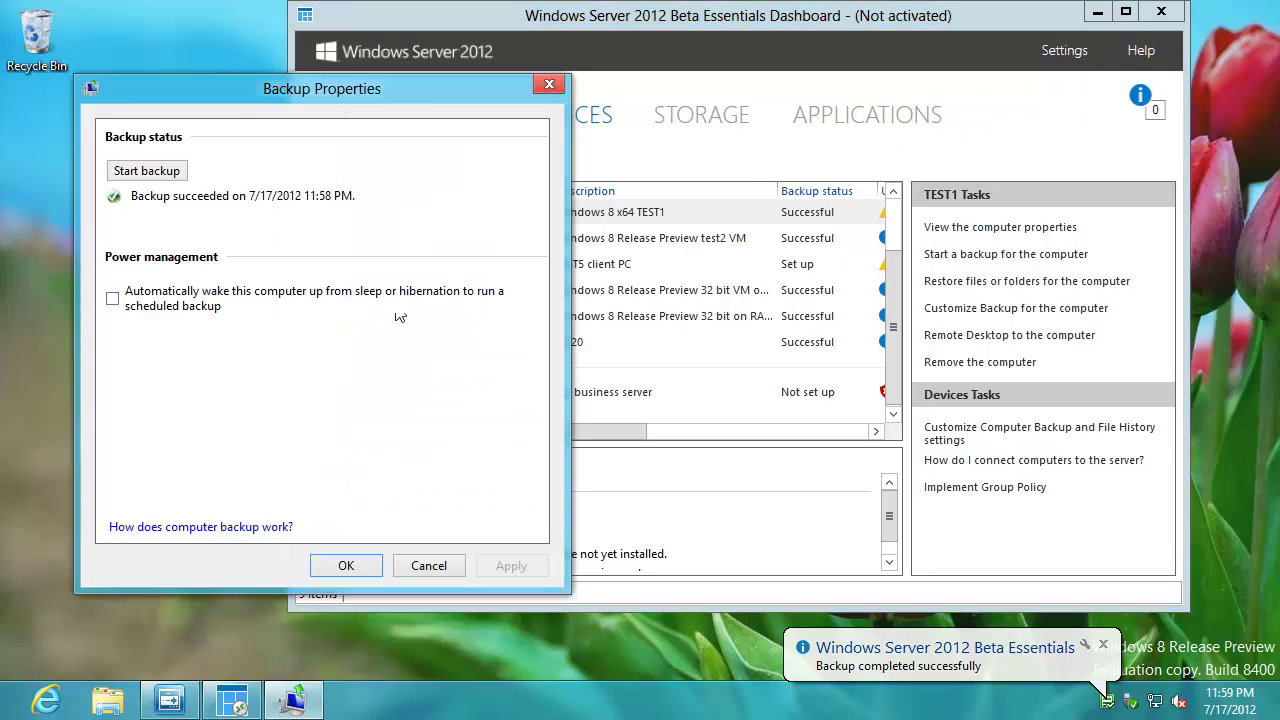
pyautogui.click(343, 564)
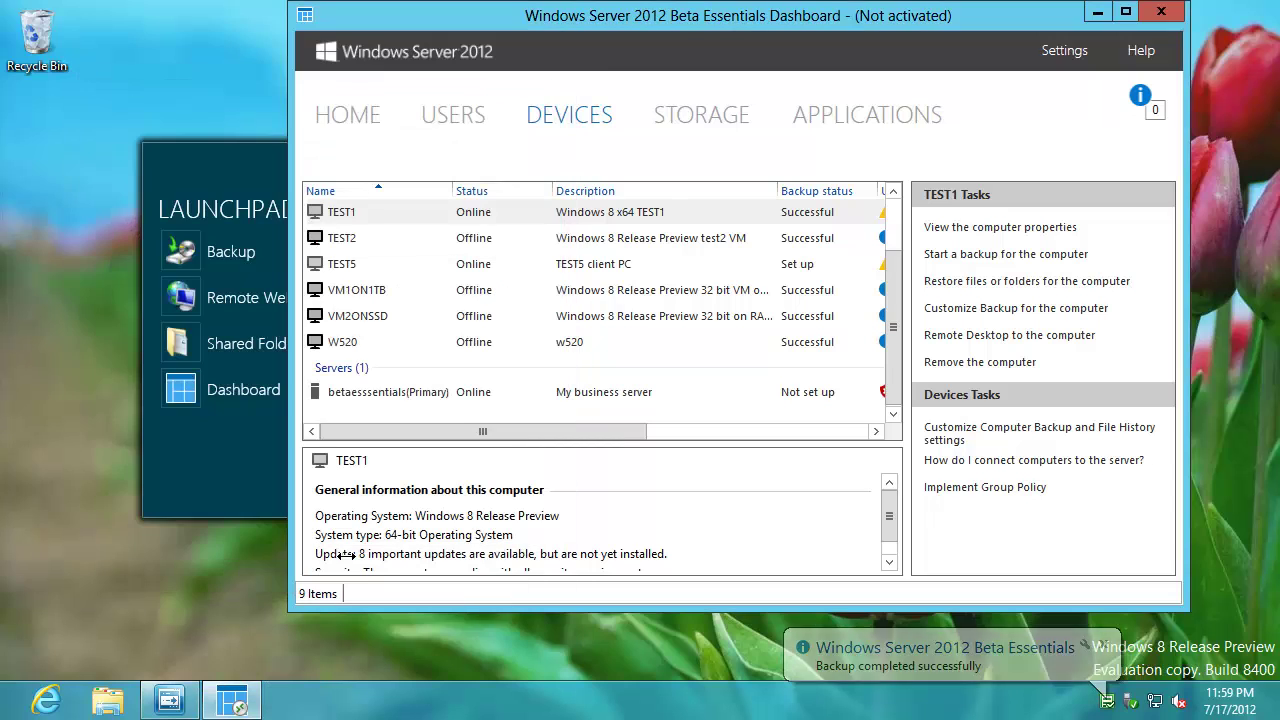
pyautogui.click(222, 458)
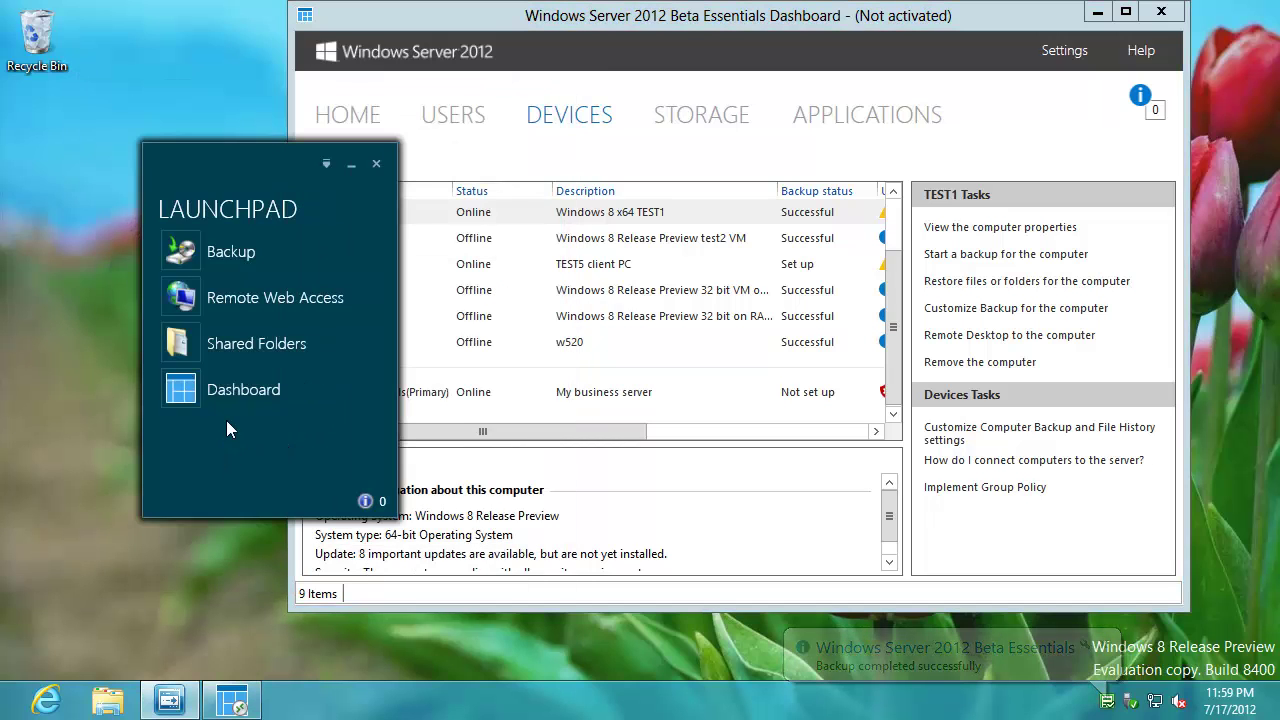
pyautogui.click(247, 344)
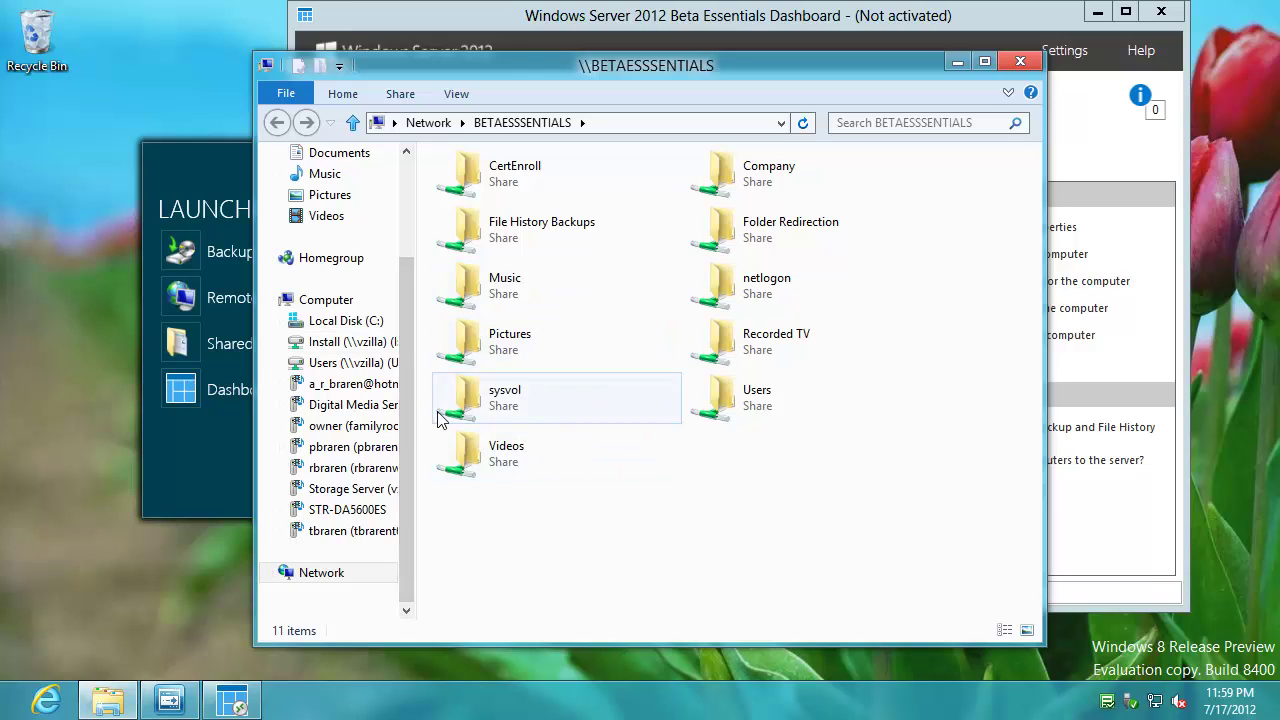
# - Widen the navigation pane, look inside Install (I:), return to the shares, then close Explorer and the Dashboard
pyautogui.moveTo(417, 371); pyautogui.dragTo(527, 370)
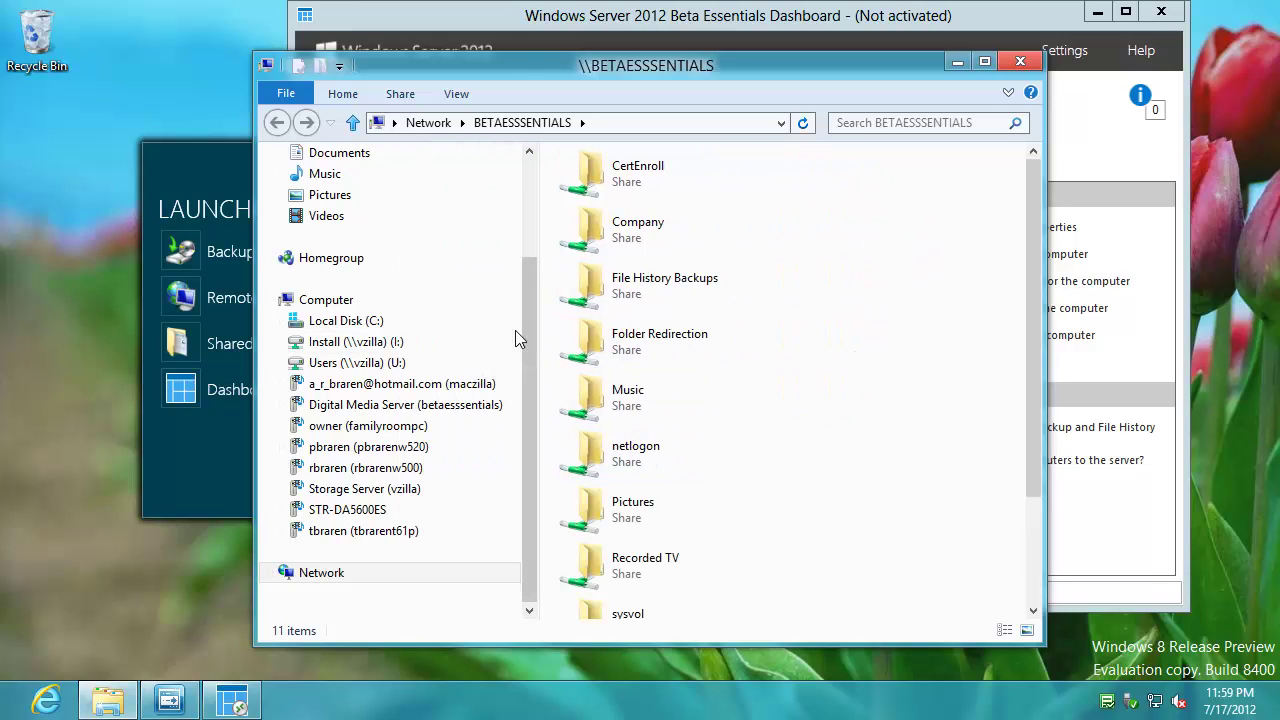
pyautogui.click(345, 343)
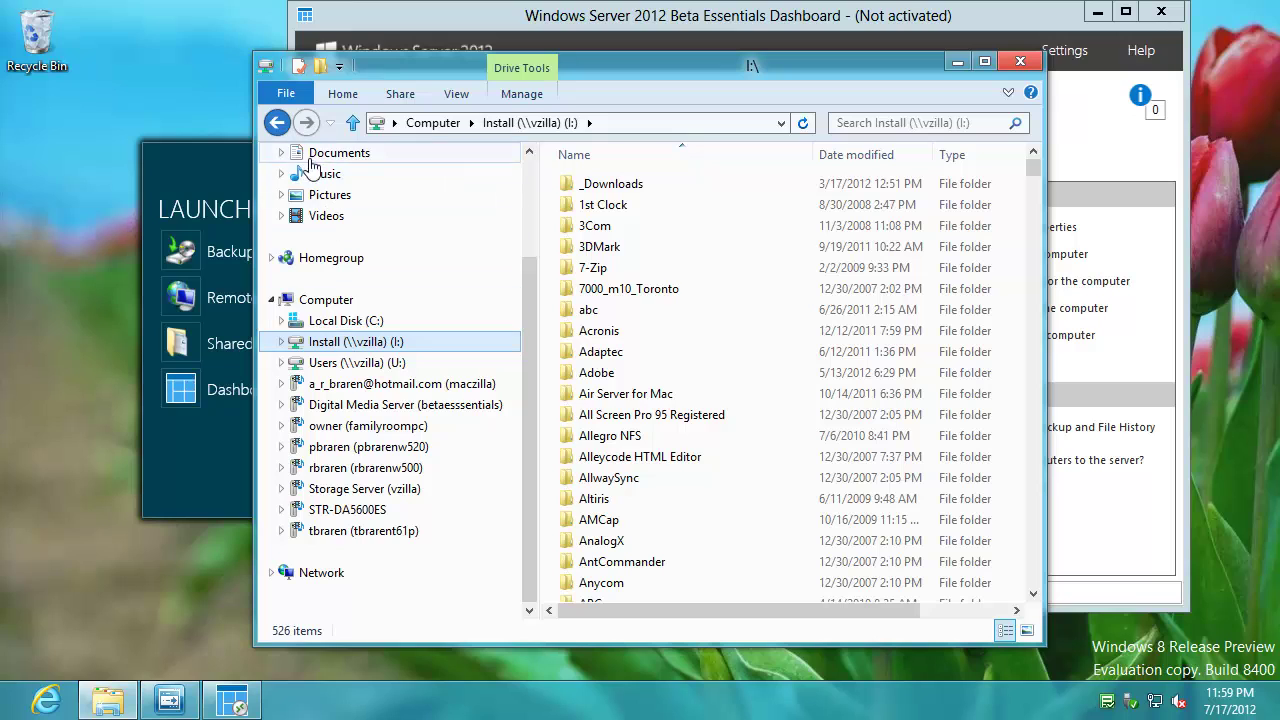
pyautogui.click(277, 122)
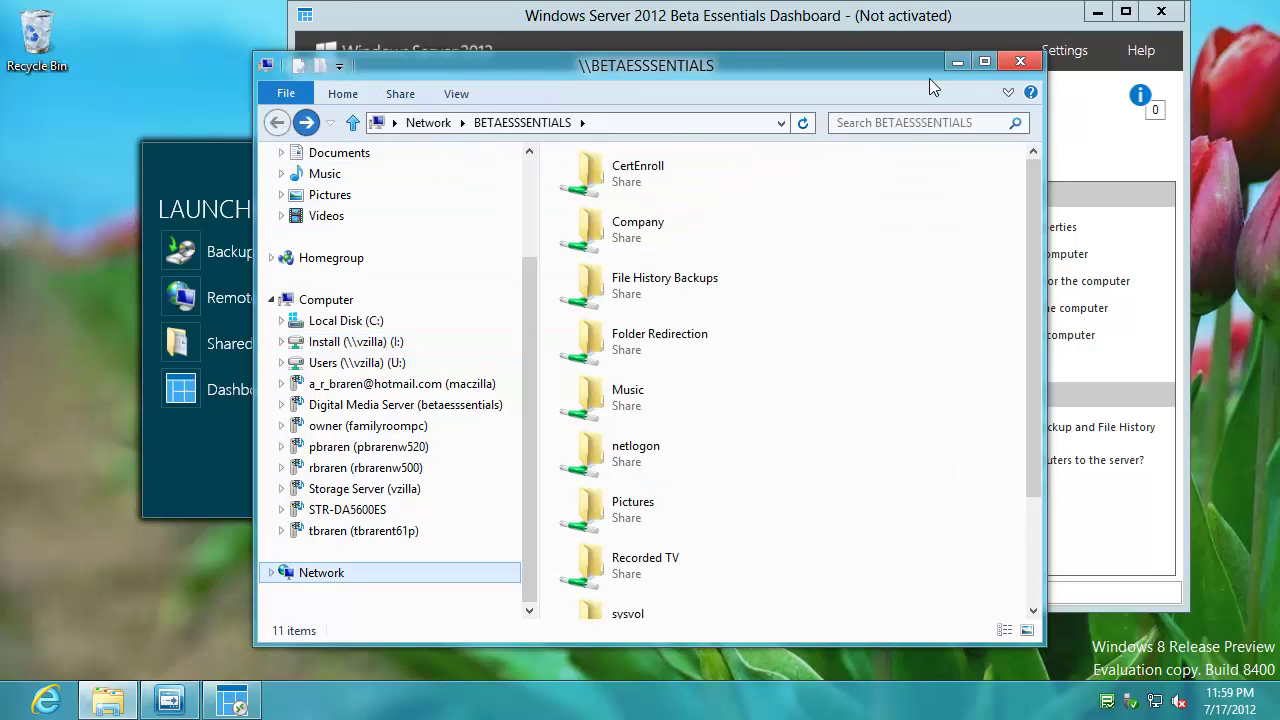
pyautogui.click(1020, 62)
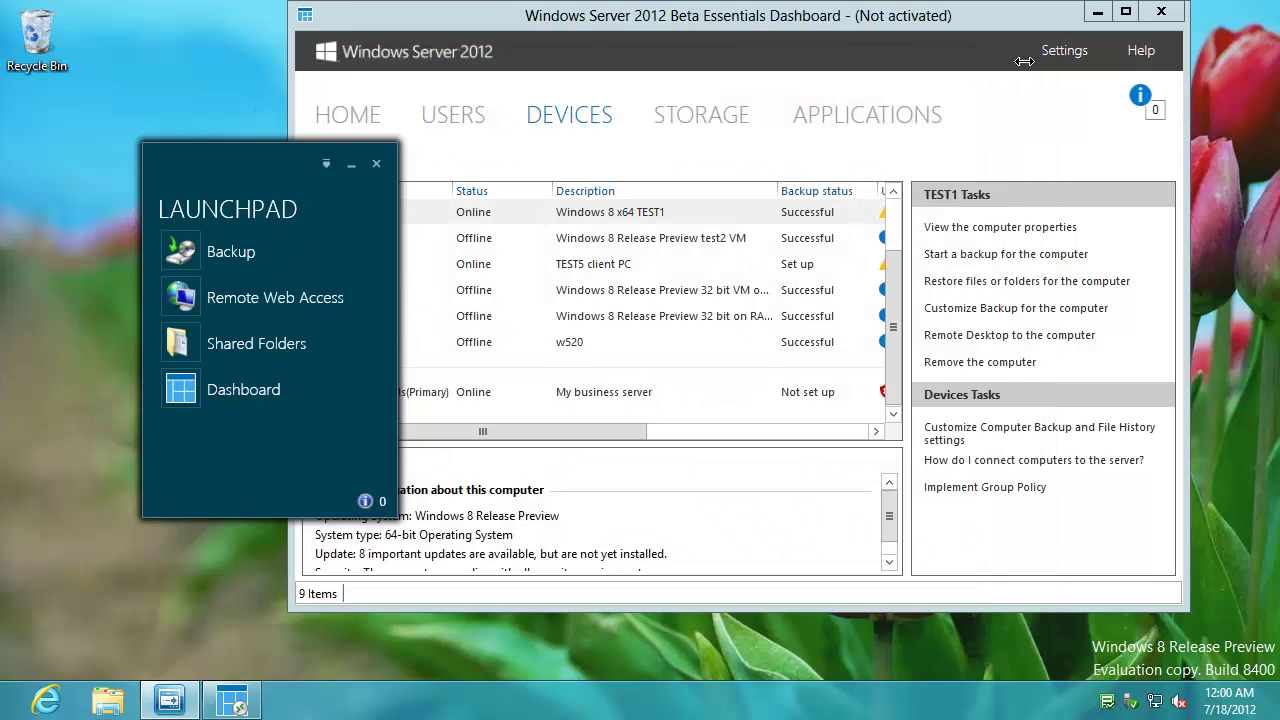
pyautogui.click(1165, 14)
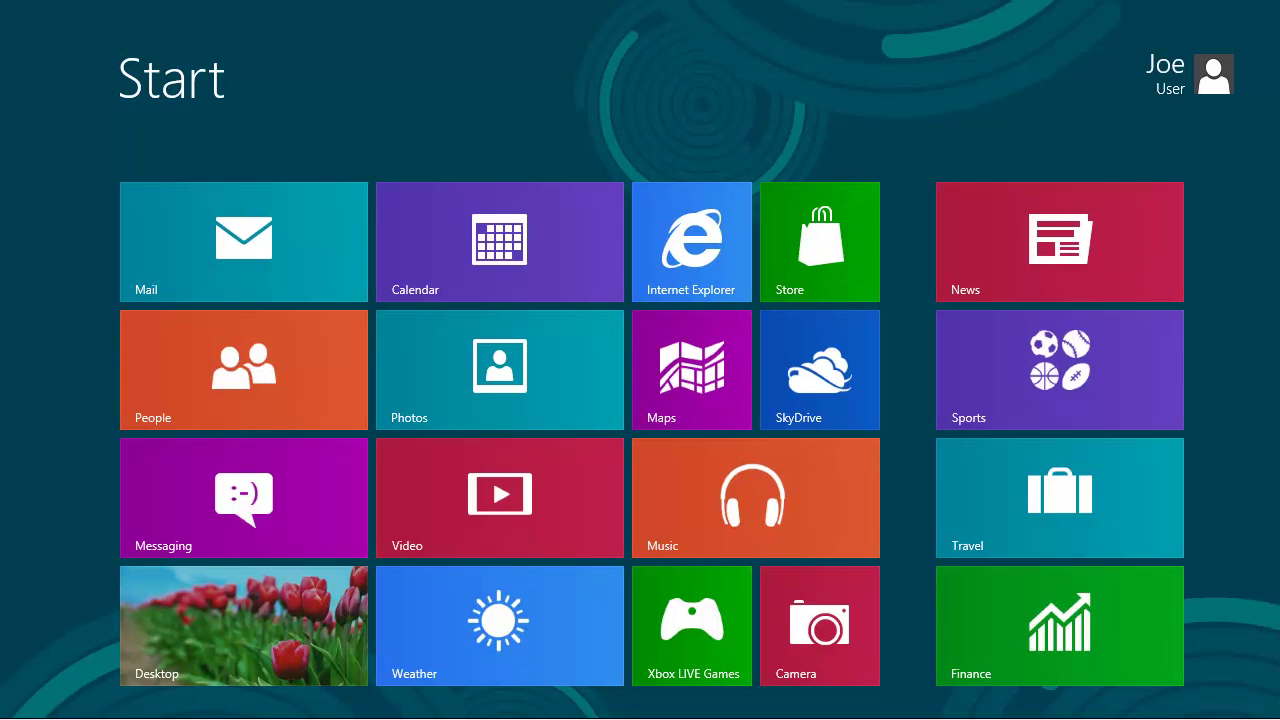
# - Attempt a Dashboard sign-in as joer, acknowledge the network-administrator-only error, and close the sign-in window
pyautogui.click(272, 611)
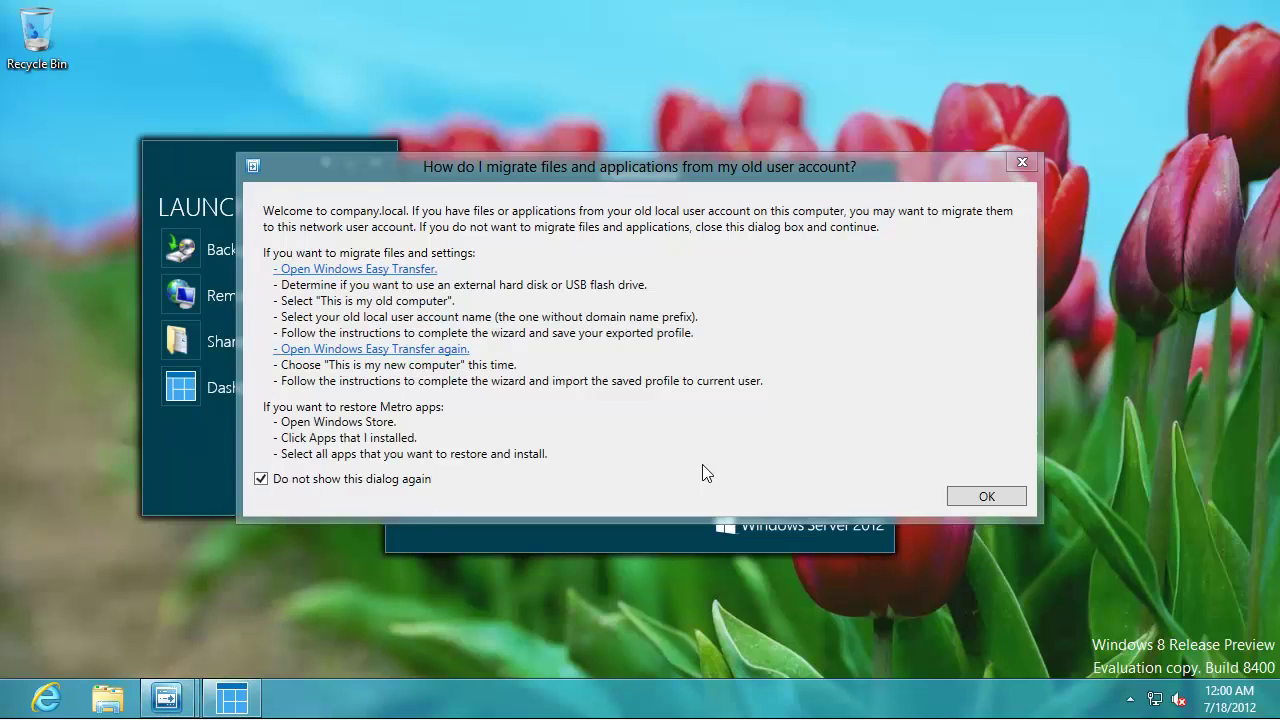
pyautogui.click(986, 497)
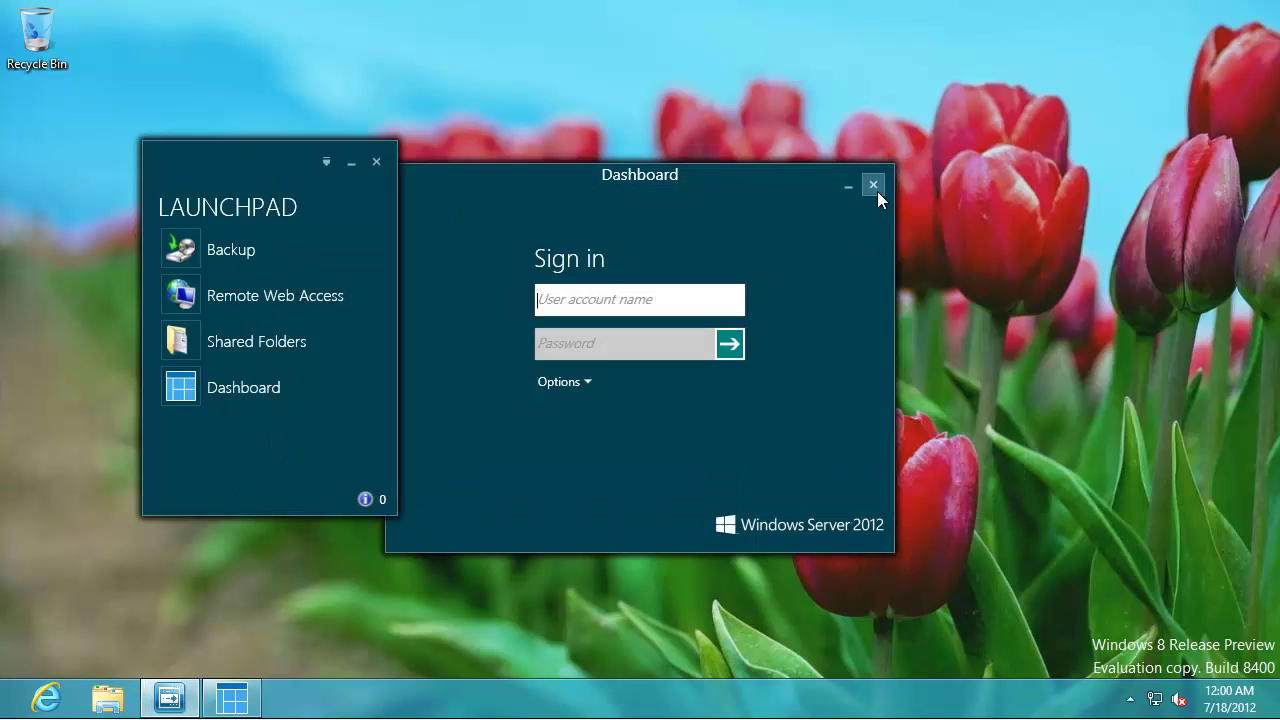
pyautogui.click(644, 306)
pyautogui.write('joer')
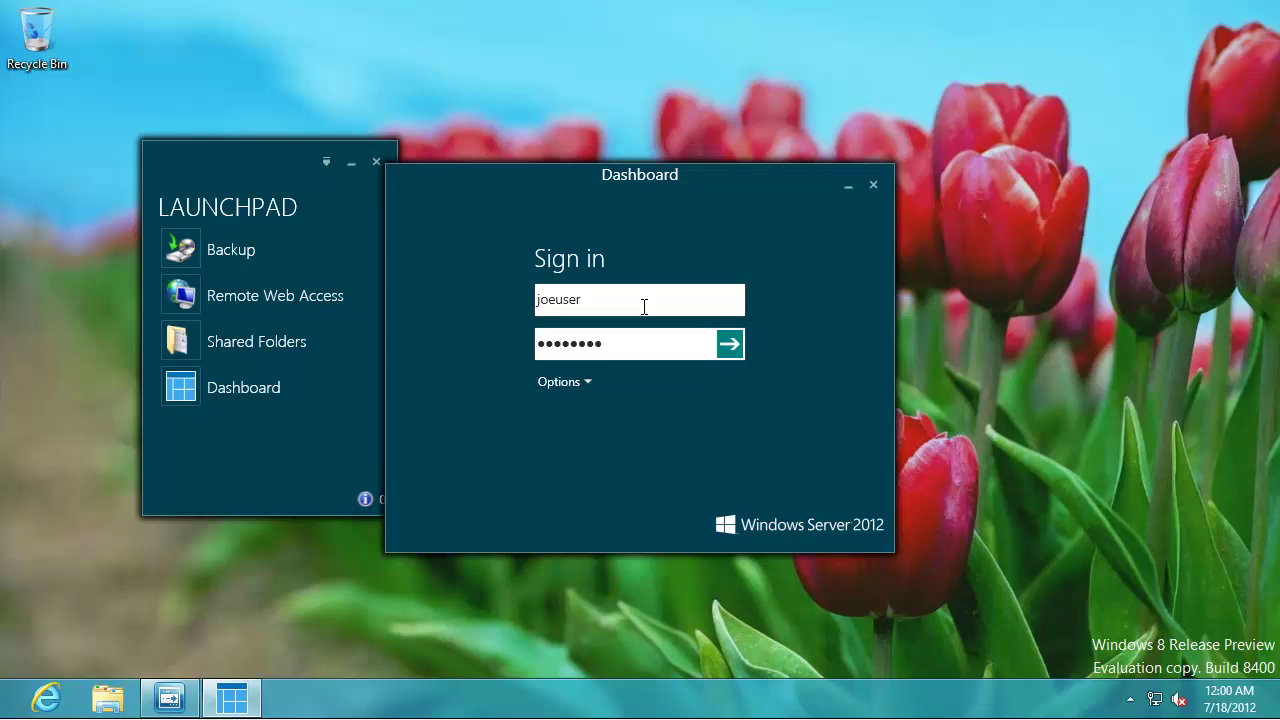
pyautogui.press('Return')
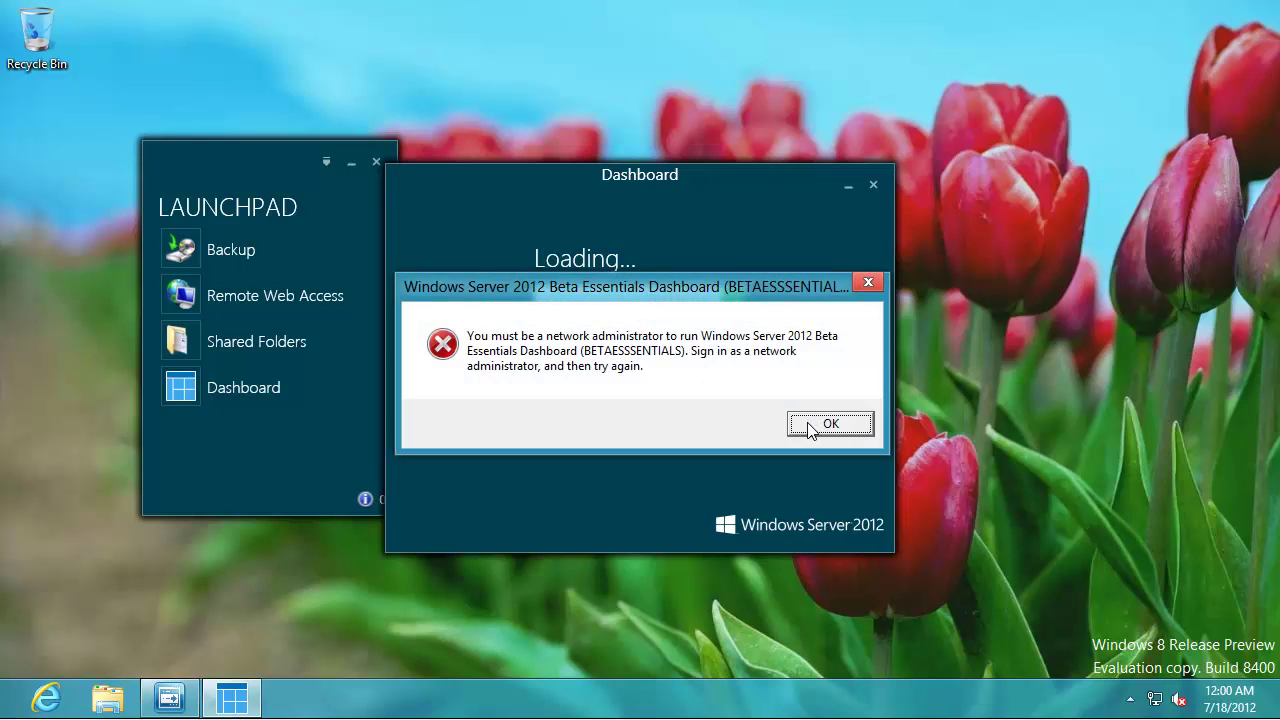
pyautogui.click(810, 425)
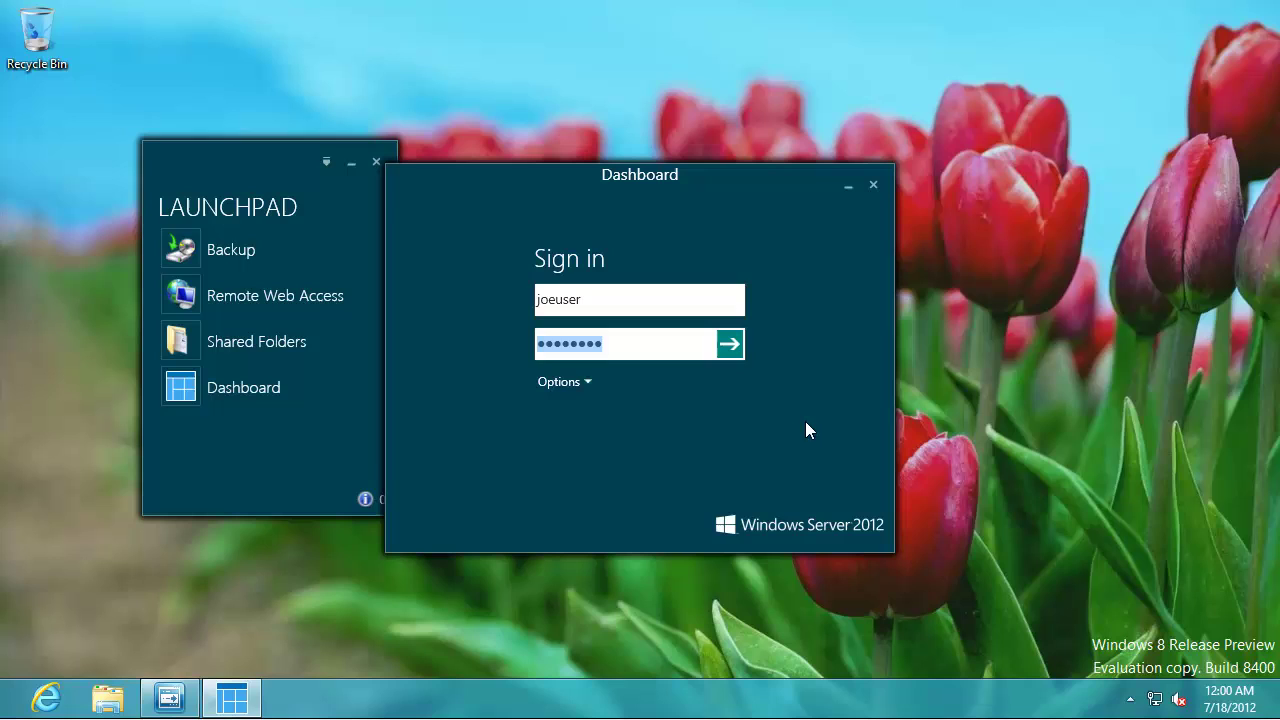
pyautogui.click(874, 187)
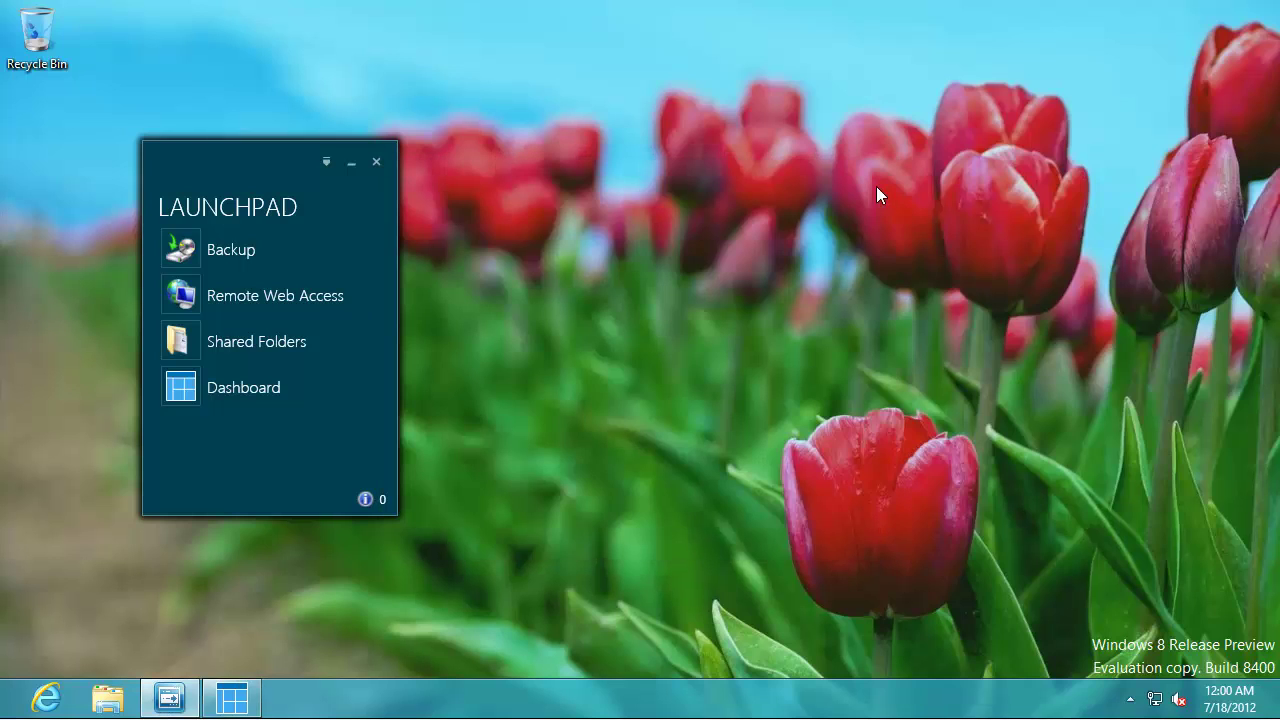
# - Open the Videos share from Shared Folders and create a new empty text file named text.txt
pyautogui.click(215, 345)
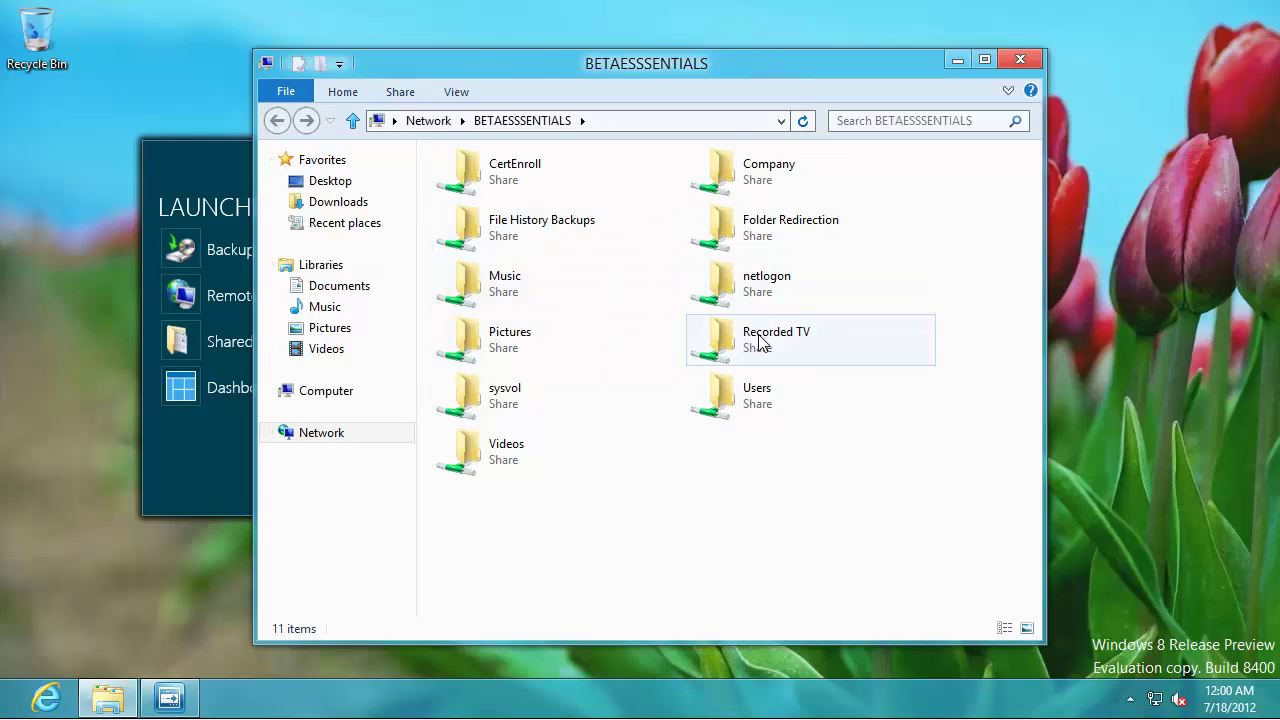
pyautogui.doubleClick(508, 463)
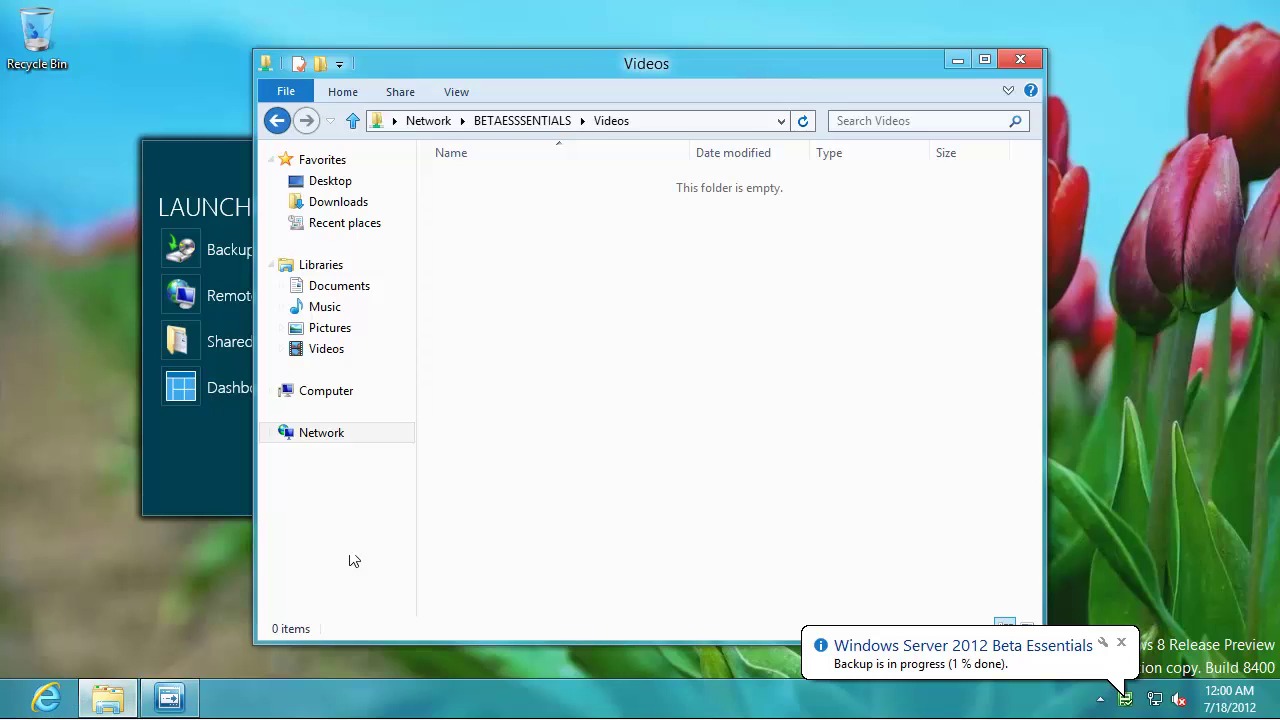
pyautogui.rightClick(577, 394)
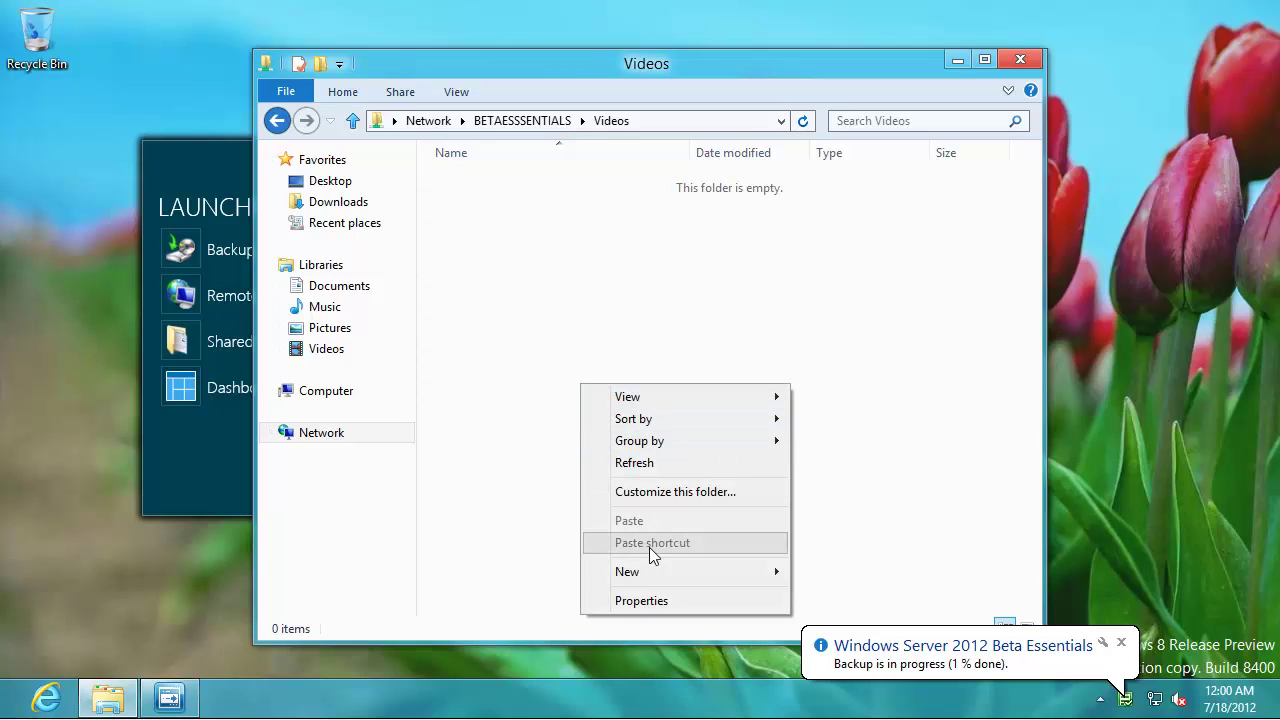
pyautogui.moveTo(674, 583)
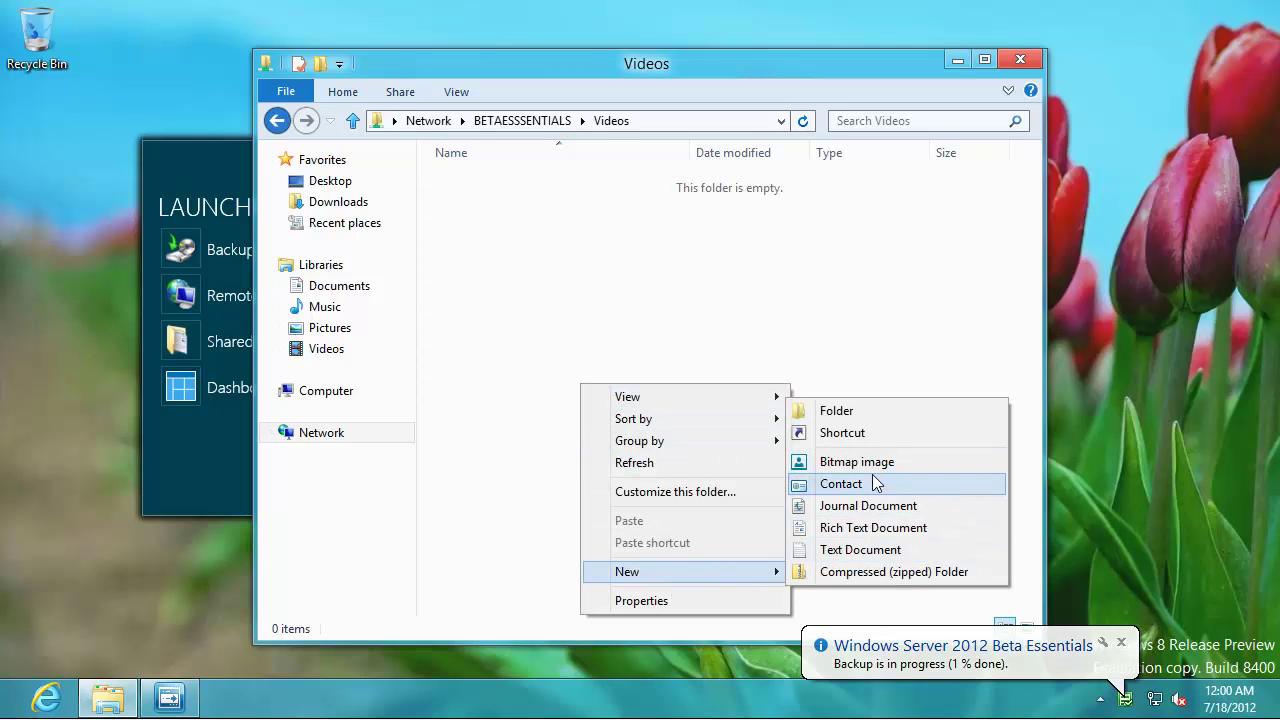
pyautogui.click(862, 550)
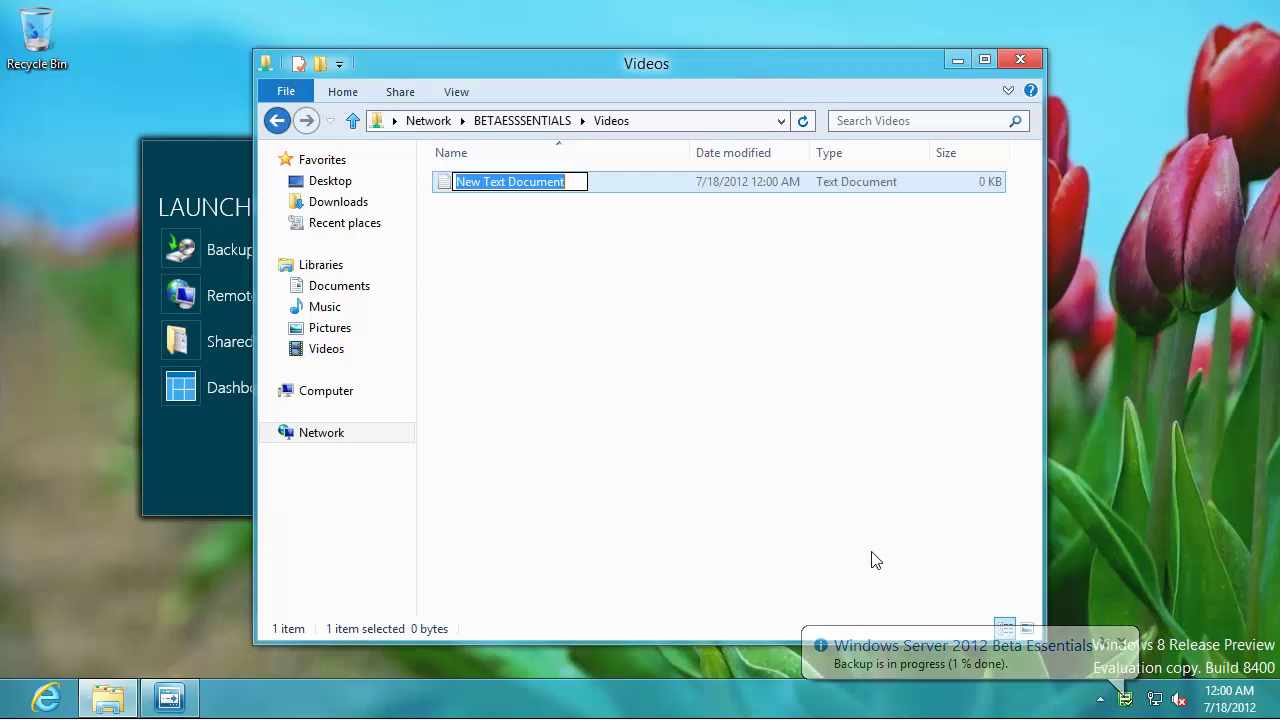
pyautogui.write('text.txt')
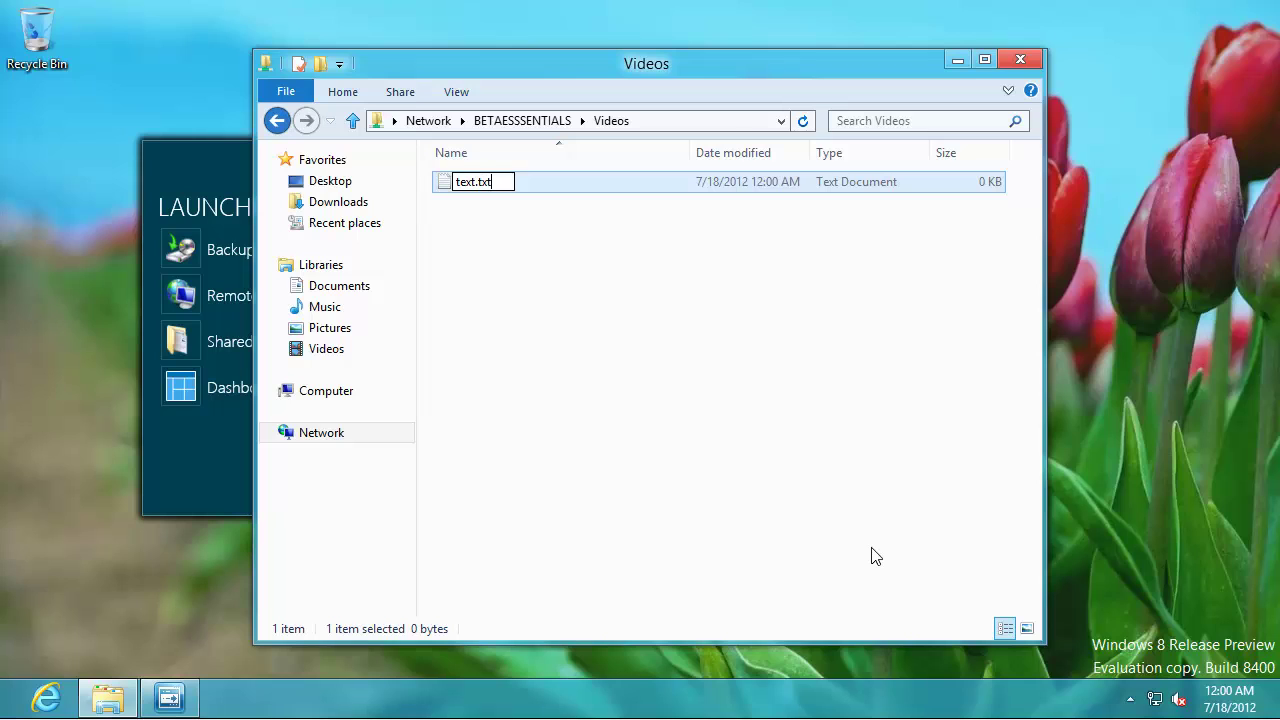
pyautogui.press('Return')
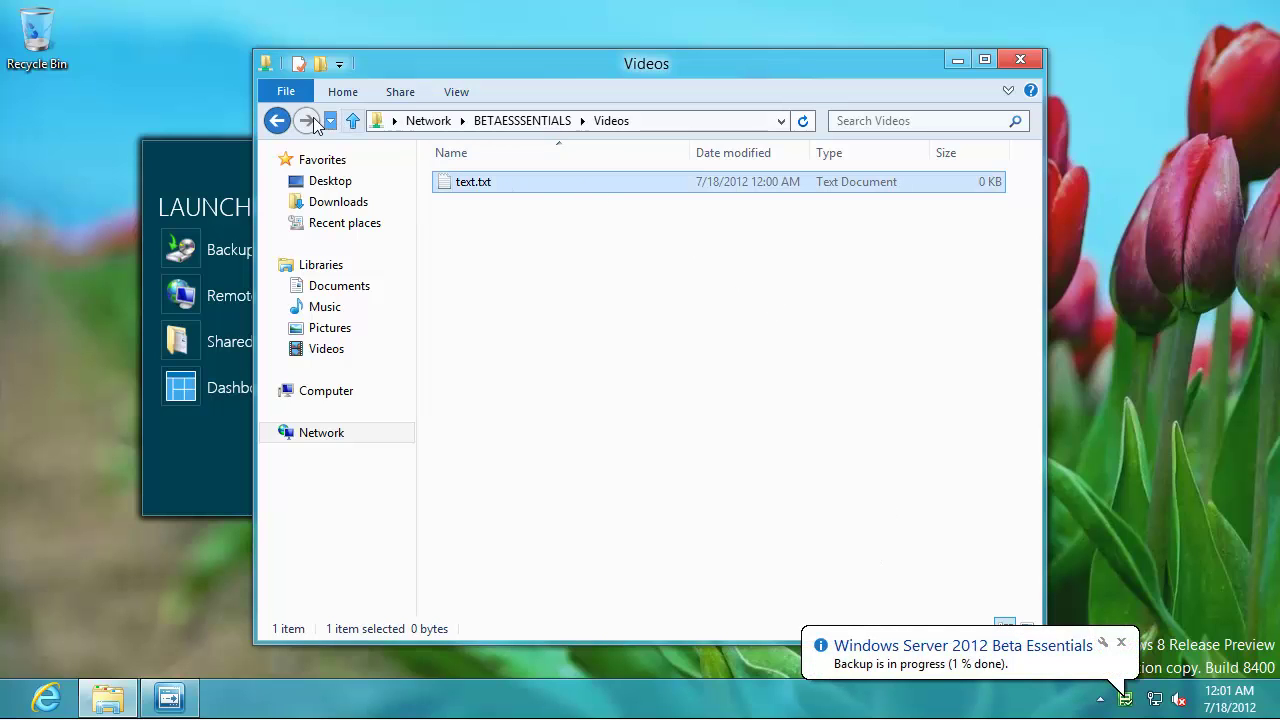
# - Open the Music share, try creating a new item, cancel the Access Denied message, and close Explorer
pyautogui.click(277, 120)
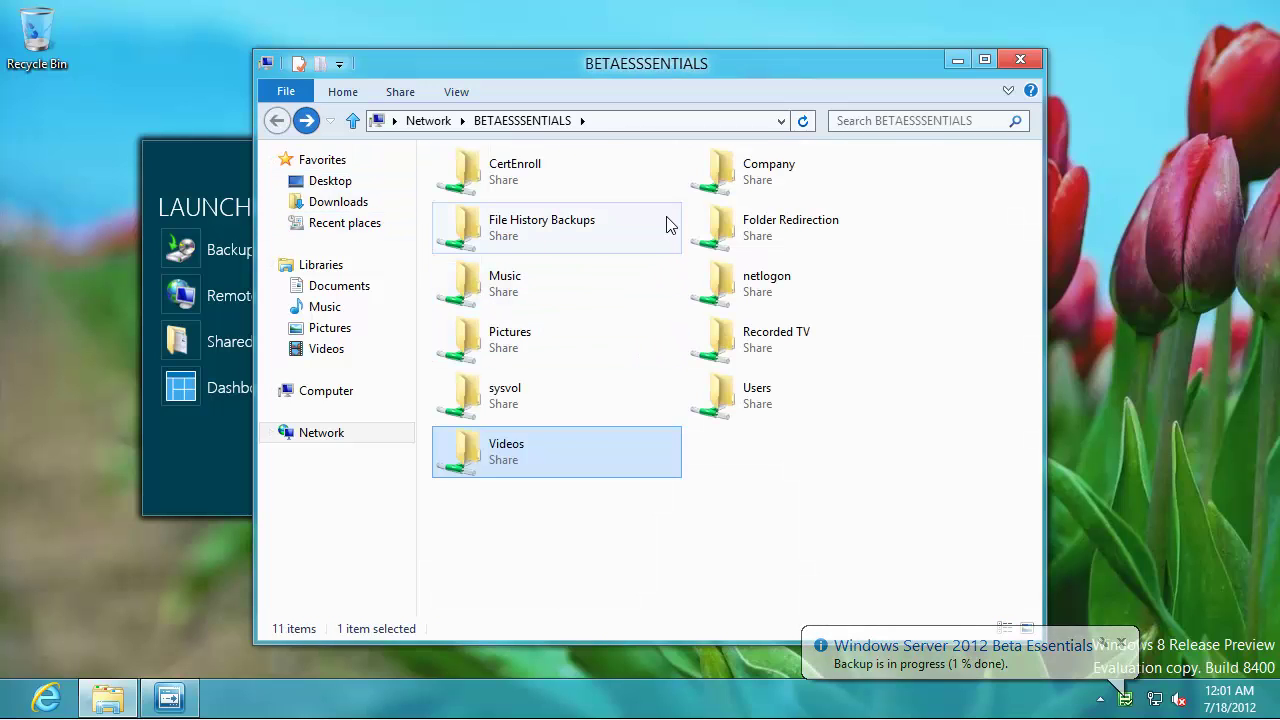
pyautogui.doubleClick(513, 291)
pyautogui.rightClick(512, 291)
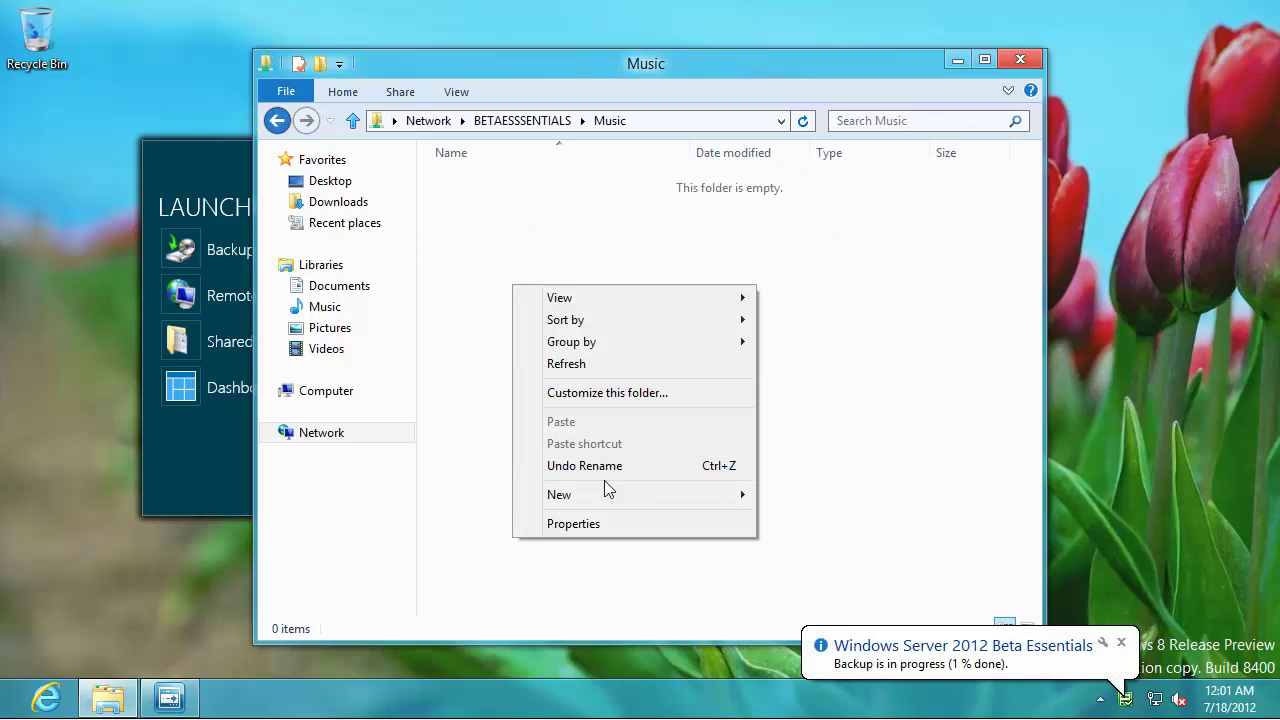
pyautogui.moveTo(735, 495)
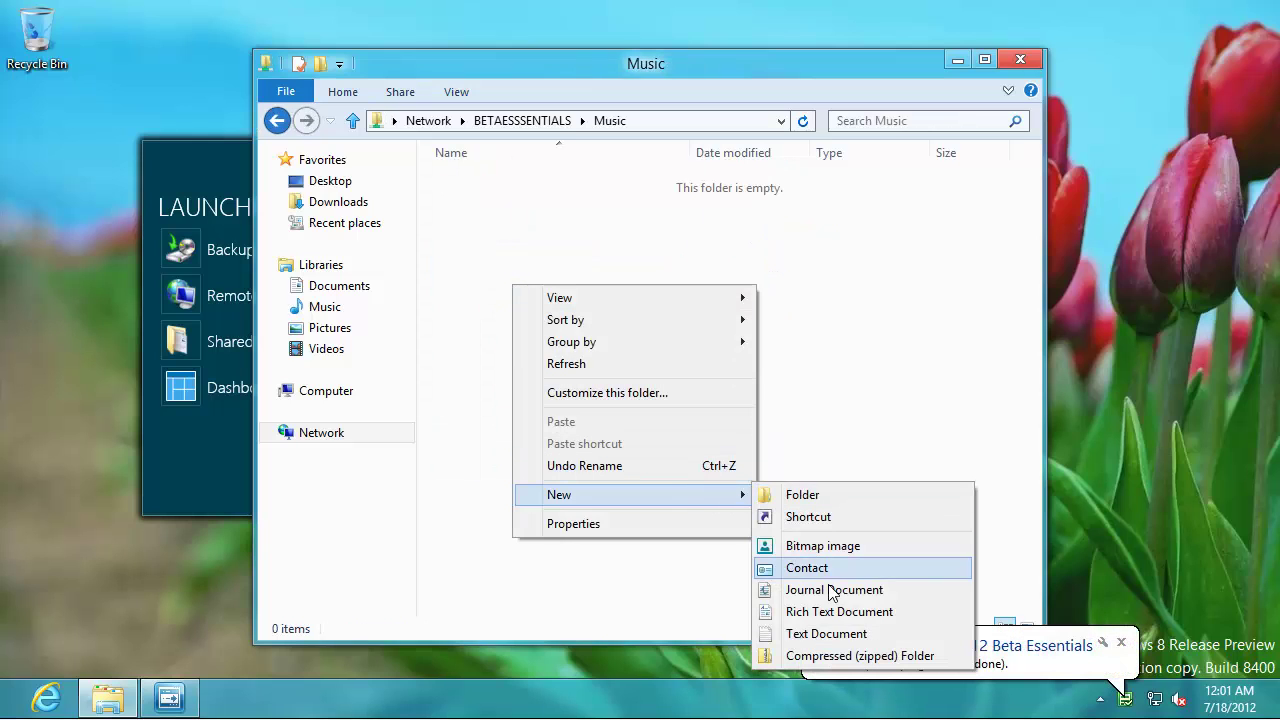
pyautogui.click(795, 635)
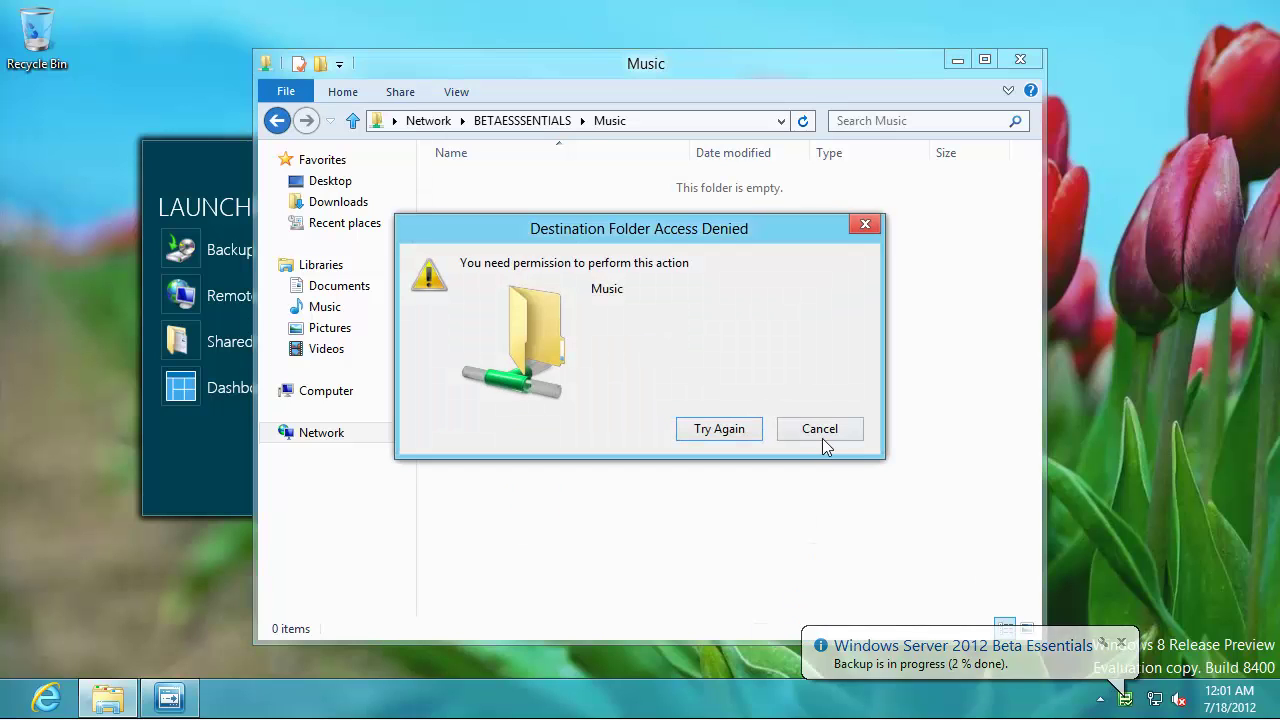
pyautogui.click(826, 430)
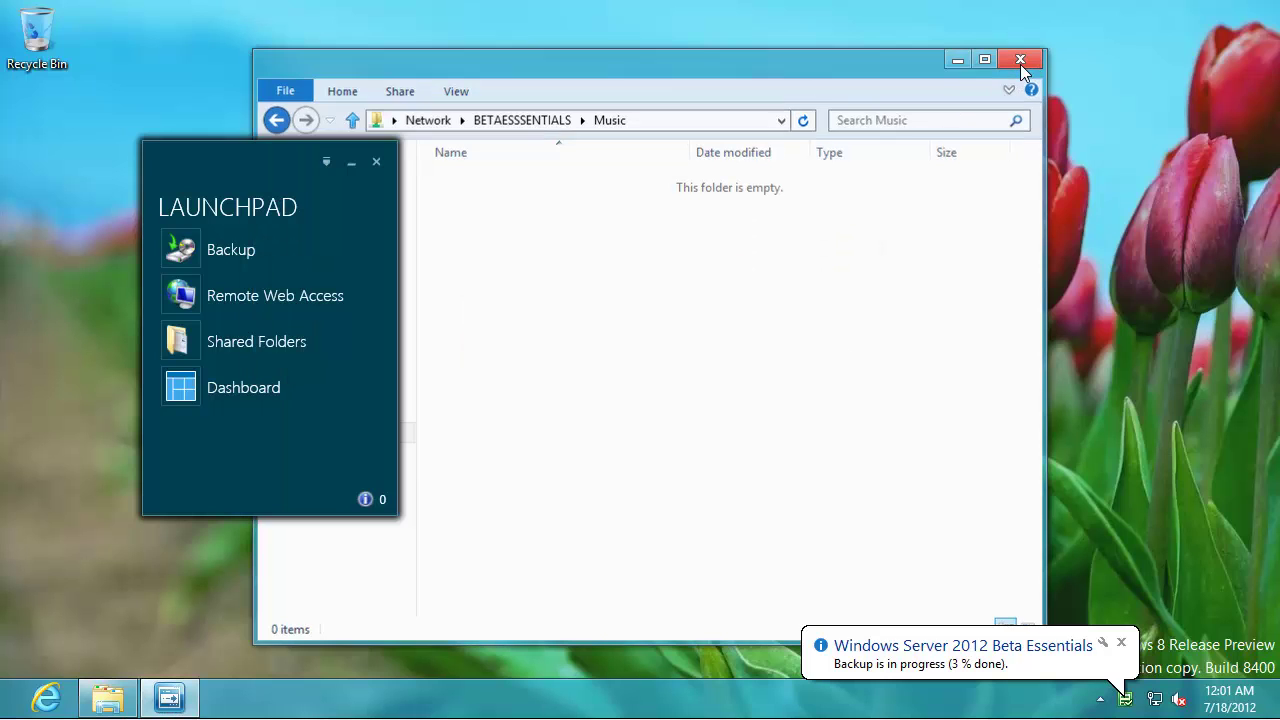
pyautogui.click(1019, 63)
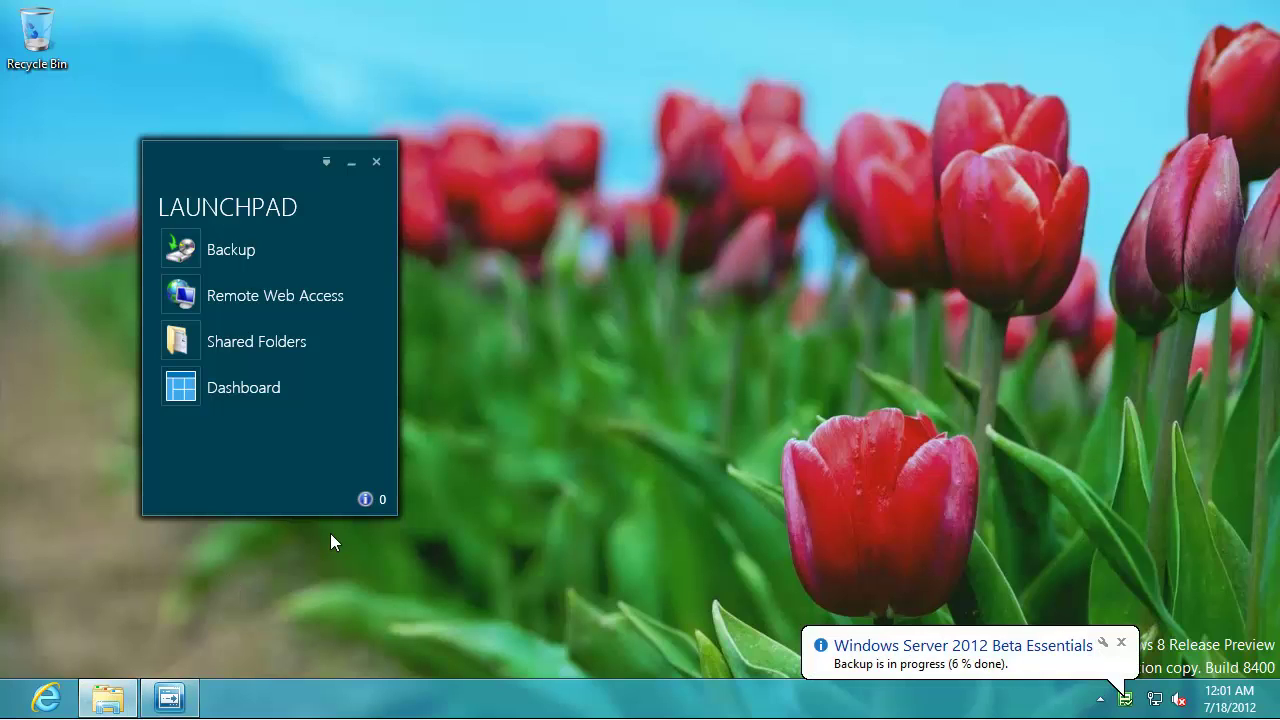
# - Open Computer's Properties in a new Explorer window and choose Change settings for computer name and domain
pyautogui.press('super+e')
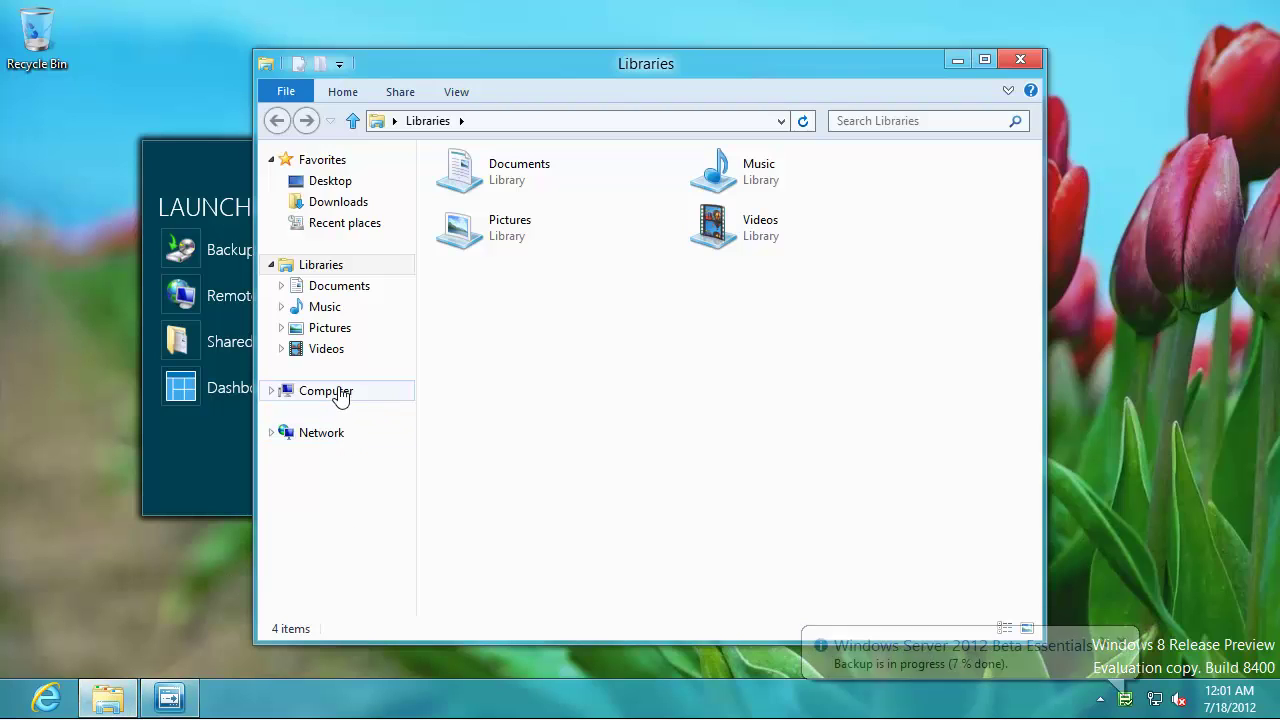
pyautogui.rightClick(336, 390)
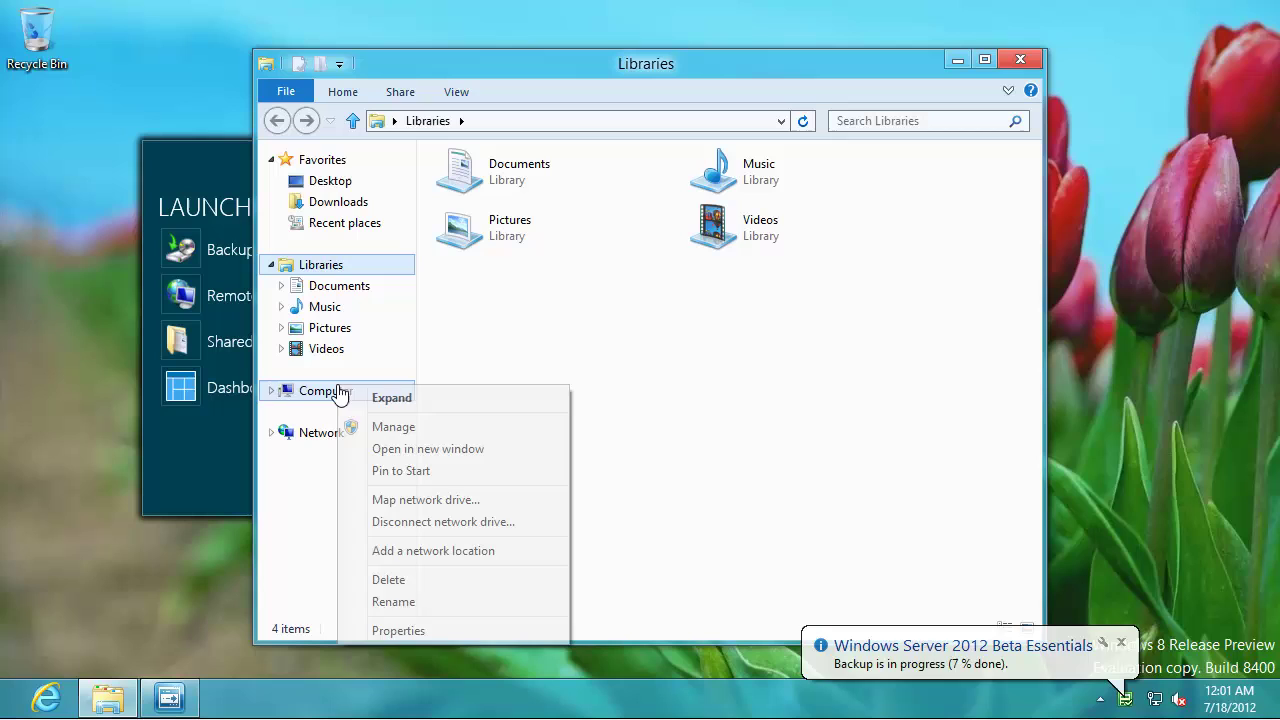
pyautogui.click(474, 628)
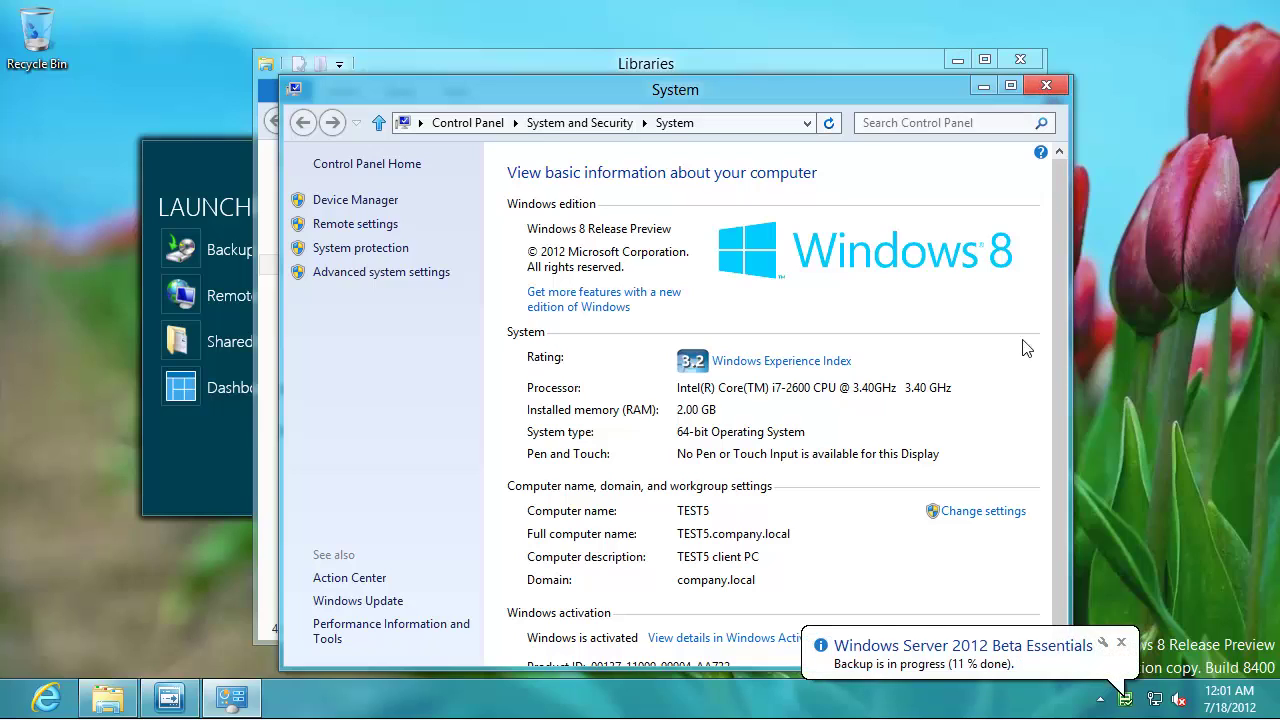
pyautogui.click(983, 512)
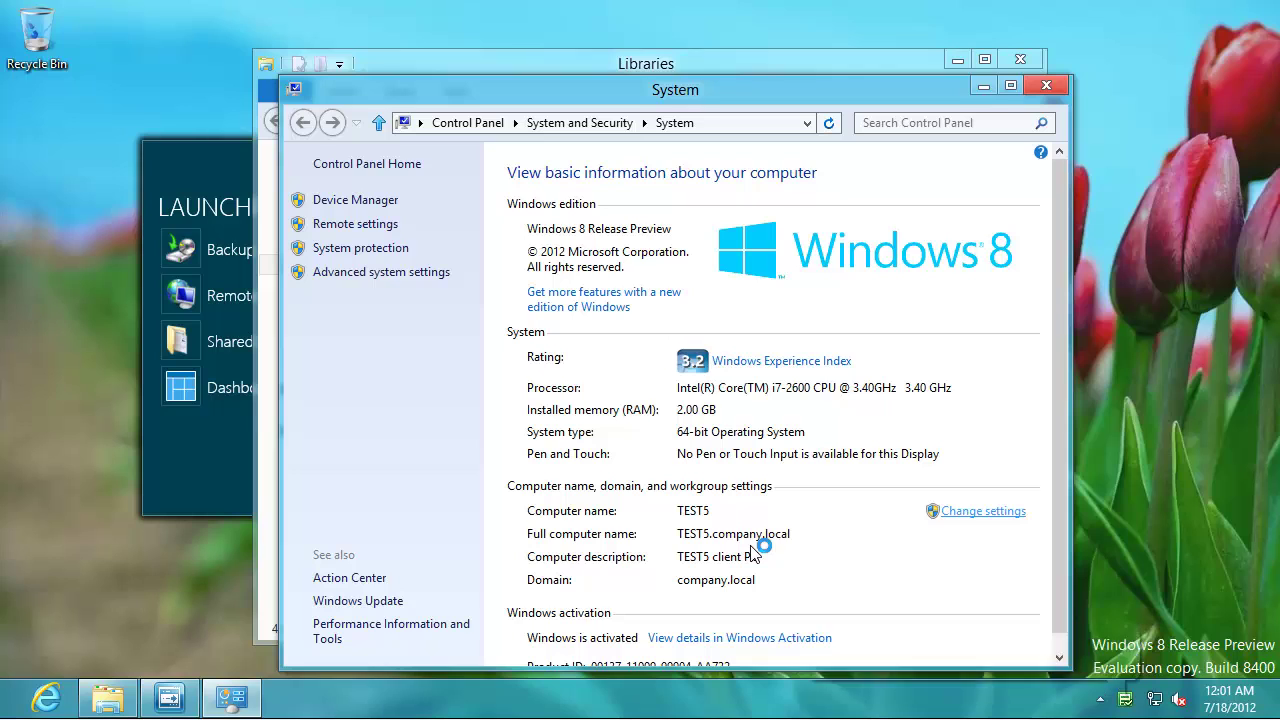
# - Sort Task Manager's processes by CPU, expand the top one, Windows Server Shared Service, then minimize Task Manager
pyautogui.rightClick(770, 698)
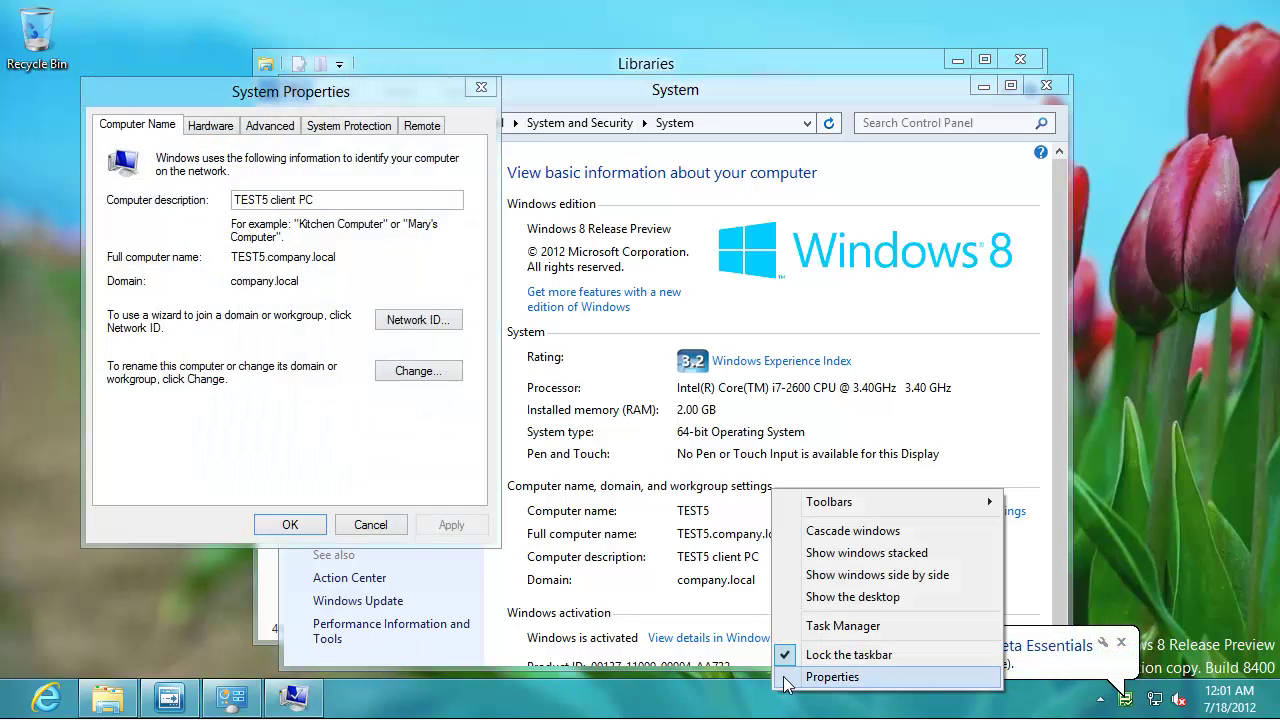
pyautogui.click(826, 623)
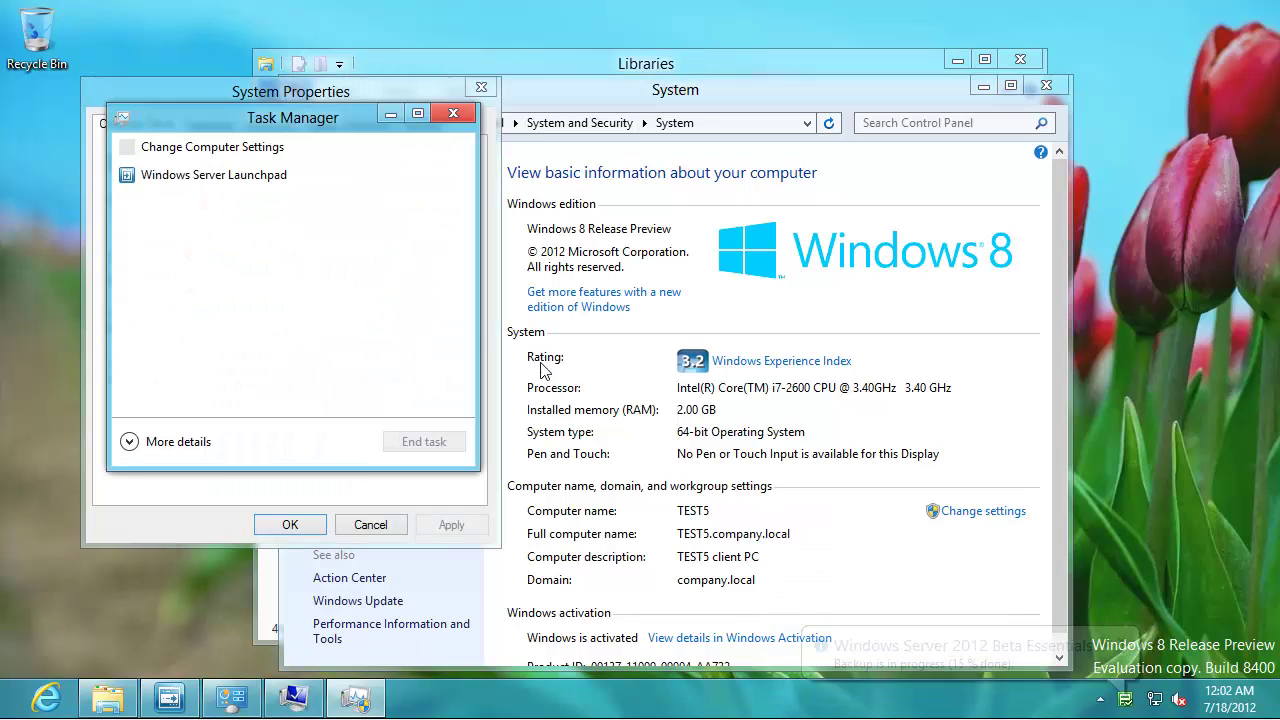
pyautogui.click(157, 443)
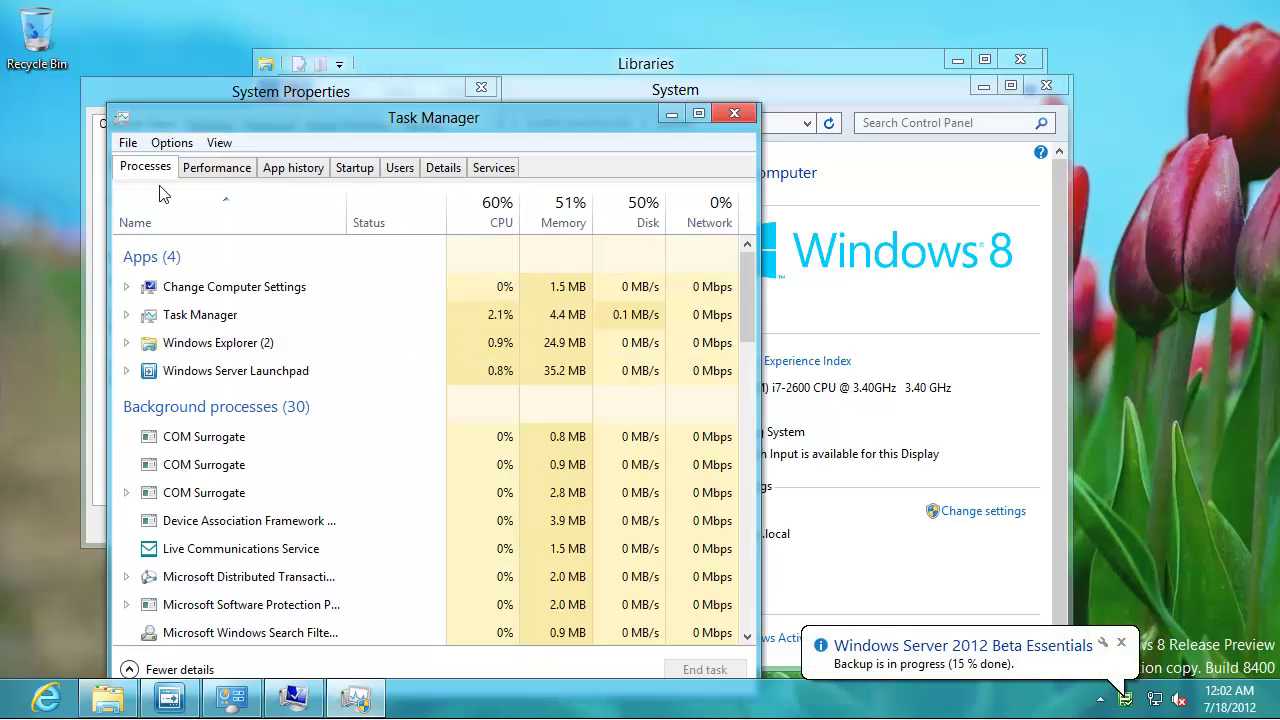
pyautogui.click(192, 167)
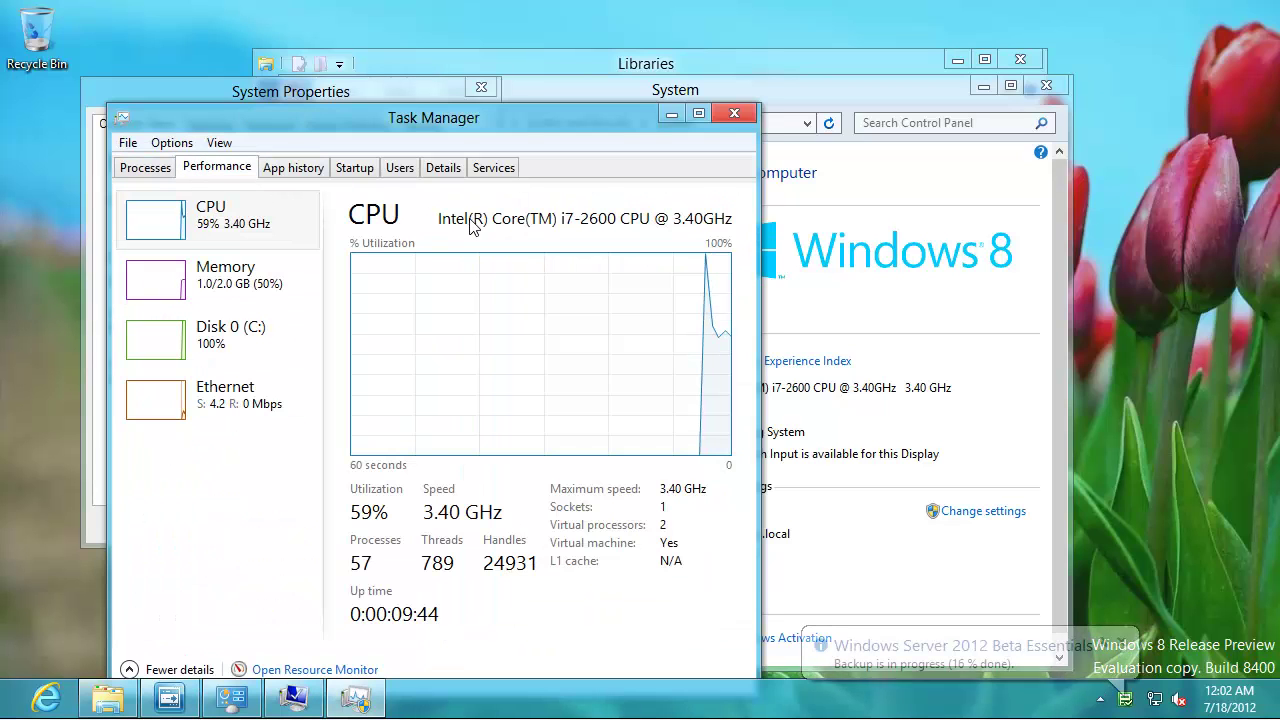
pyautogui.click(146, 170)
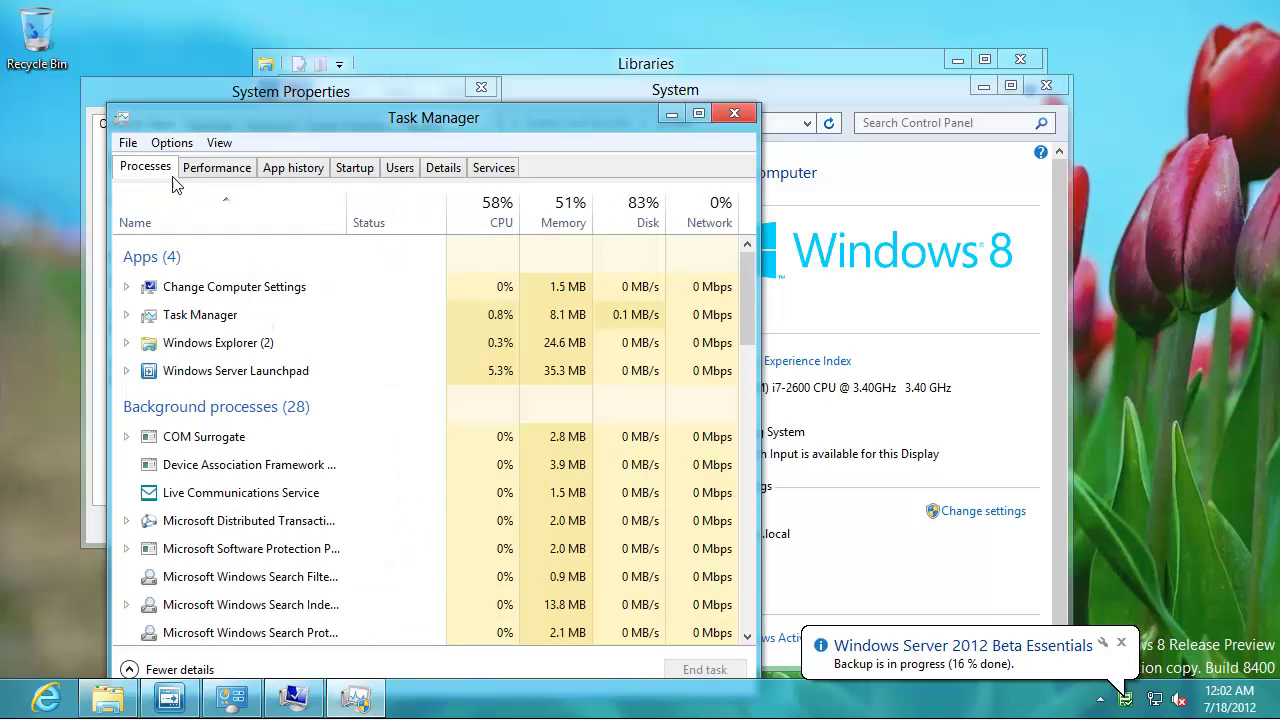
pyautogui.click(490, 209)
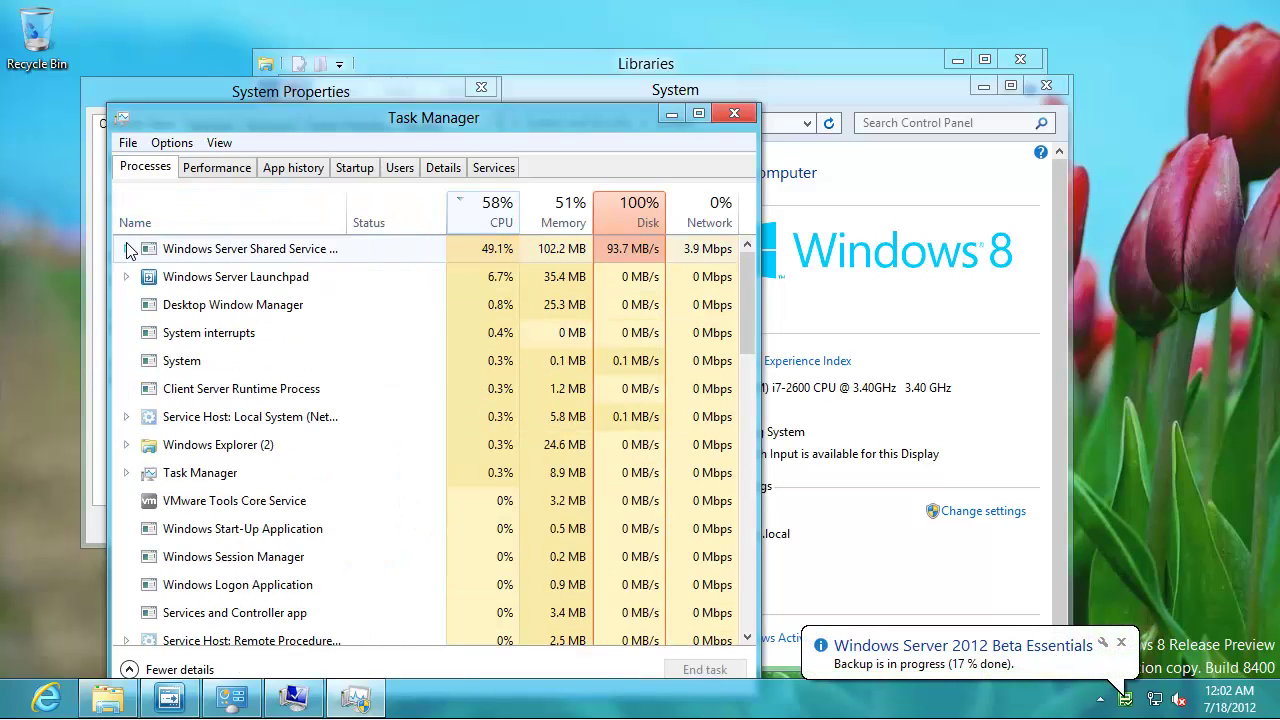
pyautogui.click(126, 249)
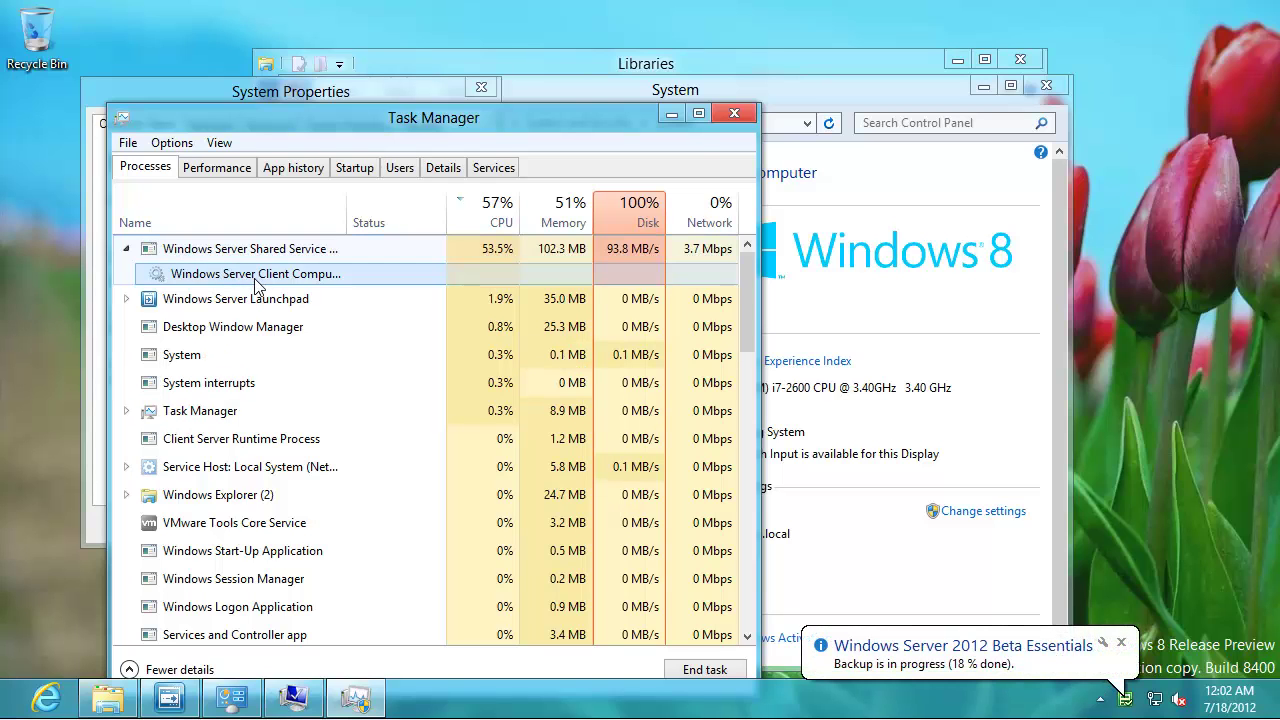
pyautogui.click(672, 114)
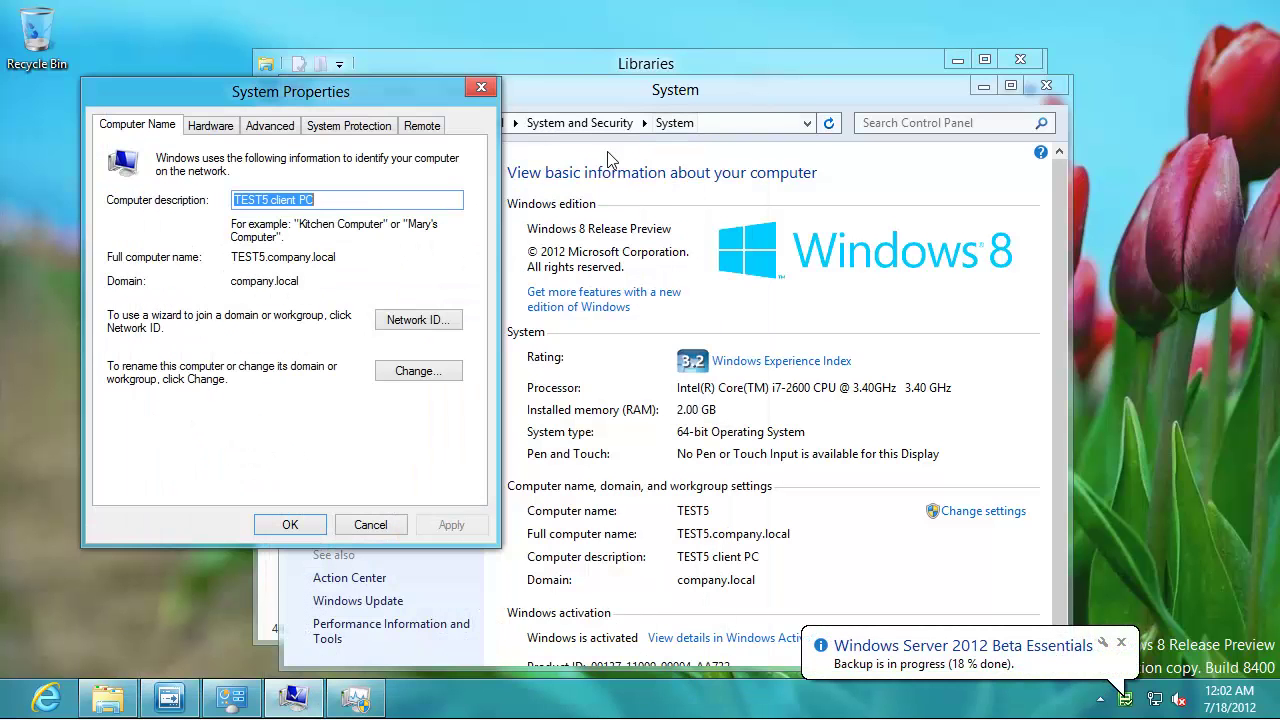
# - Move TEST5 from the company.local domain to workgroup WORKGROUP, accepting all prompts and choosing Restart Later
pyautogui.click(418, 372)
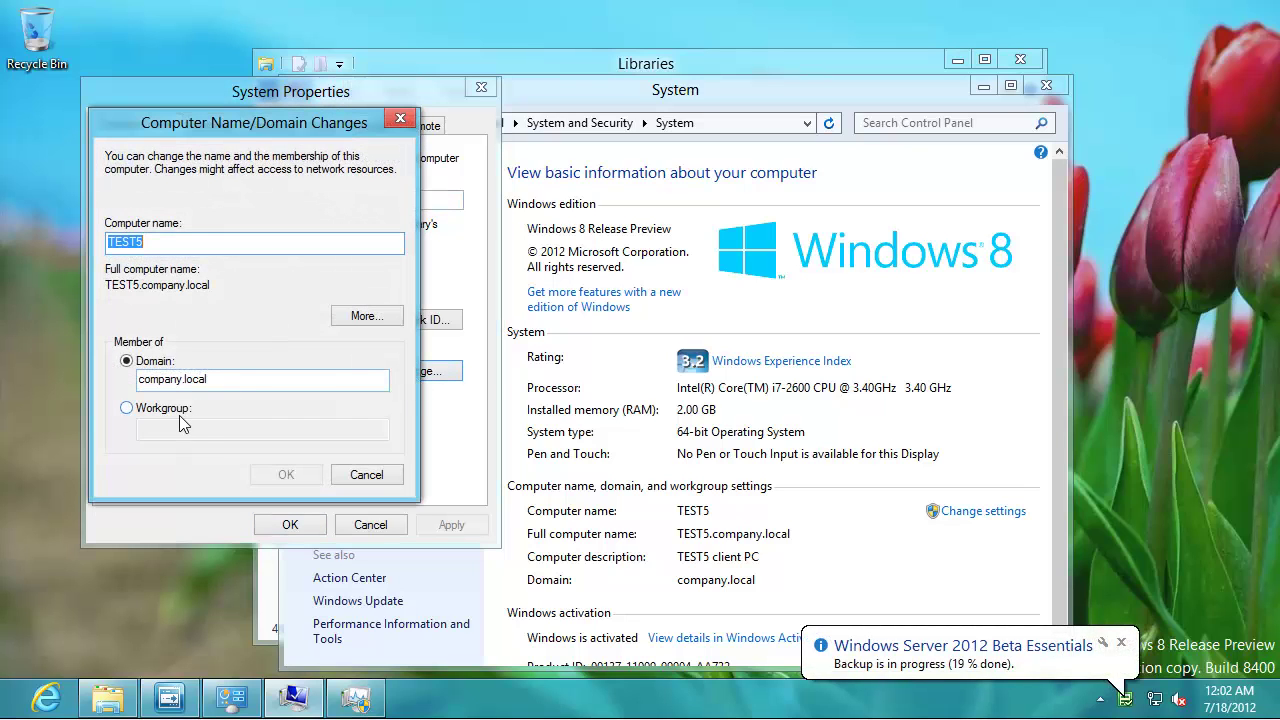
pyautogui.click(179, 415)
pyautogui.write('WORK')
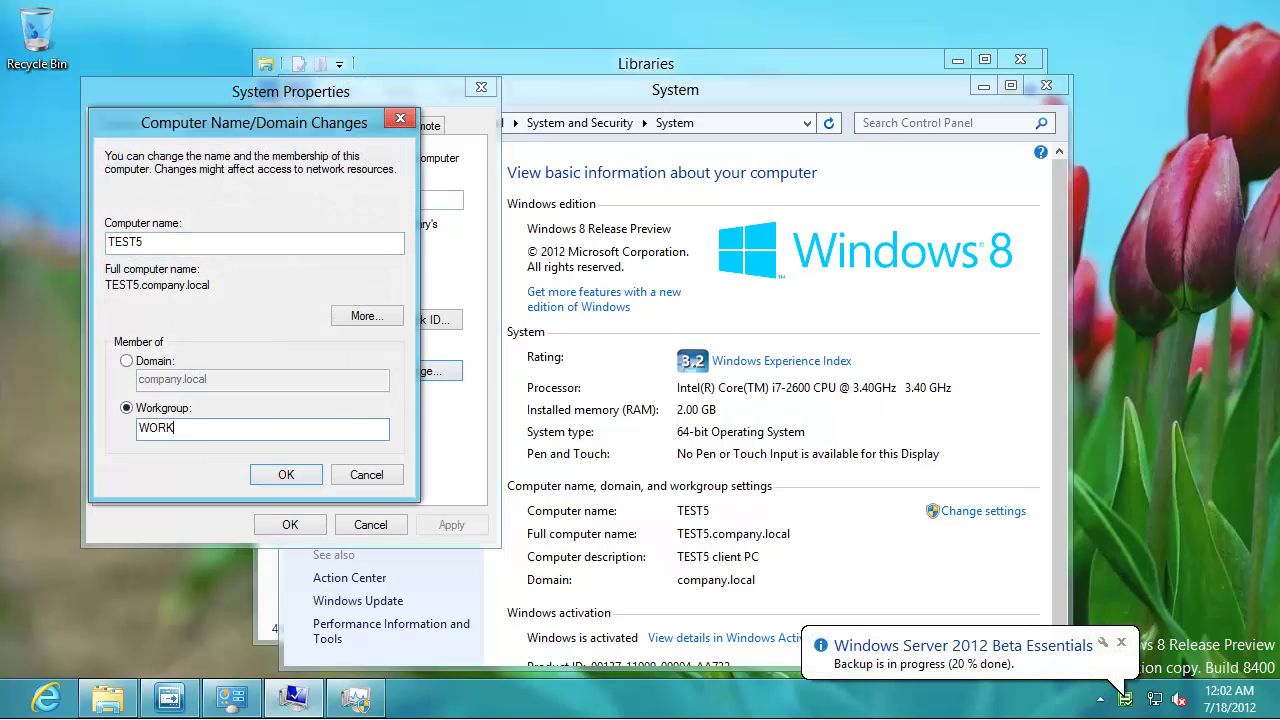
pyautogui.write('GROUP')
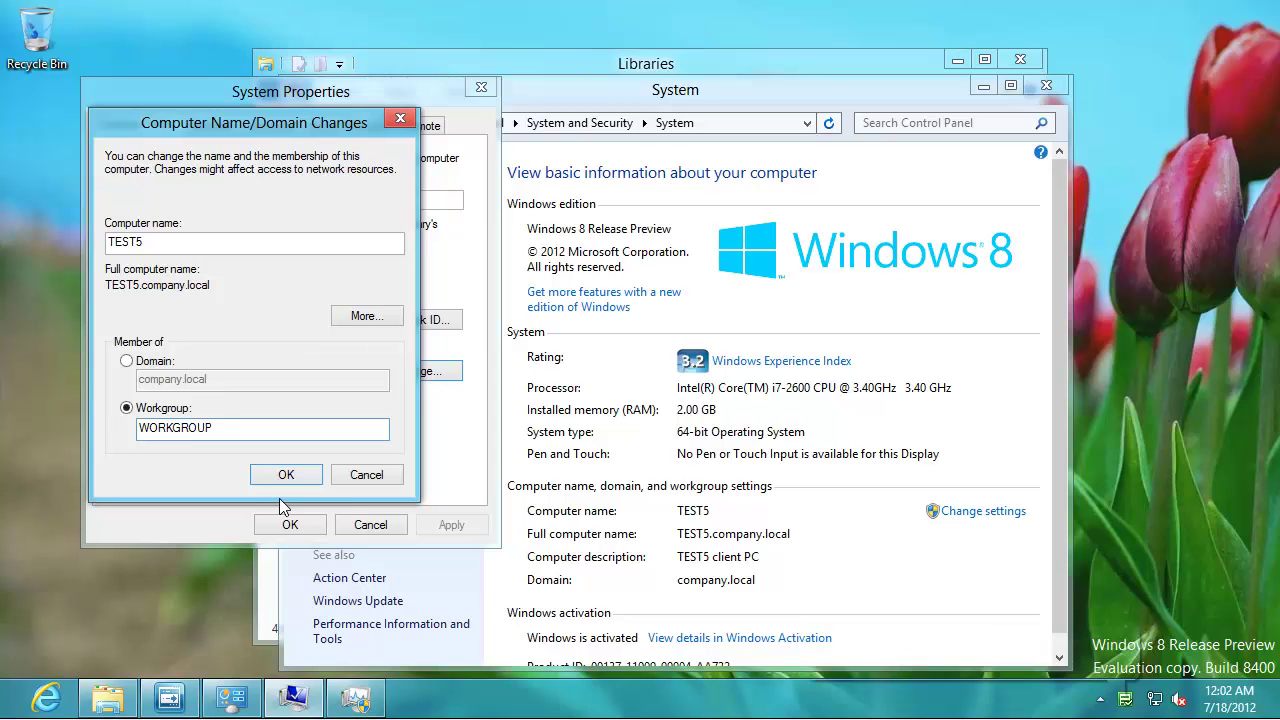
pyautogui.click(285, 474)
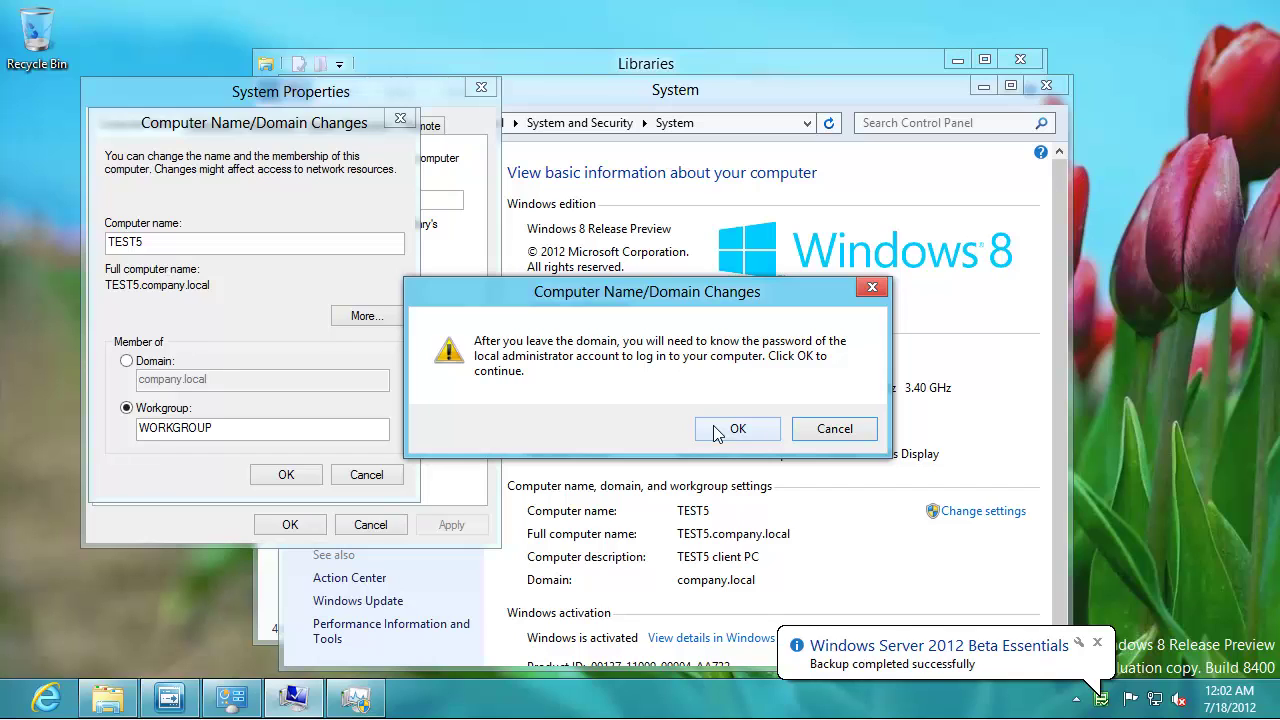
pyautogui.click(717, 433)
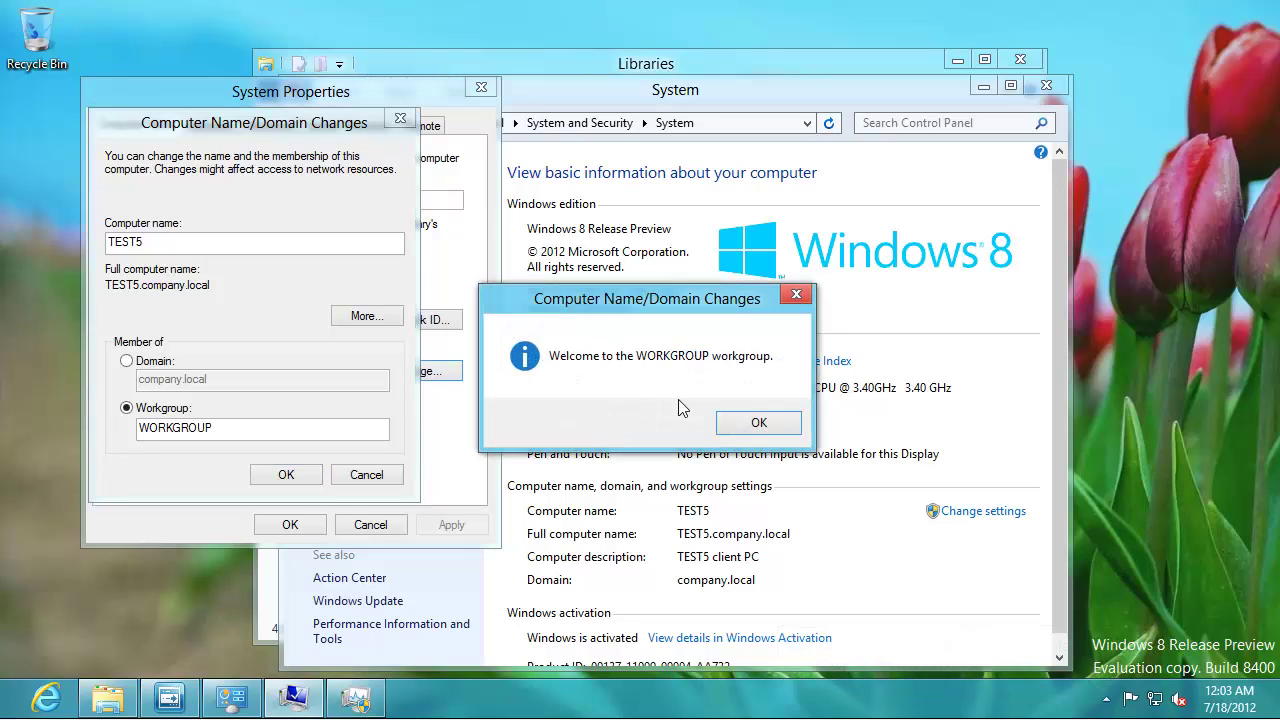
pyautogui.click(756, 430)
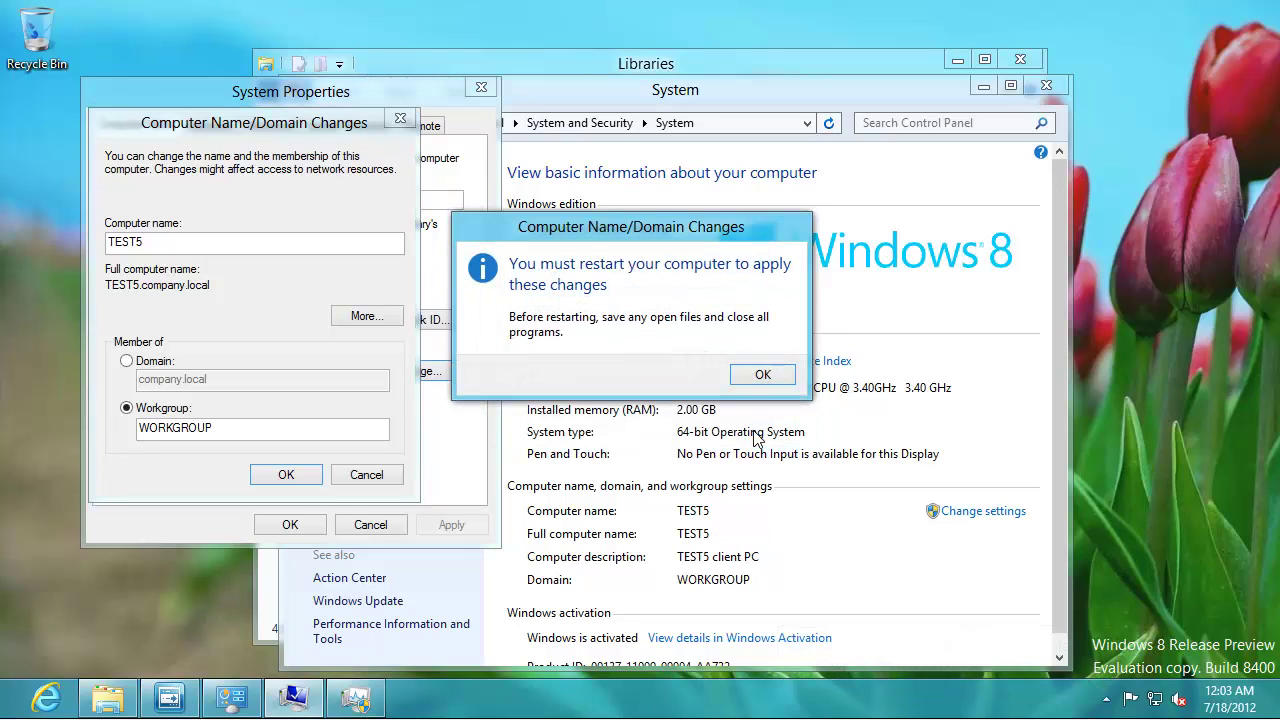
pyautogui.click(763, 376)
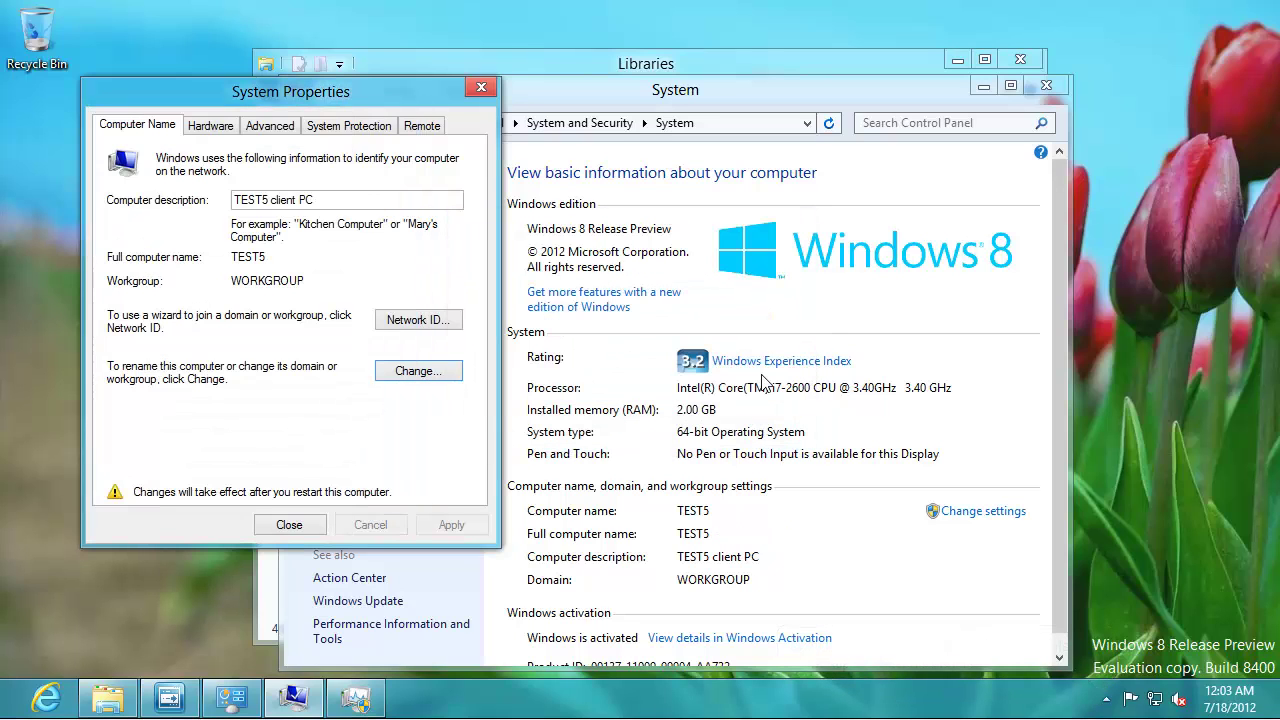
pyautogui.click(290, 526)
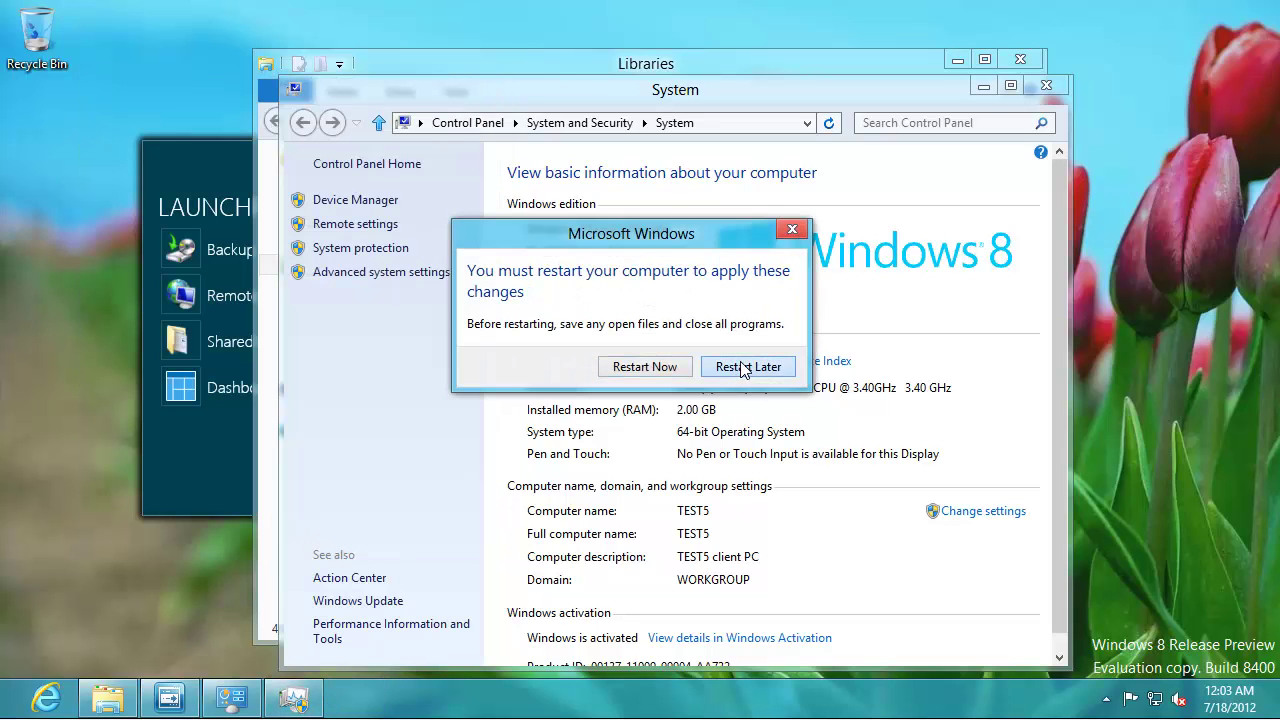
pyautogui.click(748, 286)
# - Close the System window, run netplwiz, uncheck the password requirement, then dismiss User Accounts
pyautogui.click(1047, 86)
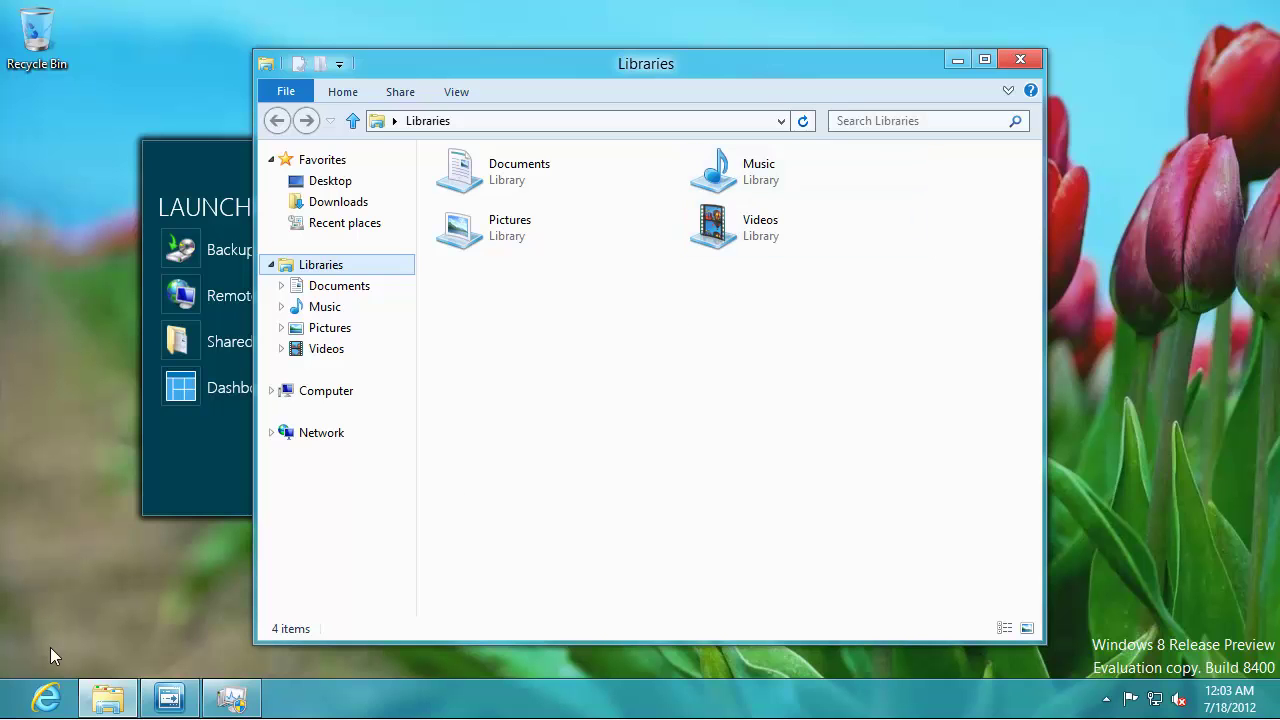
pyautogui.press('super+q')
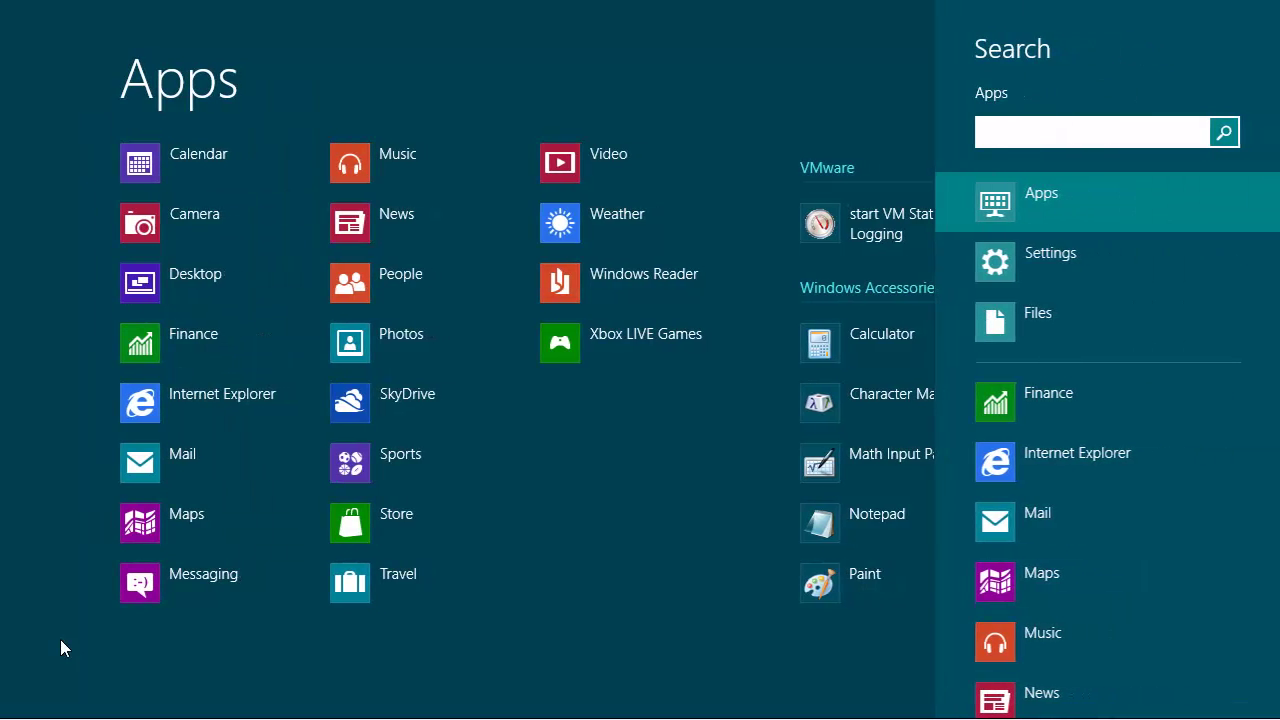
pyautogui.write('netpl')
pyautogui.write('wiz')
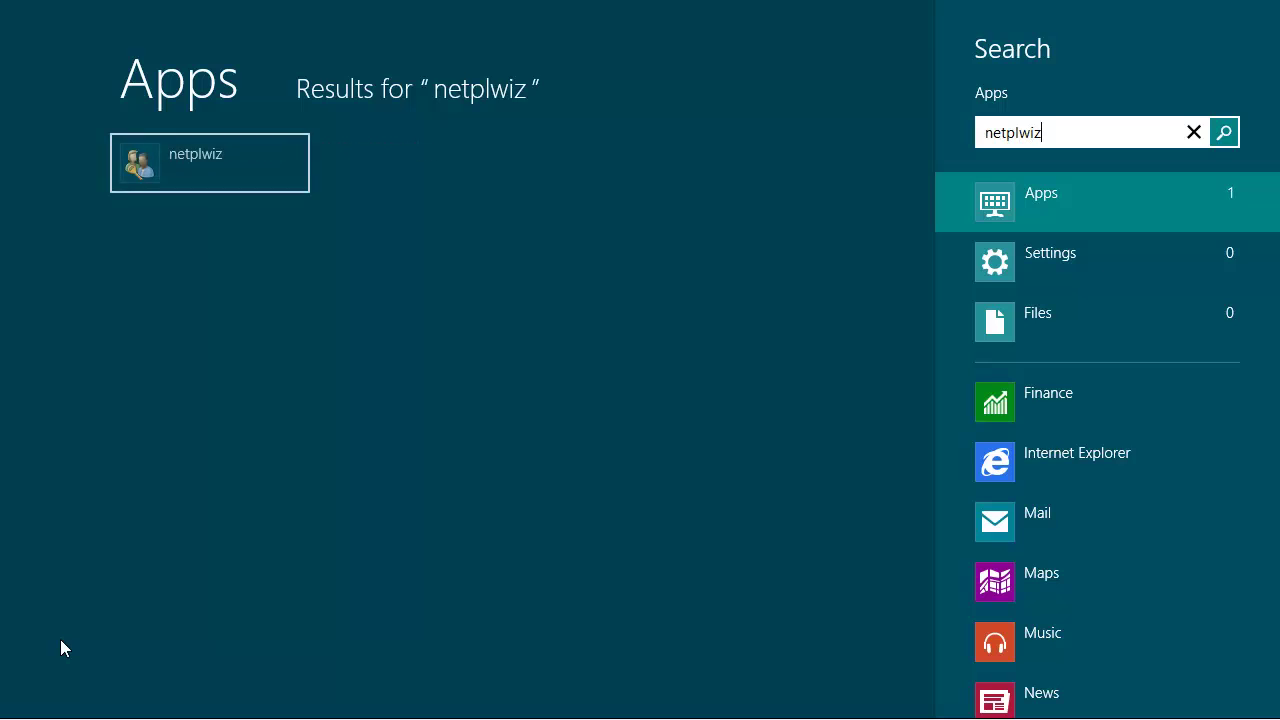
pyautogui.press('Return')
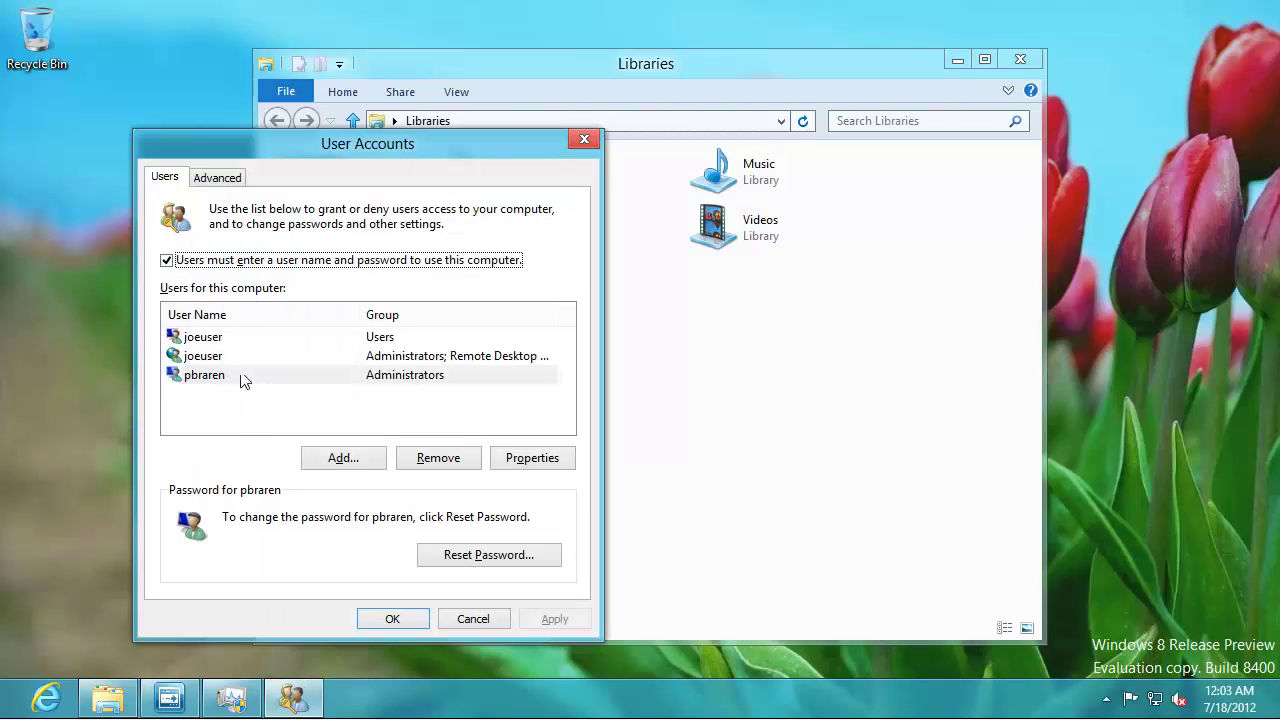
pyautogui.click(223, 263)
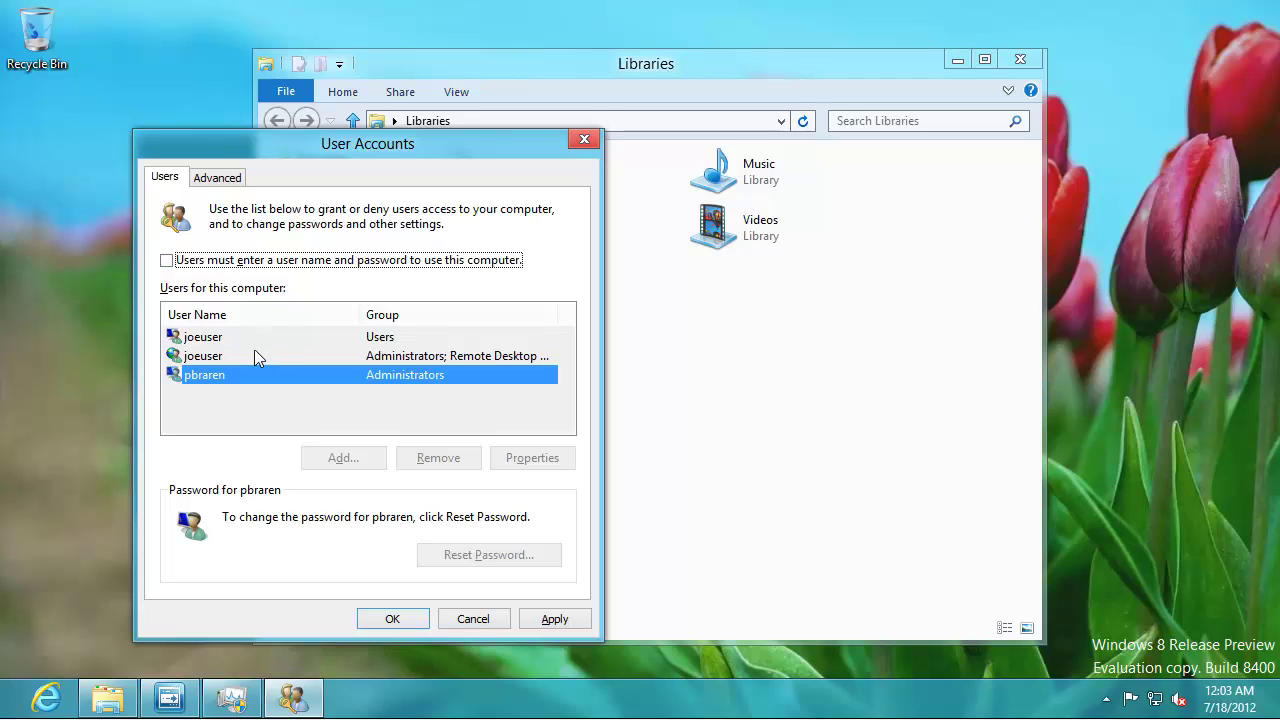
pyautogui.click(486, 615)
# - Relaunch netplwiz, select the standard-user account, uncheck 'Users must enter a user name and password', and apply
pyautogui.press('super+q')
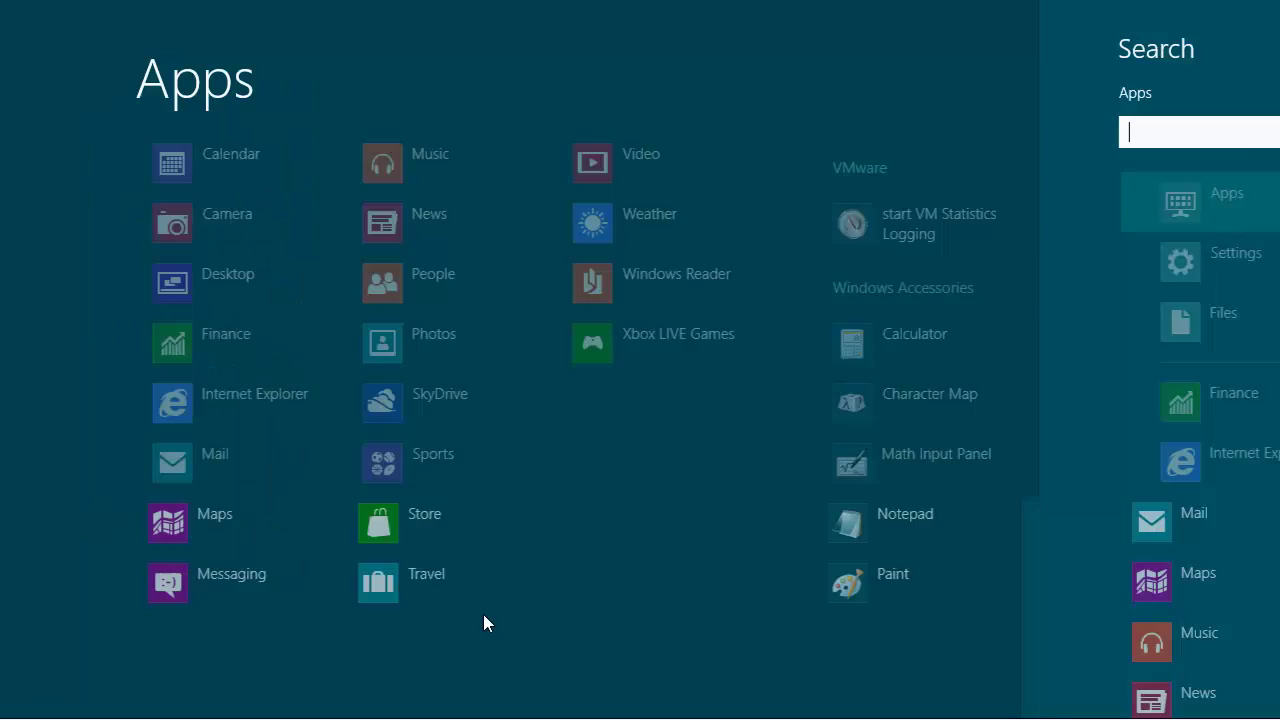
pyautogui.write('netplwiz')
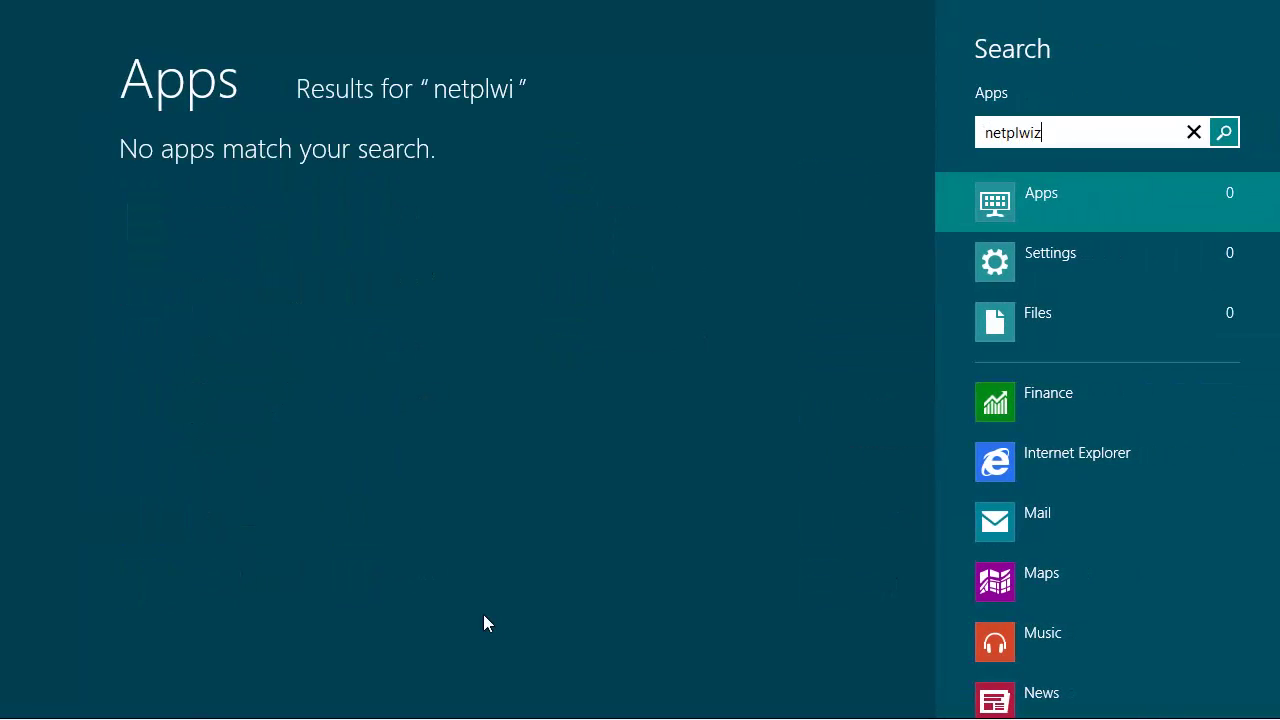
pyautogui.press('Return')
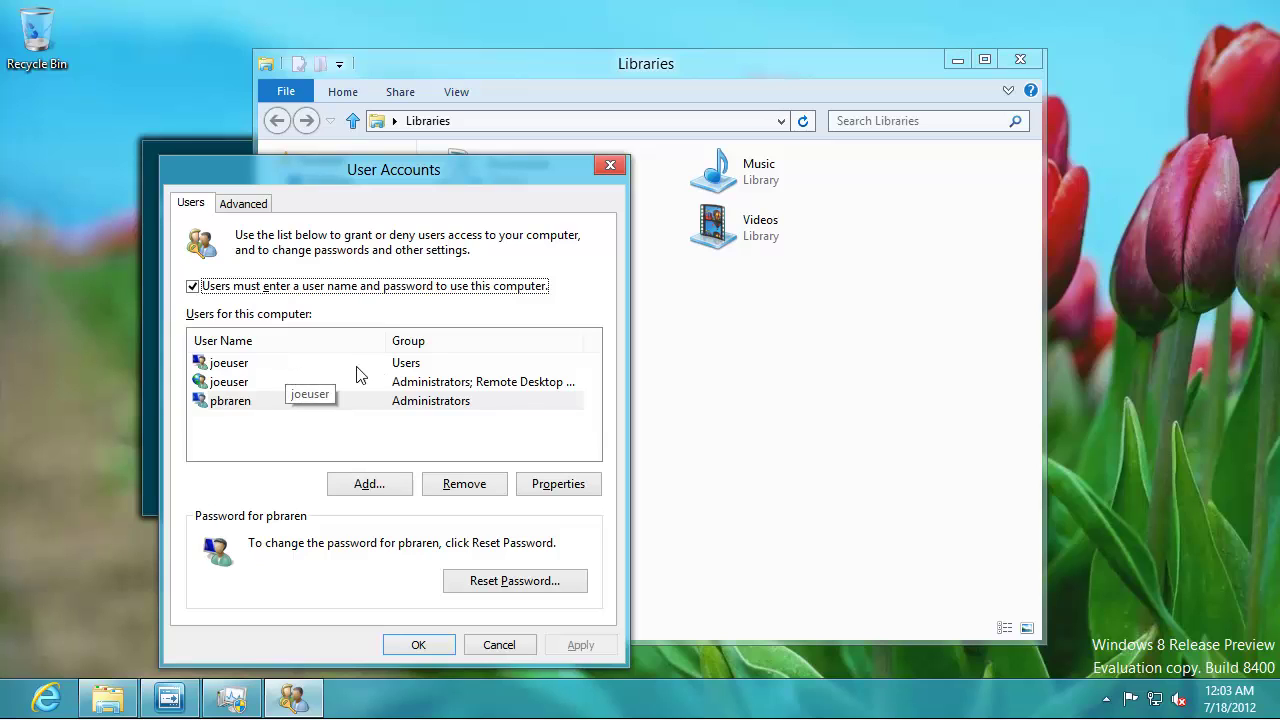
pyautogui.click(230, 368)
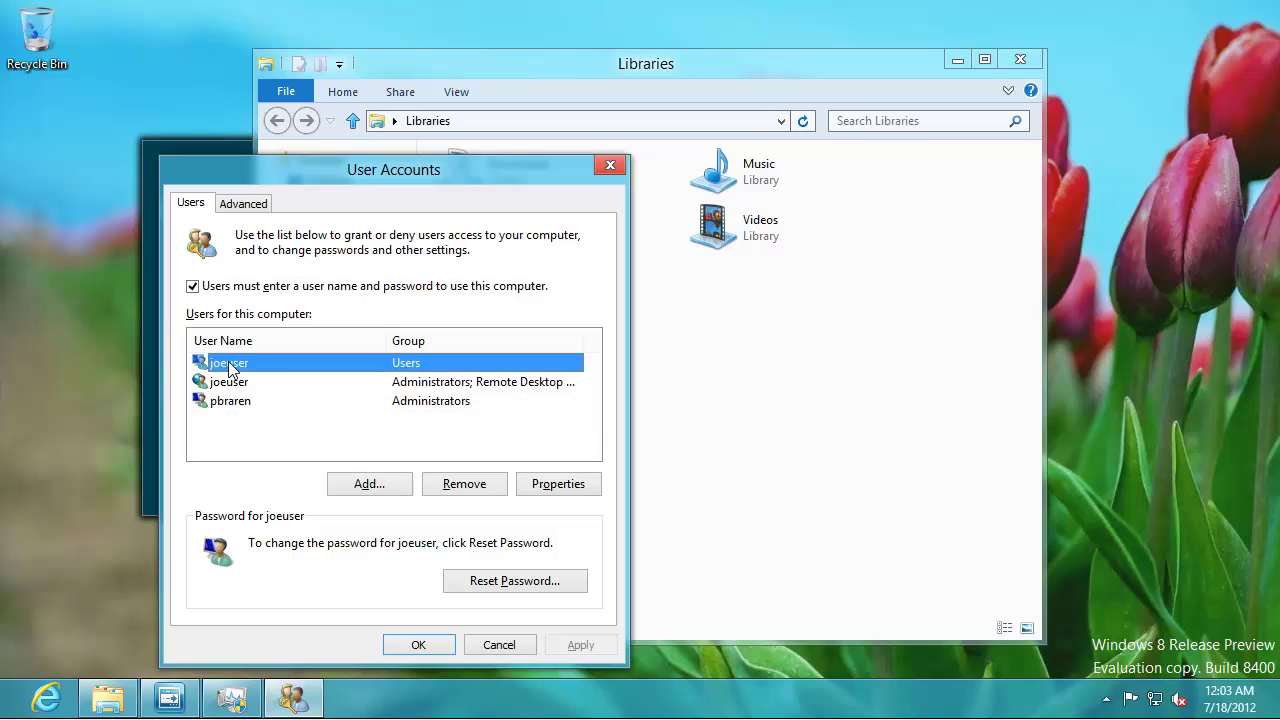
pyautogui.click(204, 287)
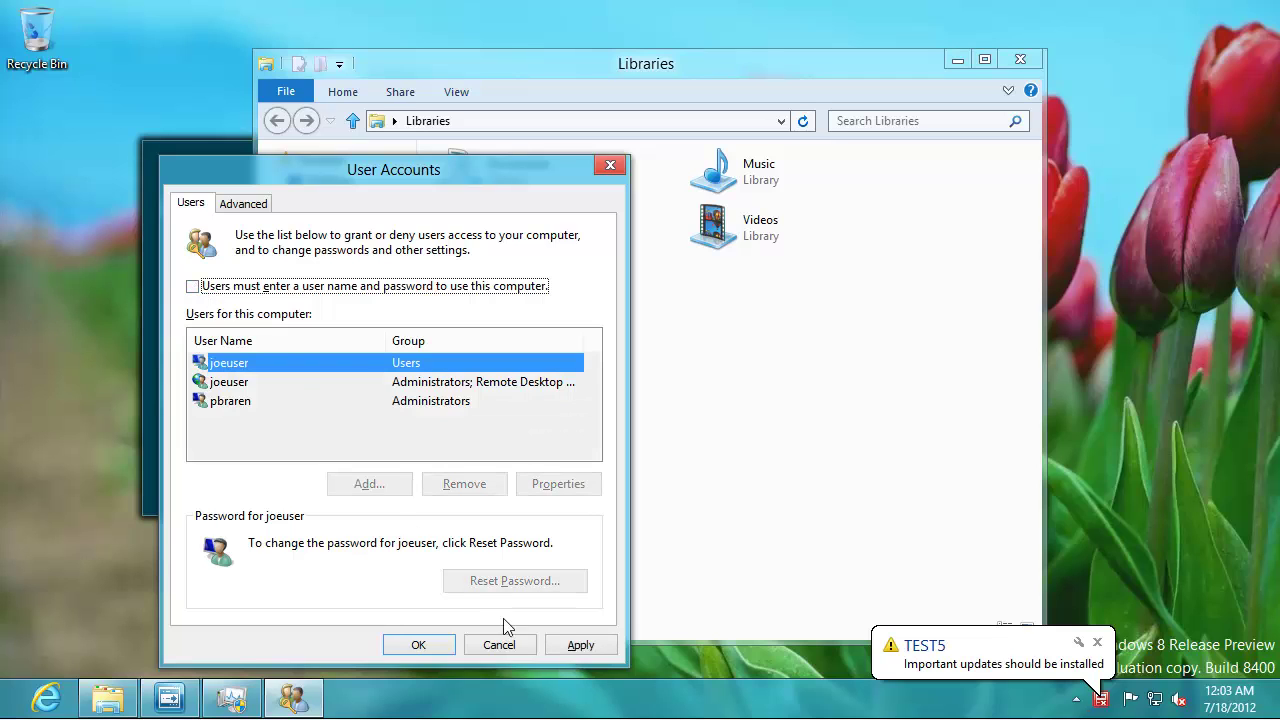
pyautogui.click(568, 646)
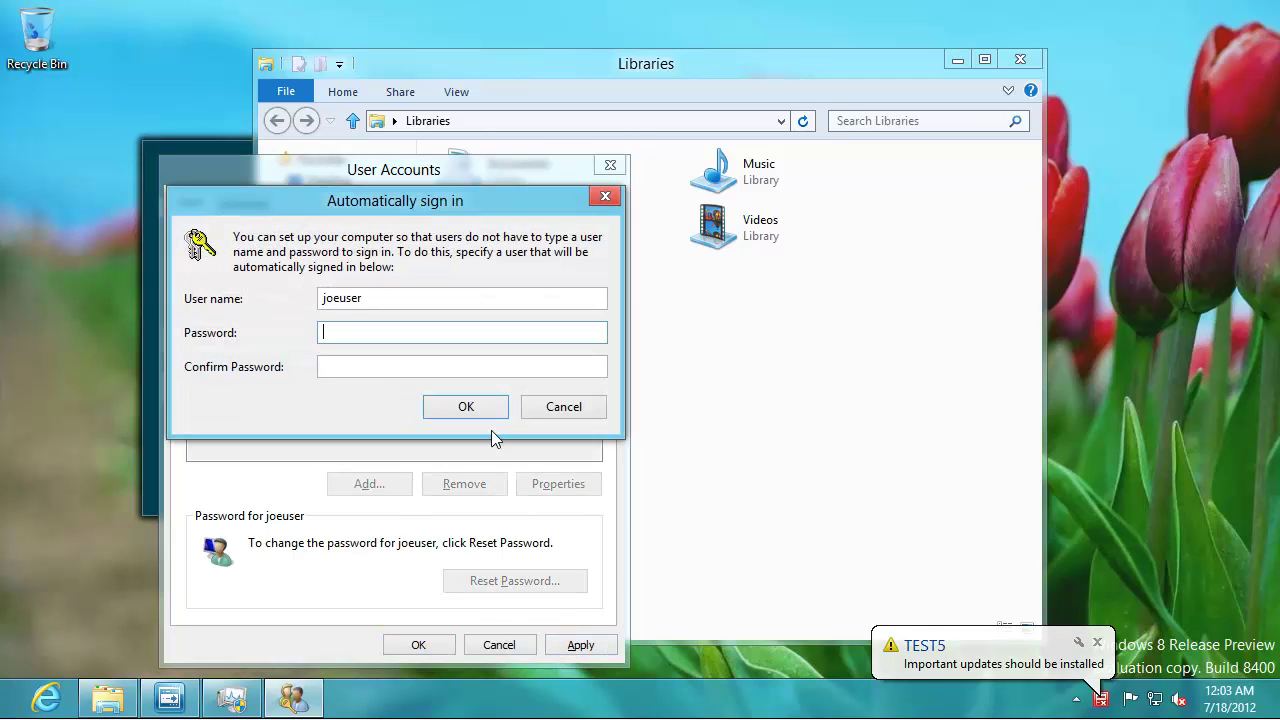
# - Enter and confirm the account password for automatic sign-in, then save and close User Accounts
pyautogui.write('●●●')
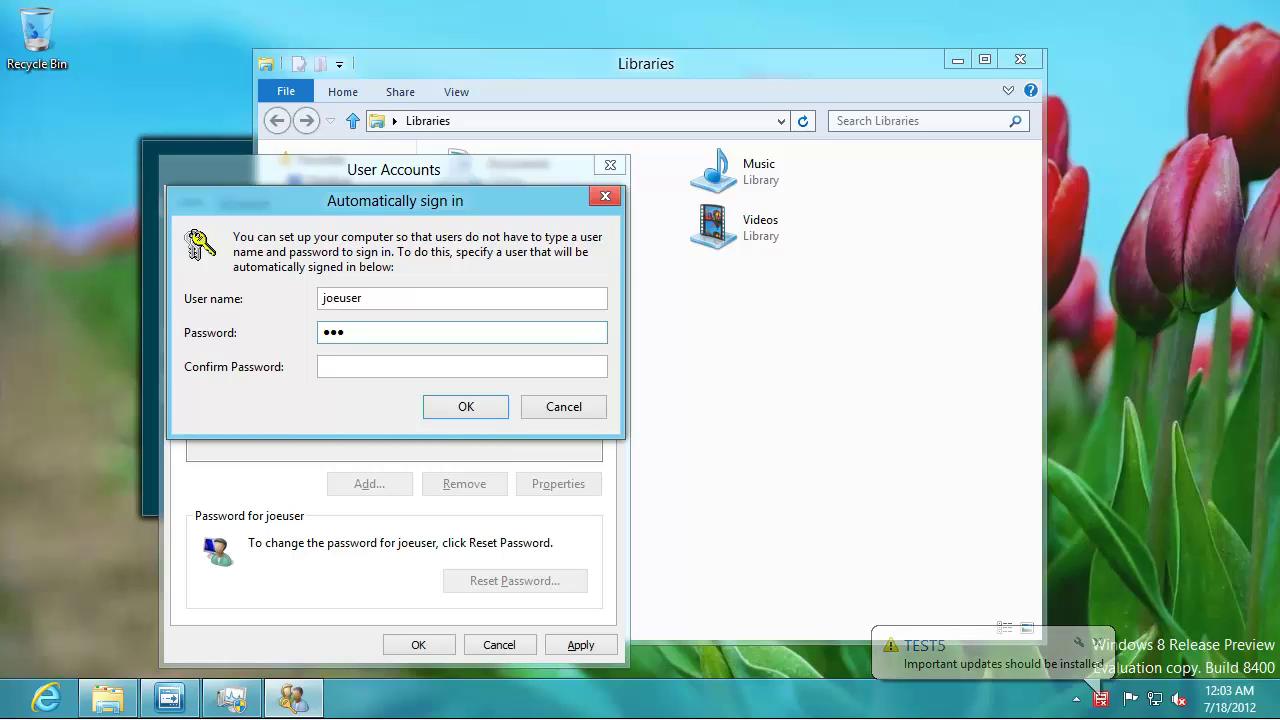
pyautogui.press('BackSpace')
pyautogui.write('●')
pyautogui.press('BackSpace')
pyautogui.press('BackSpace')
pyautogui.press('BackSpace')
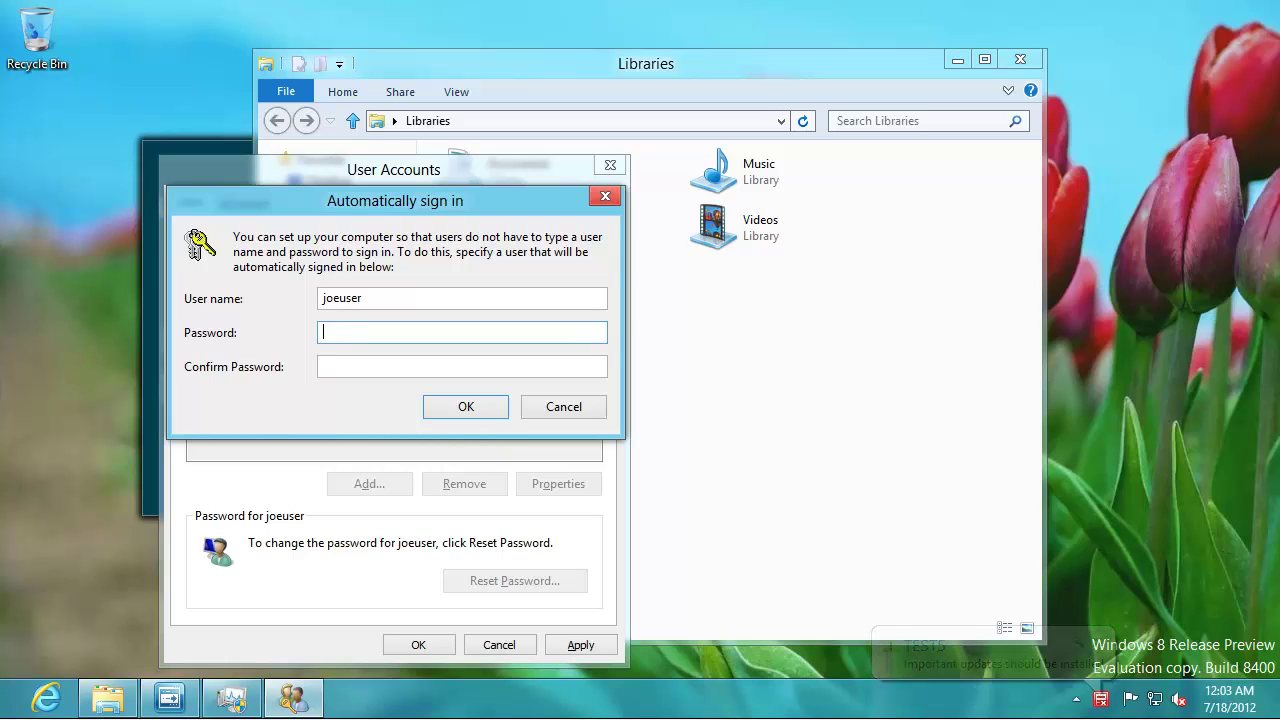
pyautogui.write('●●●●●●●●')
pyautogui.press('Tab')
pyautogui.write('●●●●')
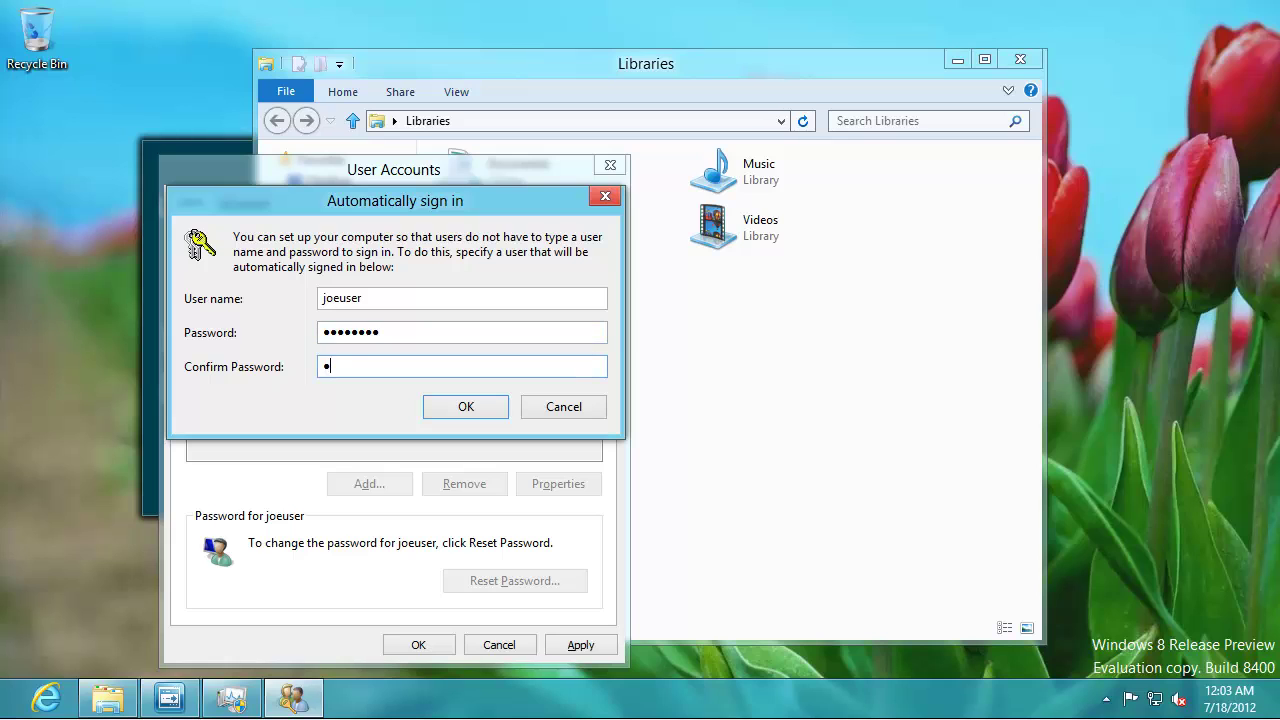
pyautogui.write('●●●●')
pyautogui.press('Return')
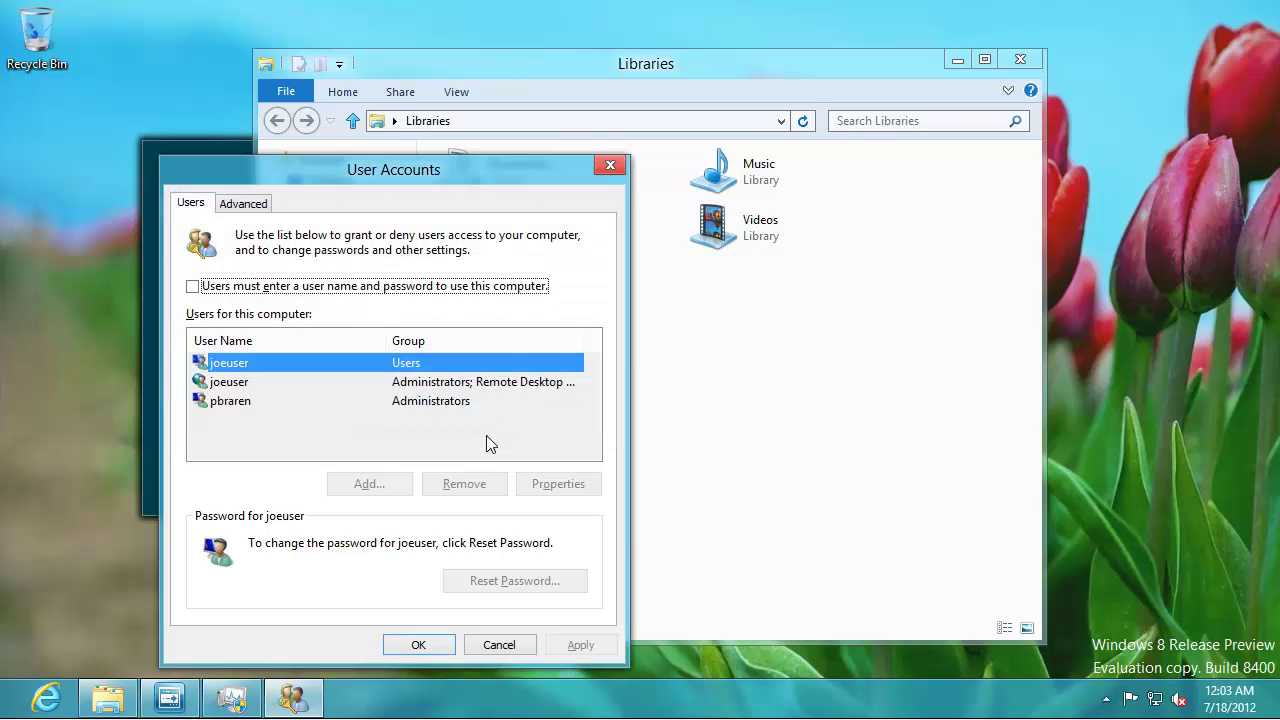
pyautogui.click(418, 645)
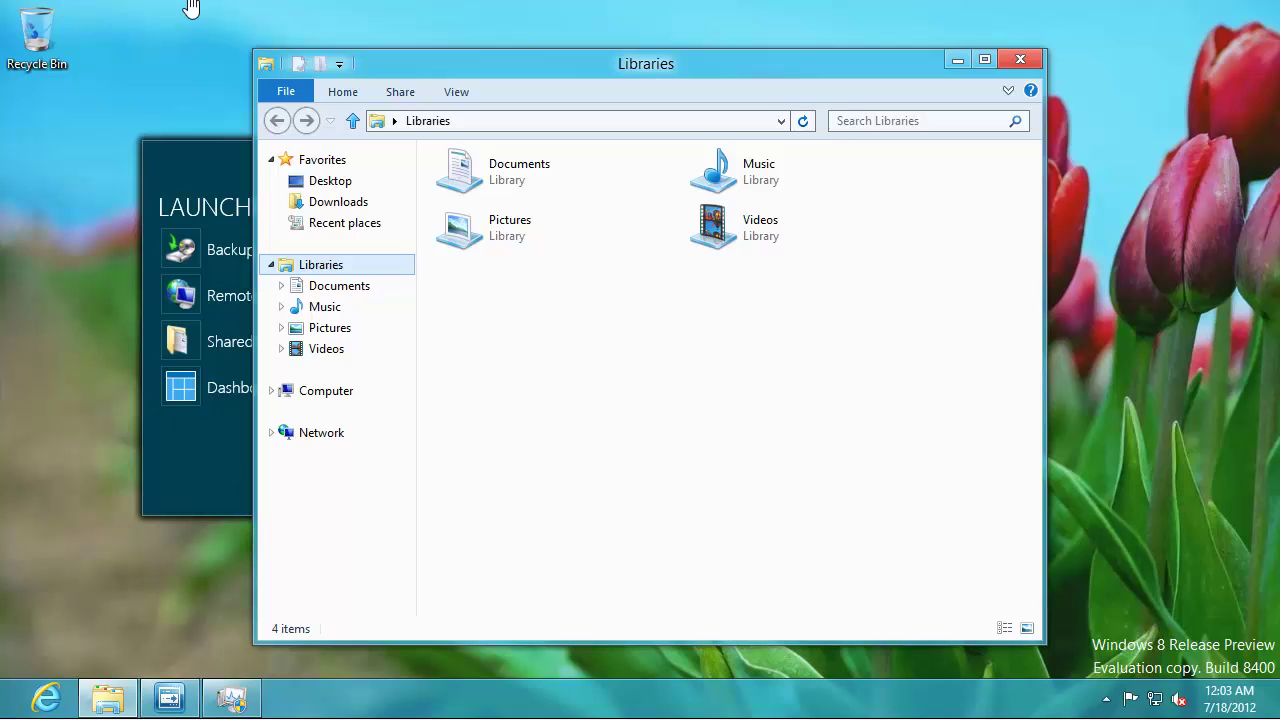
# - Confirm the reboot so Windows restarts to the Start screen, which now shows a Dashboard tile
pyautogui.click(716, 430)
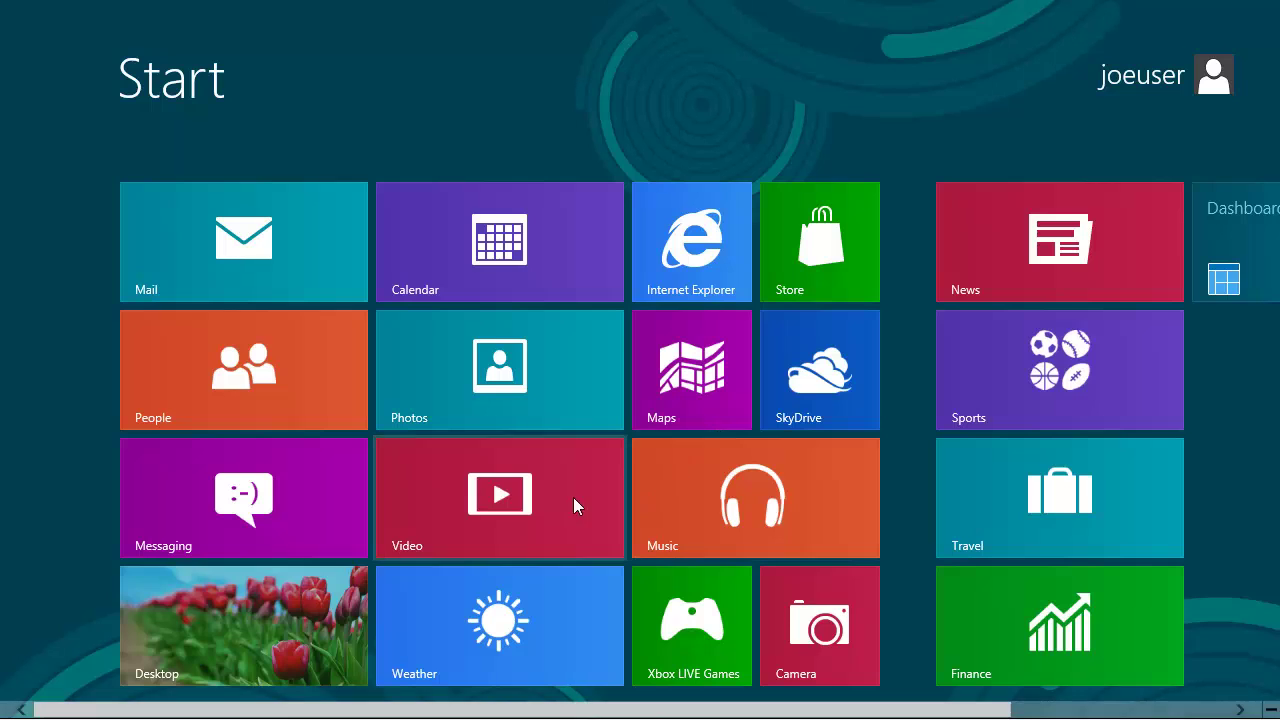
# - From the desktop Launchpad, start a manual backup of this PC with 'as Joe User' appended to the description
pyautogui.click(256, 603)
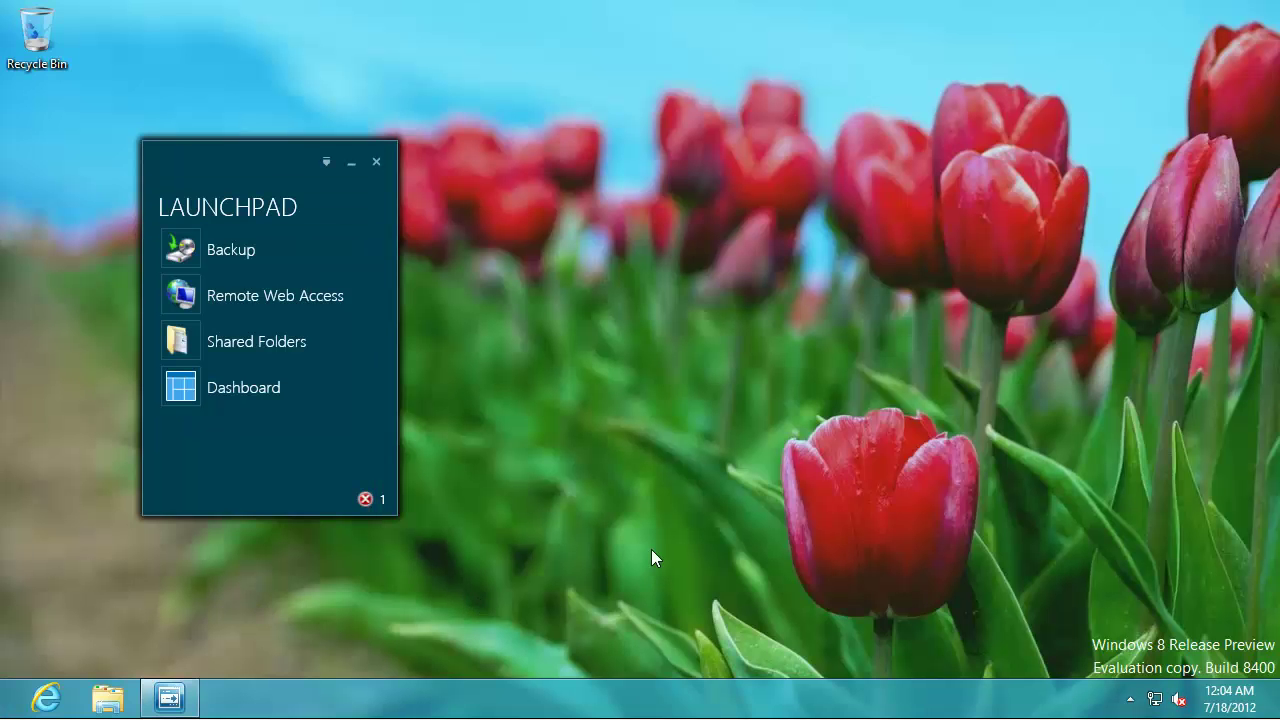
pyautogui.click(215, 262)
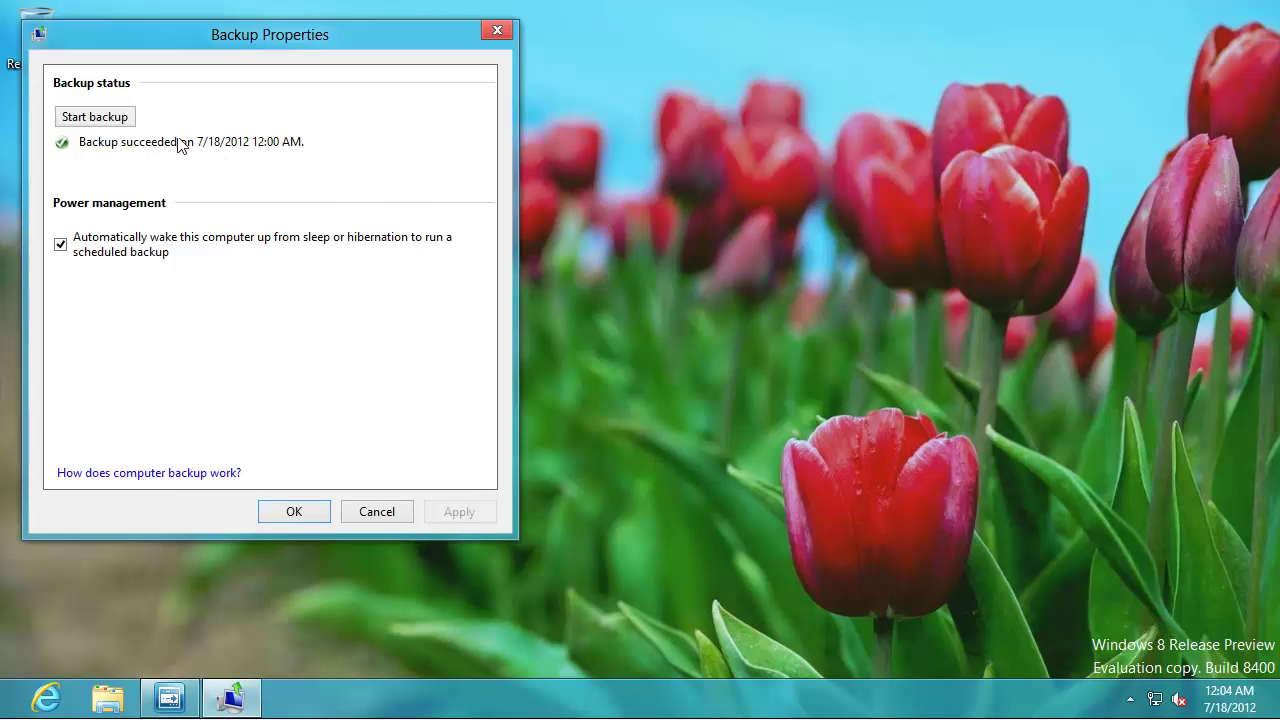
pyautogui.click(108, 116)
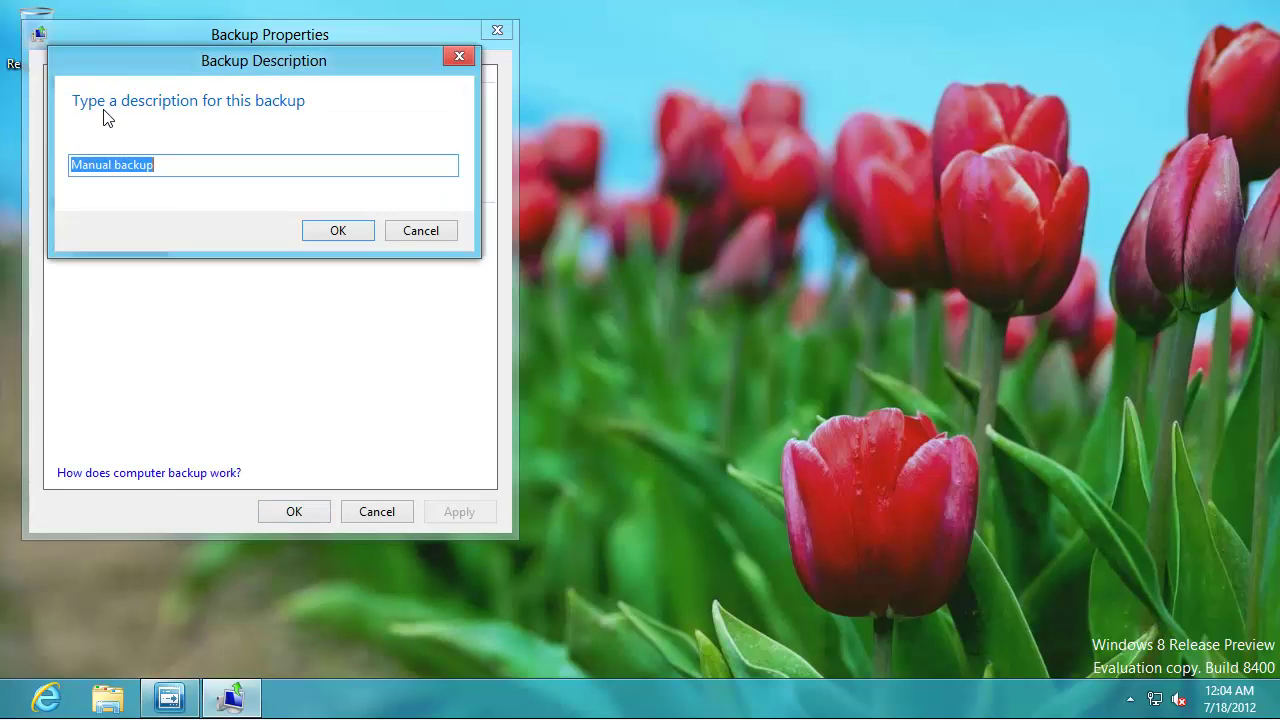
pyautogui.click(289, 173)
pyautogui.write('as Joe User')
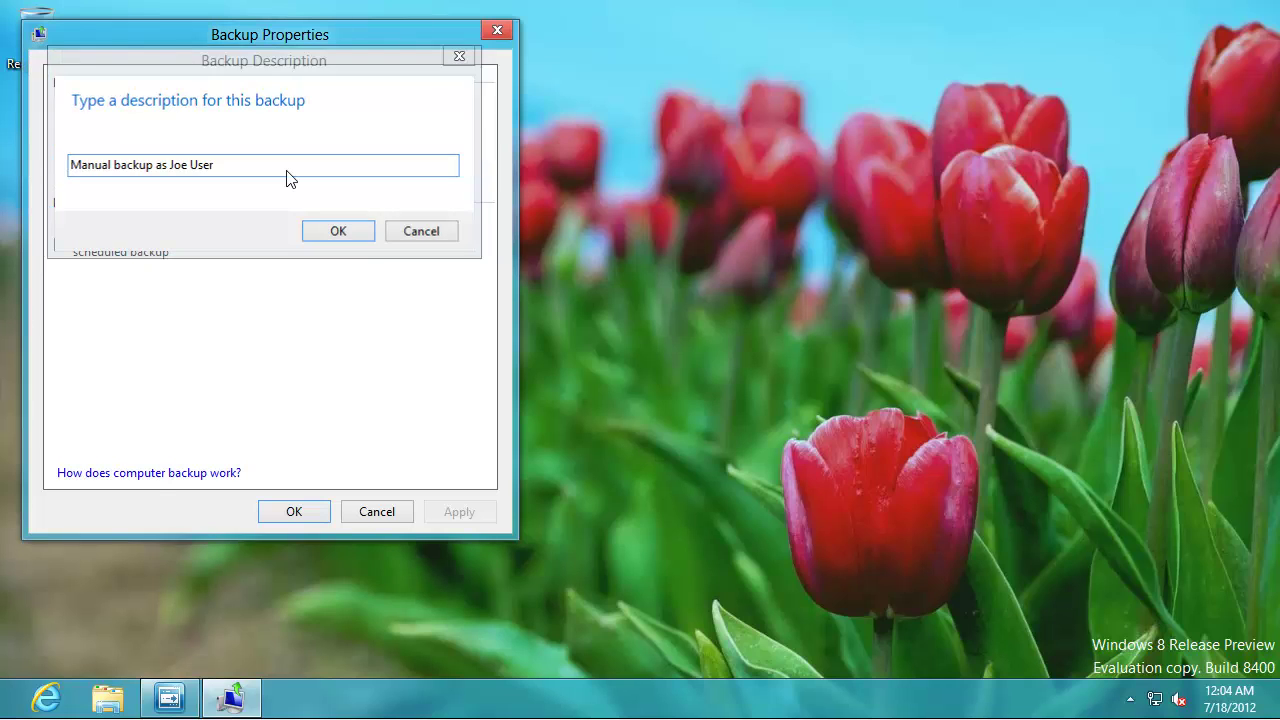
pyautogui.press('Return')
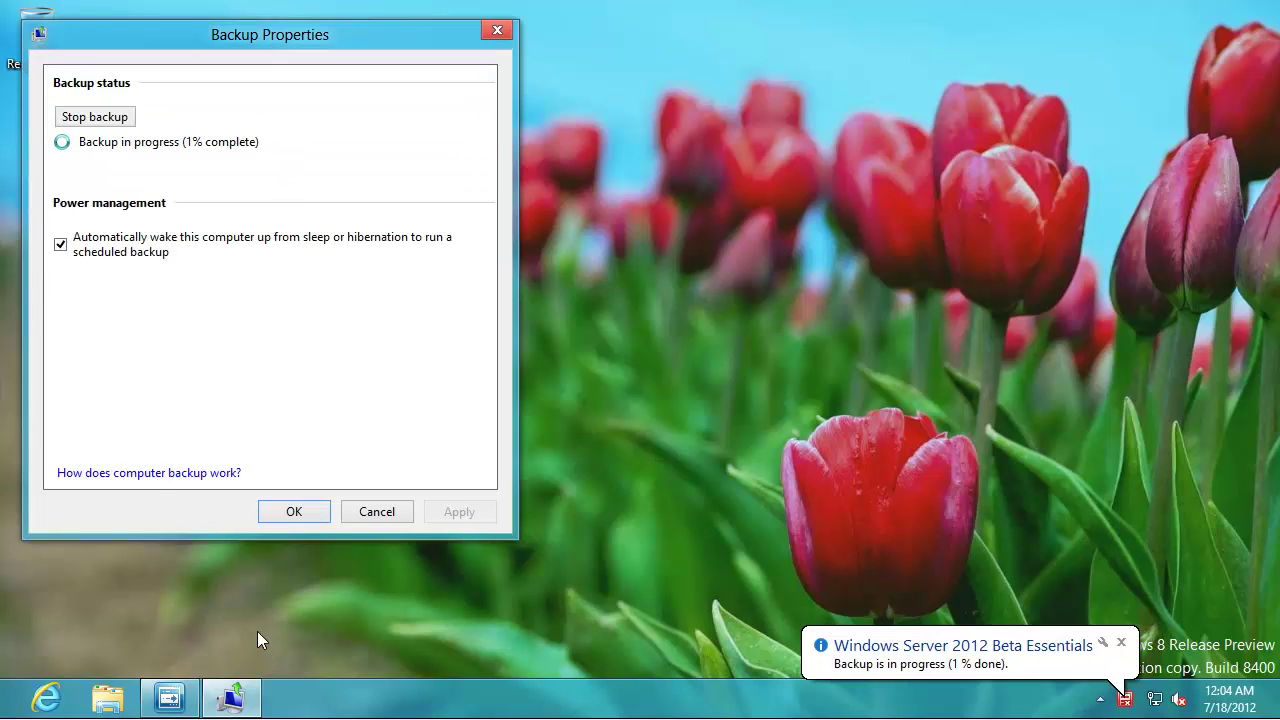
pyautogui.press('super+q')
# - Search settings for 'user' and open the Users page of PC settings
pyautogui.write('user')
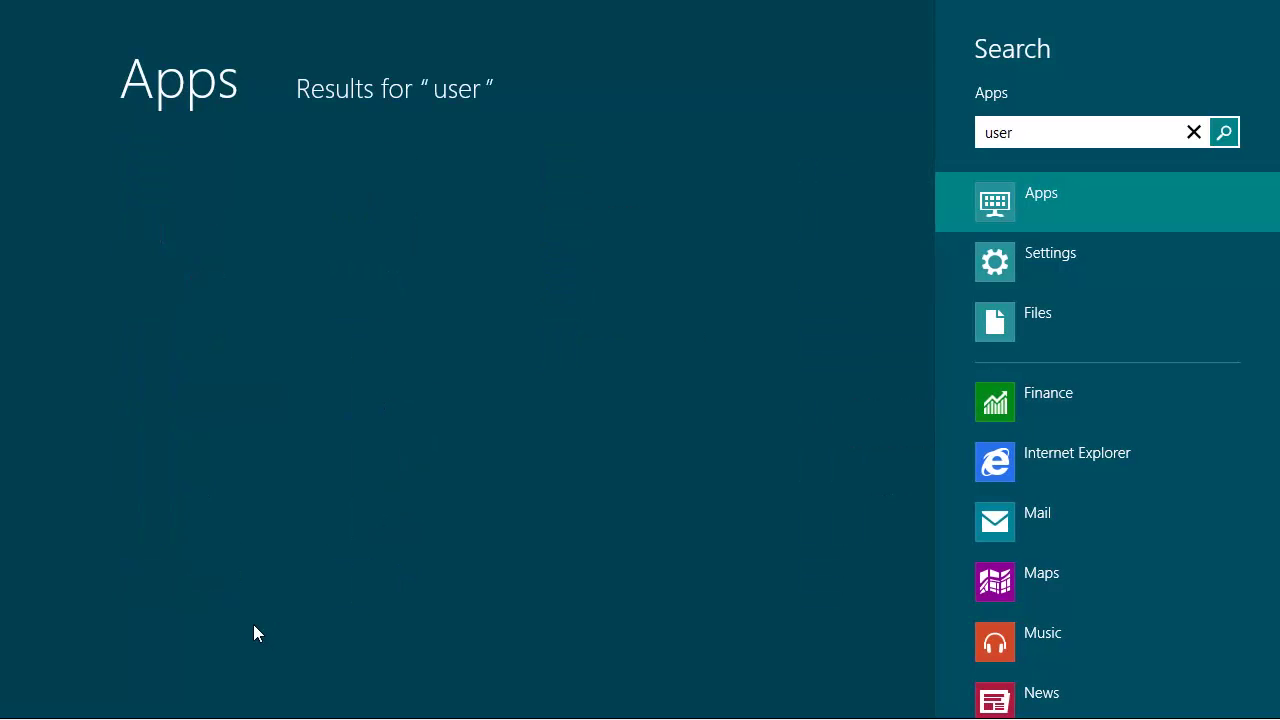
pyautogui.click(1051, 271)
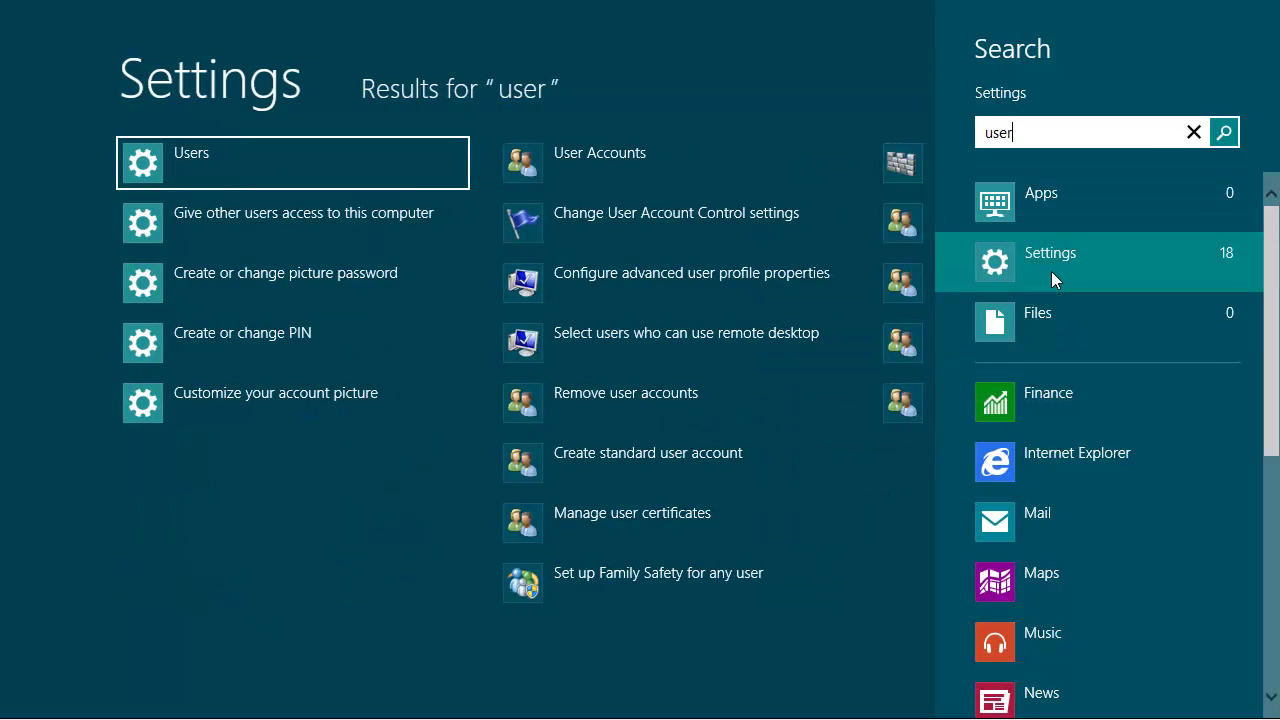
pyautogui.press('Return')
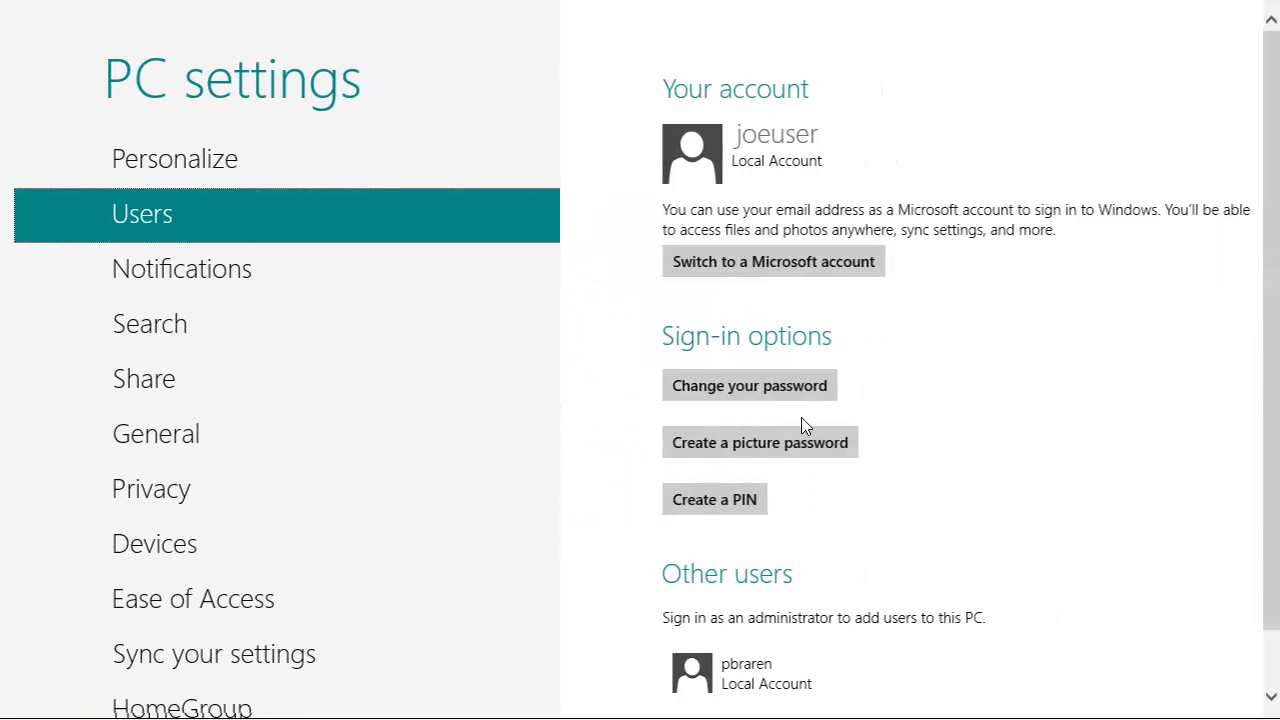
pyautogui.click(1275, 665)
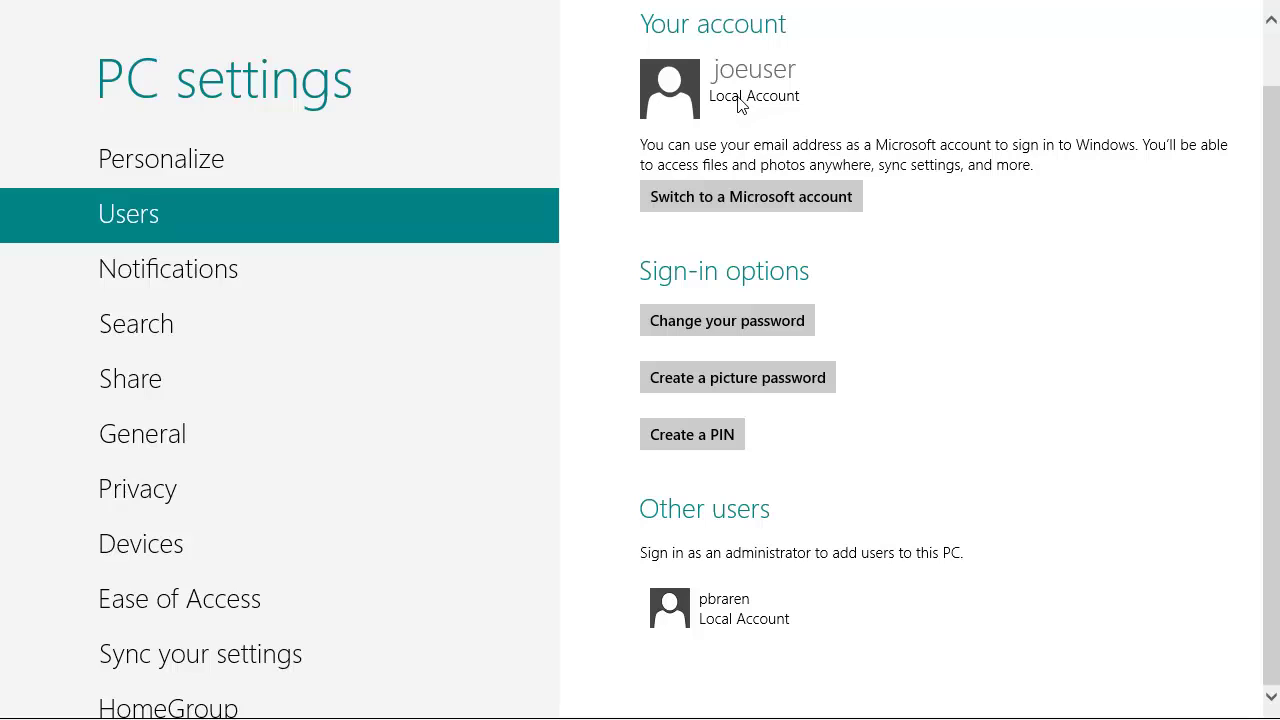
# - Switch the local account to a Microsoft account by entering the current password, the e-mail address and the Microsoft password
pyautogui.click(725, 197)
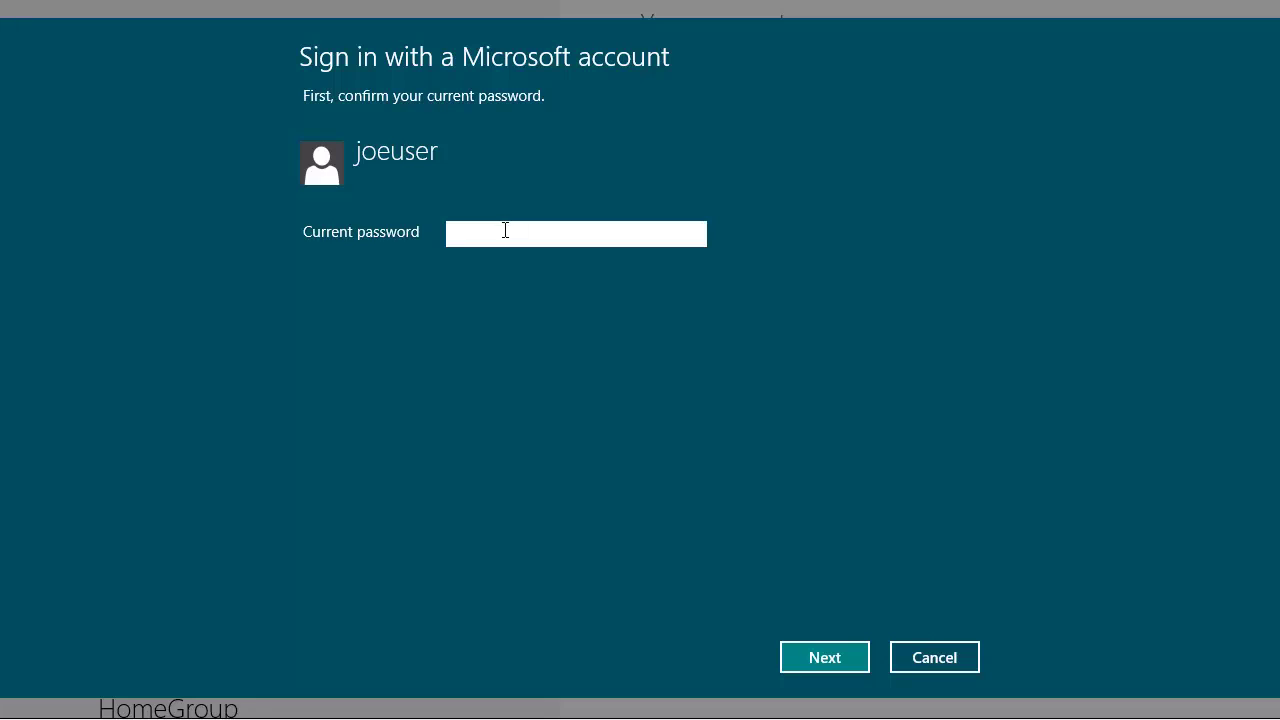
pyautogui.write('password')
pyautogui.press('Return')
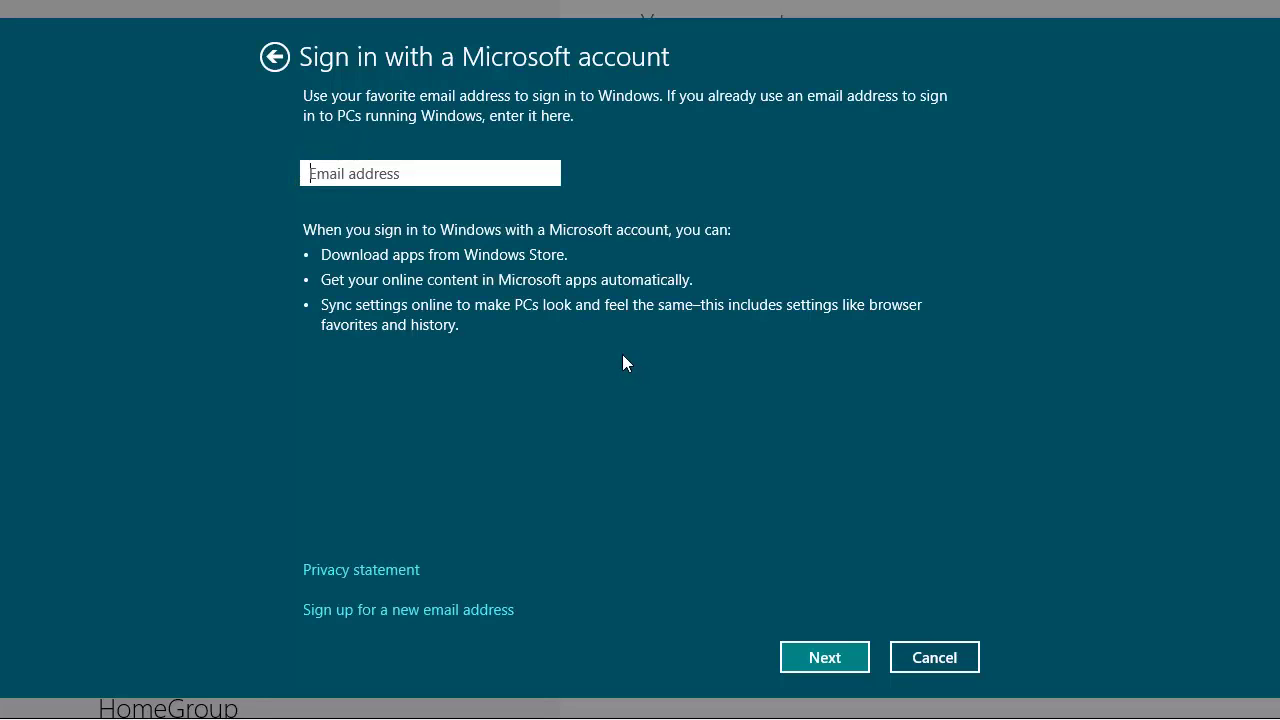
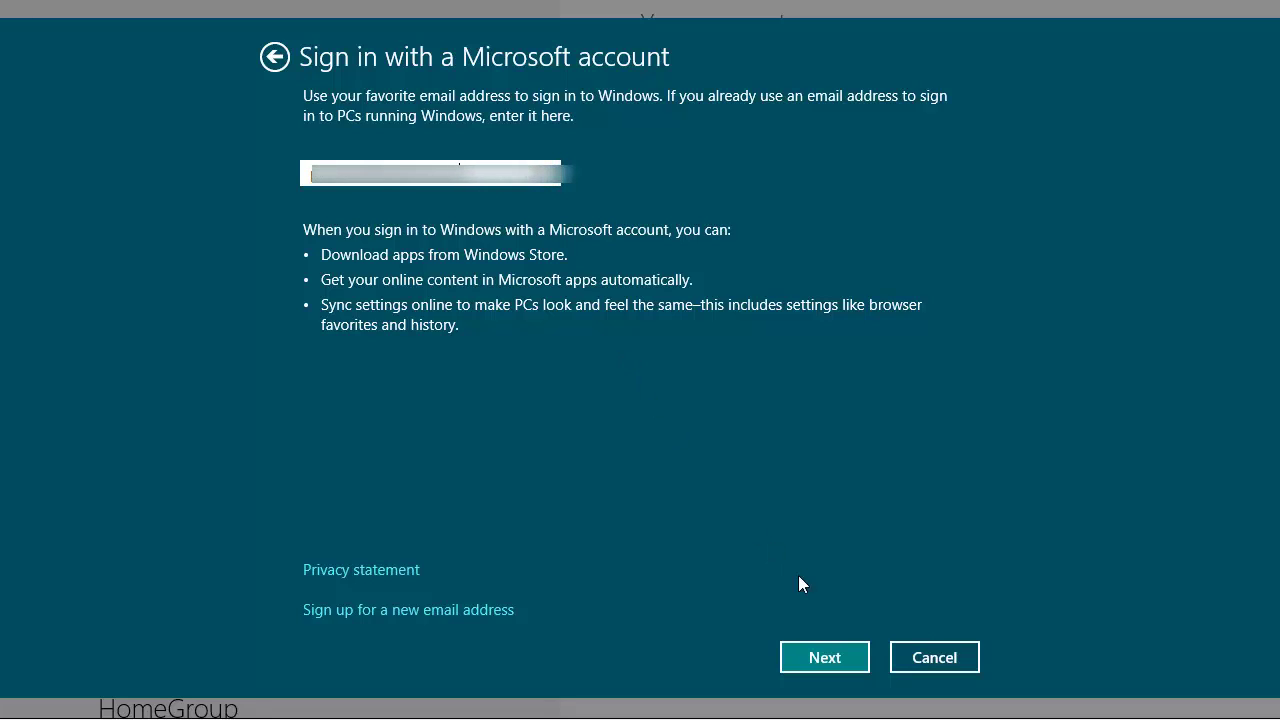
pyautogui.click(835, 652)
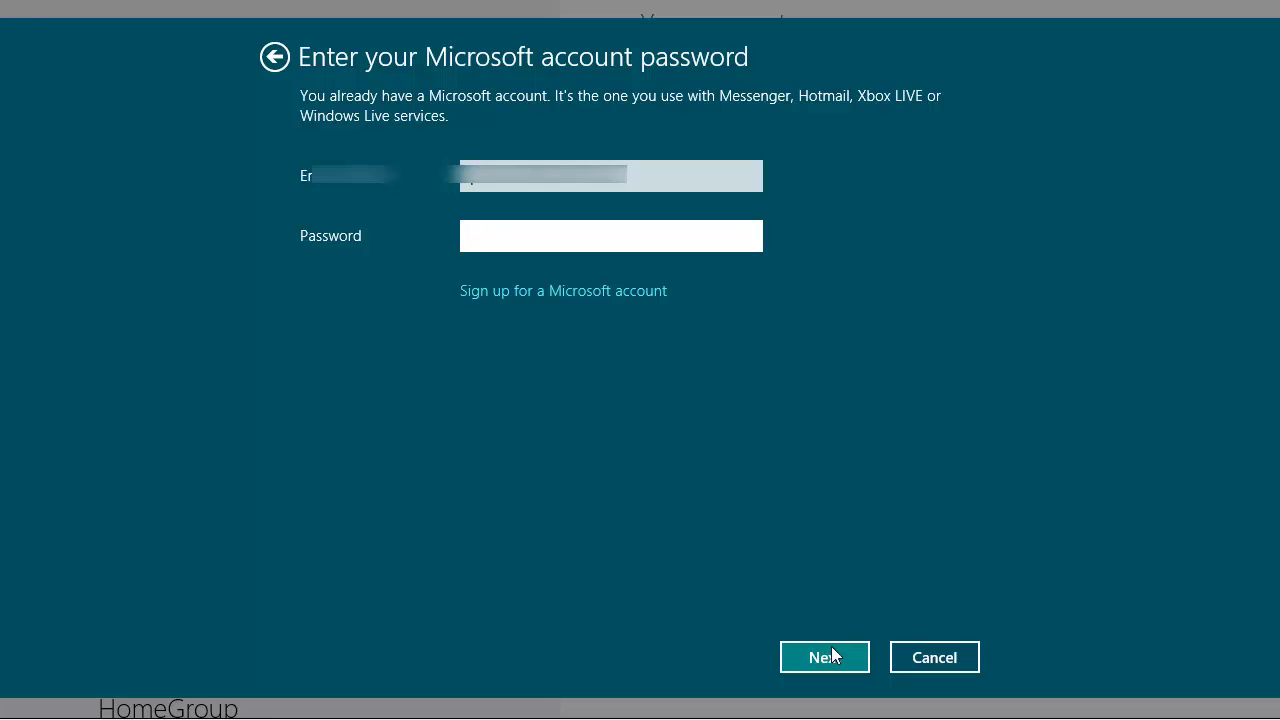
pyautogui.write('********')
pyautogui.press('Return')
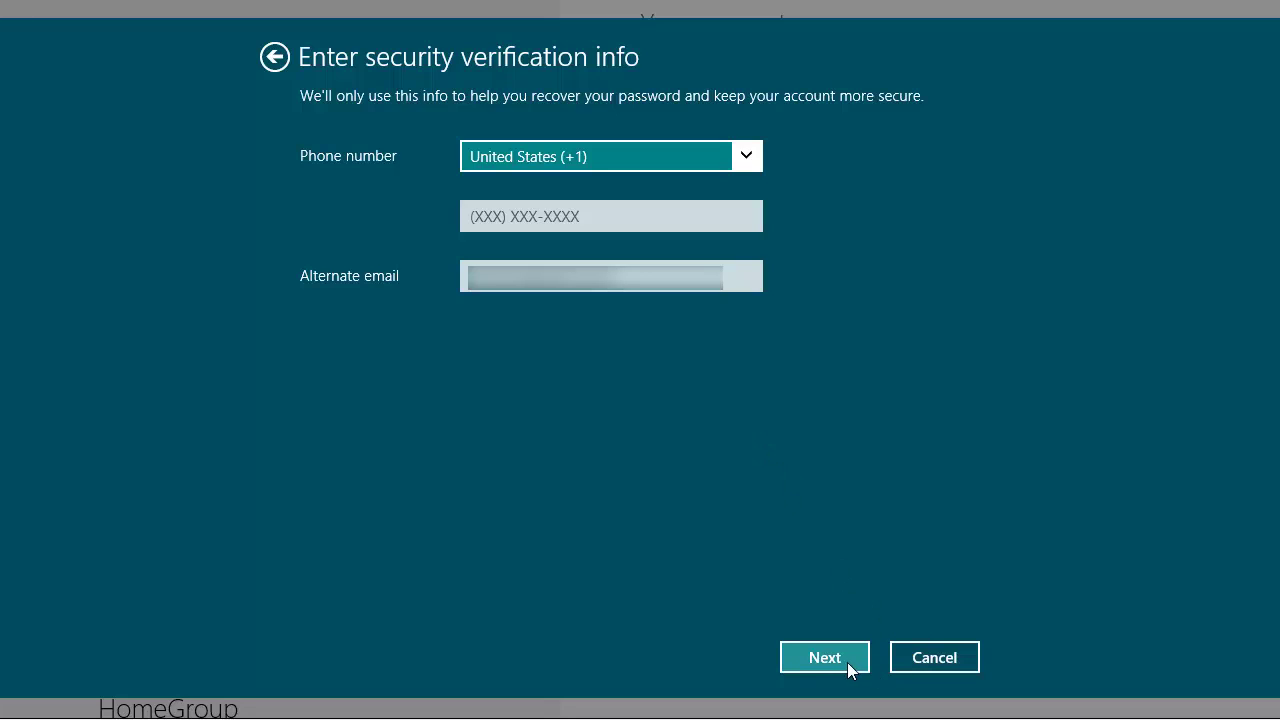
pyautogui.click(843, 658)
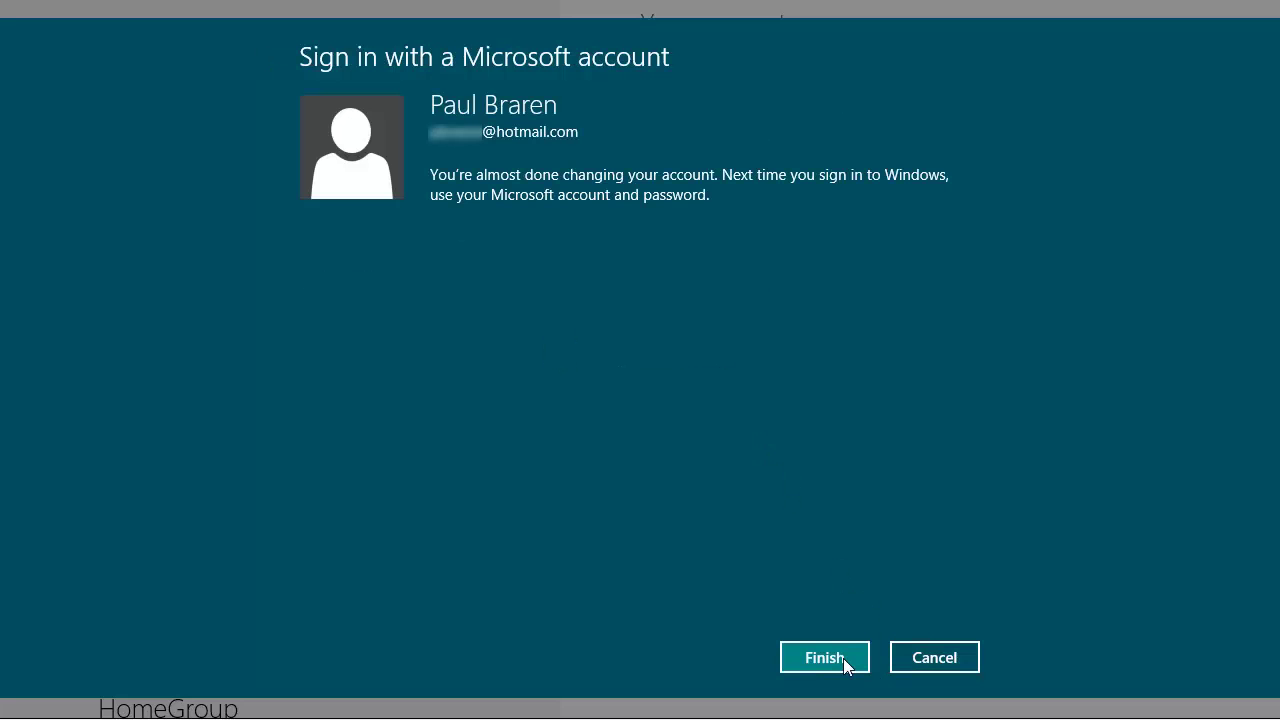
pyautogui.click(838, 662)
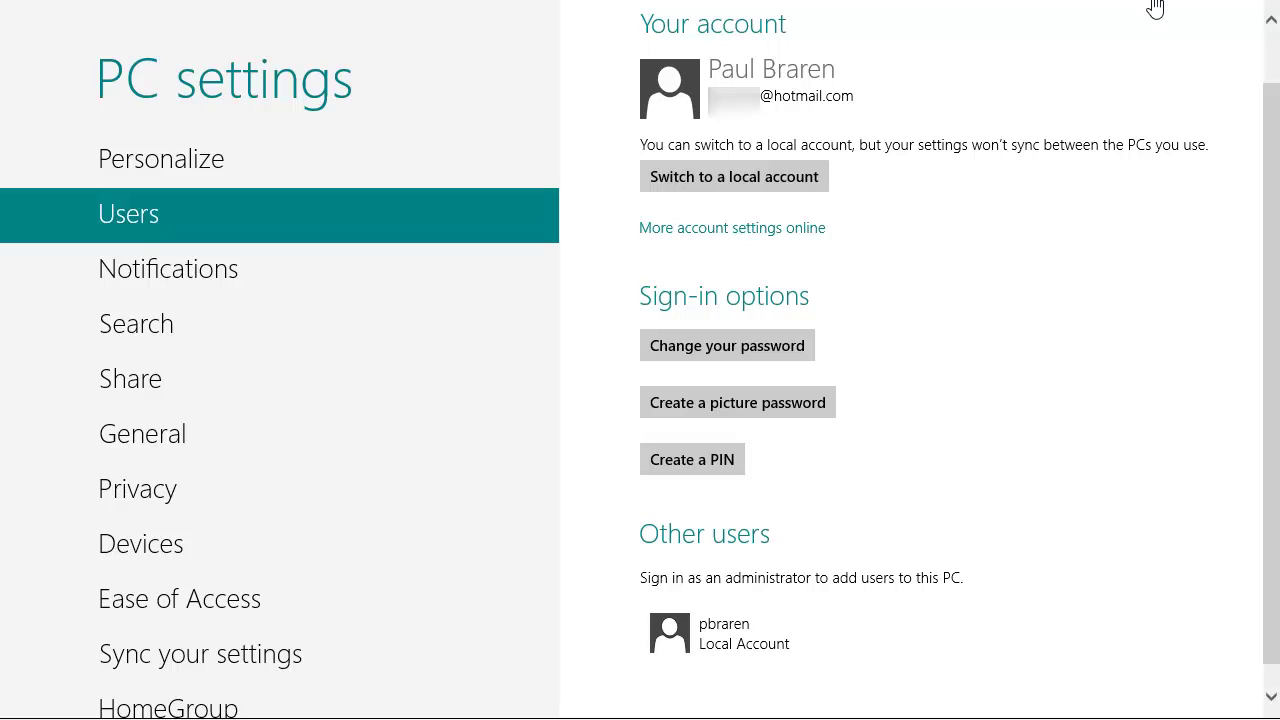
# - Close the backup properties window and Launchpad, then confirm rebooting the Windows 8 virtual machine
pyautogui.press('super')
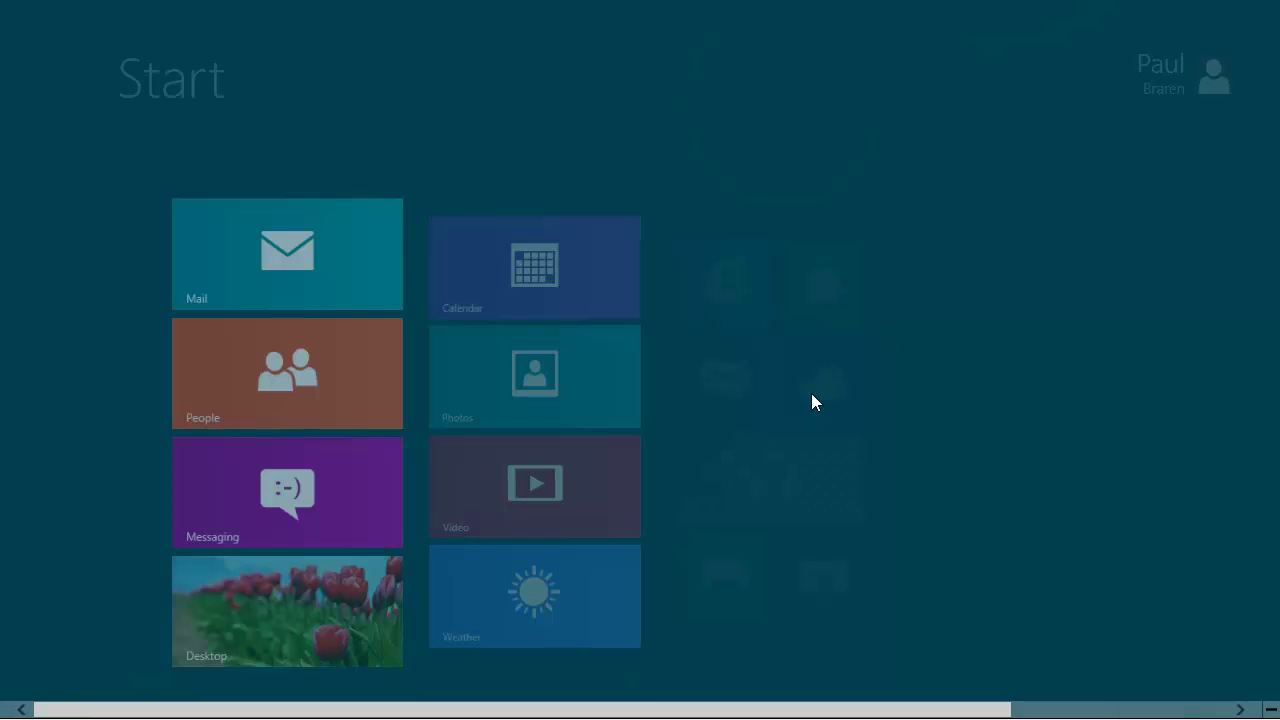
pyautogui.click(302, 602)
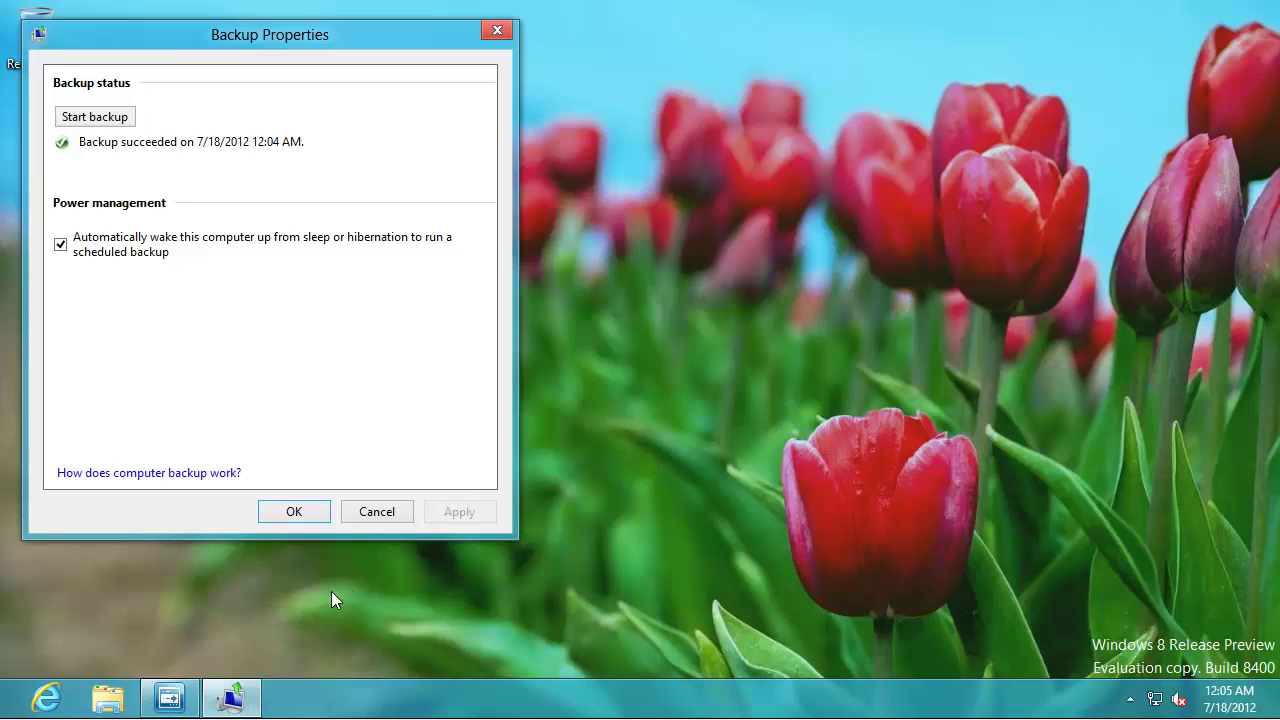
pyautogui.click(294, 512)
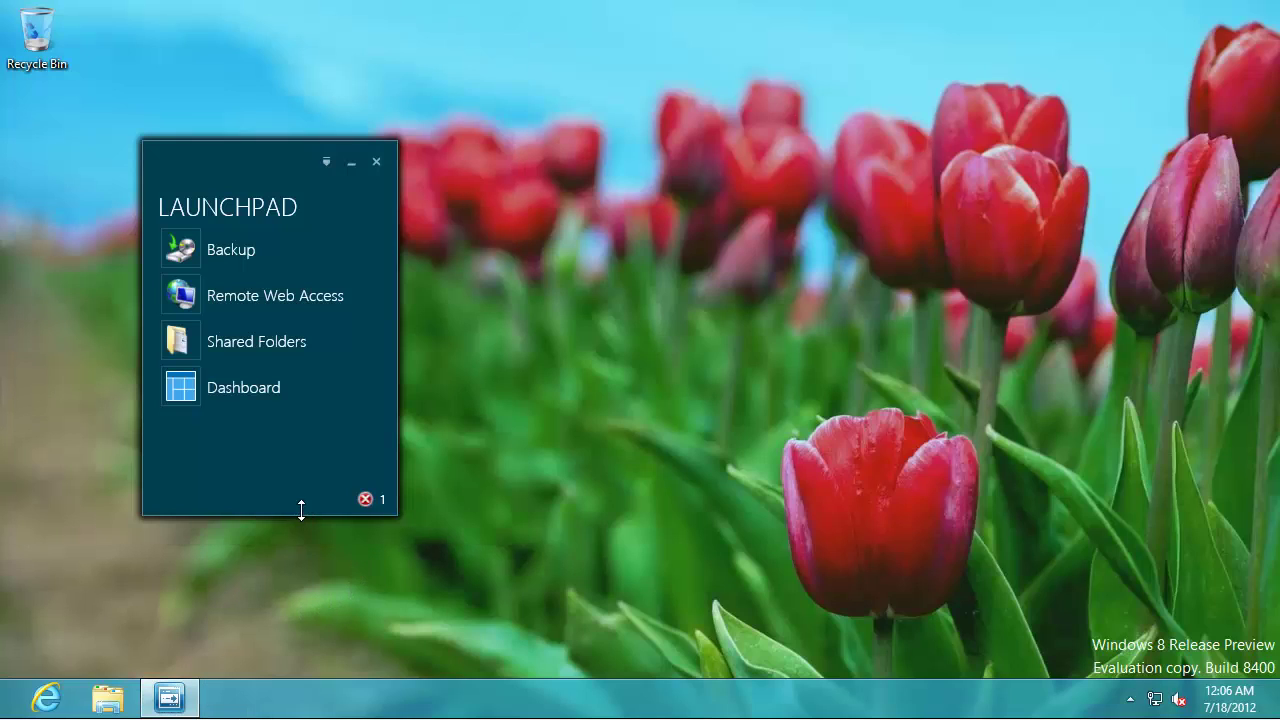
pyautogui.click(377, 161)
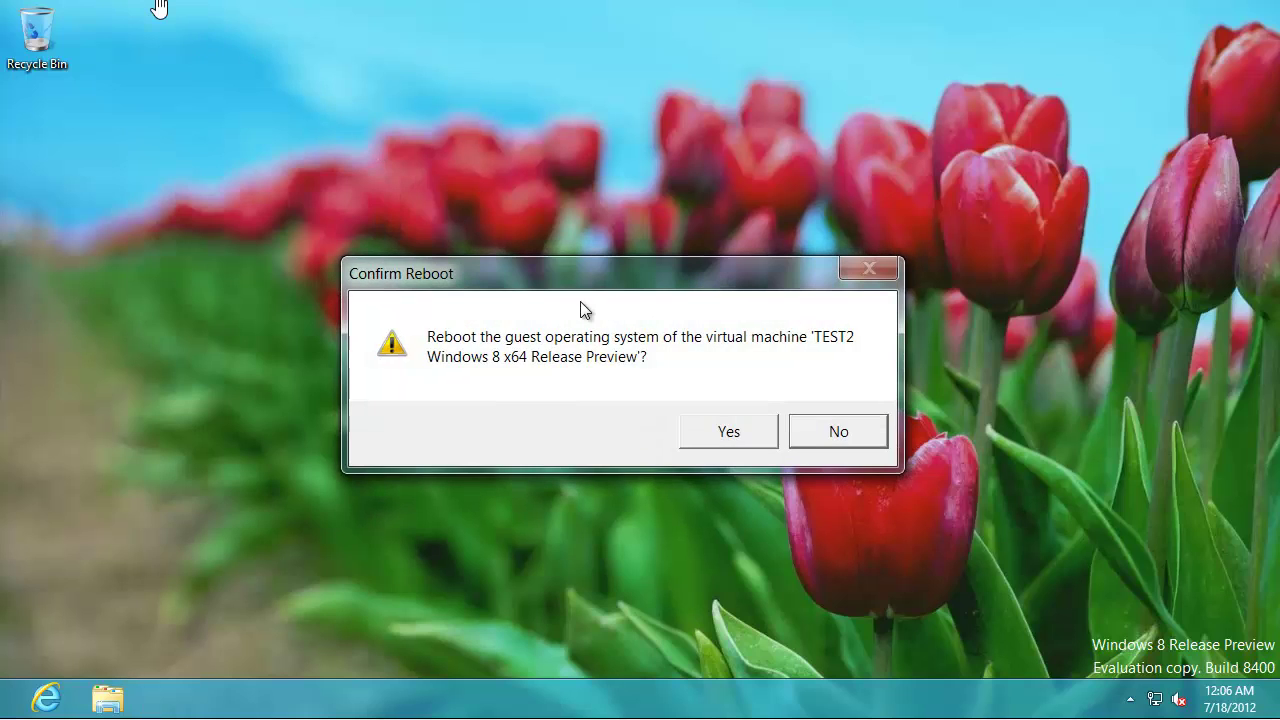
pyautogui.click(729, 431)
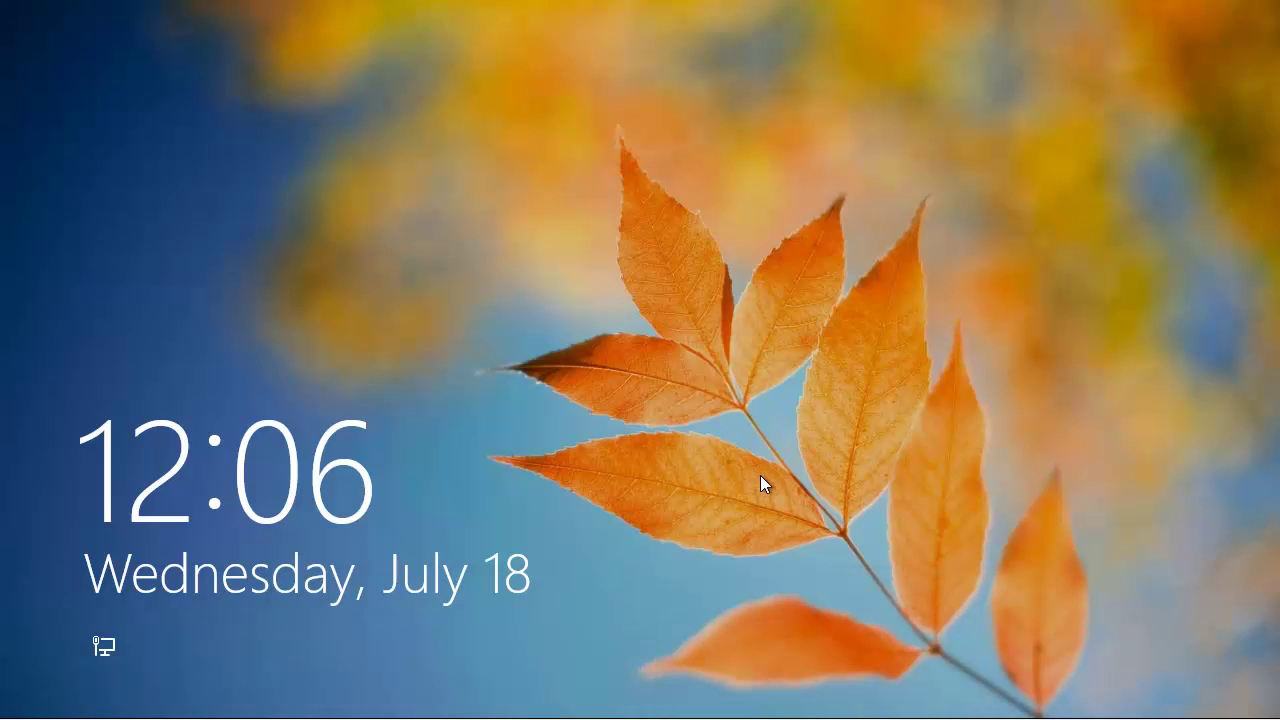
# - Sign back in with the Microsoft account password and go to the desktop
pyautogui.click(760, 478)
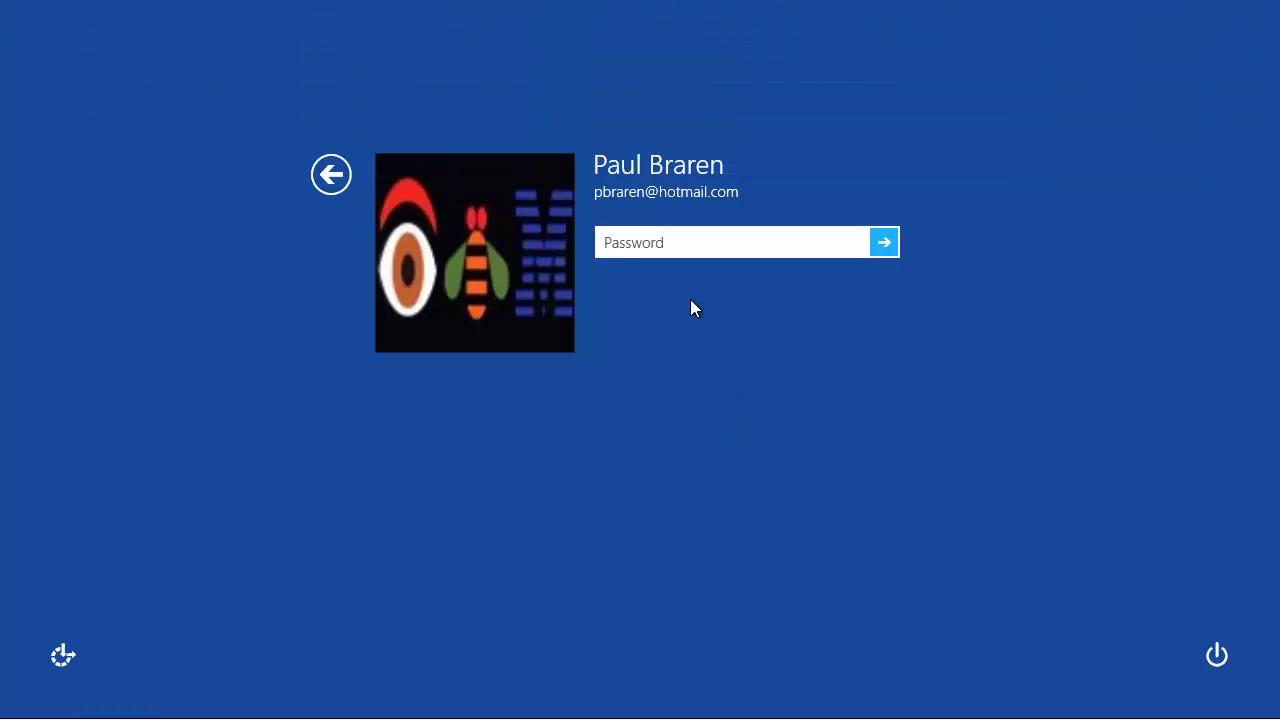
pyautogui.write('•••••')
pyautogui.press('Return')
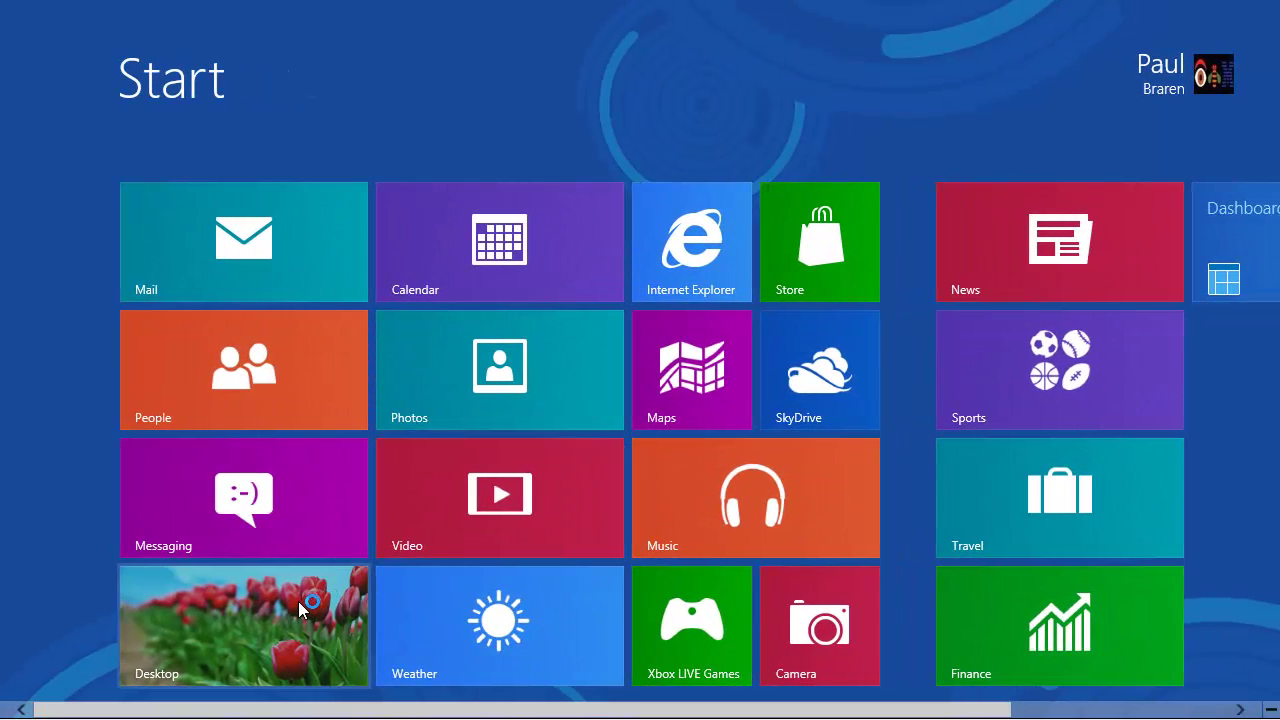
pyautogui.click(298, 601)
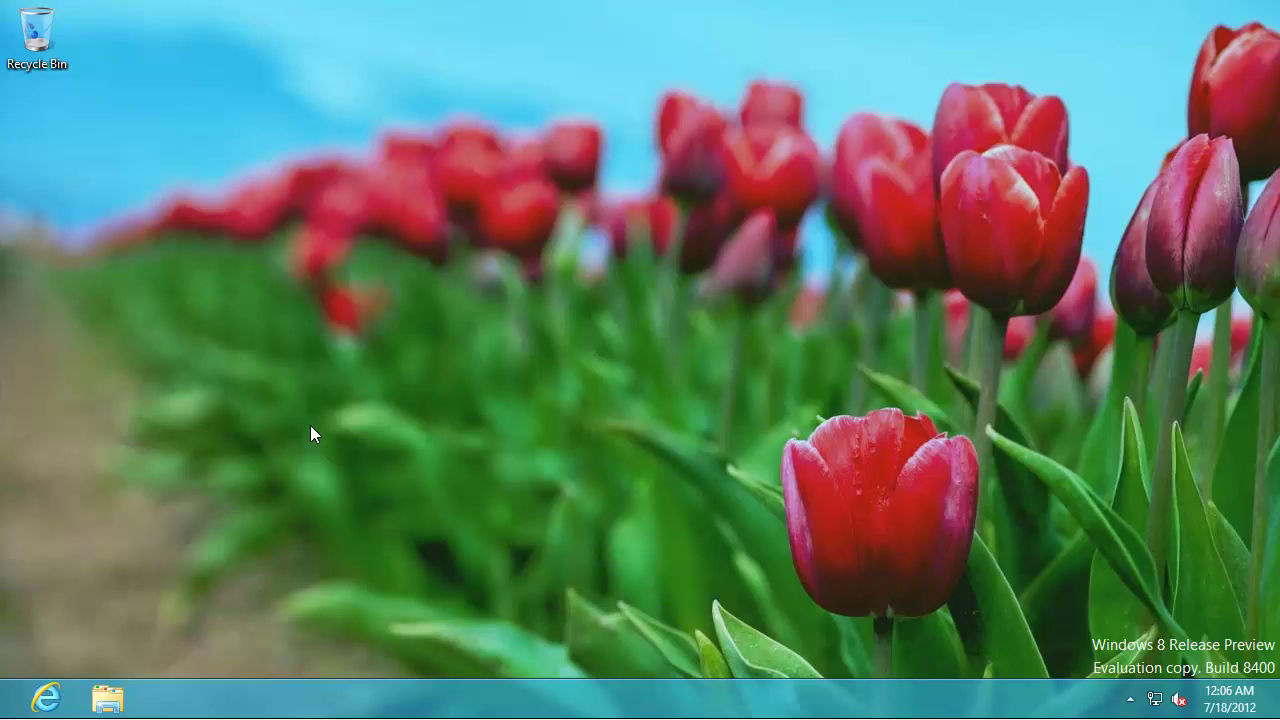
# - Set the notification area to always show all icons and notifications
pyautogui.click(1130, 700)
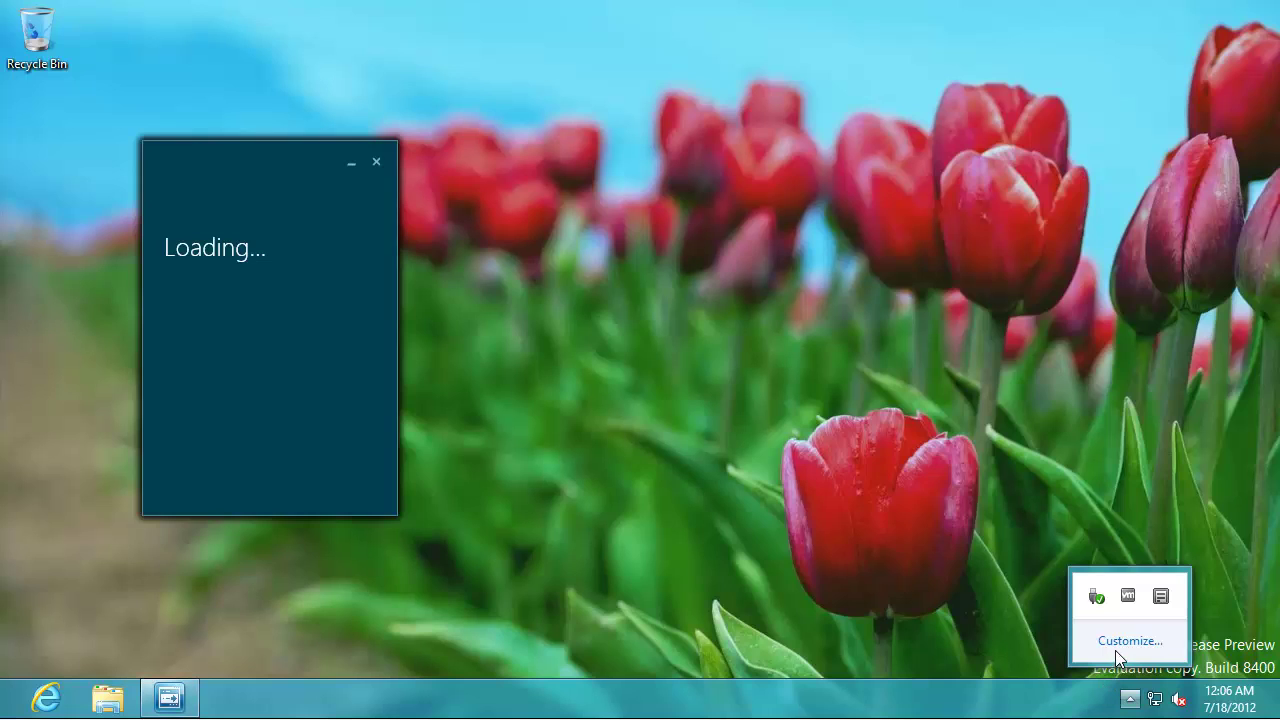
pyautogui.click(1118, 640)
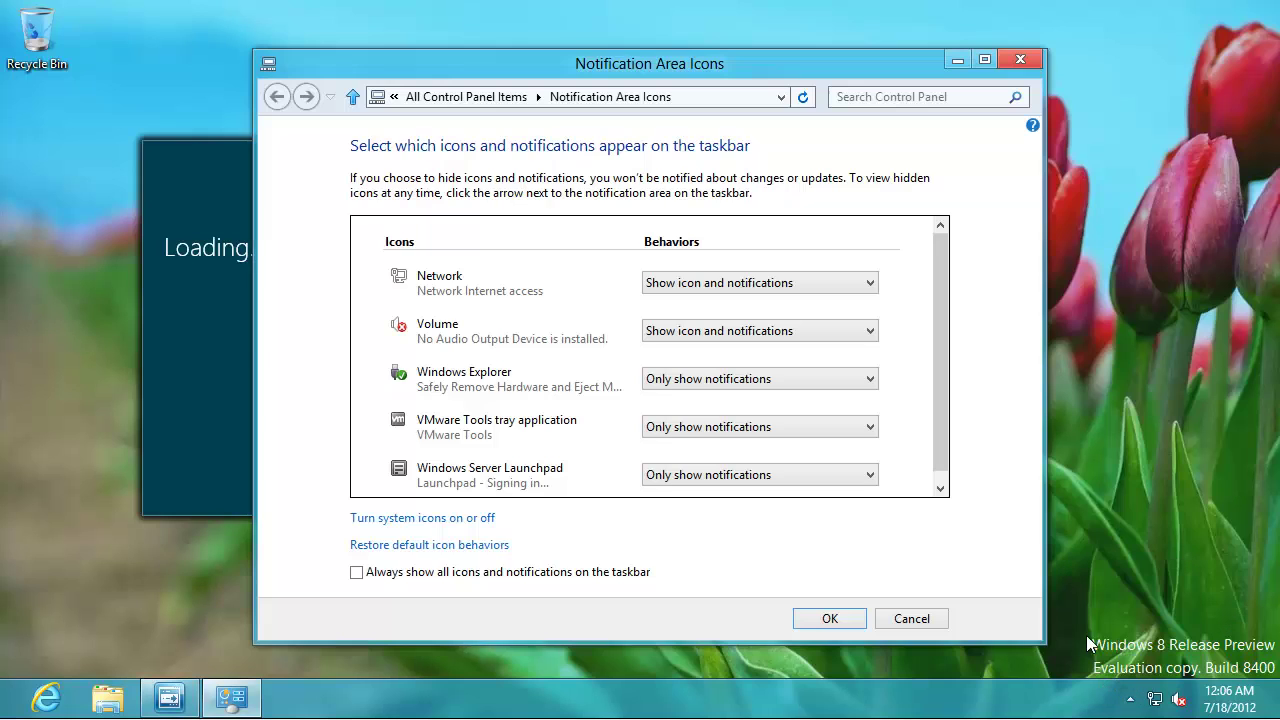
pyautogui.click(640, 576)
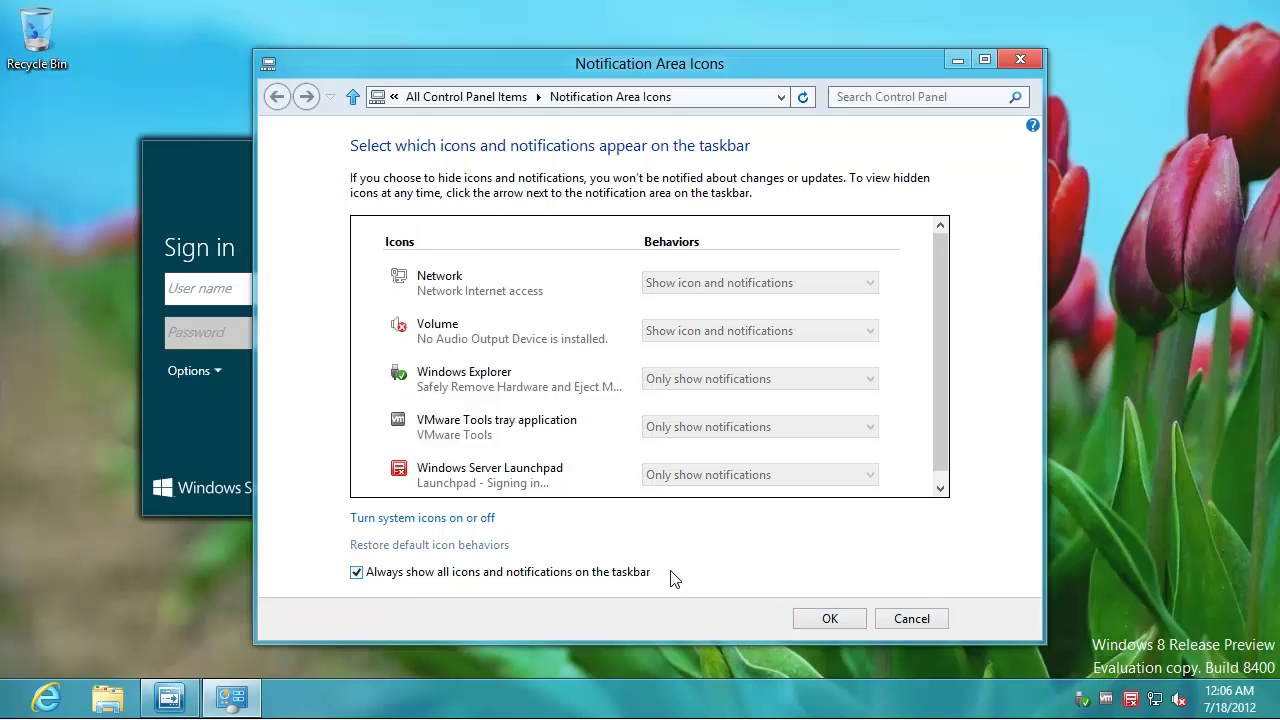
pyautogui.click(830, 617)
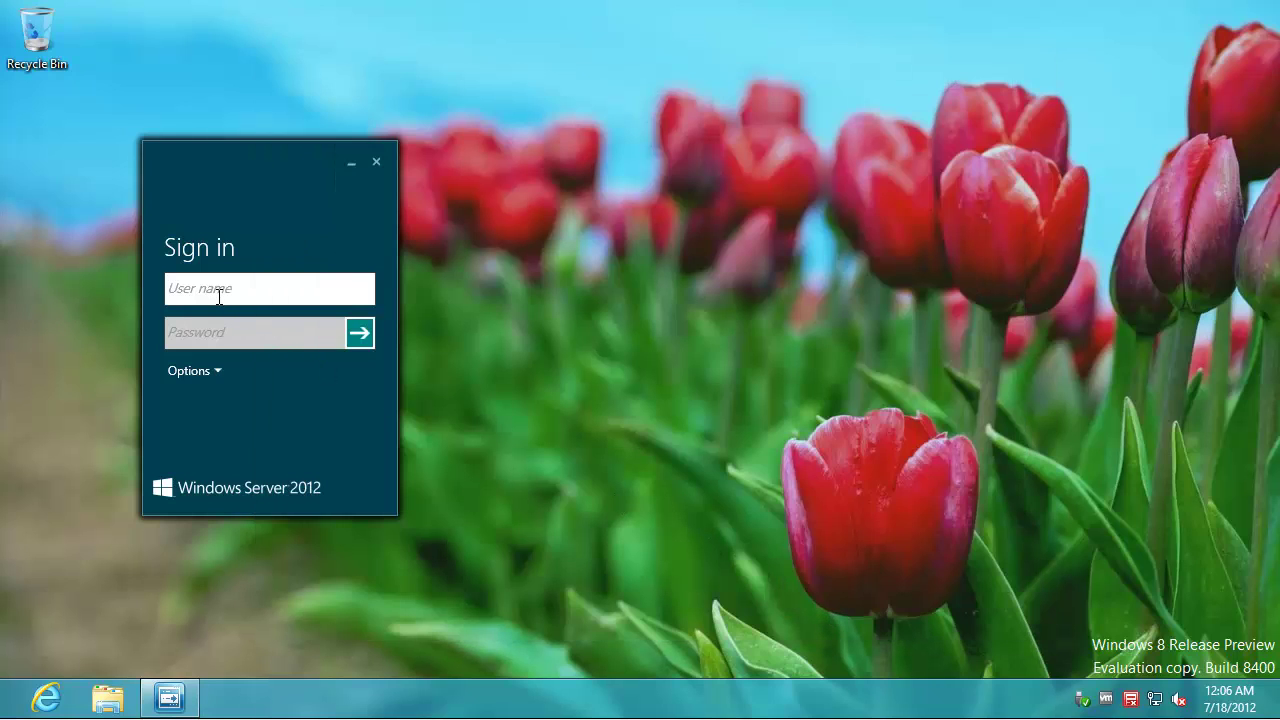
# - Sign in to Launchpad with the server user name and password, with File Explorer showing Computer
pyautogui.write('joer')
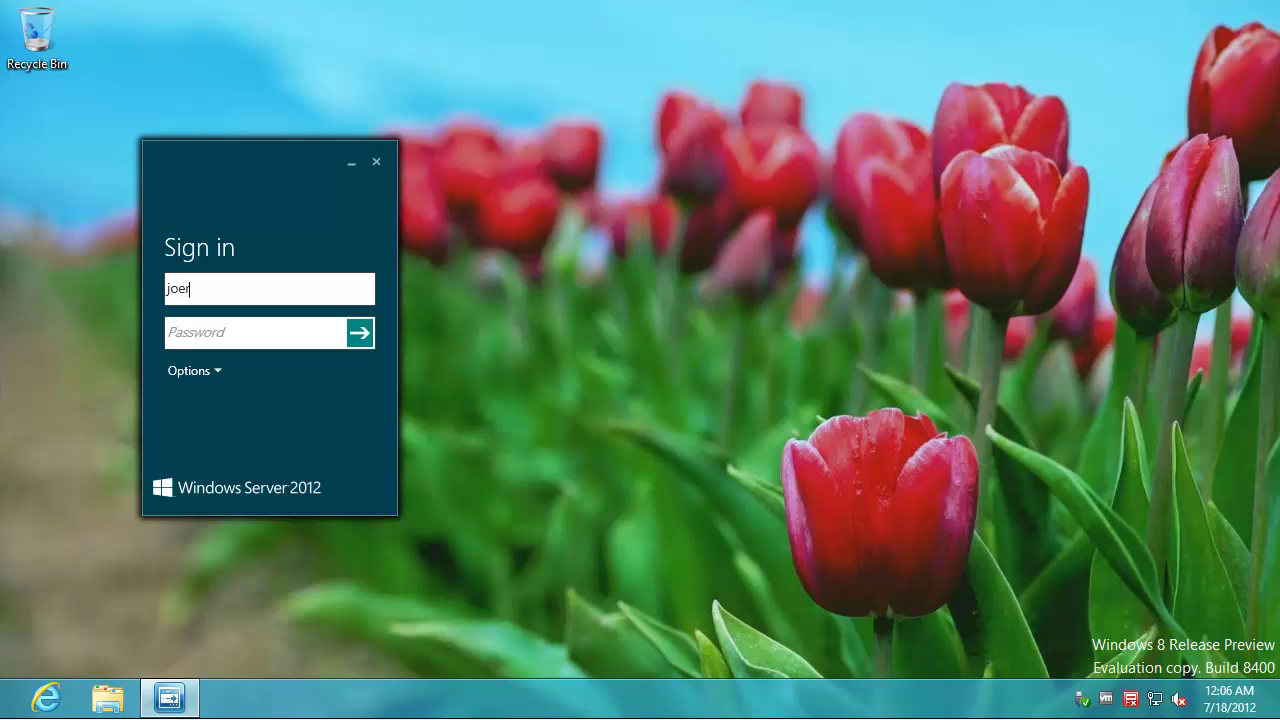
pyautogui.press('BackSpace')
pyautogui.write('user')
pyautogui.click(108, 698)
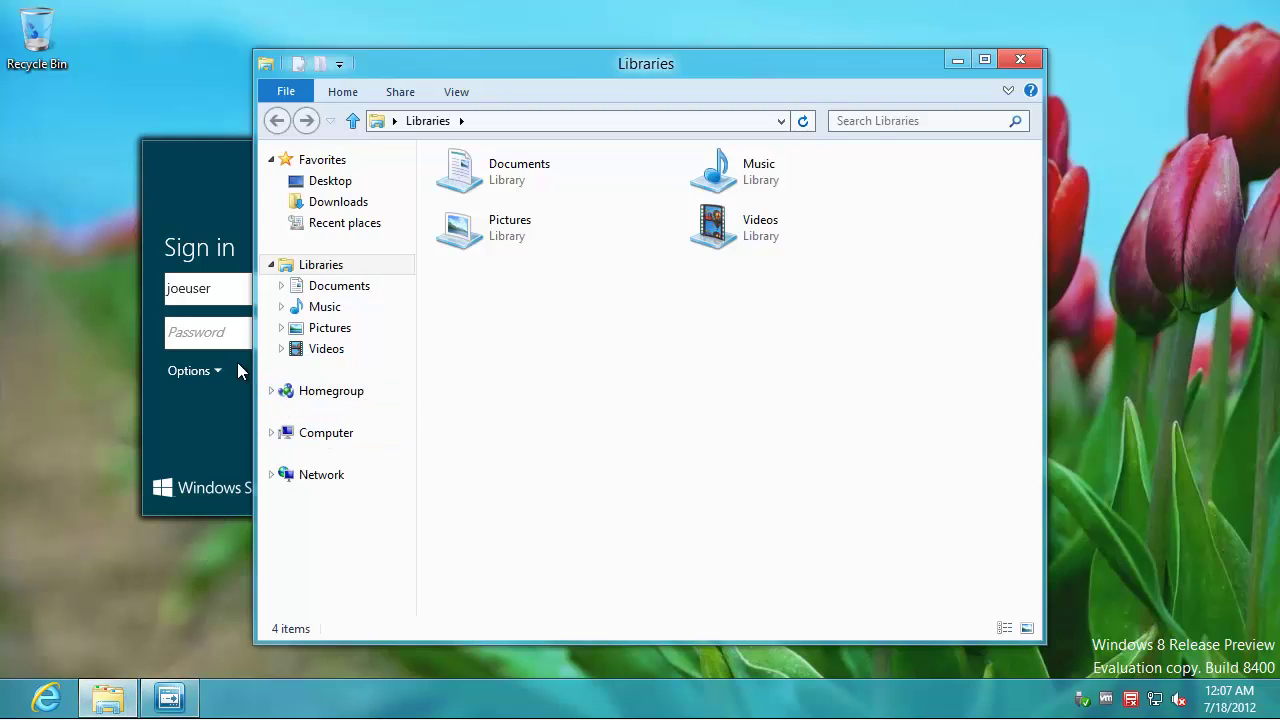
pyautogui.click(329, 436)
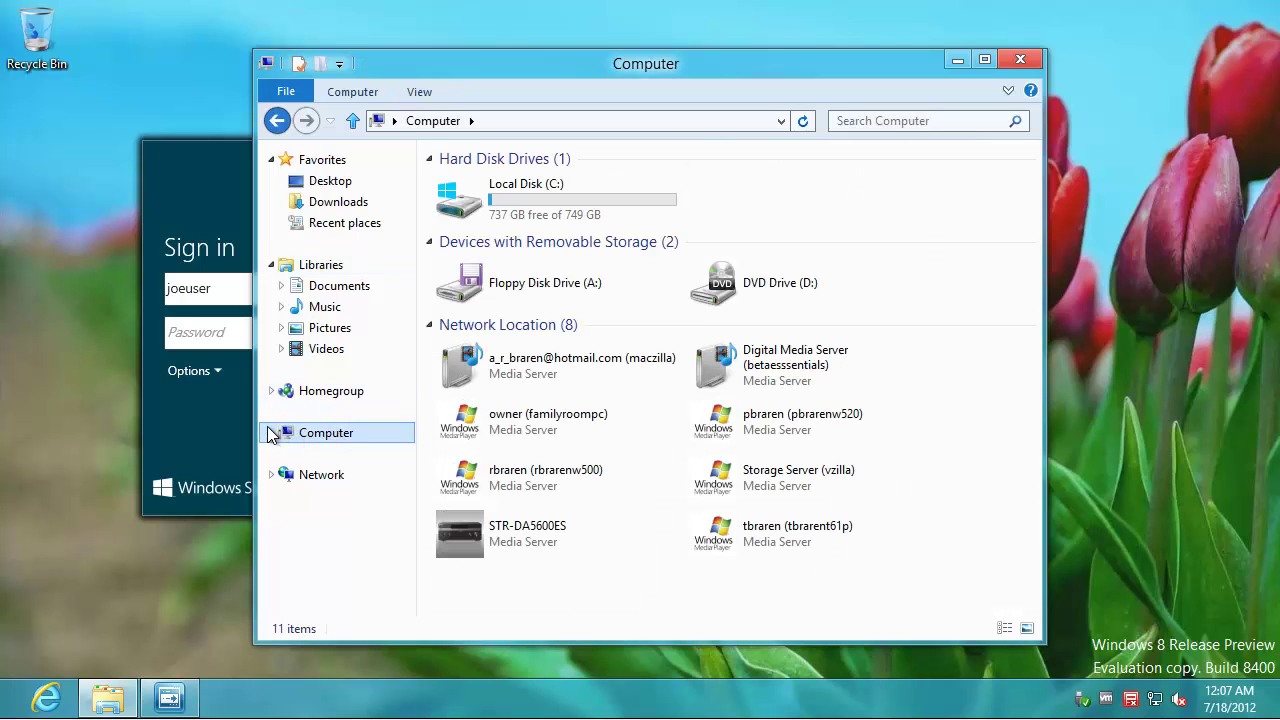
pyautogui.click(188, 332)
pyautogui.write('*********')
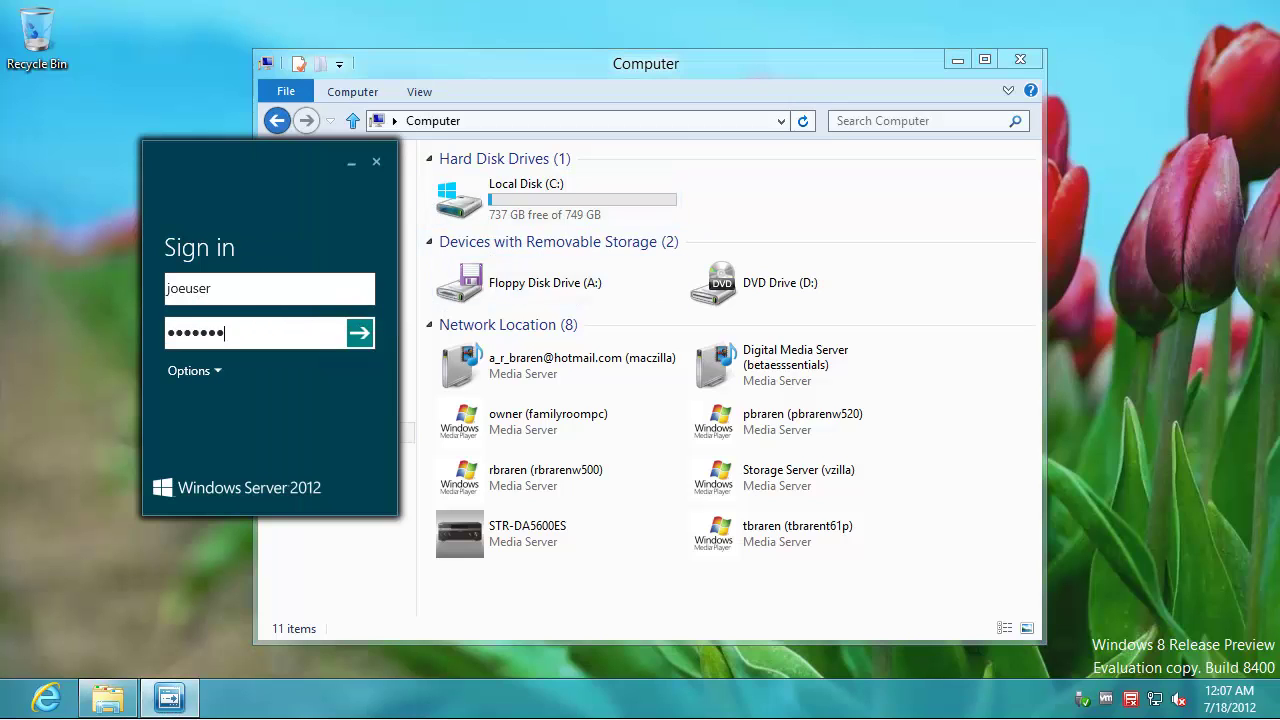
pyautogui.press('Return')
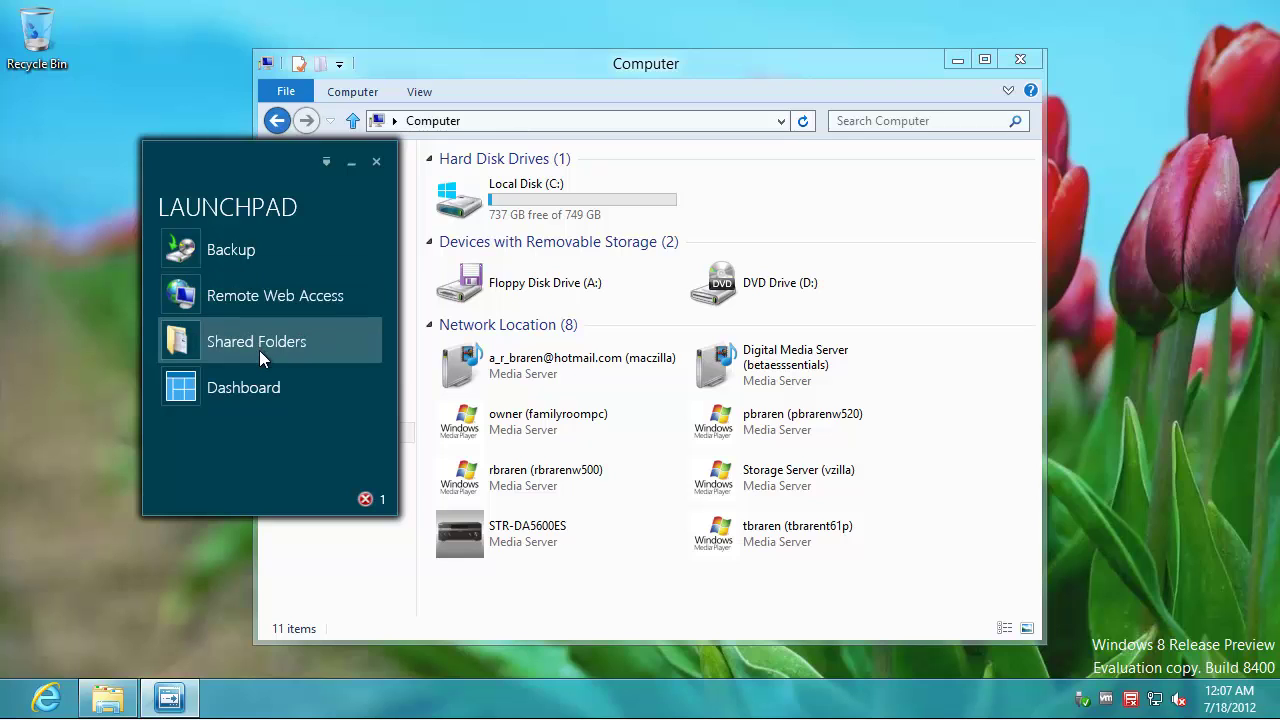
# - Check that text.txt is in the server's Videos share, then close both Explorer windows
pyautogui.click(259, 349)
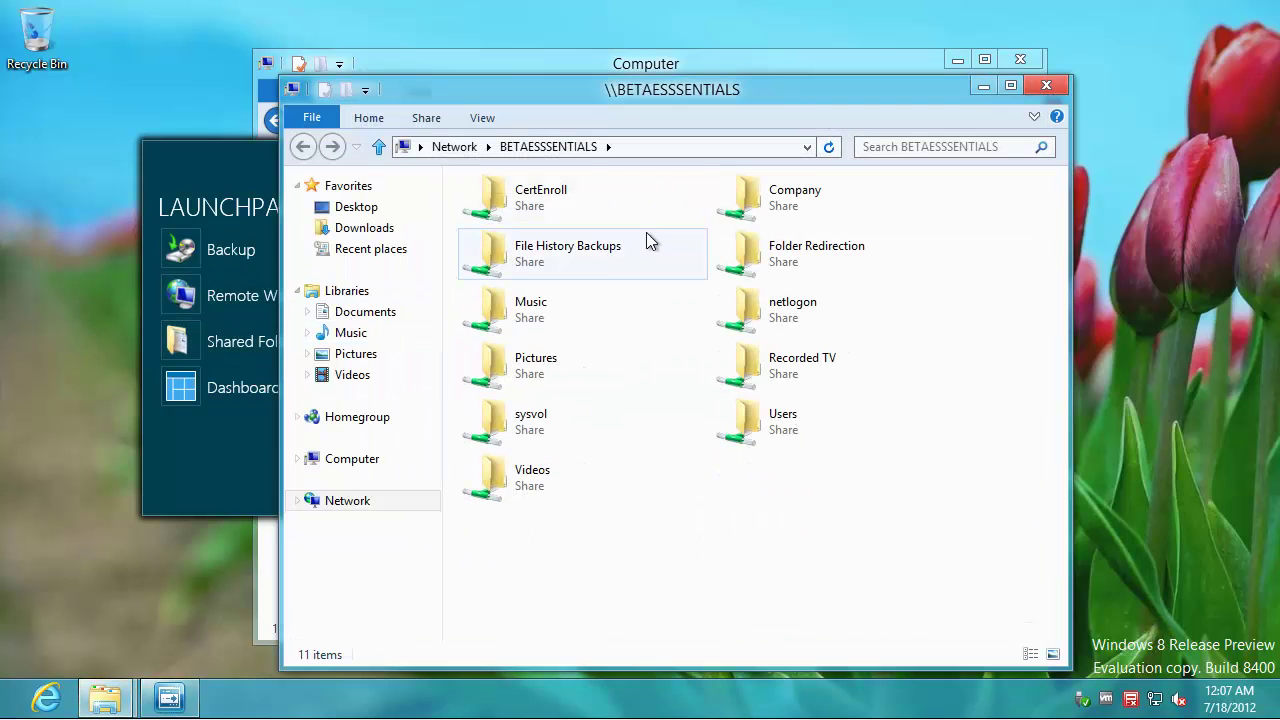
pyautogui.doubleClick(522, 485)
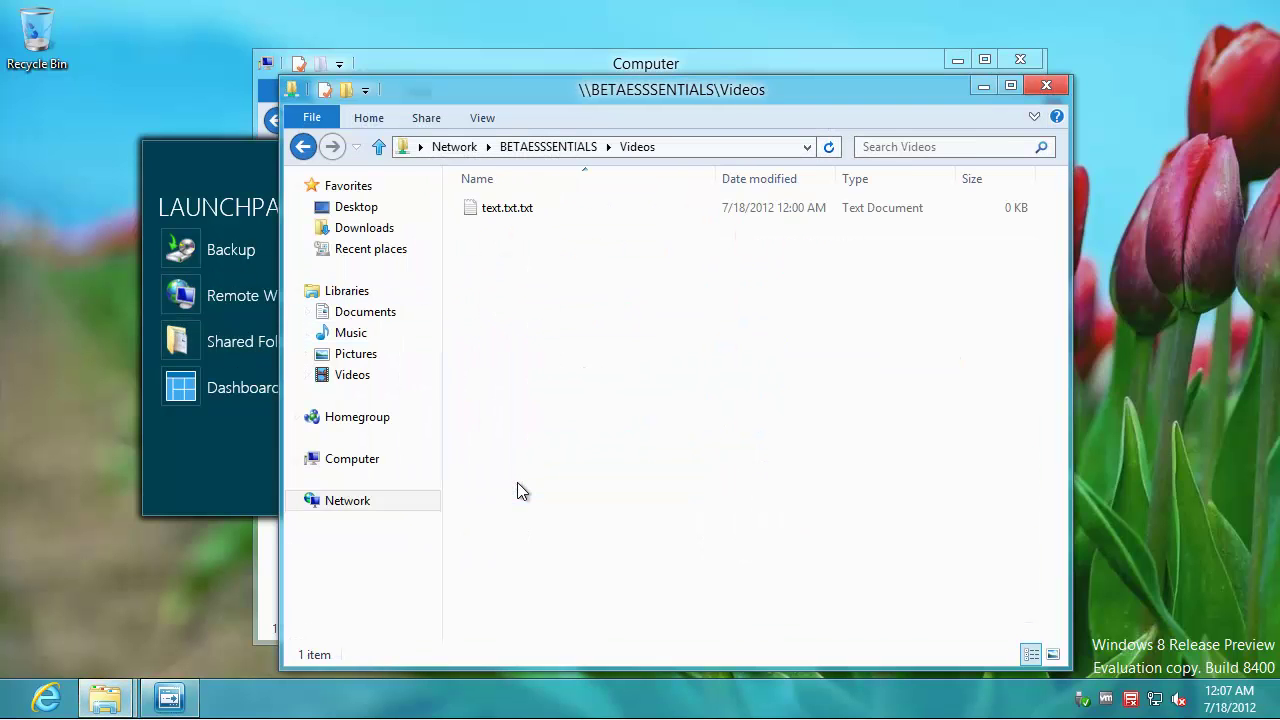
pyautogui.click(1046, 88)
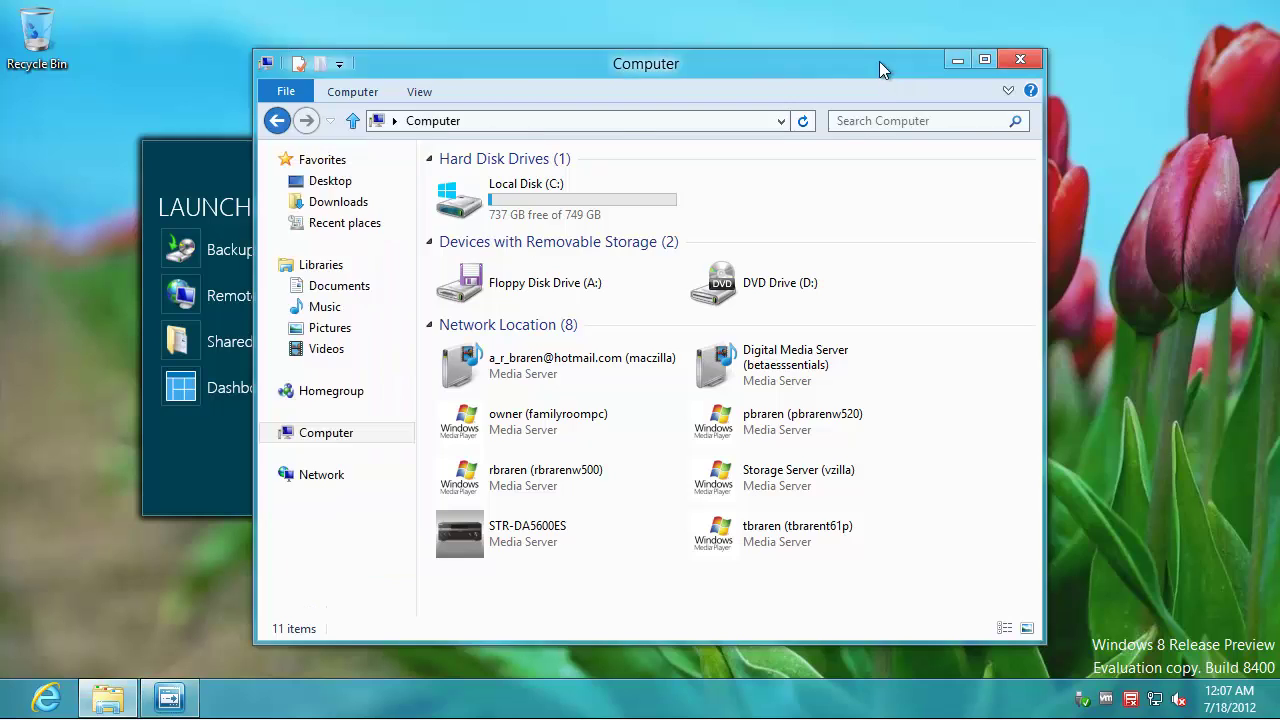
pyautogui.moveTo(879, 61); pyautogui.dragTo(1091, 41)
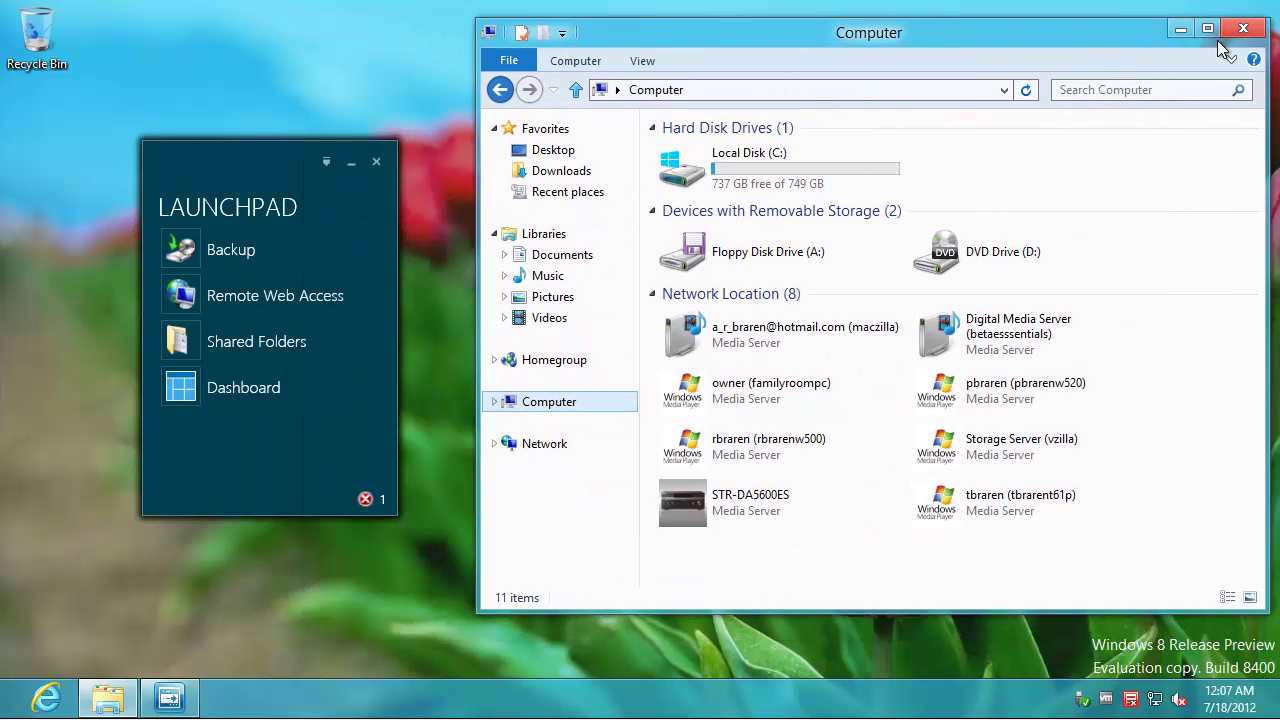
pyautogui.click(1243, 28)
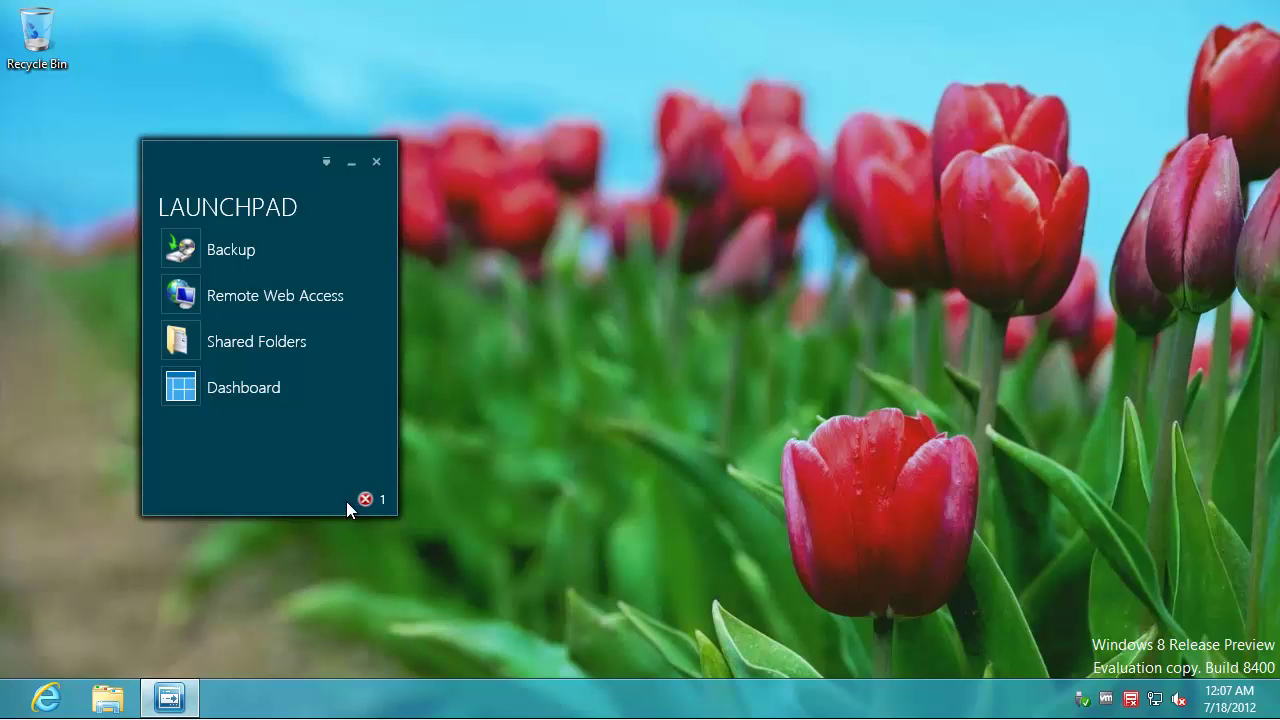
# - Ignore the important-updates and 'Windows Update is turned off' alerts, then close Alert Viewer
pyautogui.click(372, 499)
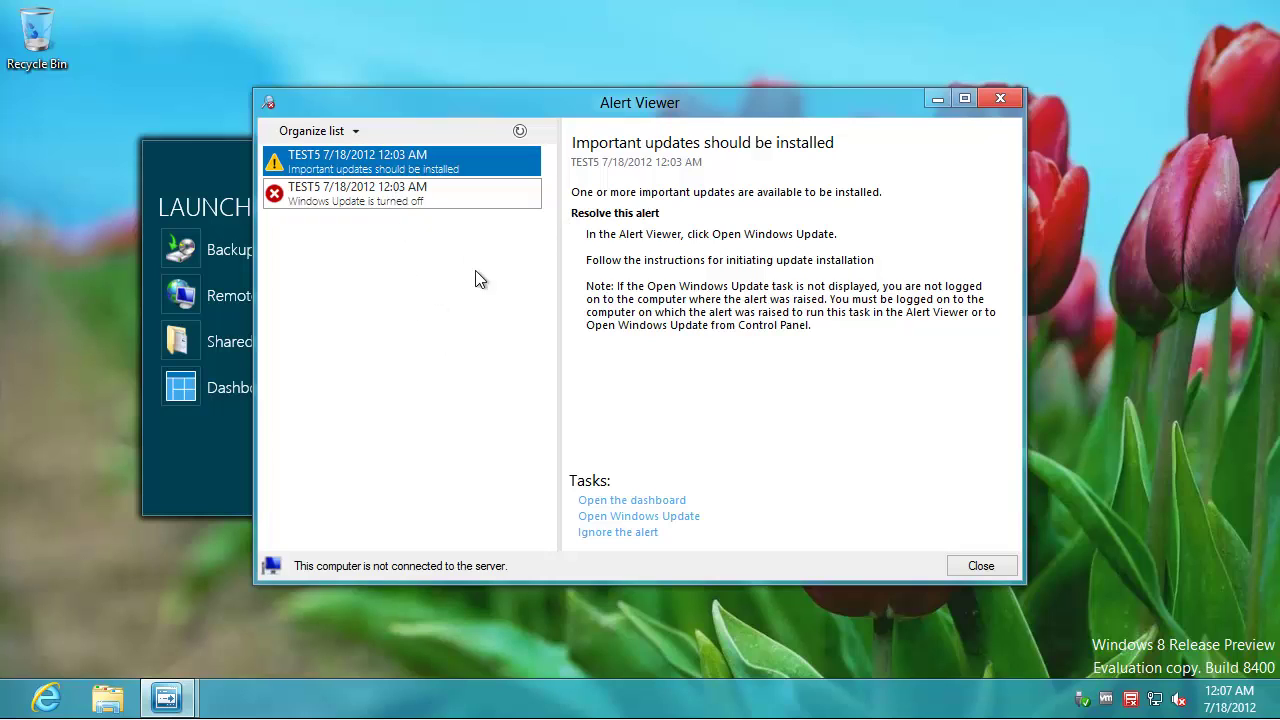
pyautogui.click(634, 533)
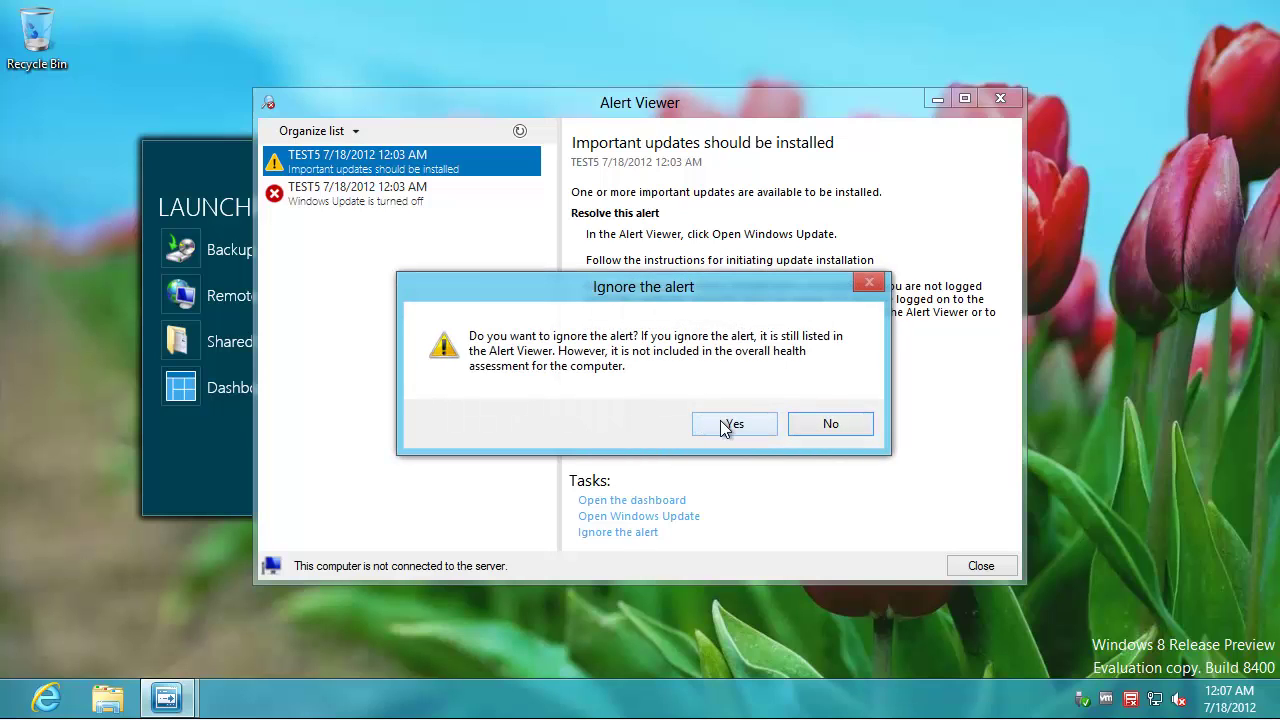
pyautogui.click(724, 422)
pyautogui.click(355, 195)
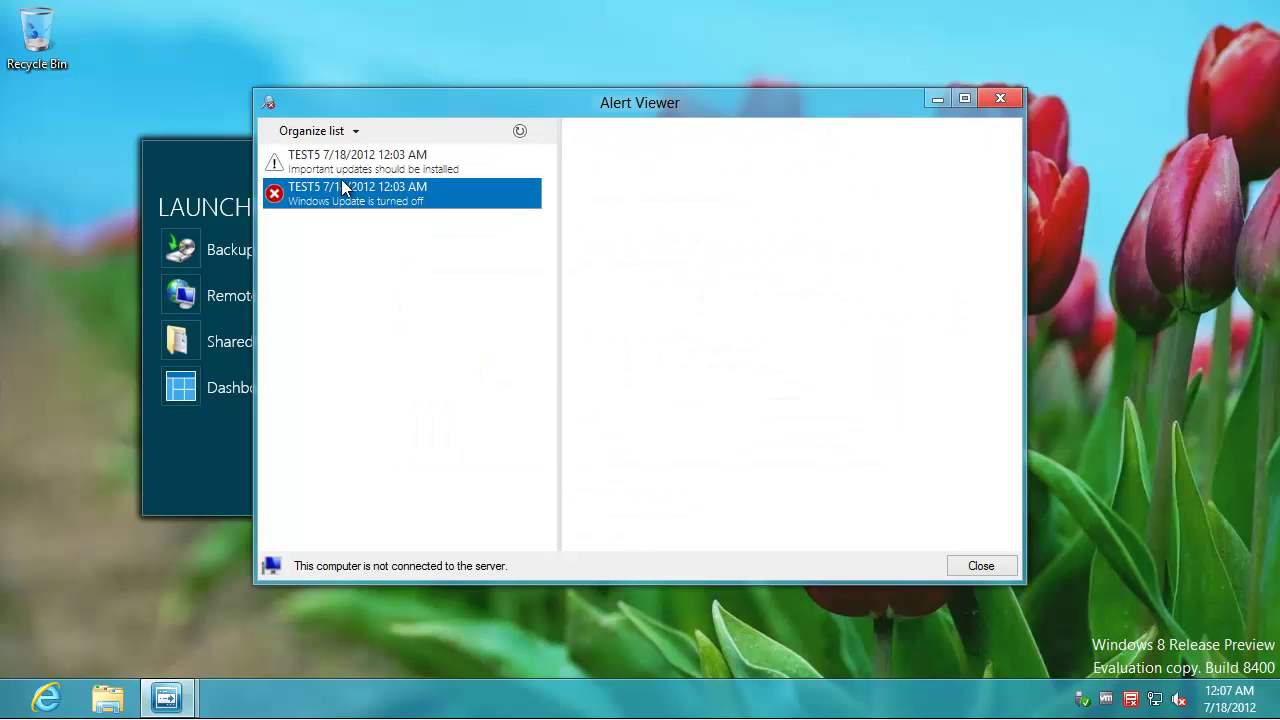
pyautogui.click(616, 534)
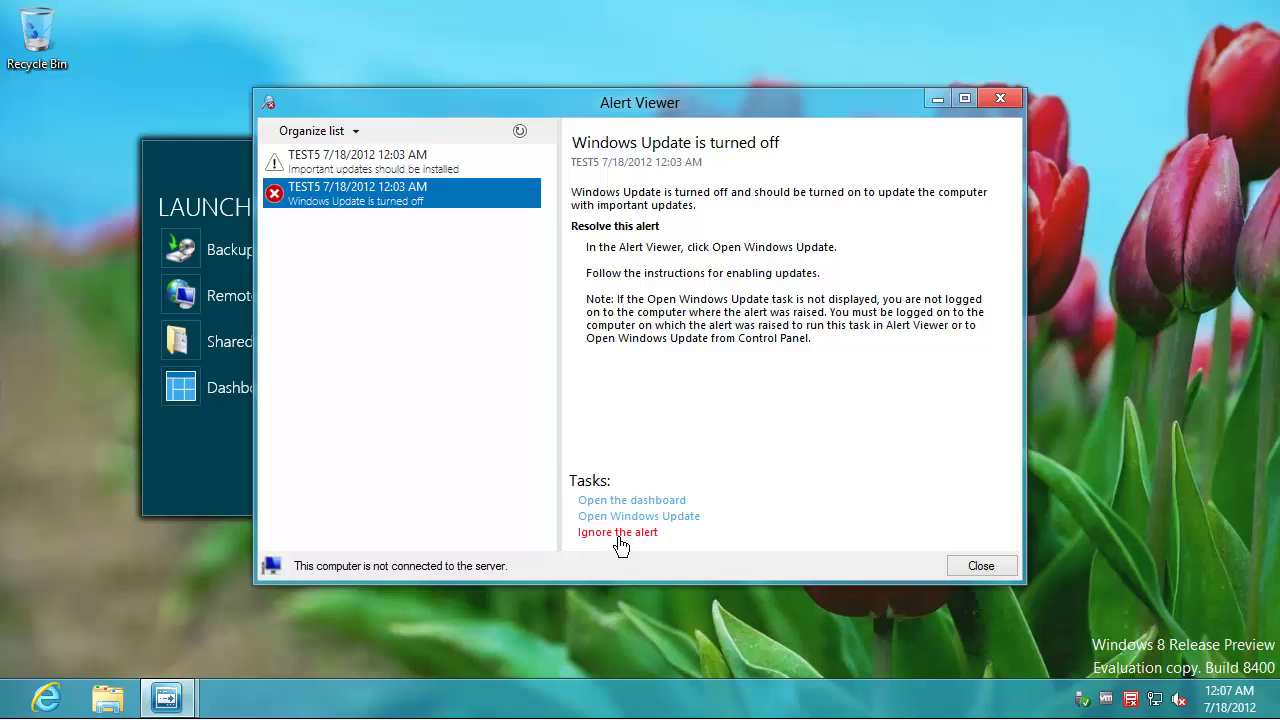
pyautogui.click(728, 428)
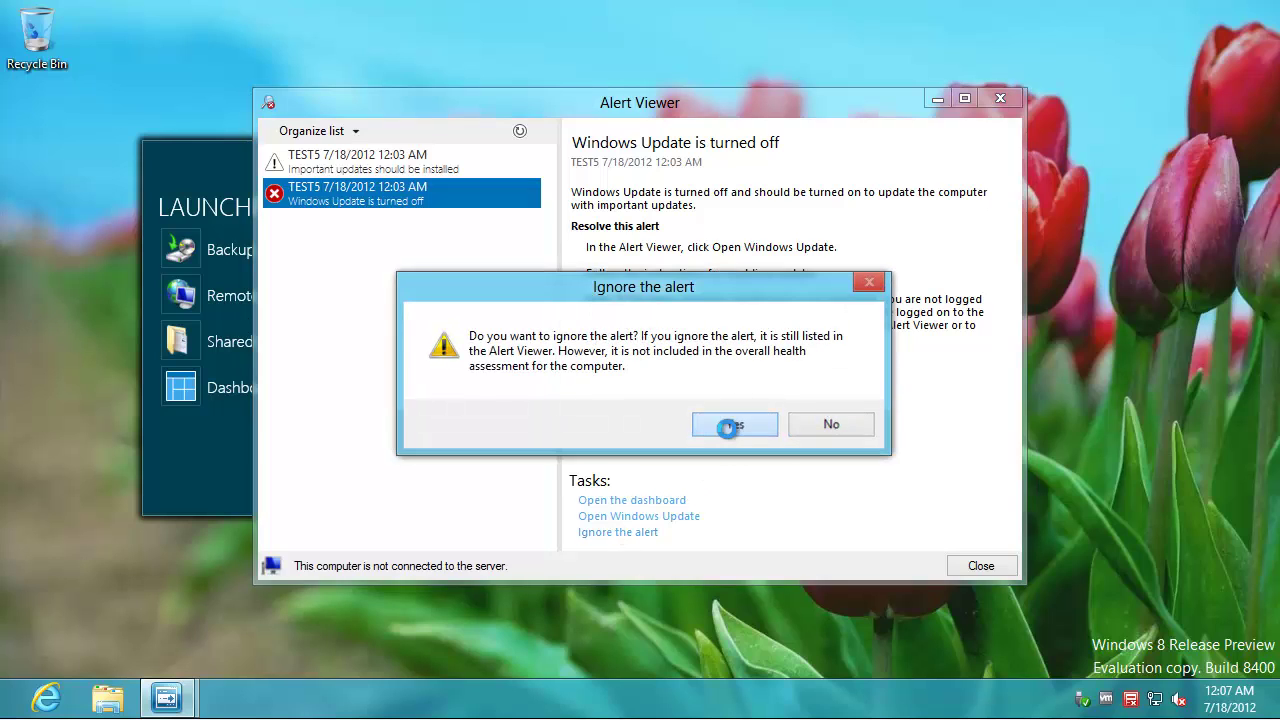
pyautogui.click(962, 566)
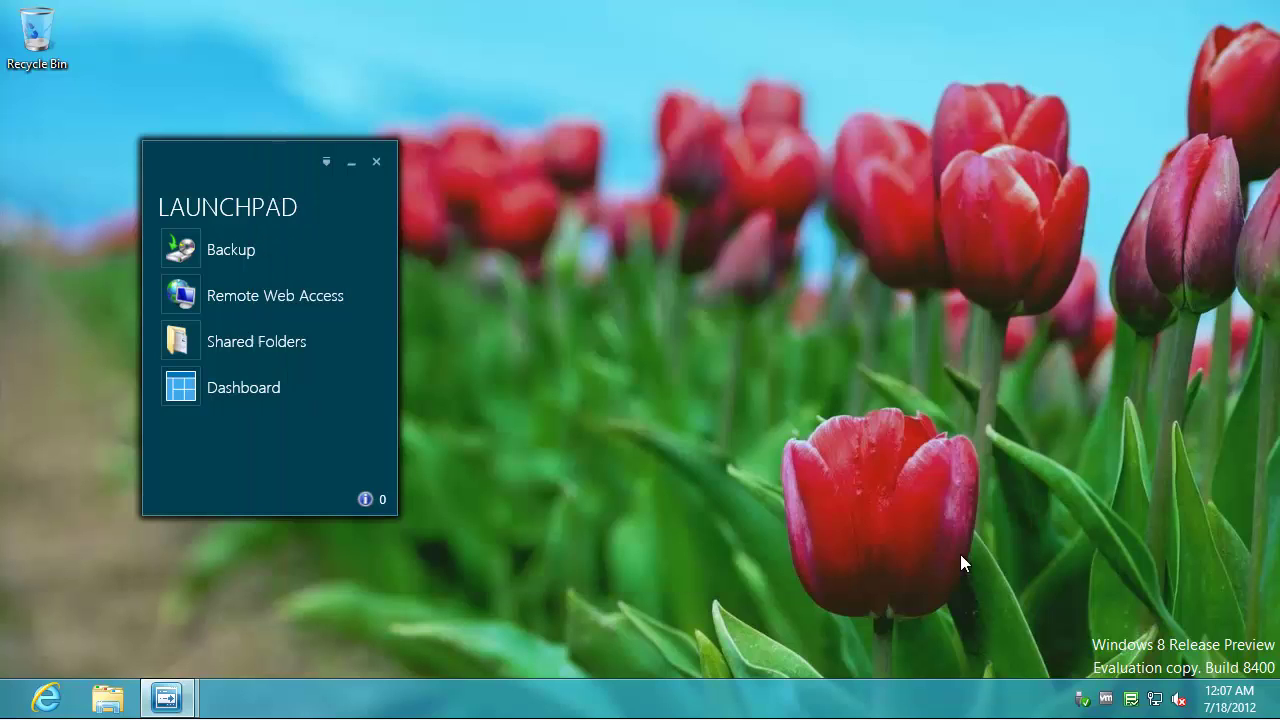
# - Set Launchpad's alert scope to None, keep automatic start at logon, and save the settings
pyautogui.click(325, 161)
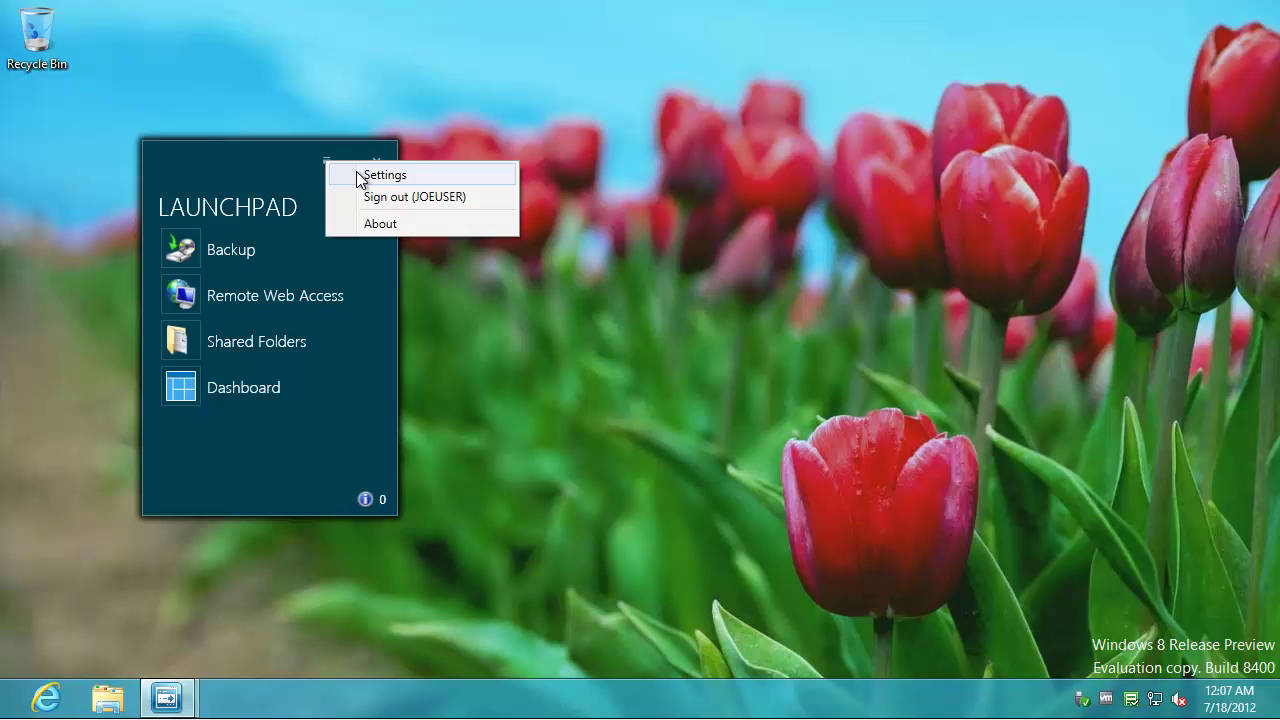
pyautogui.click(370, 175)
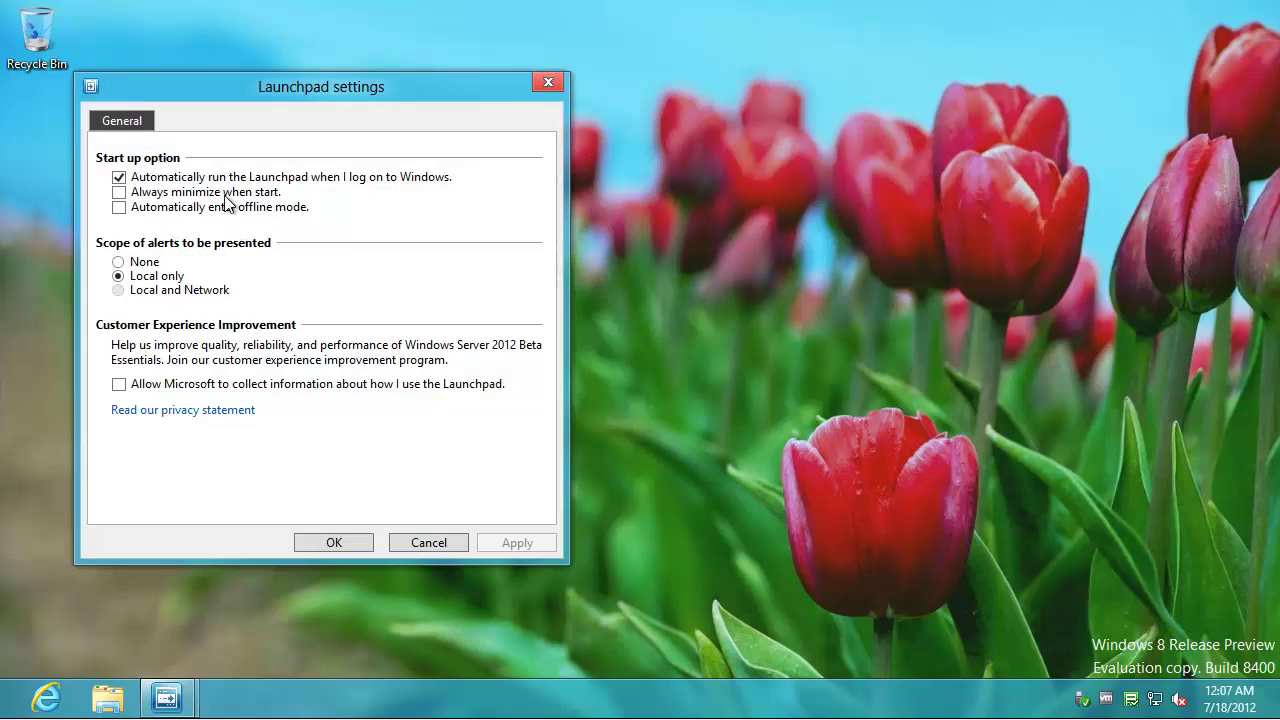
pyautogui.click(118, 263)
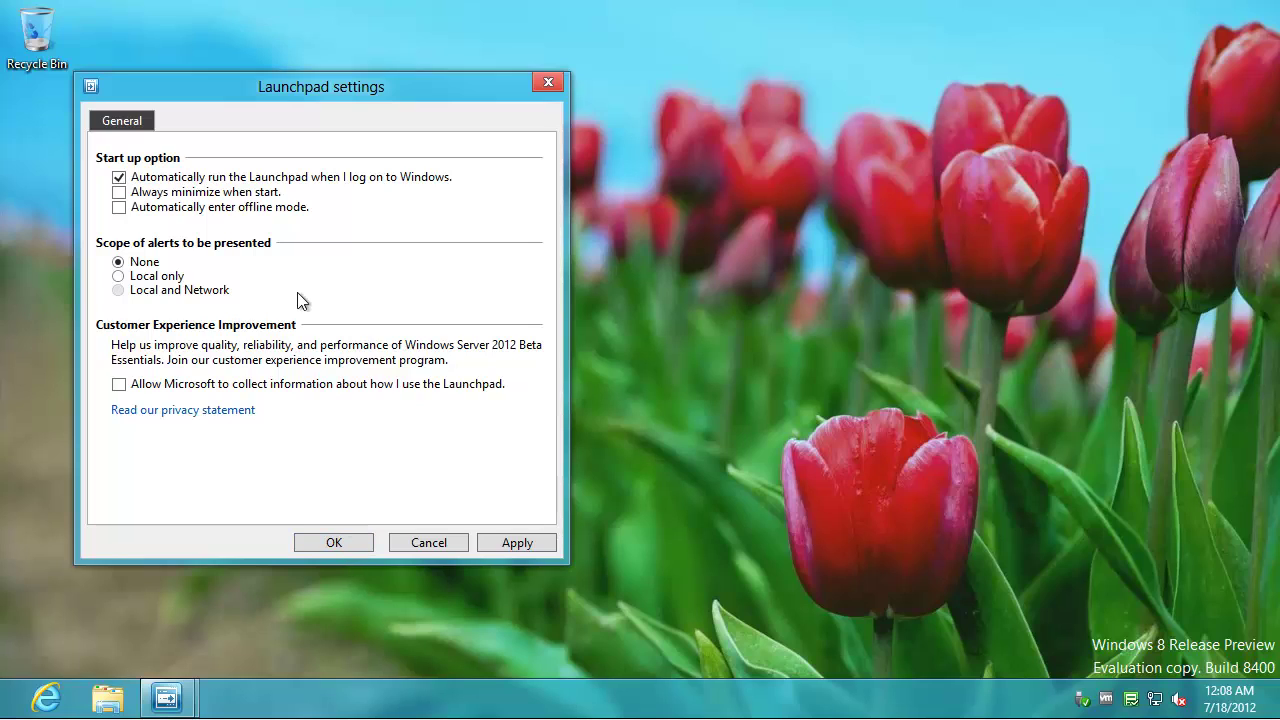
pyautogui.click(119, 177)
pyautogui.click(119, 177)
pyautogui.click(335, 541)
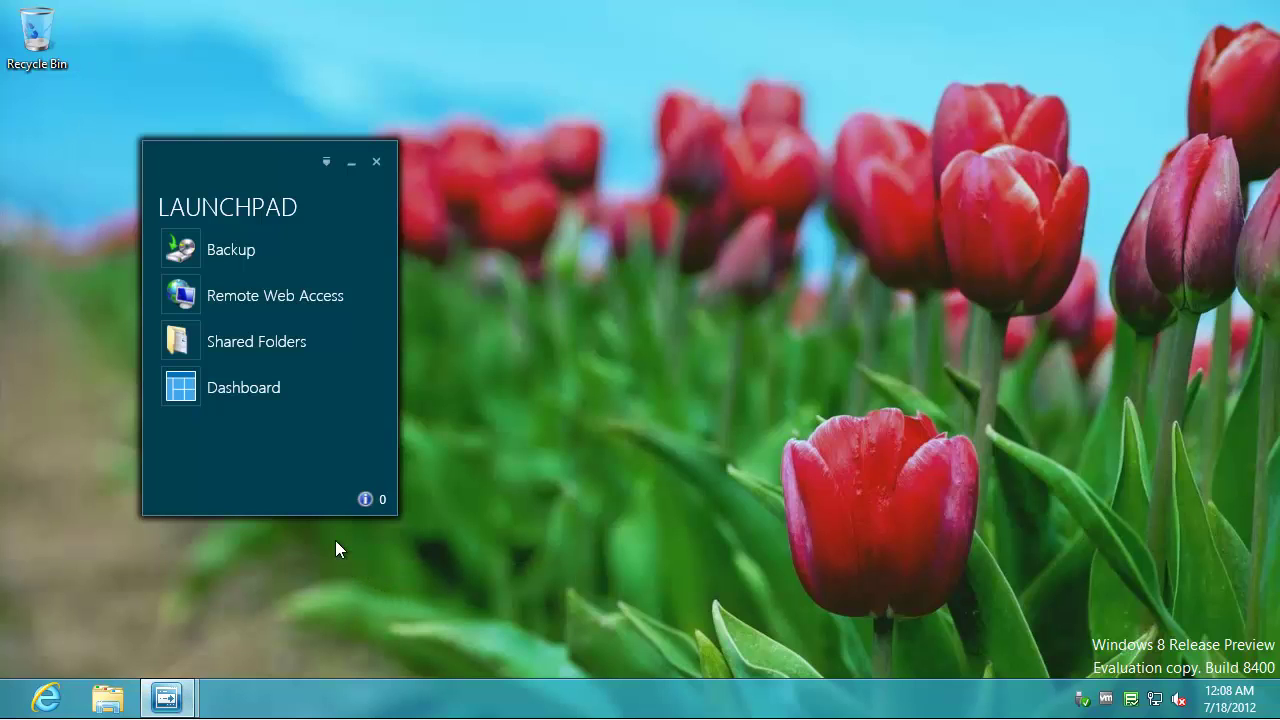